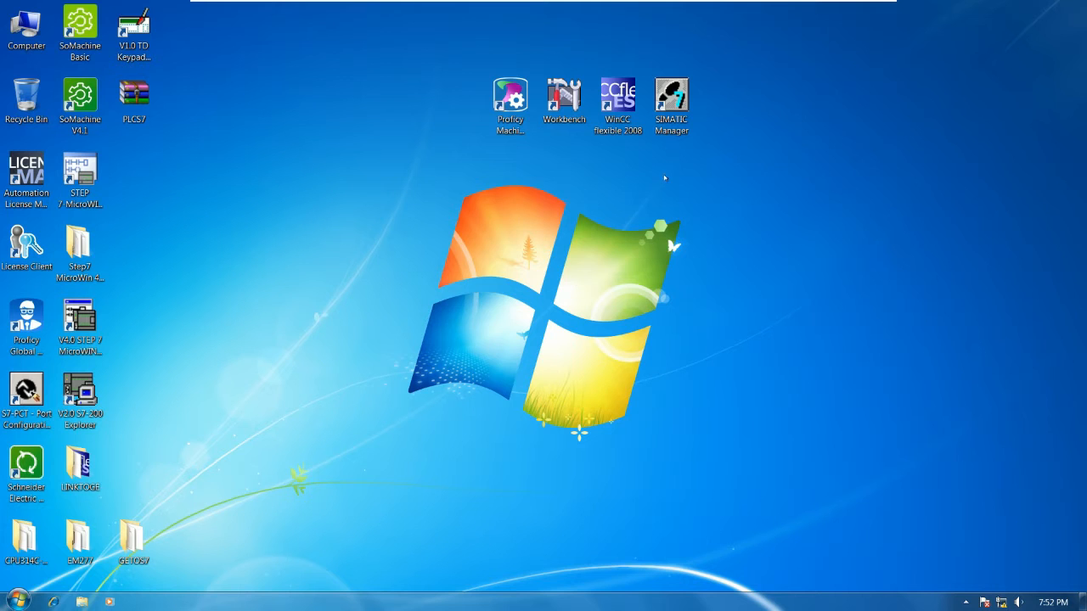
# Step: Create a desktop folder named LINKDATA and place it apart from the application shortcuts
pyautogui.click(670, 98)
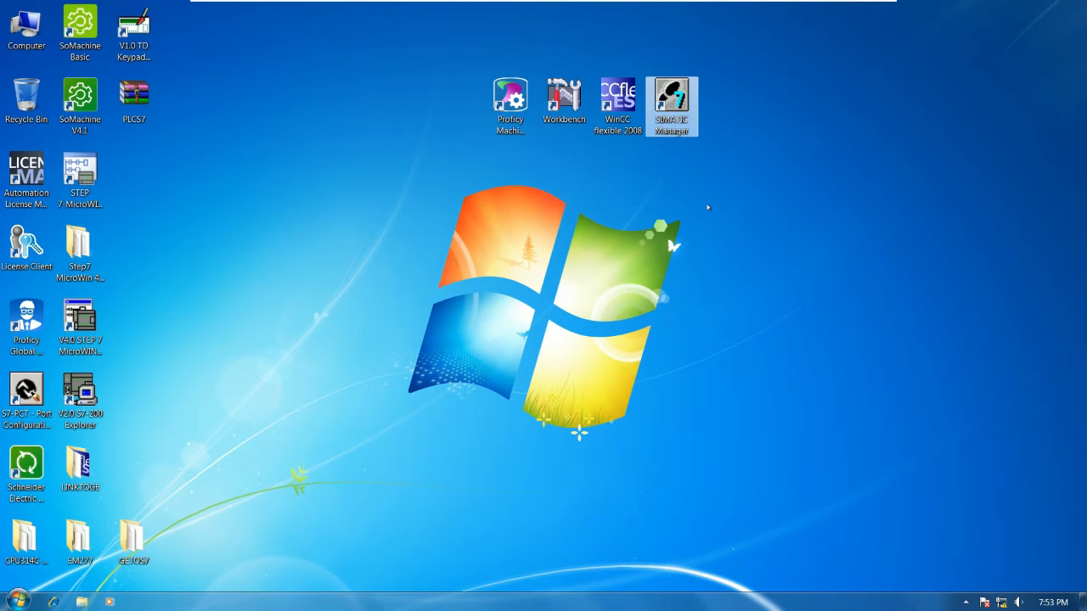
pyautogui.rightClick(733, 180)
pyautogui.moveTo(778, 264)
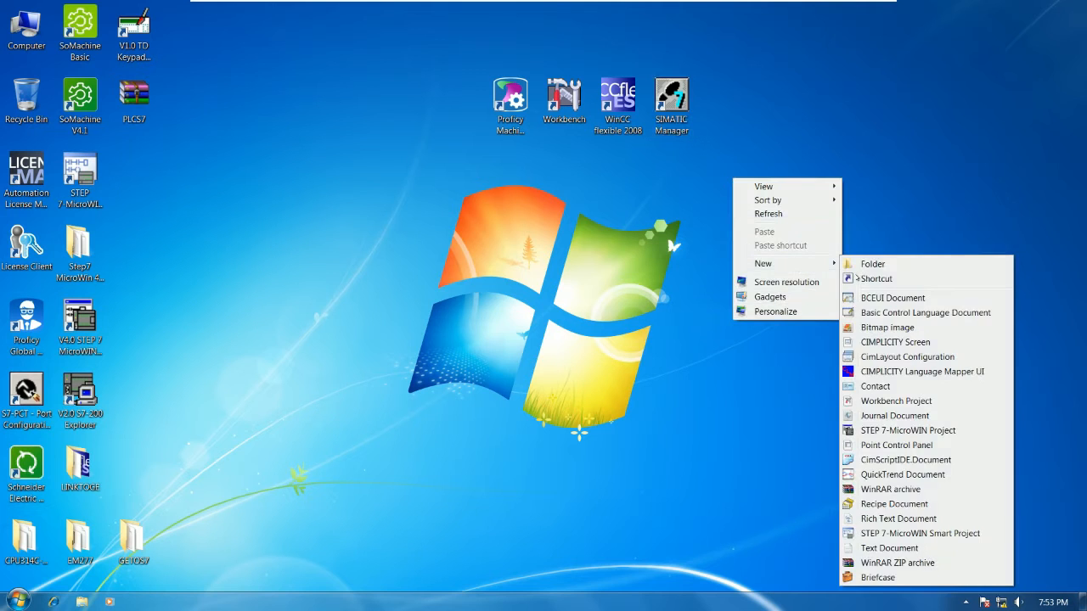
pyautogui.click(873, 264)
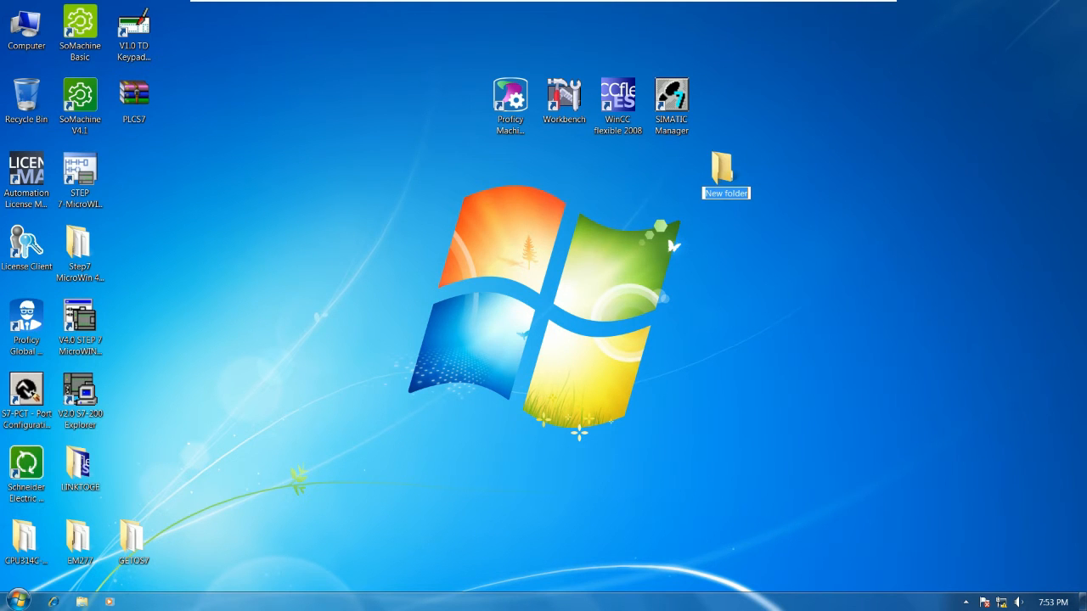
pyautogui.write('1')
pyautogui.write('INK')
pyautogui.write('DATA')
pyautogui.press('Return')
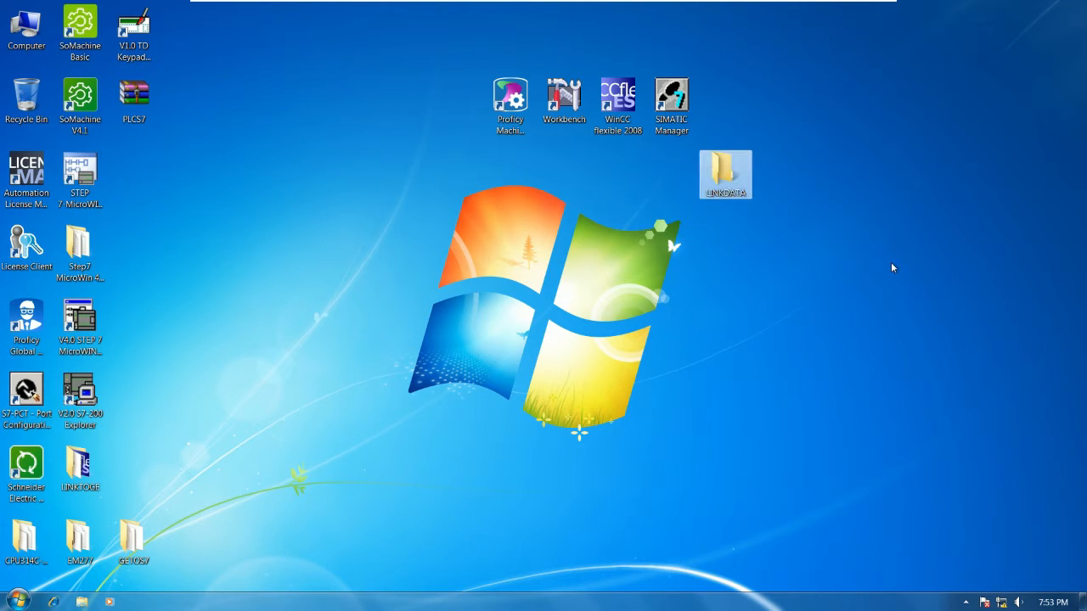
pyautogui.moveTo(726, 175); pyautogui.dragTo(834, 102)
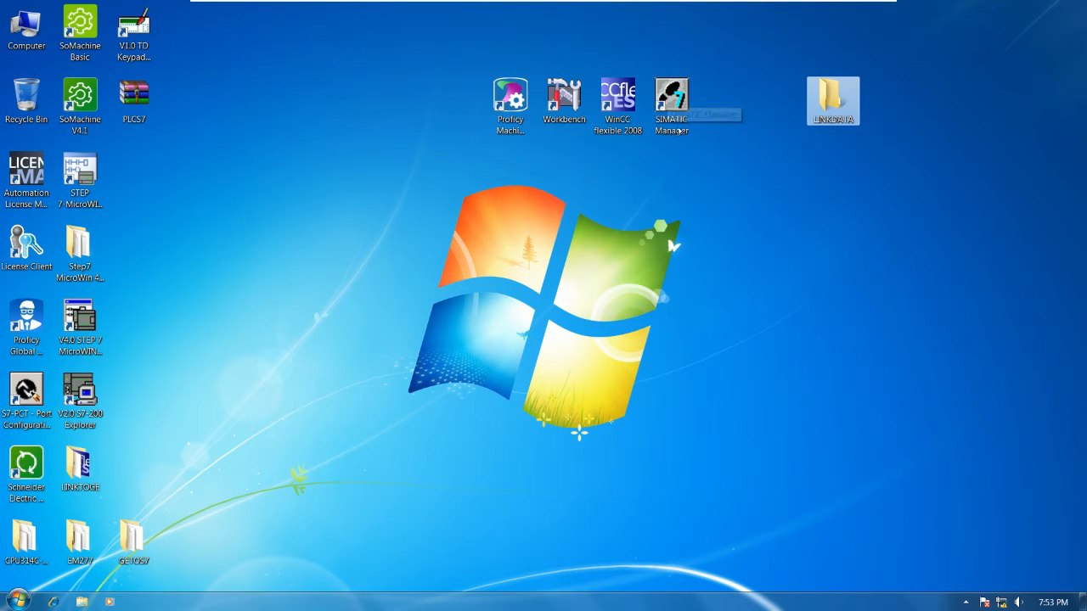
# Step: Open SIMATIC Manager and create a project named S7300_S7200 stored in the LINKDATA desktop folder, with its window maximized
pyautogui.click(671, 116)
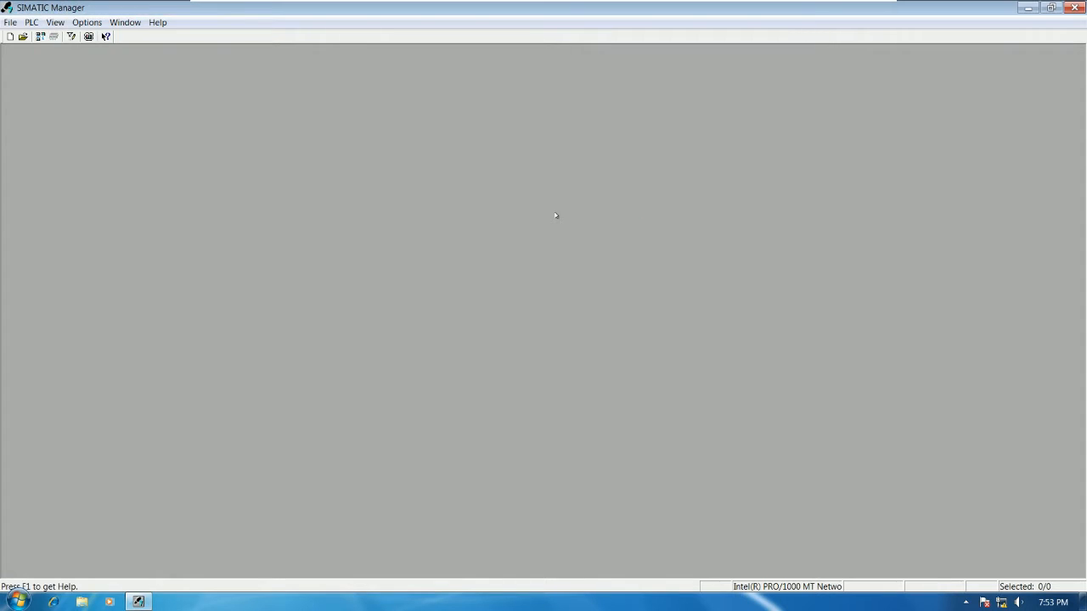
pyautogui.click(10, 36)
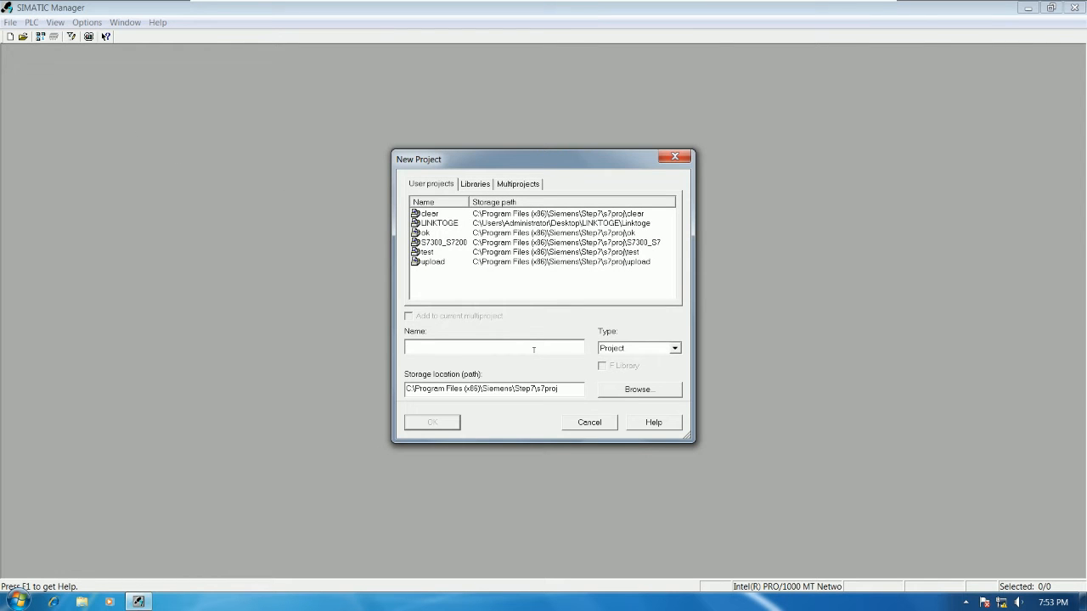
pyautogui.write('S7300_S7200')
pyautogui.click(639, 391)
pyautogui.scroll(-15, 625, 291)
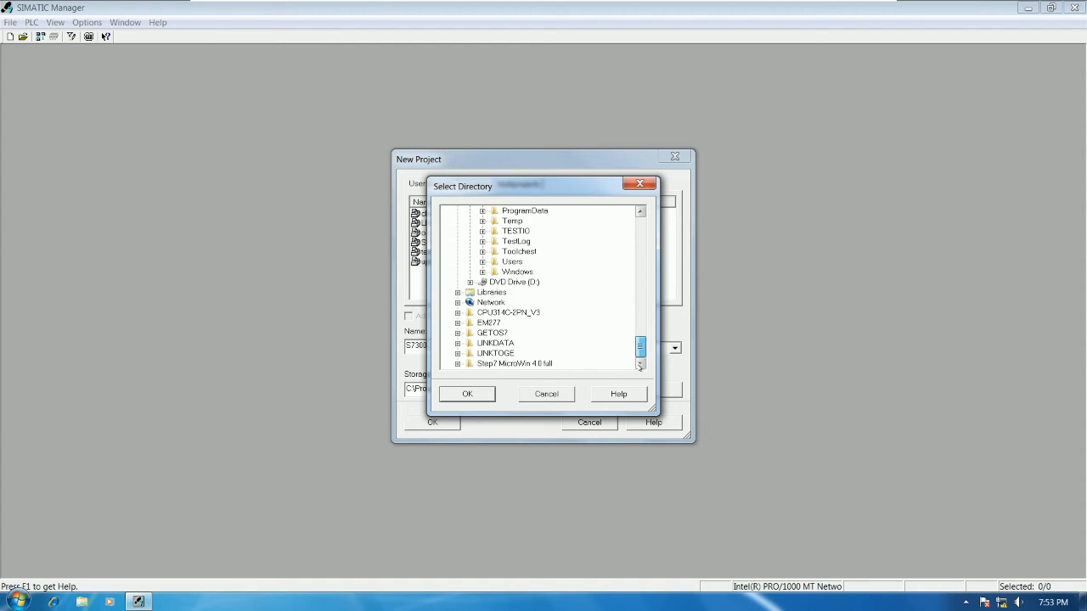
pyautogui.click(489, 343)
pyautogui.click(467, 395)
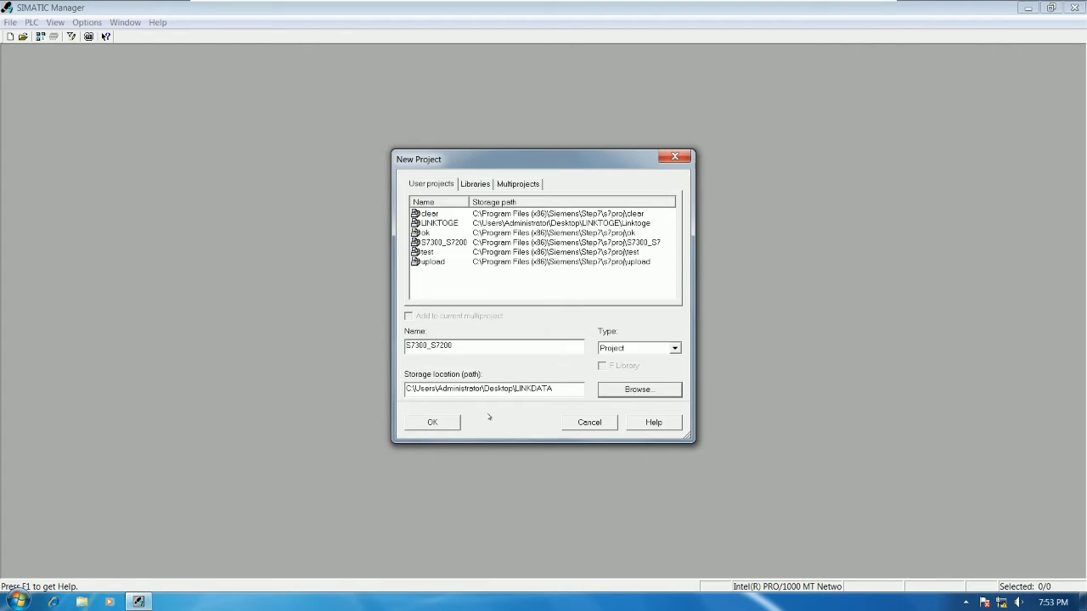
pyautogui.press('Return')
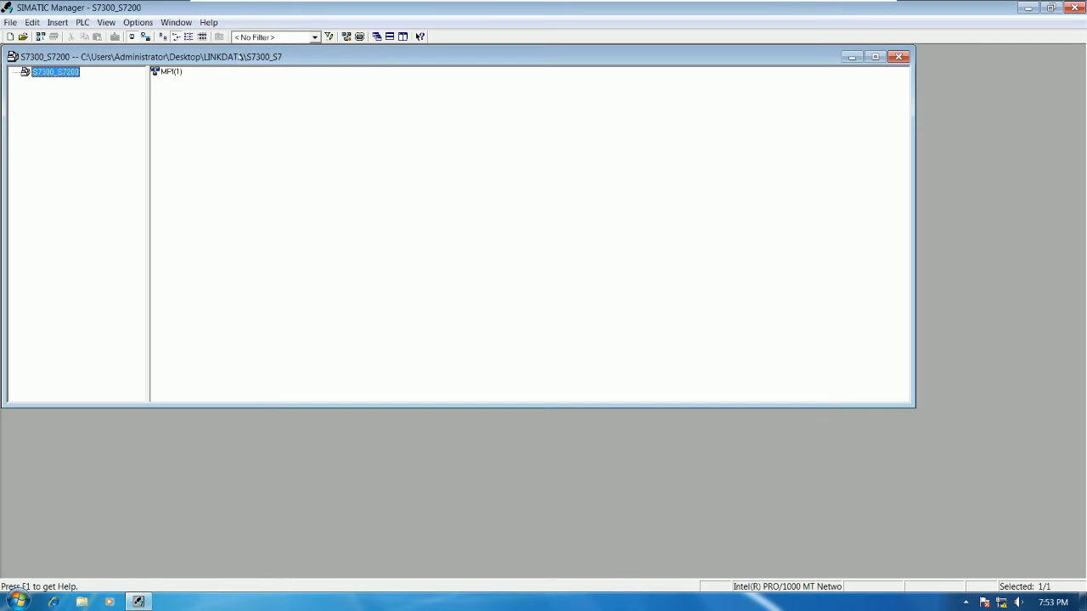
pyautogui.doubleClick(240, 57)
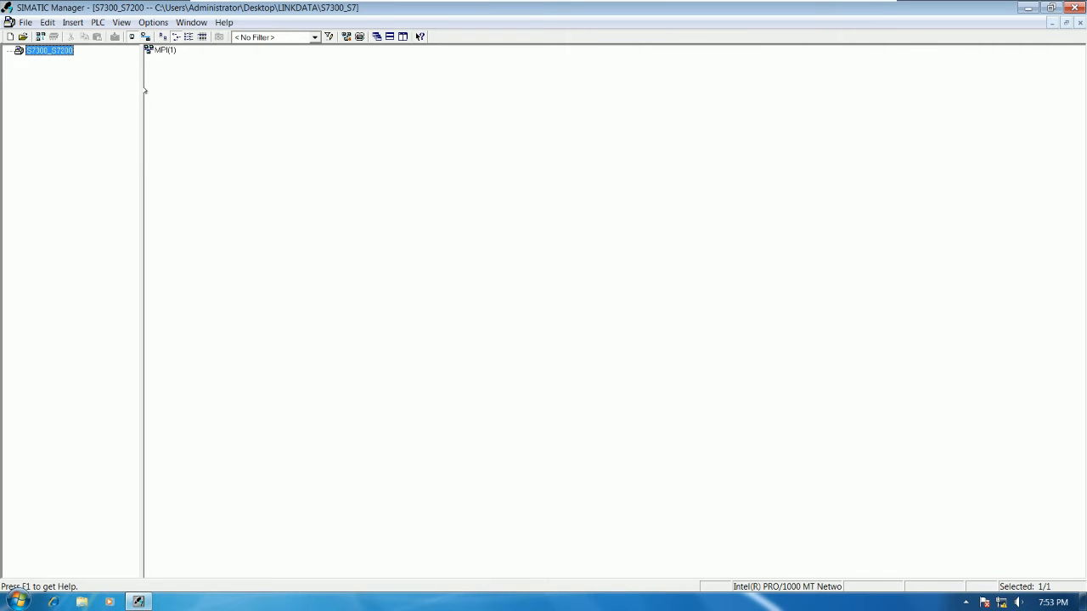
# Step: Insert a SIMATIC 300 station into the S7300_S7200 project and open its hardware configuration
pyautogui.rightClick(59, 53)
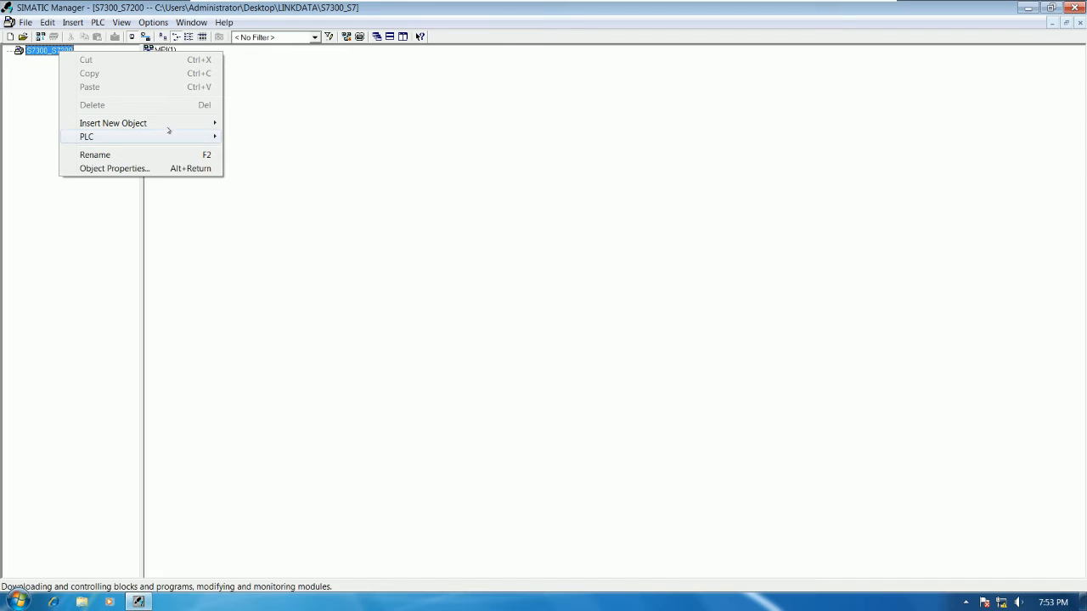
pyautogui.moveTo(187, 126)
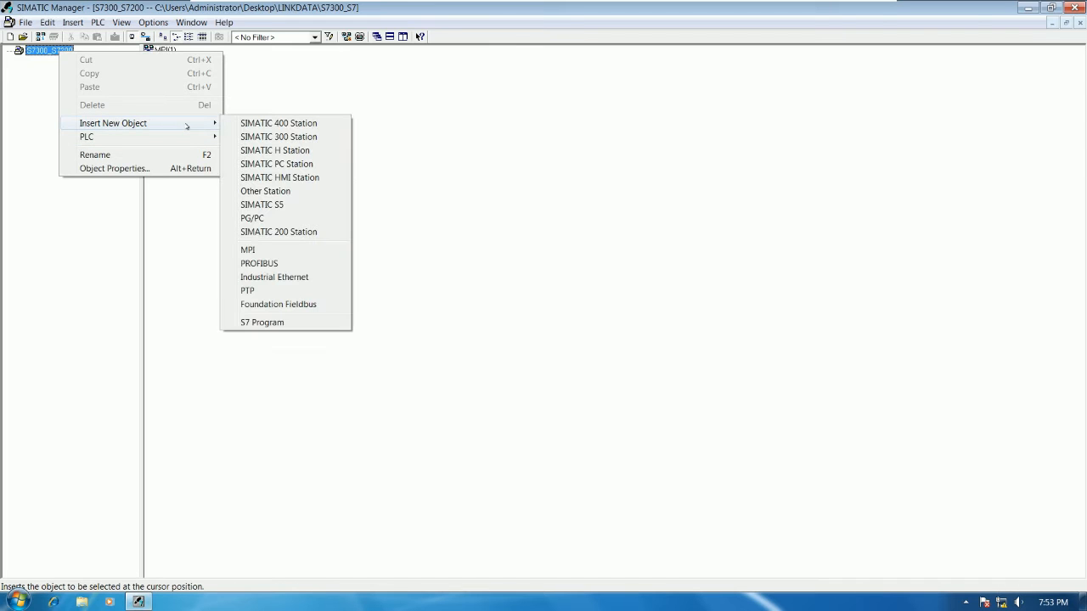
pyautogui.click(285, 137)
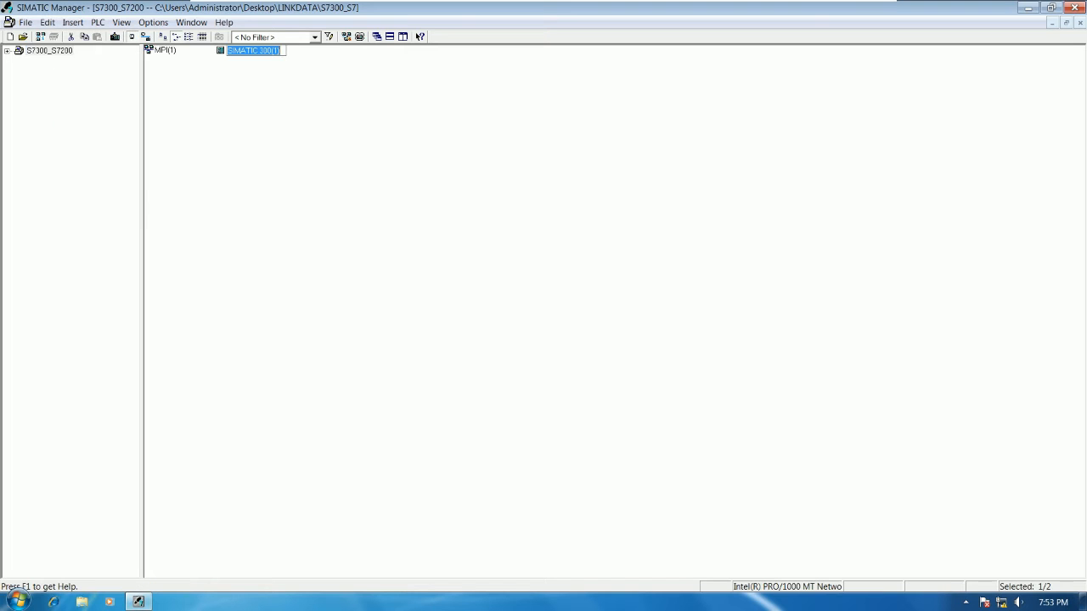
pyautogui.click(268, 74)
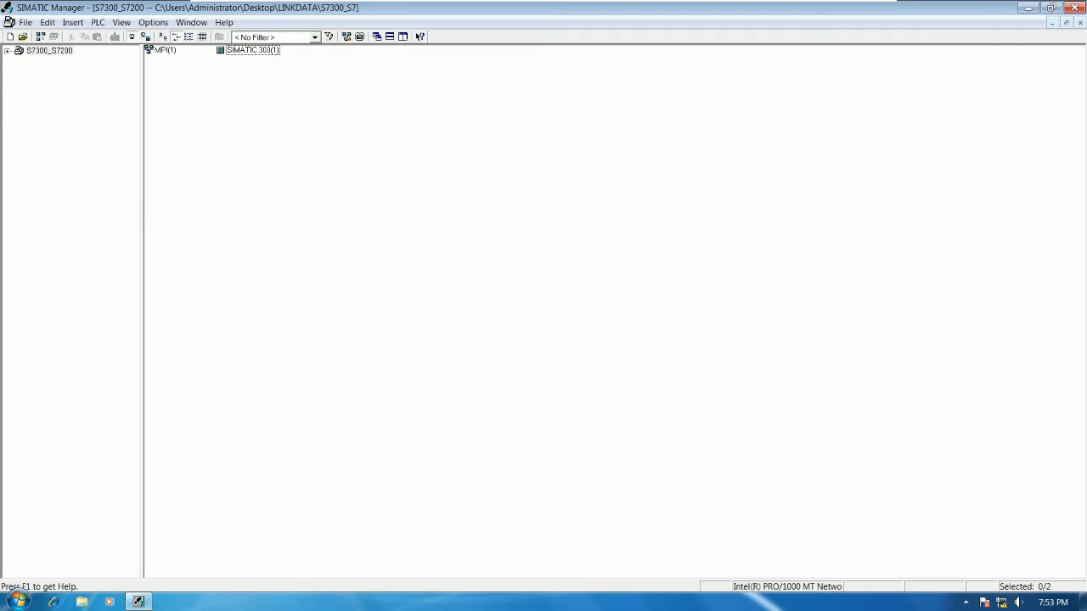
pyautogui.doubleClick(248, 53)
pyautogui.click(173, 50)
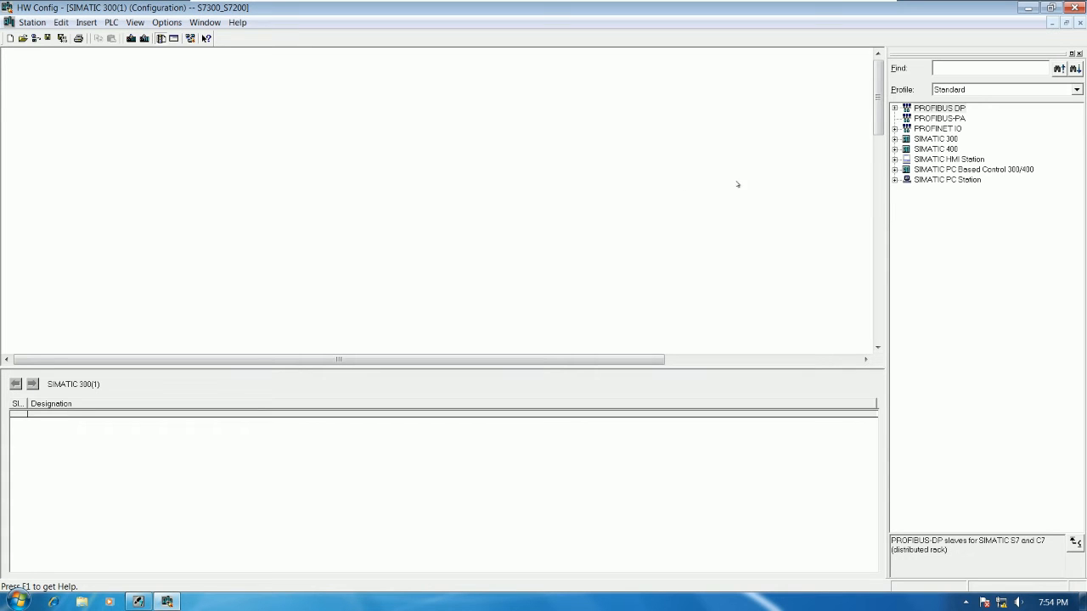
# Step: Add a RACK-300 rail to the station and enlarge the rack window to fill the configuration area
pyautogui.scroll(-3, 308, 197)
pyautogui.scroll(-2, 306, 196)
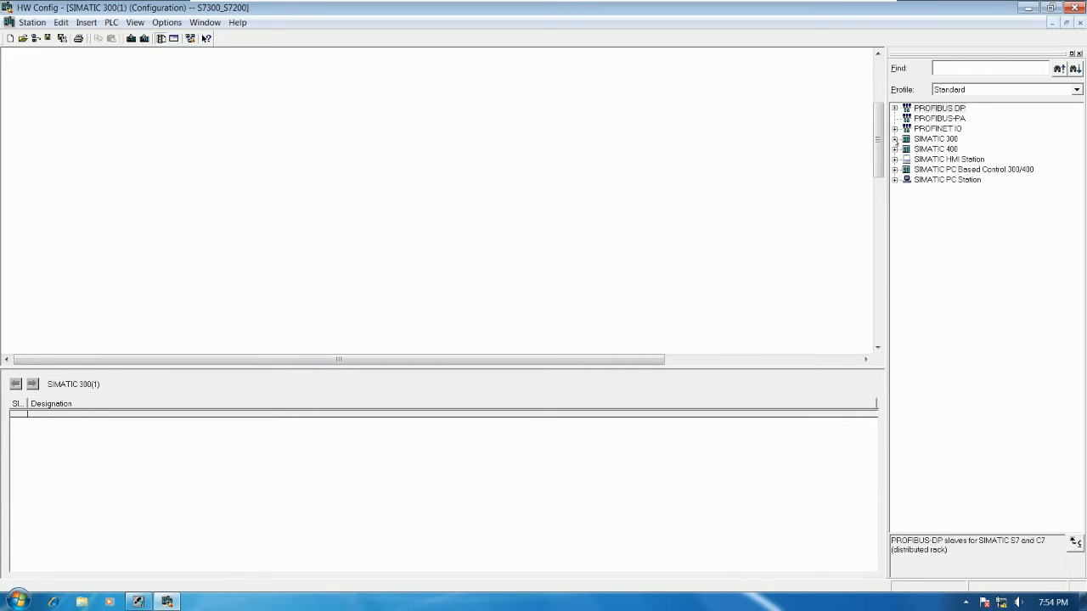
pyautogui.click(895, 139)
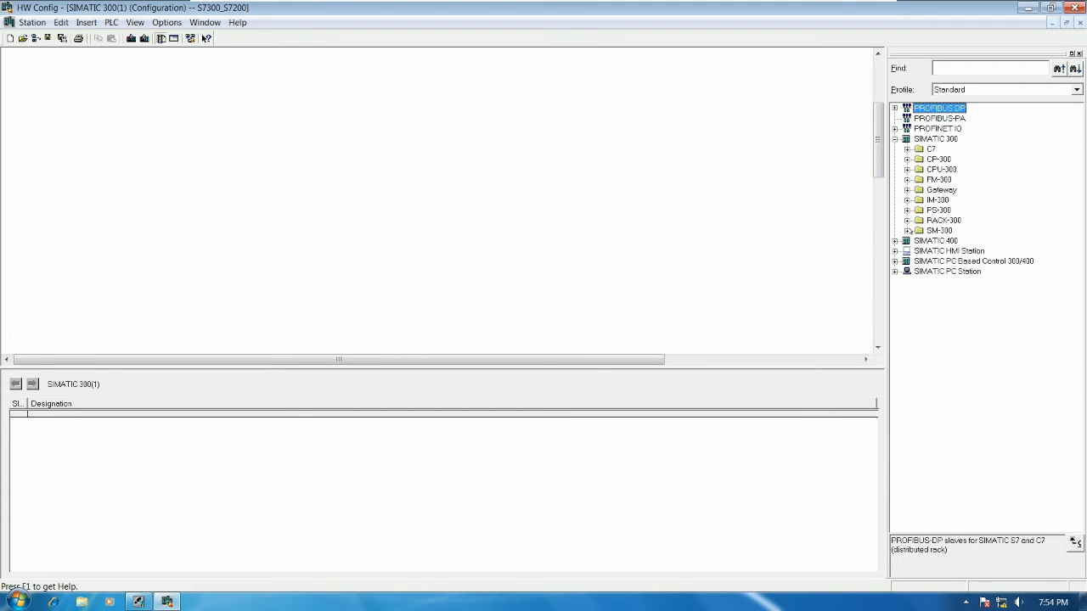
pyautogui.click(907, 220)
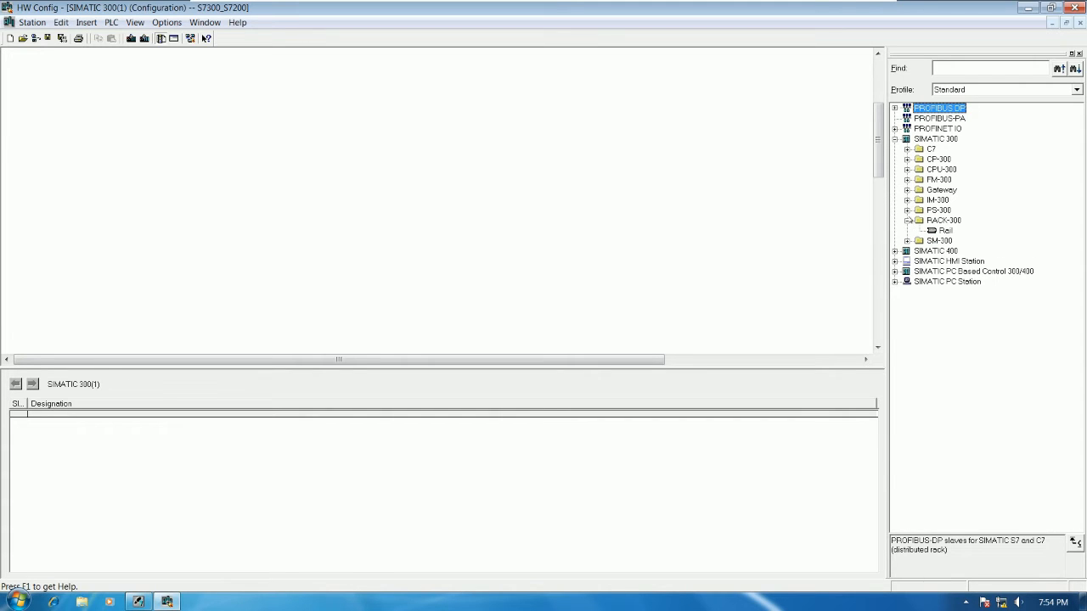
pyautogui.moveTo(941, 231); pyautogui.dragTo(25, 66)
pyautogui.moveTo(162, 142); pyautogui.dragTo(854, 350)
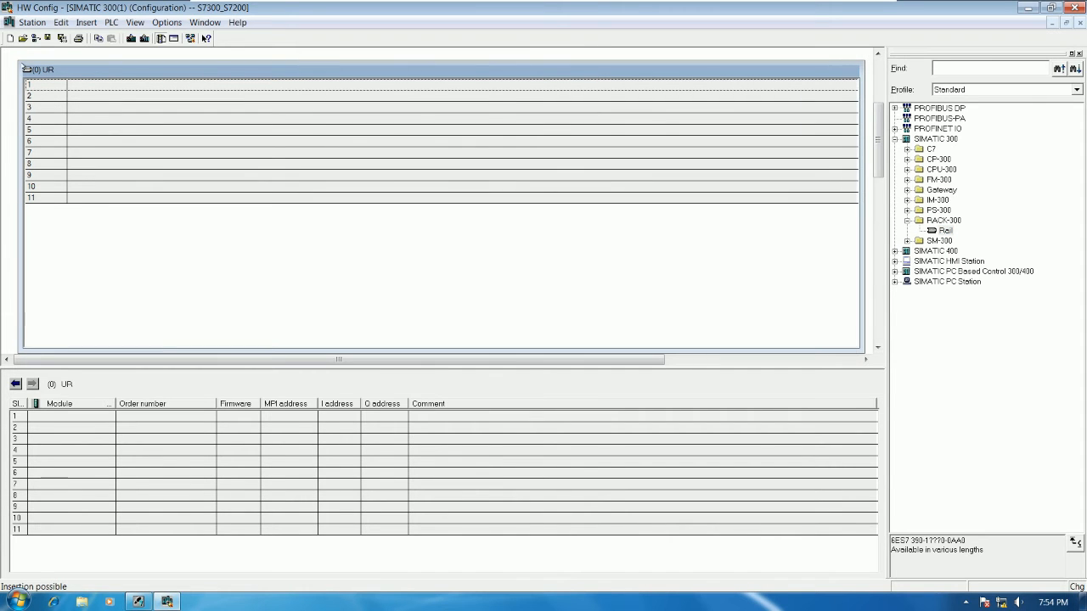
pyautogui.moveTo(20, 62); pyautogui.dragTo(2, 47)
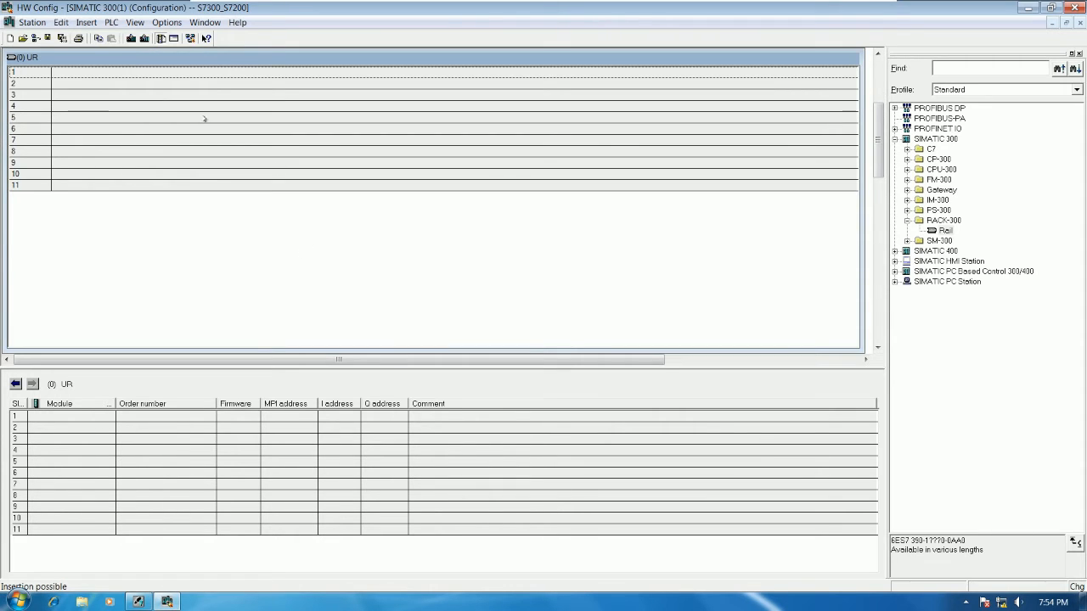
pyautogui.click(136, 23)
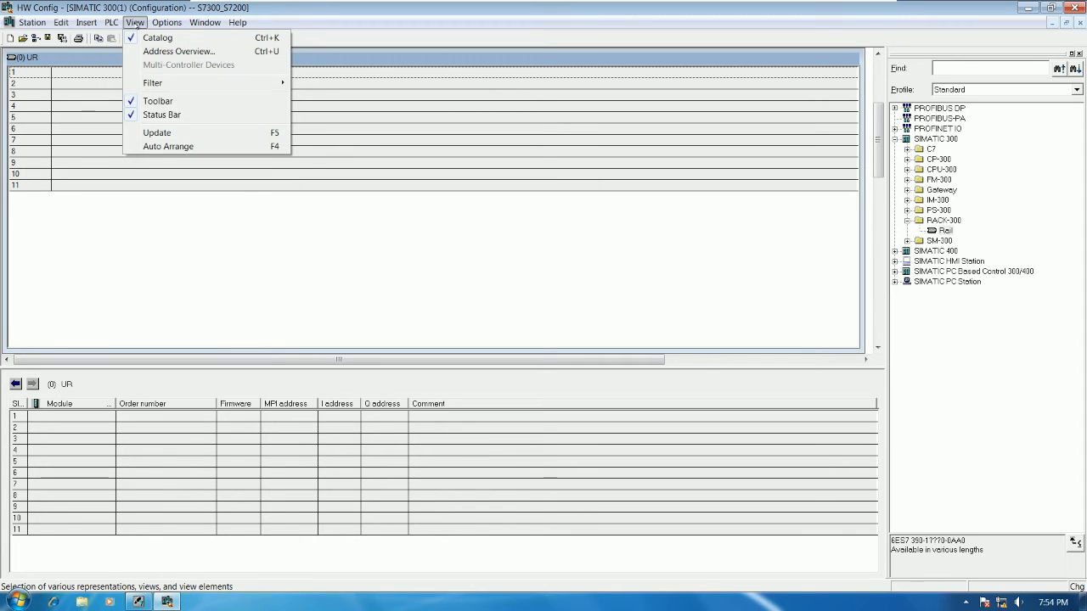
pyautogui.click(241, 190)
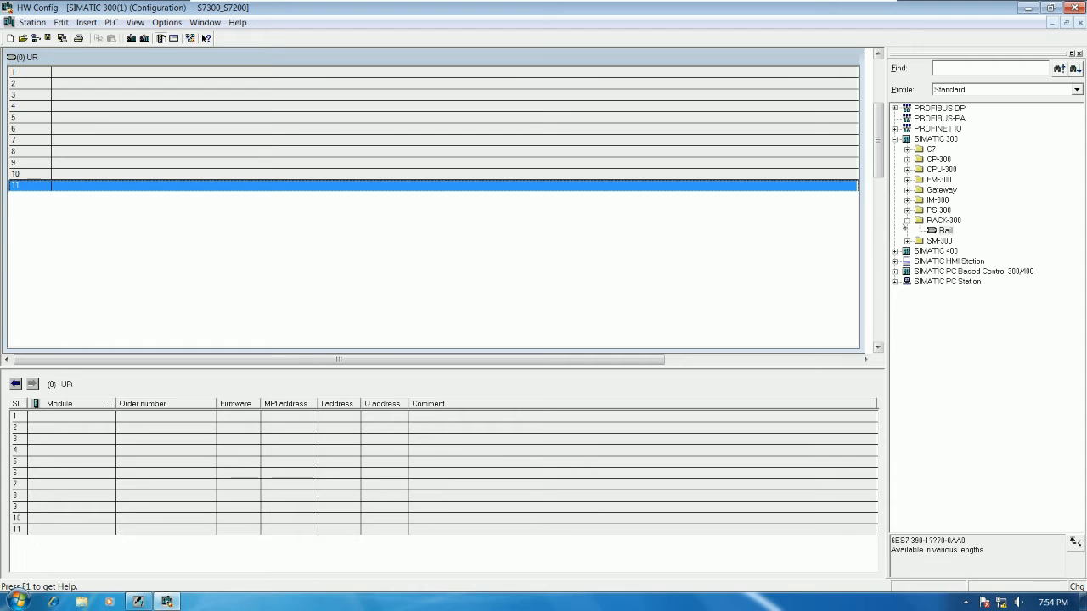
# Step: Insert CPU 314C-2 PN/DP, order number 6ES7 314-6EH04-0AB0, version V3.3, into rack slot 2 with the suggested, non-networked Ethernet settings
pyautogui.click(907, 220)
pyautogui.click(907, 169)
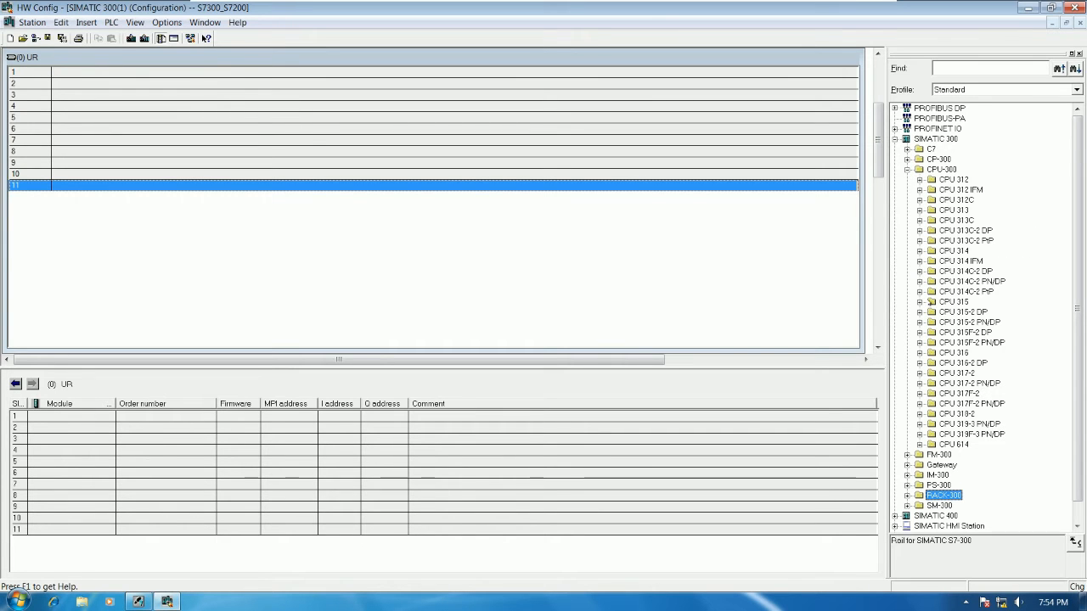
pyautogui.click(919, 281)
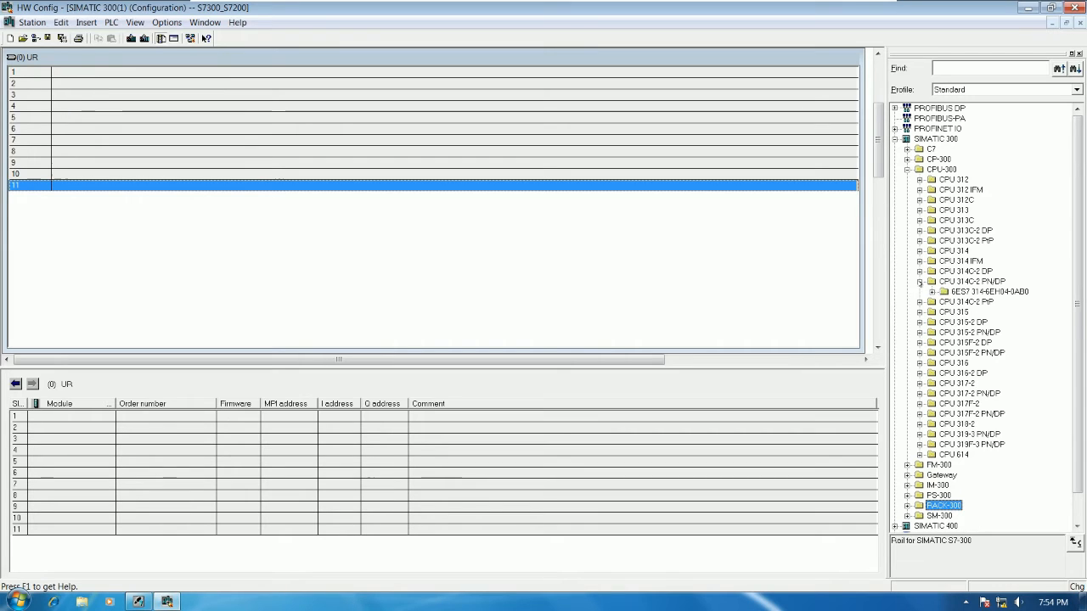
pyautogui.click(931, 291)
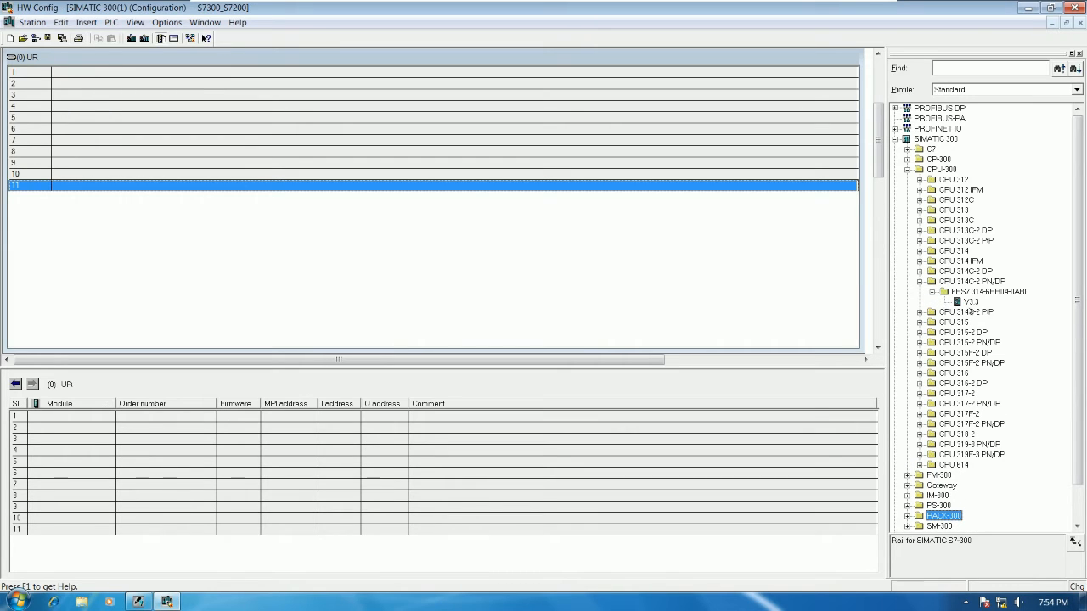
pyautogui.moveTo(970, 302); pyautogui.dragTo(113, 85)
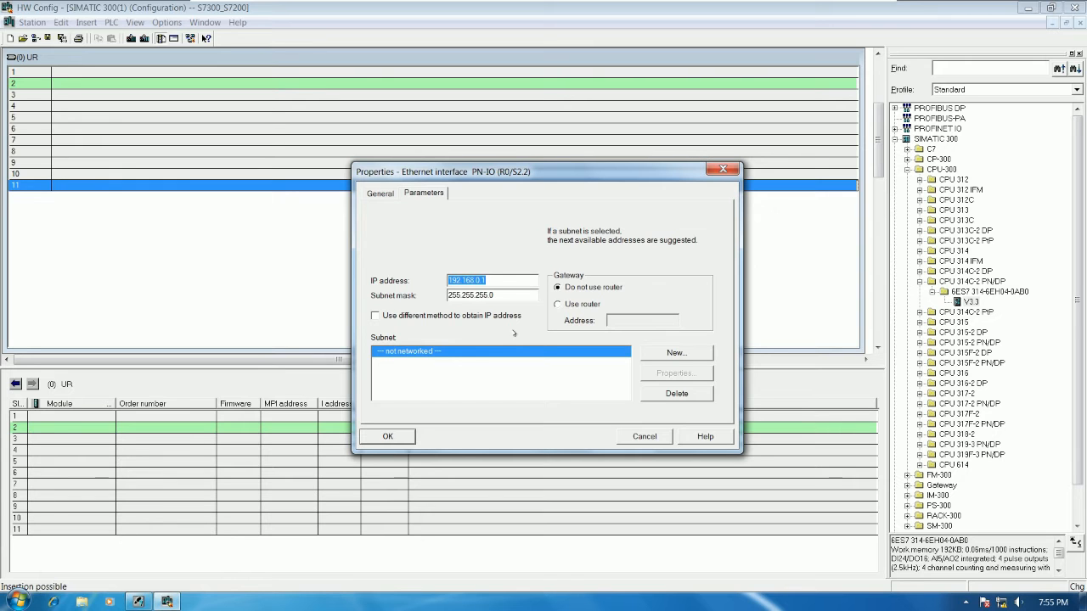
pyautogui.click(387, 437)
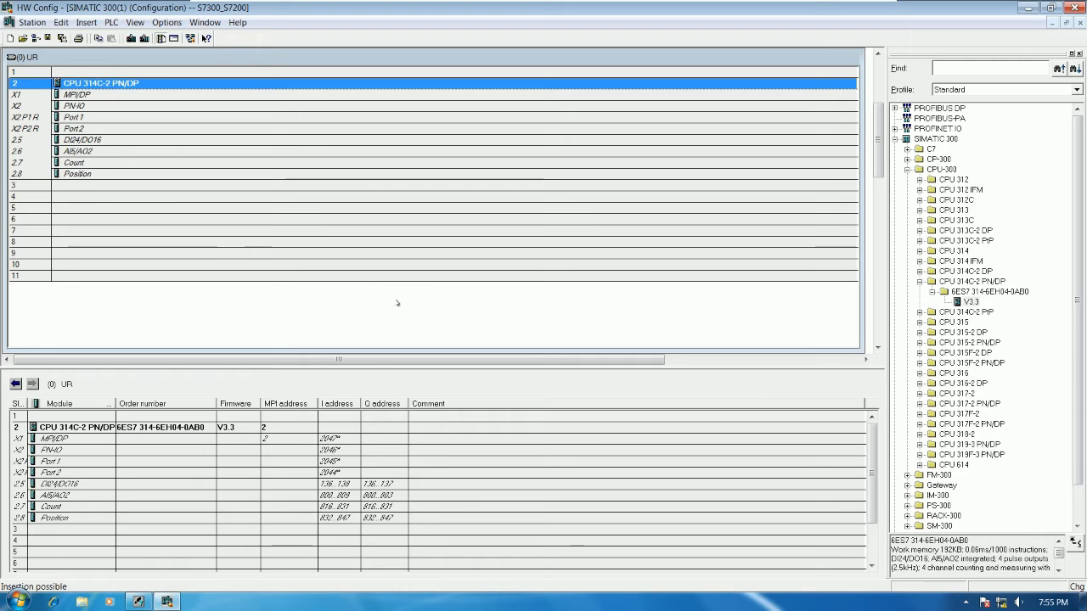
# Step: Open a command prompt and ping the PLC address 192.168.0.1
pyautogui.press('super+r')
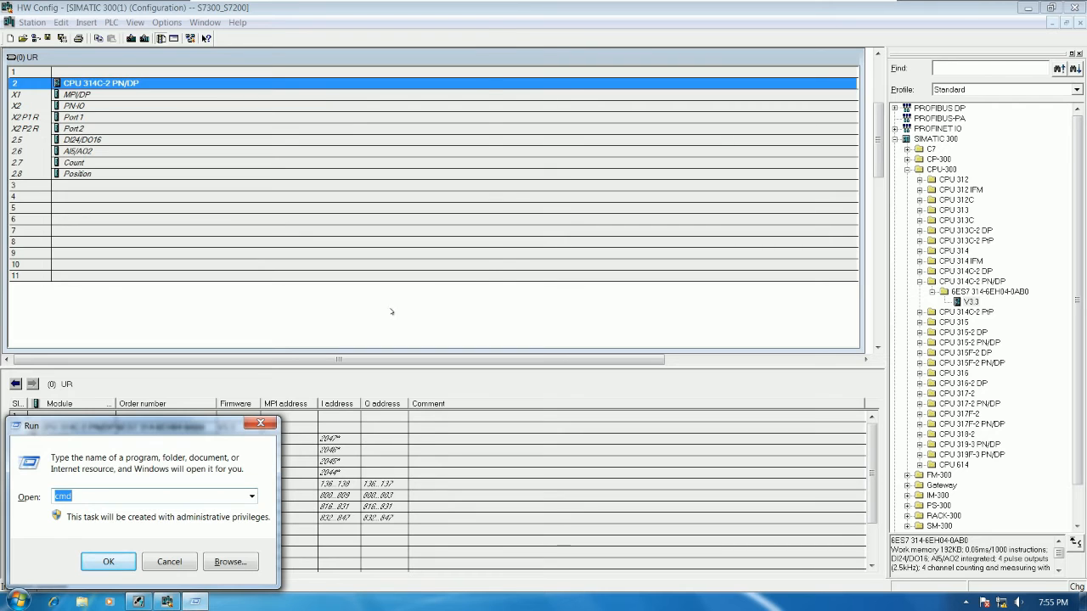
pyautogui.press('Return')
pyautogui.write('PING 192.168.0.1')
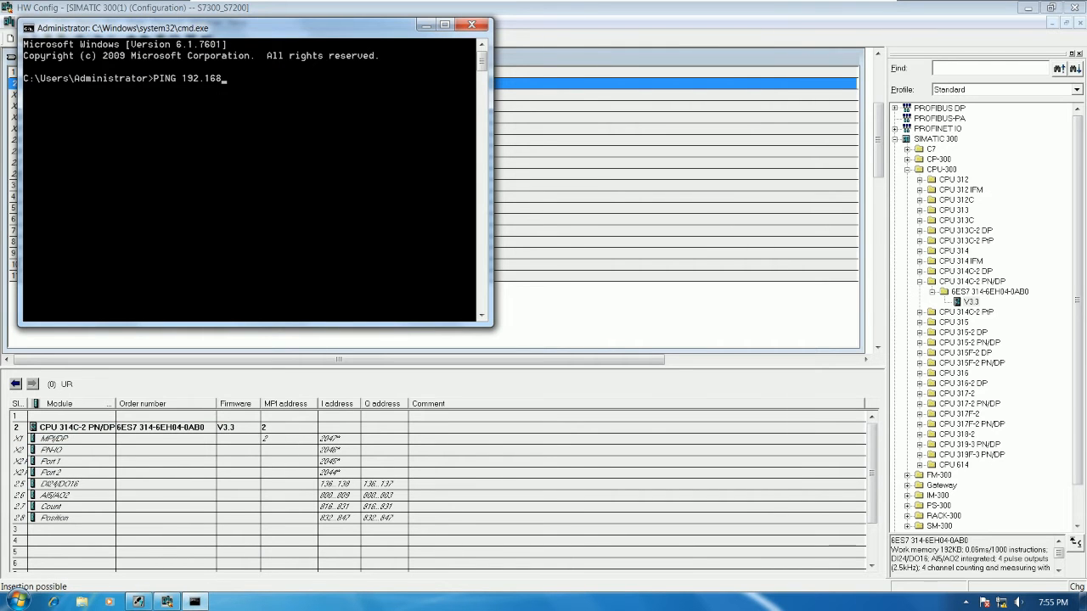
pyautogui.press('Return')
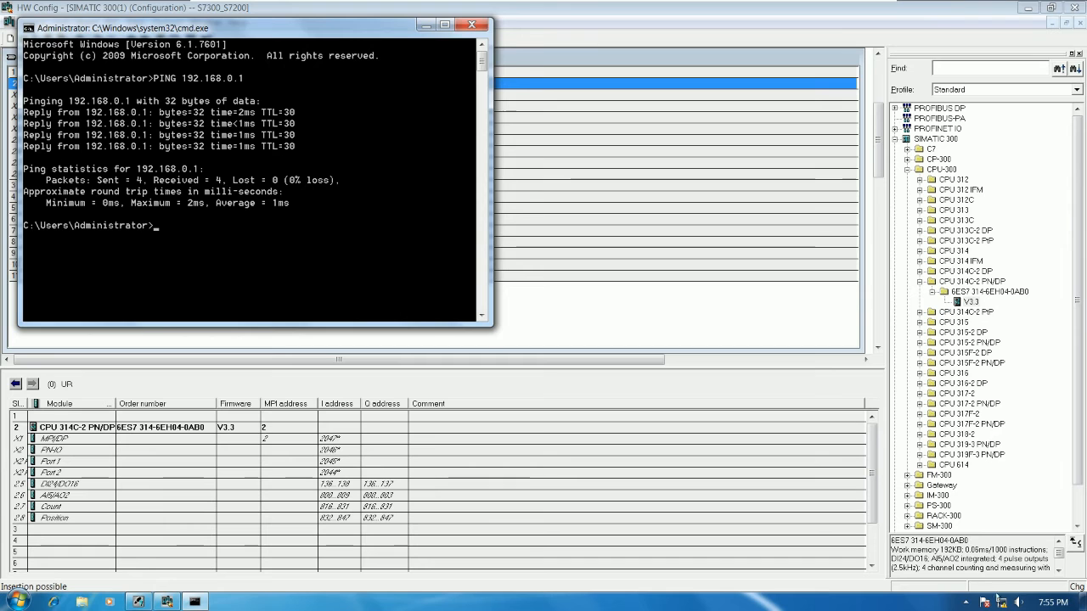
# Step: Open the computer's network settings and examine the LAN connection's details and its Internet Protocol Version 4 address
pyautogui.rightClick(1002, 601)
pyautogui.click(989, 592)
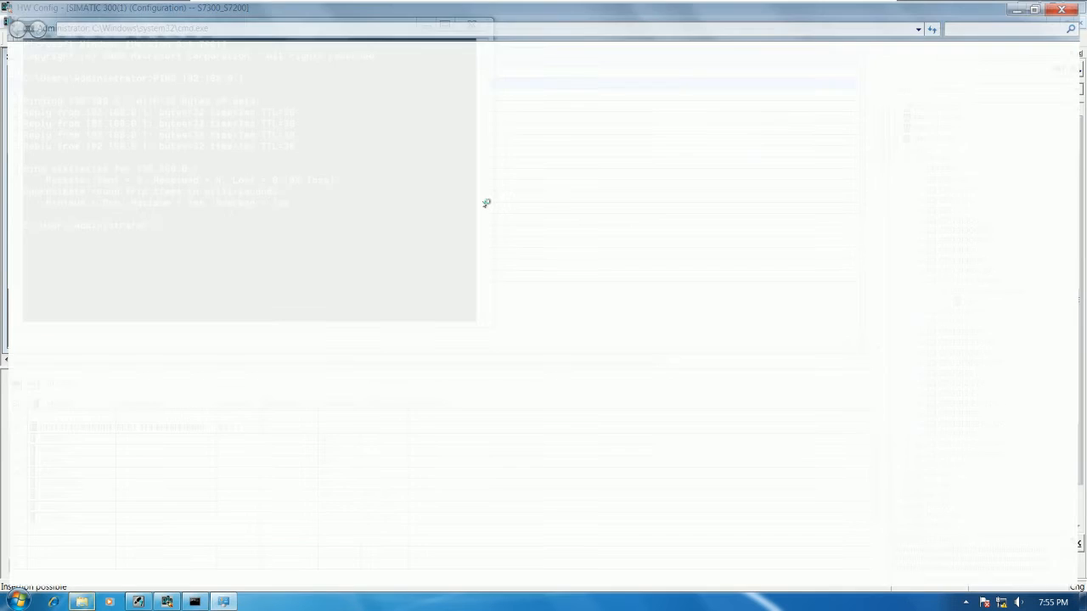
pyautogui.click(450, 174)
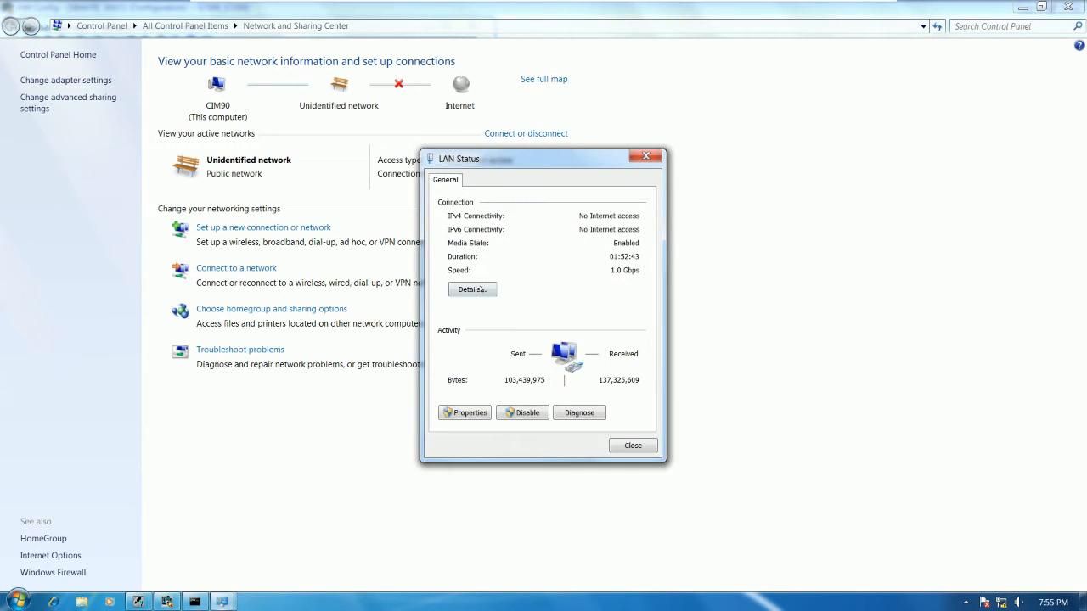
pyautogui.click(473, 287)
pyautogui.click(665, 452)
pyautogui.click(466, 412)
pyautogui.doubleClick(540, 328)
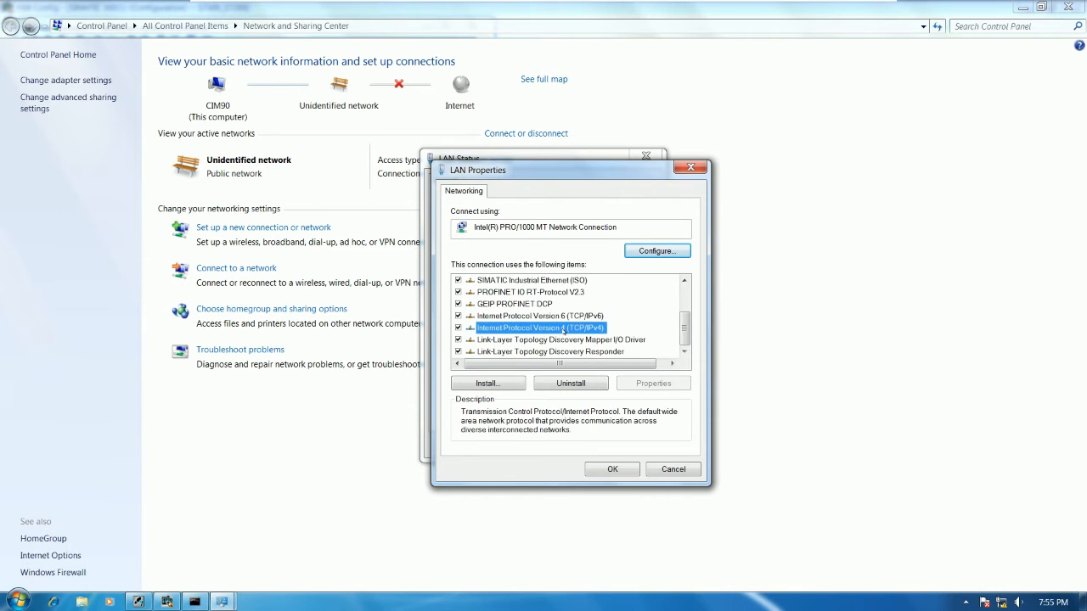
pyautogui.moveTo(673, 335); pyautogui.dragTo(622, 335)
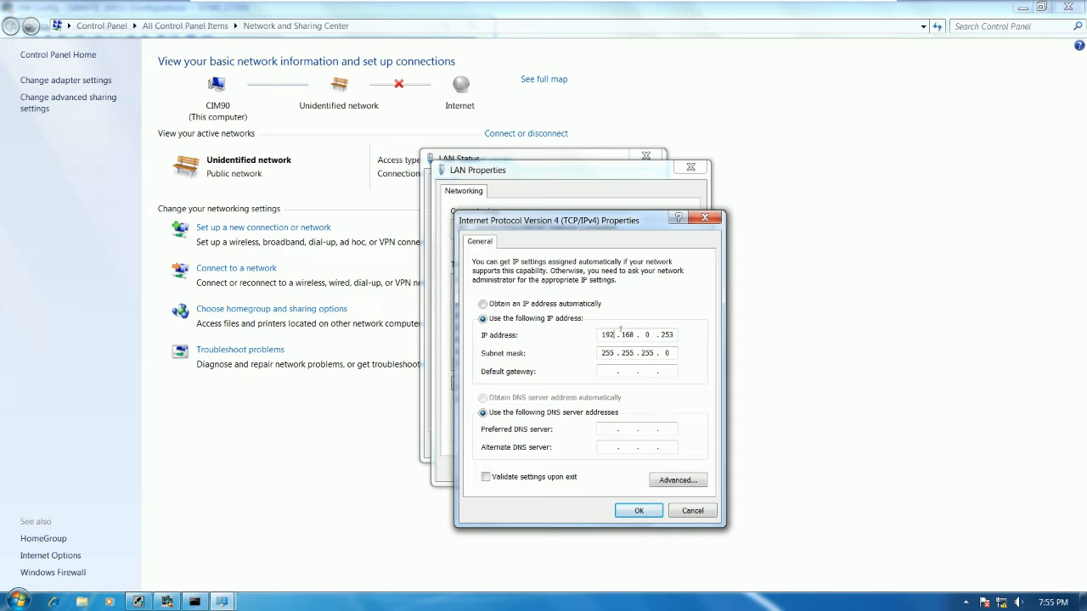
# Step: Review the computer's IPv4 address, ping 192.168.0.1 again from the command prompt, and close the prompt
pyautogui.moveTo(635, 335); pyautogui.dragTo(593, 331)
pyautogui.click(639, 335)
pyautogui.moveTo(658, 335); pyautogui.dragTo(676, 334)
pyautogui.click(194, 601)
pyautogui.press('Up')
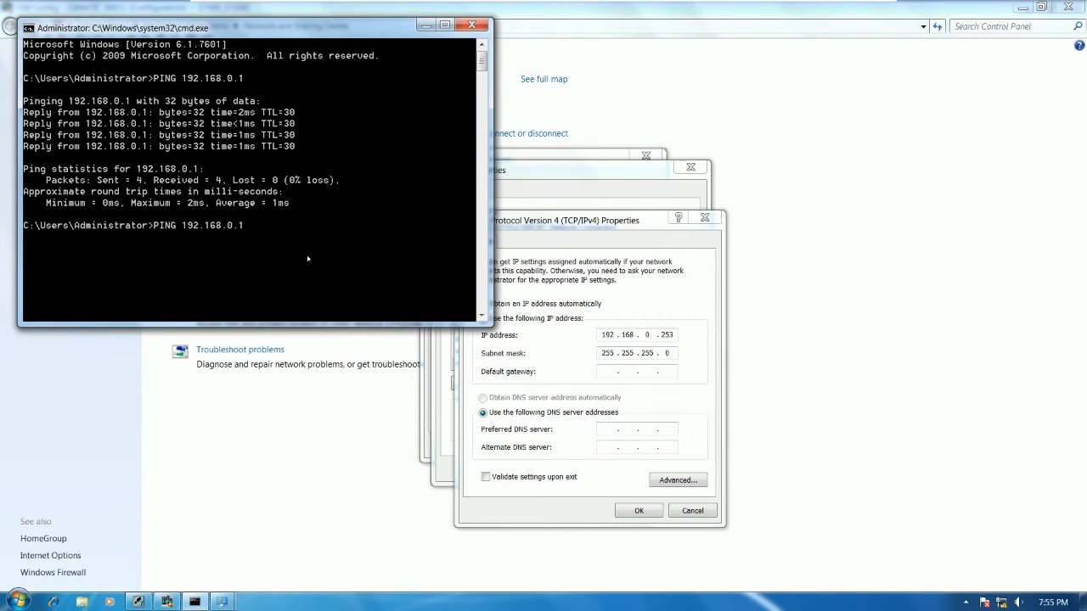
pyautogui.press('Return')
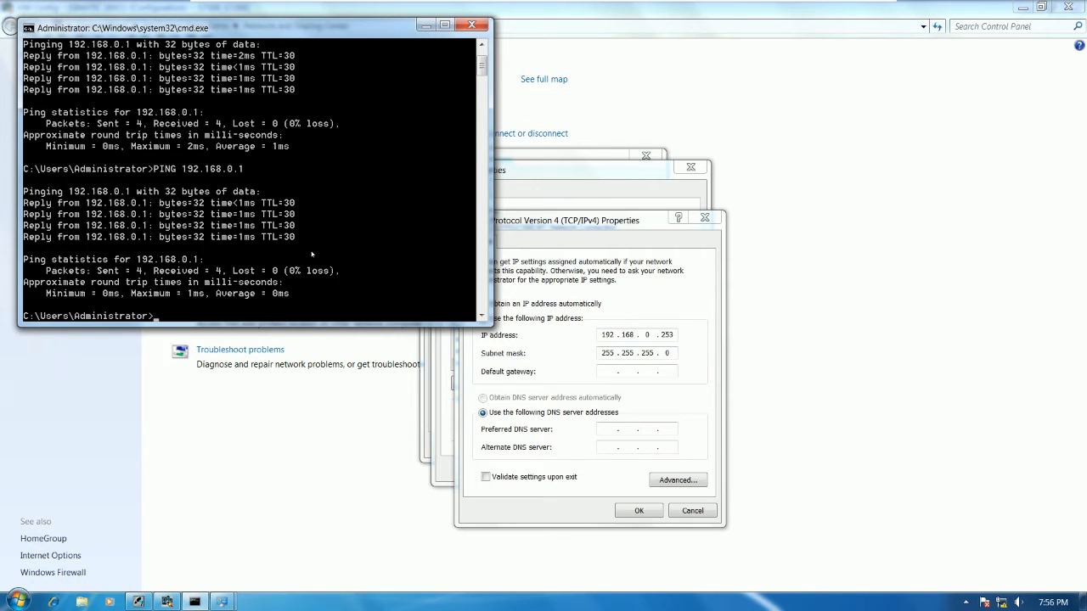
pyautogui.click(470, 25)
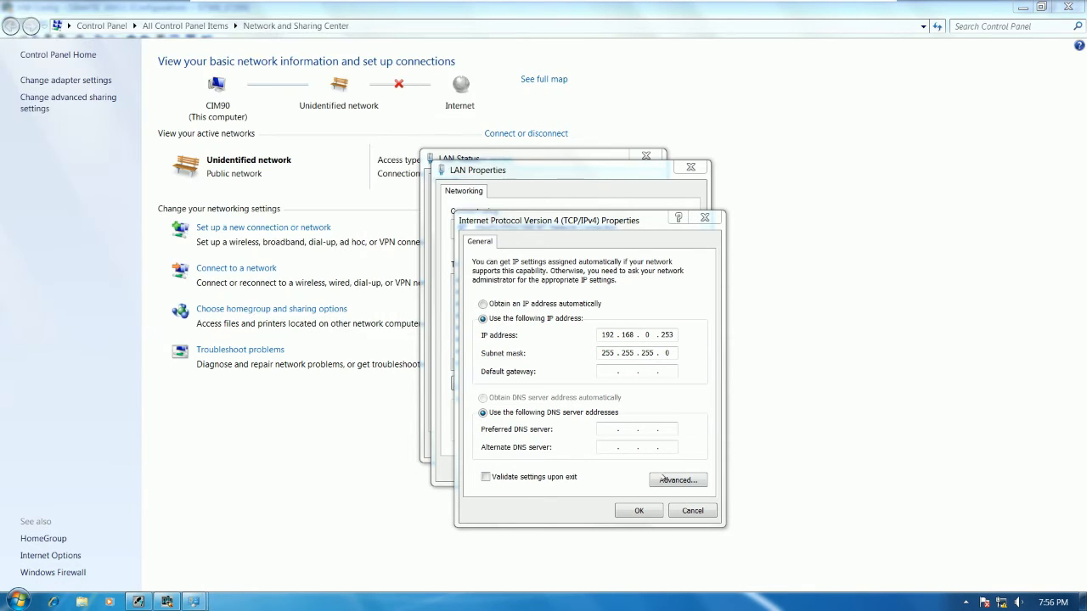
# Step: Close the IPv4, LAN and Network and Sharing Center windows to return to the hardware configuration
pyautogui.click(677, 506)
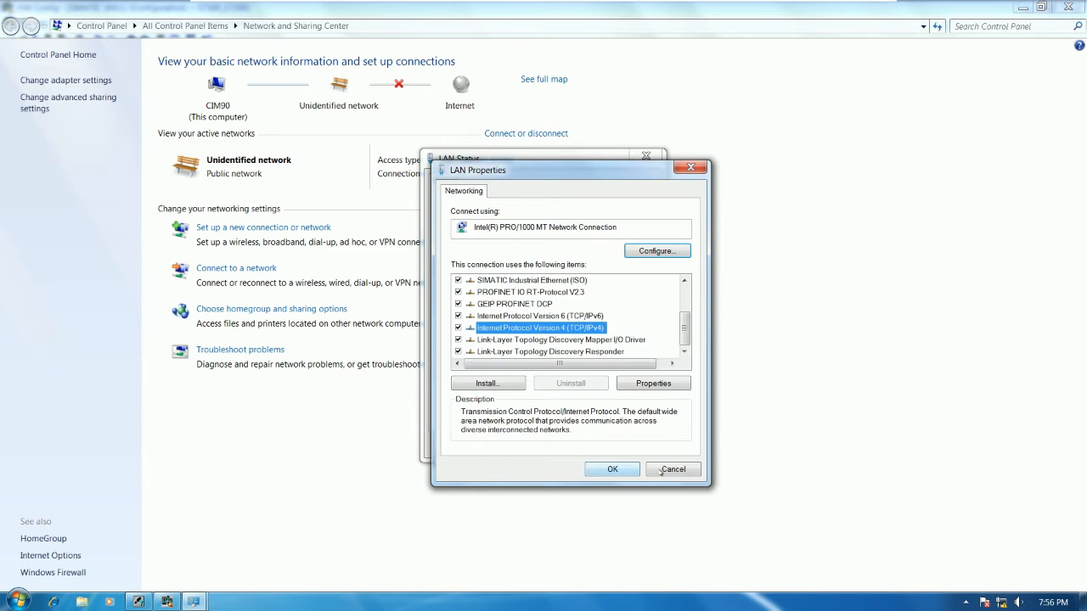
pyautogui.click(621, 465)
pyautogui.click(632, 446)
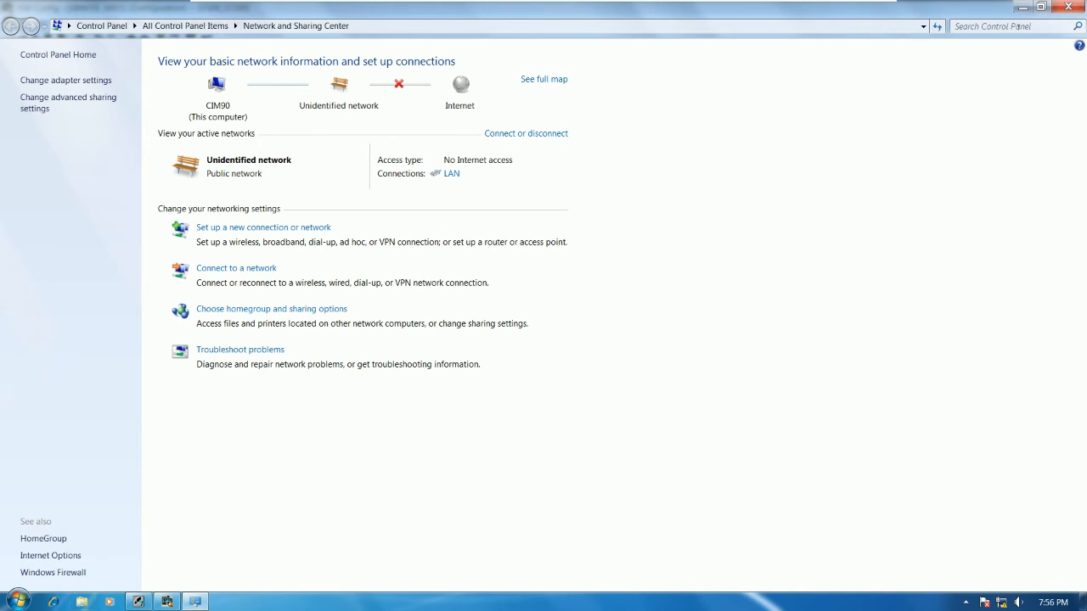
pyautogui.click(1067, 7)
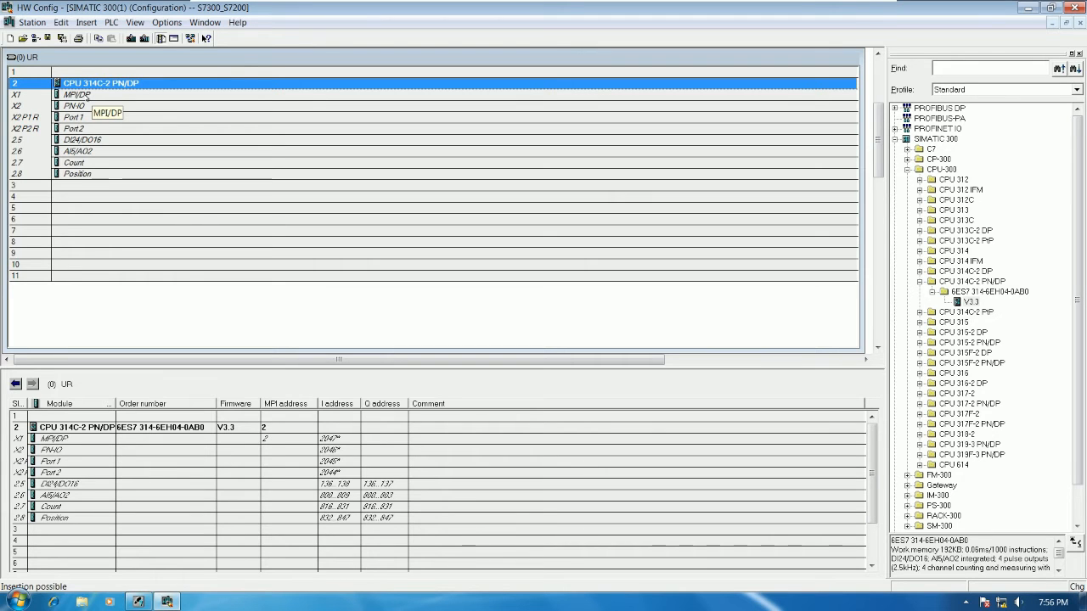
# Step: Open the properties of the CPU's MPI/DP interface and set its interface type to PROFIBUS
pyautogui.click(90, 95)
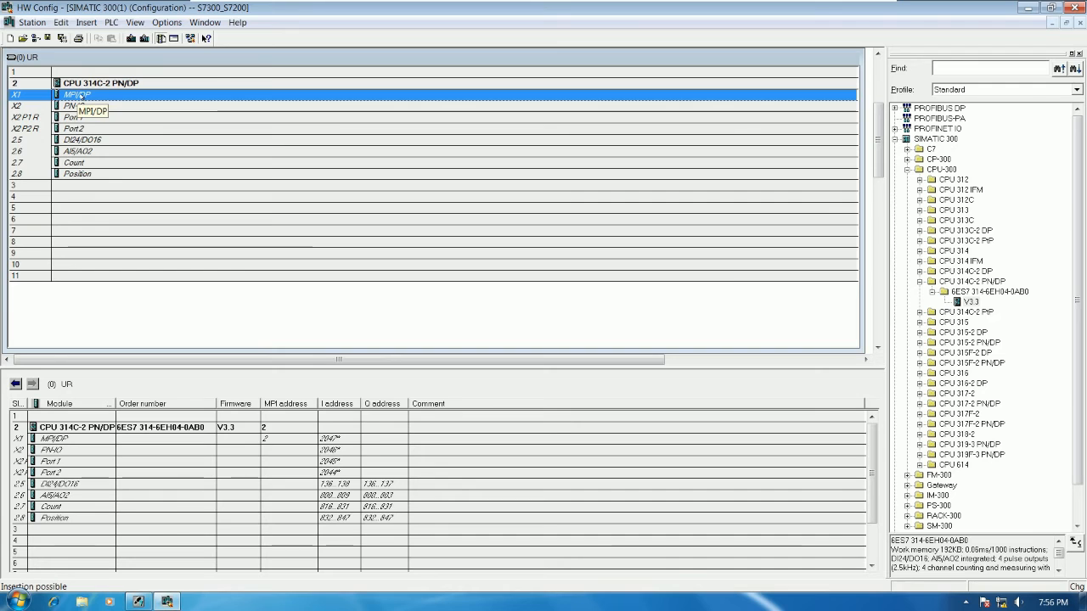
pyautogui.doubleClick(79, 96)
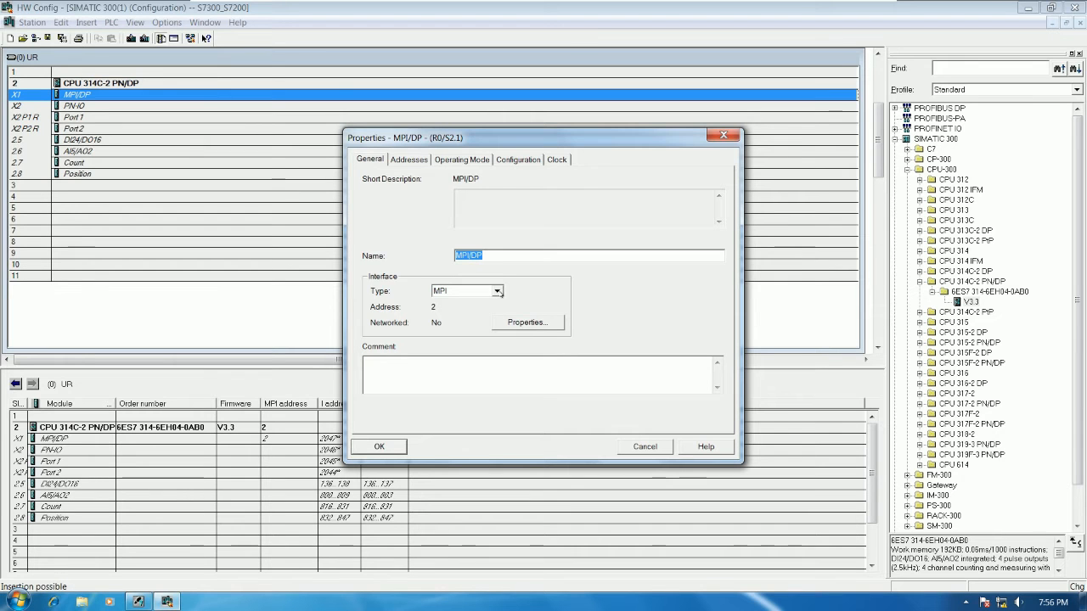
pyautogui.click(498, 291)
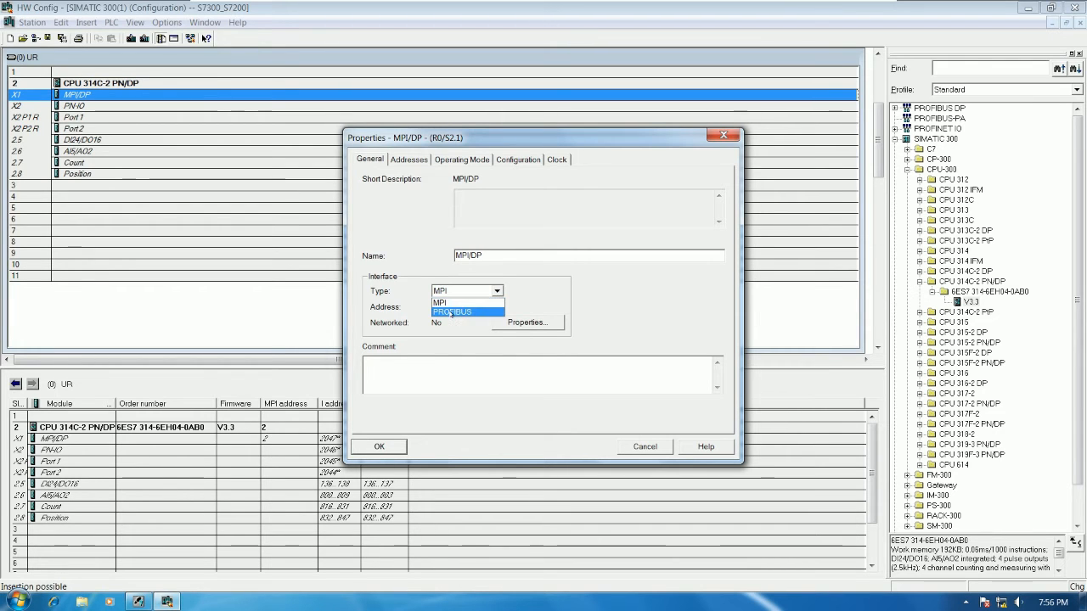
pyautogui.click(450, 313)
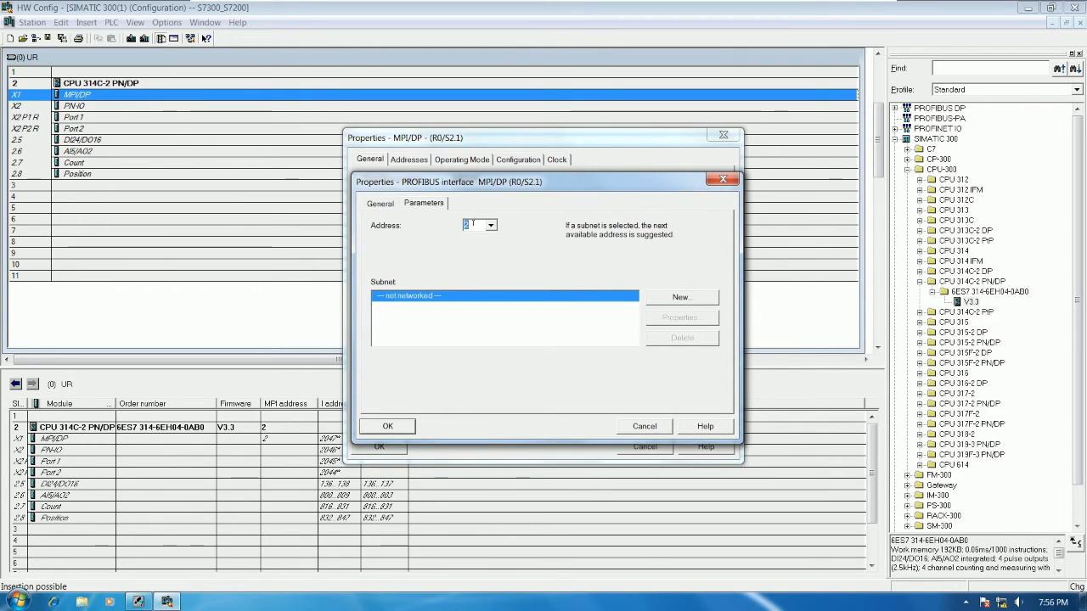
# Step: Switch to PowerPoint to view the S7-300 to S7-200 wiring slide, and look at the S7-200 virtual machine
pyautogui.moveTo(793, 3)
pyautogui.click(841, 15)
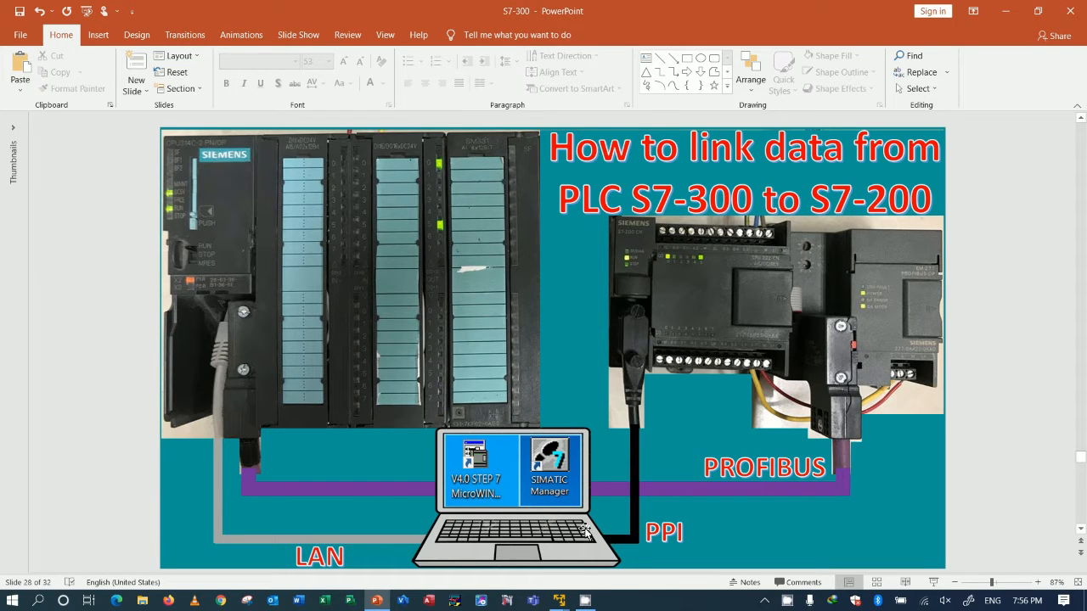
pyautogui.moveTo(558, 600)
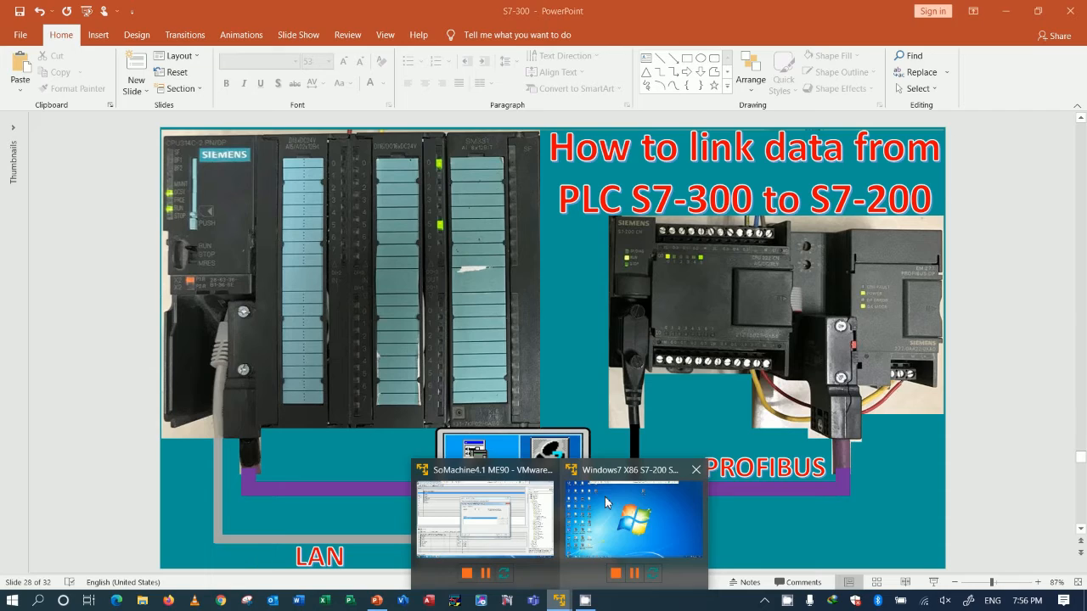
pyautogui.click(604, 496)
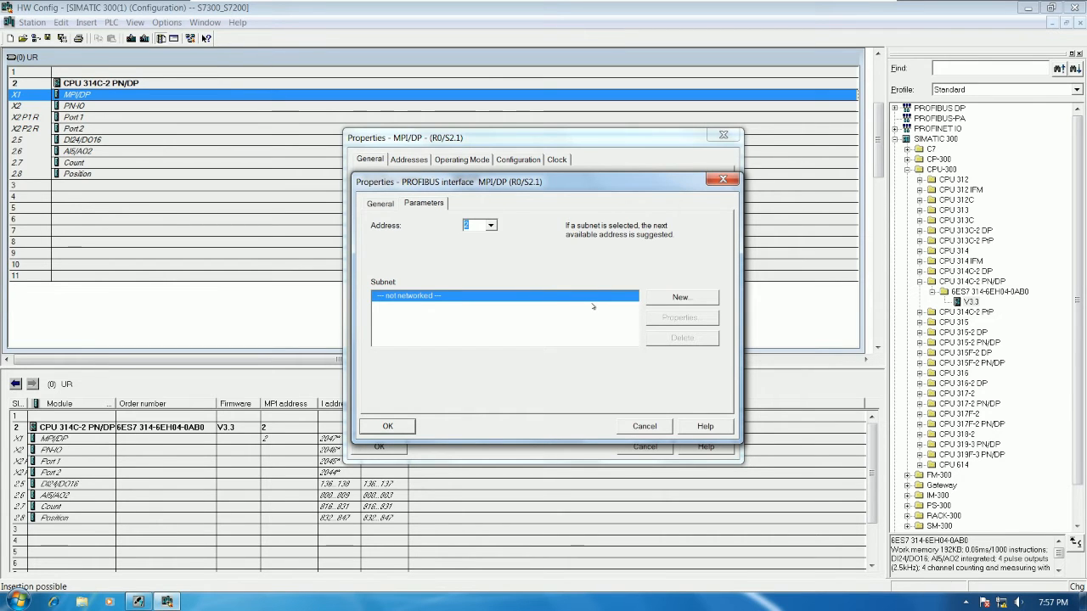
# Step: Create subnet PROFIBUS(1) with 1.5 Mbps and the DP profile, and network the MPI/DP interface to it with address 2
pyautogui.click(680, 297)
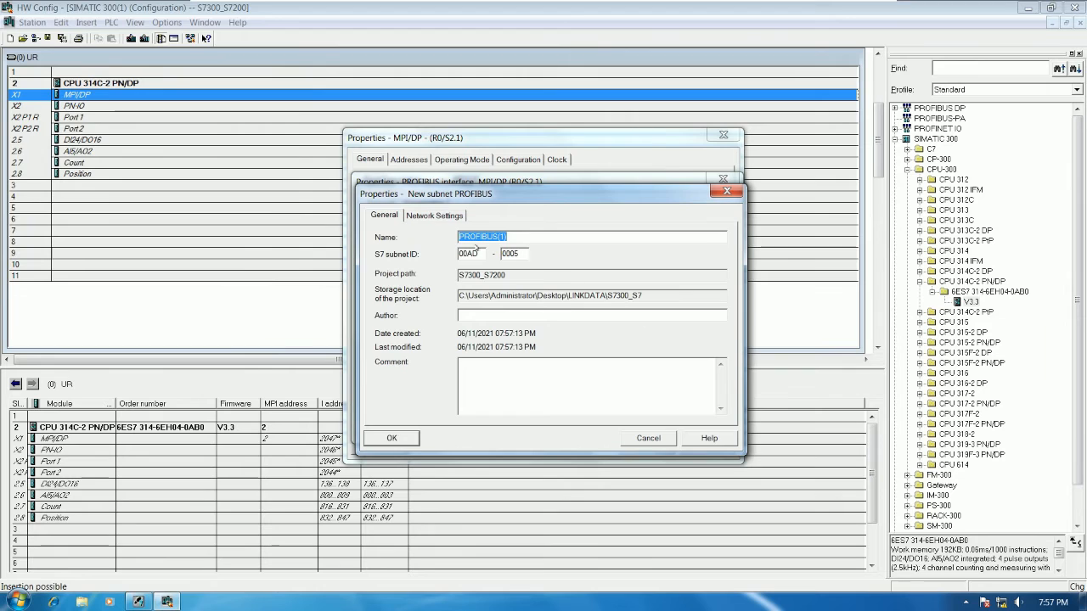
pyautogui.click(433, 216)
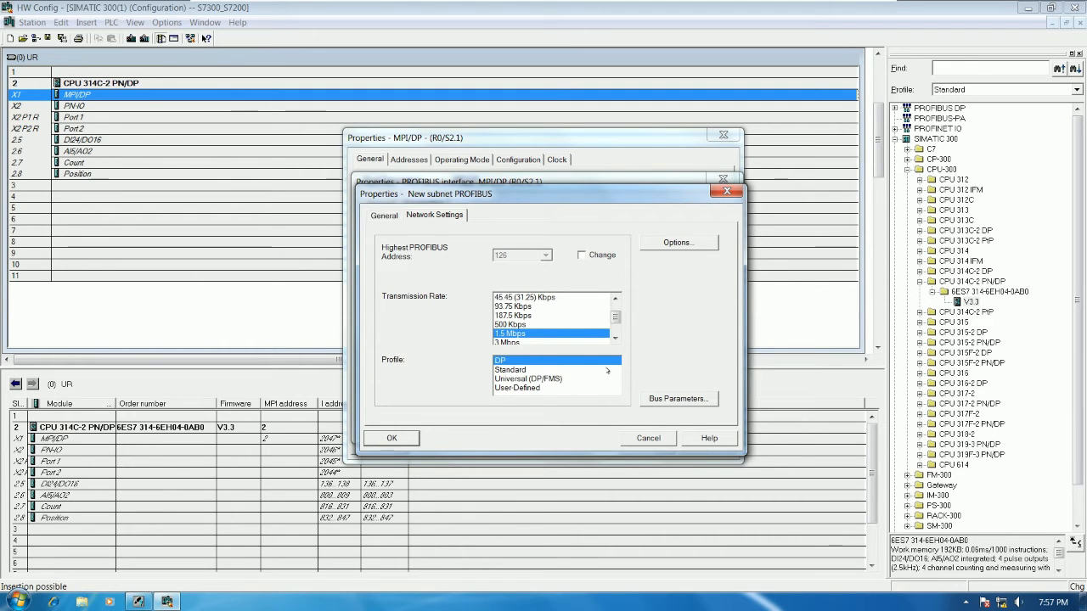
pyautogui.click(391, 438)
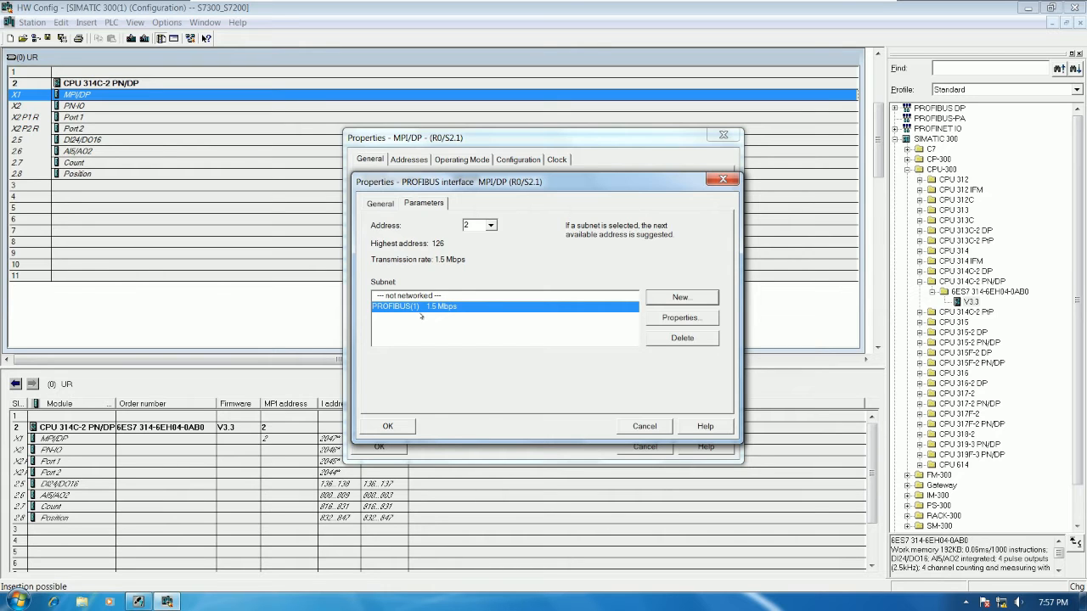
pyautogui.moveTo(477, 225); pyautogui.dragTo(443, 228)
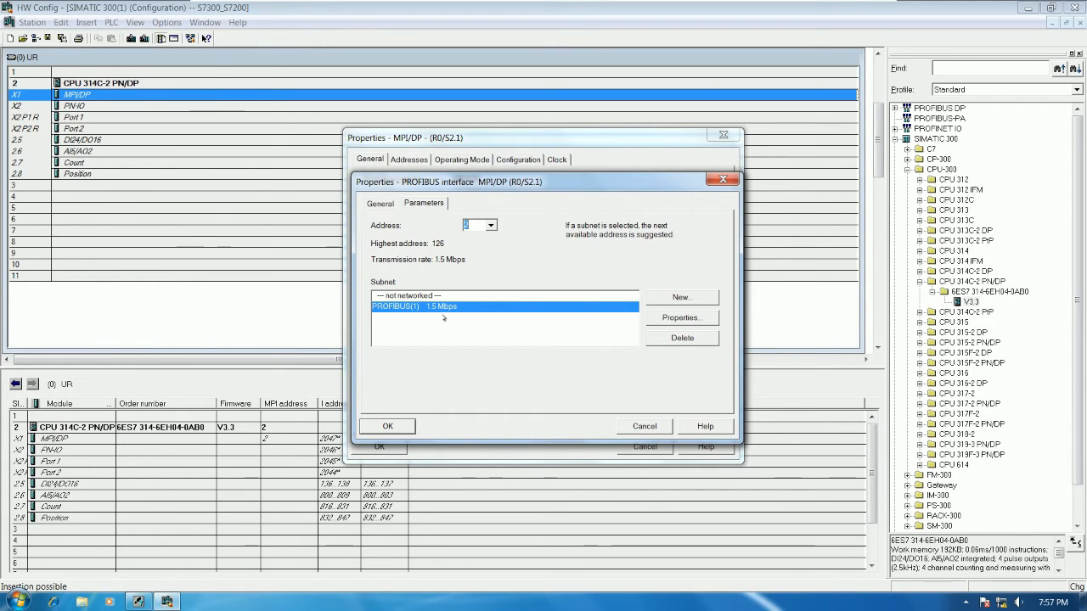
pyautogui.press('Return')
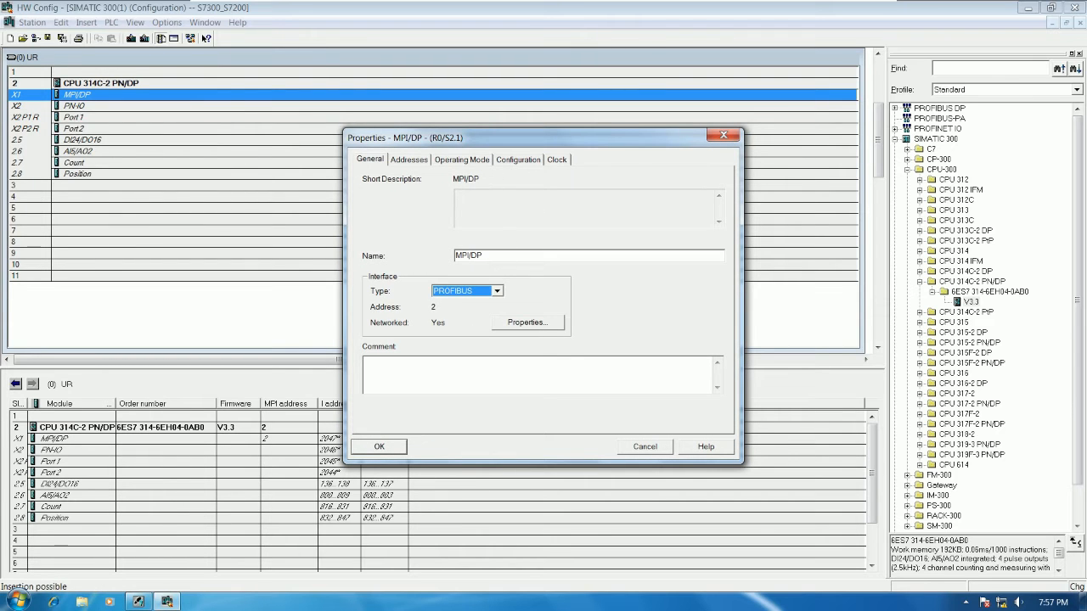
pyautogui.click(388, 446)
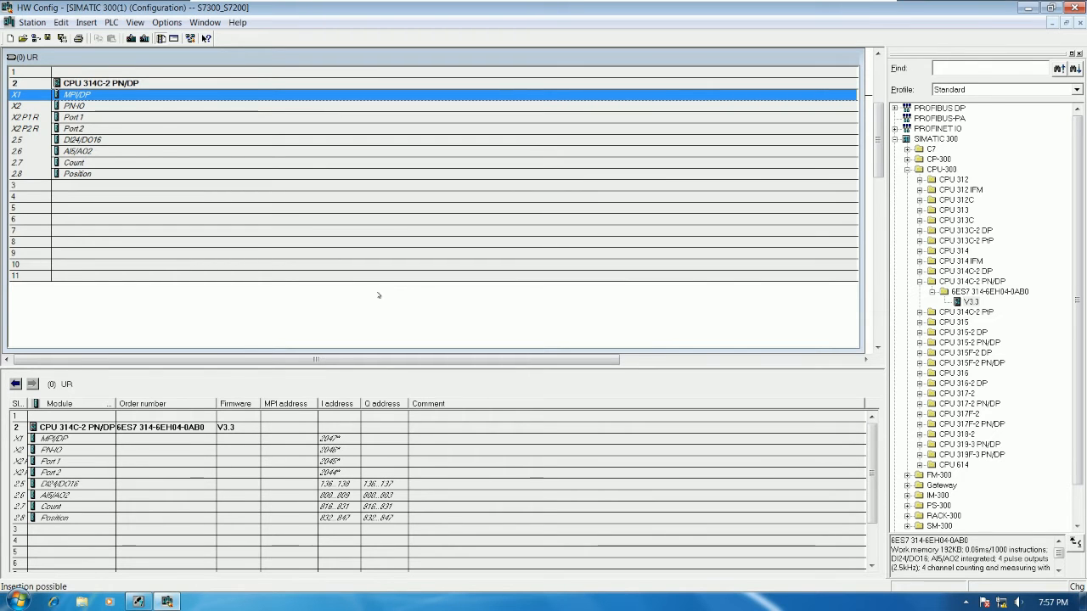
# Step: Reopen the MPI/DP interface properties and review its PROFIBUS parameters and general information
pyautogui.doubleClick(97, 97)
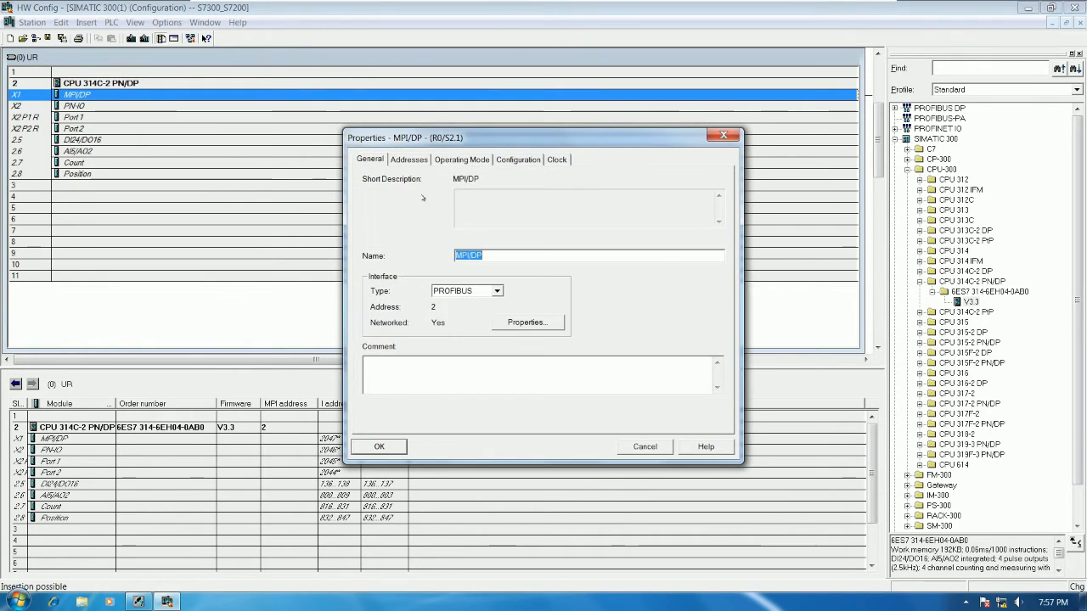
pyautogui.click(527, 321)
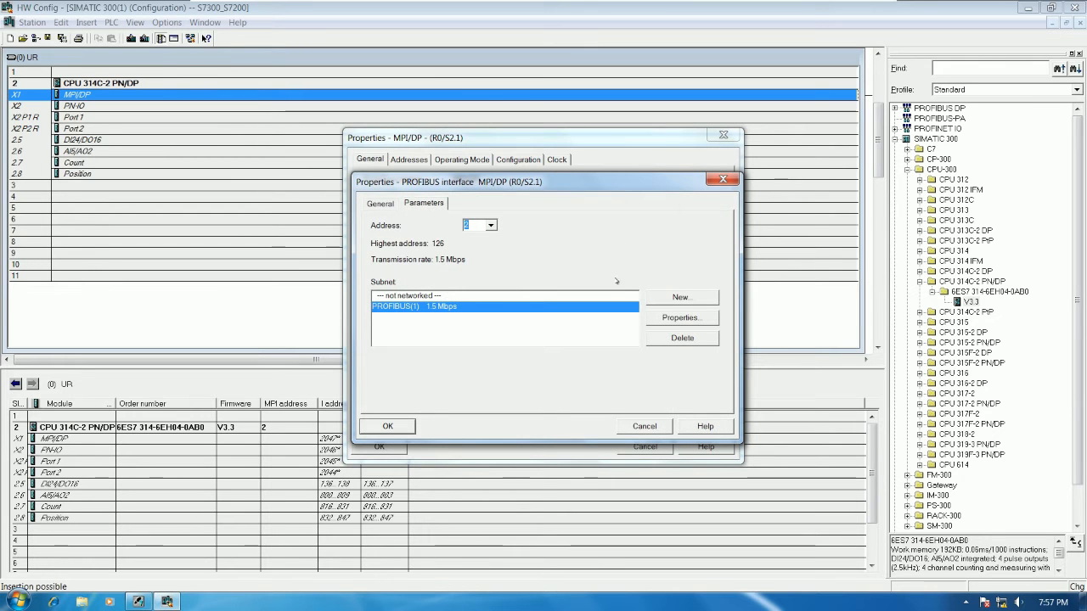
pyautogui.click(381, 204)
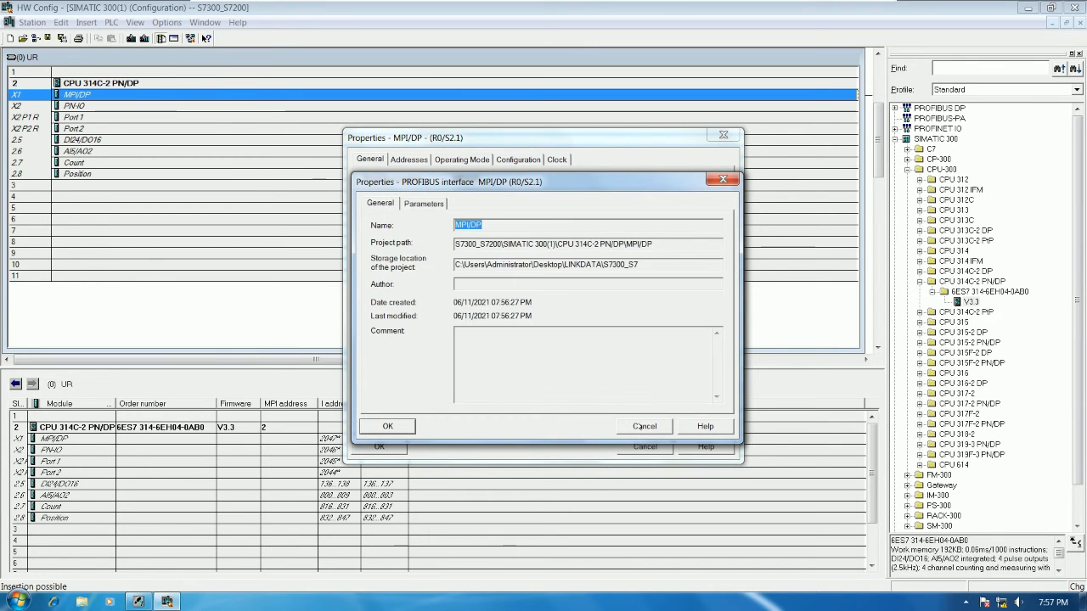
pyautogui.click(644, 426)
# Step: Check the MPI/DP interface's operating mode and other property pages, consulting the wiring slide in PowerPoint
pyautogui.click(462, 160)
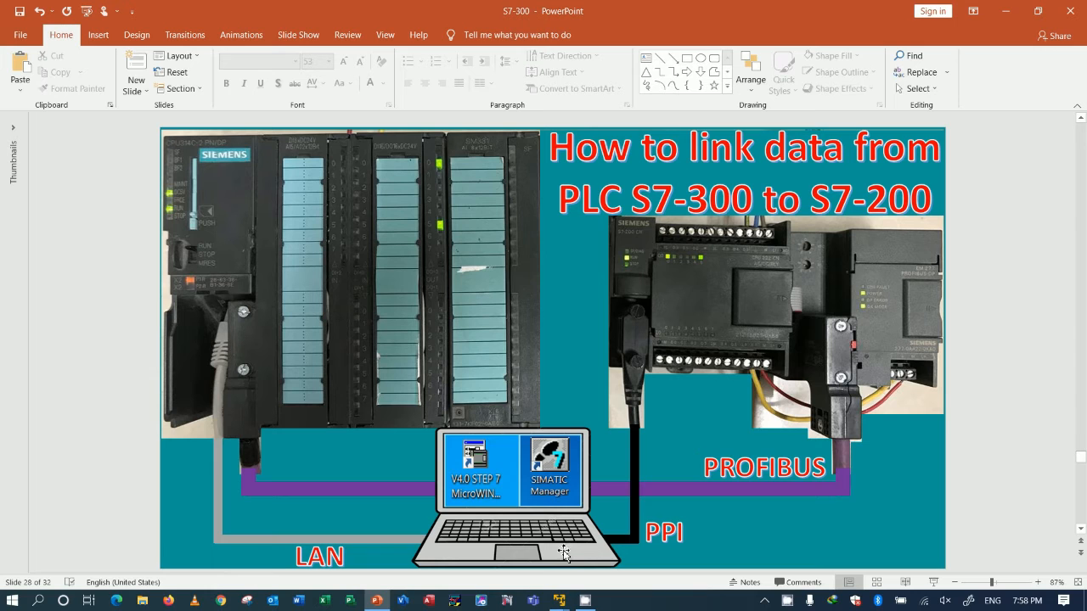
pyautogui.moveTo(559, 600)
pyautogui.click(482, 552)
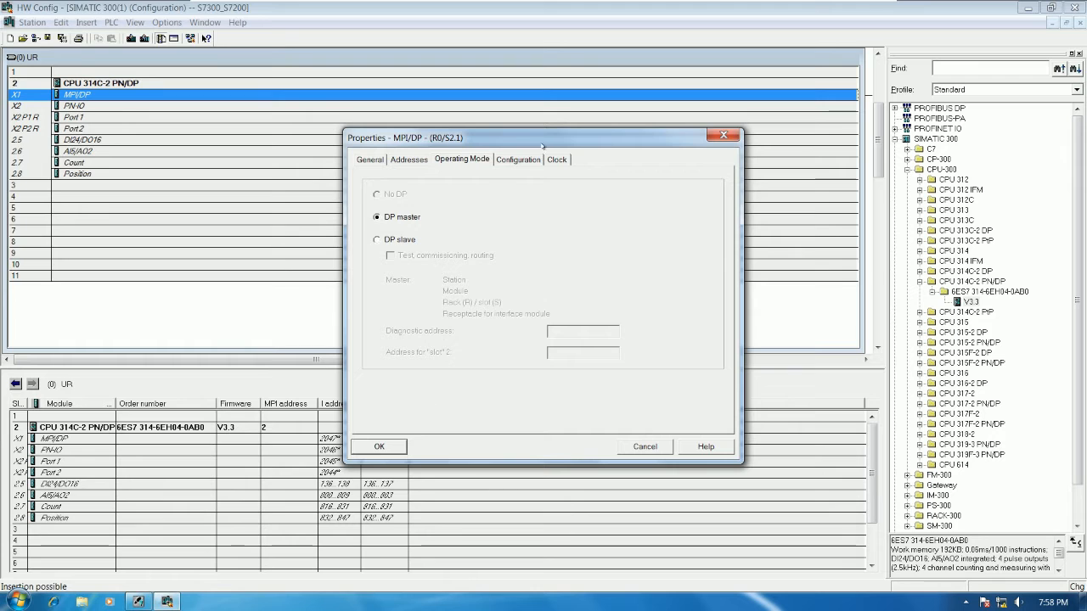
pyautogui.click(539, 158)
pyautogui.click(462, 160)
pyautogui.click(410, 160)
pyautogui.click(370, 160)
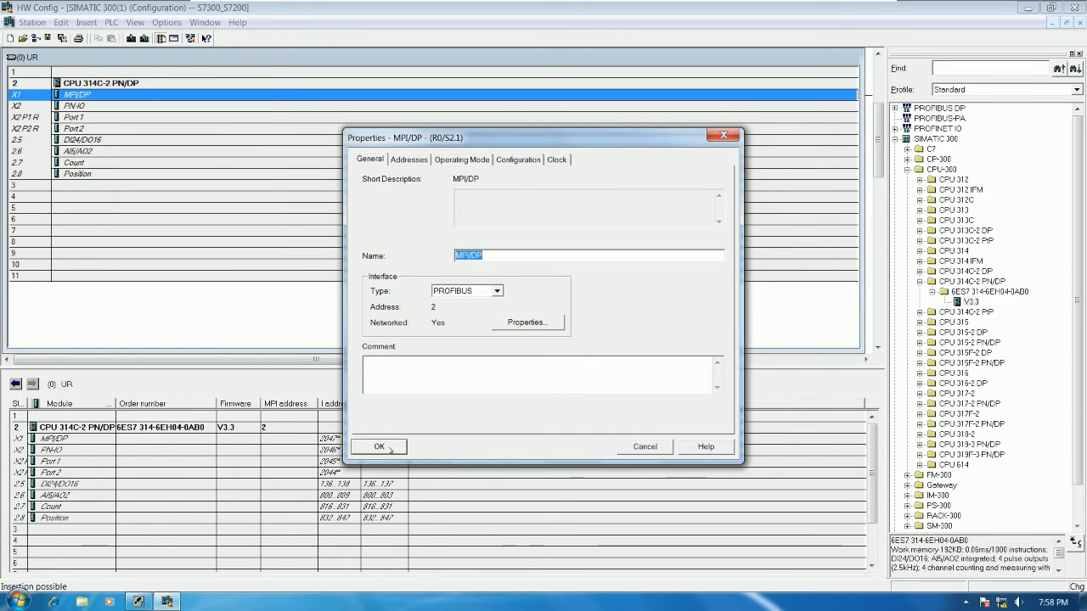
pyautogui.click(380, 446)
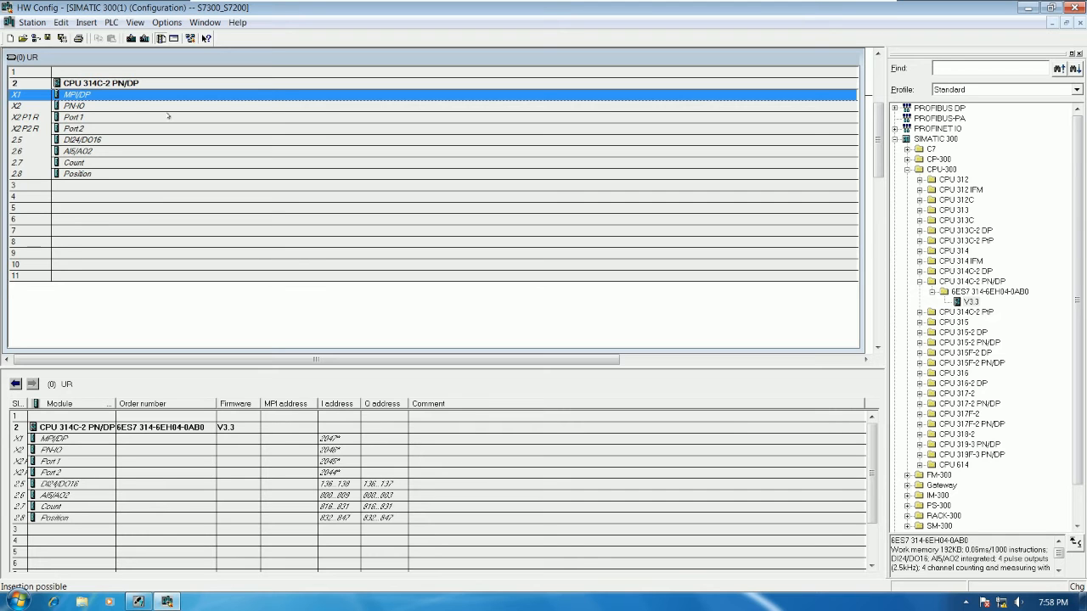
pyautogui.doubleClick(115, 95)
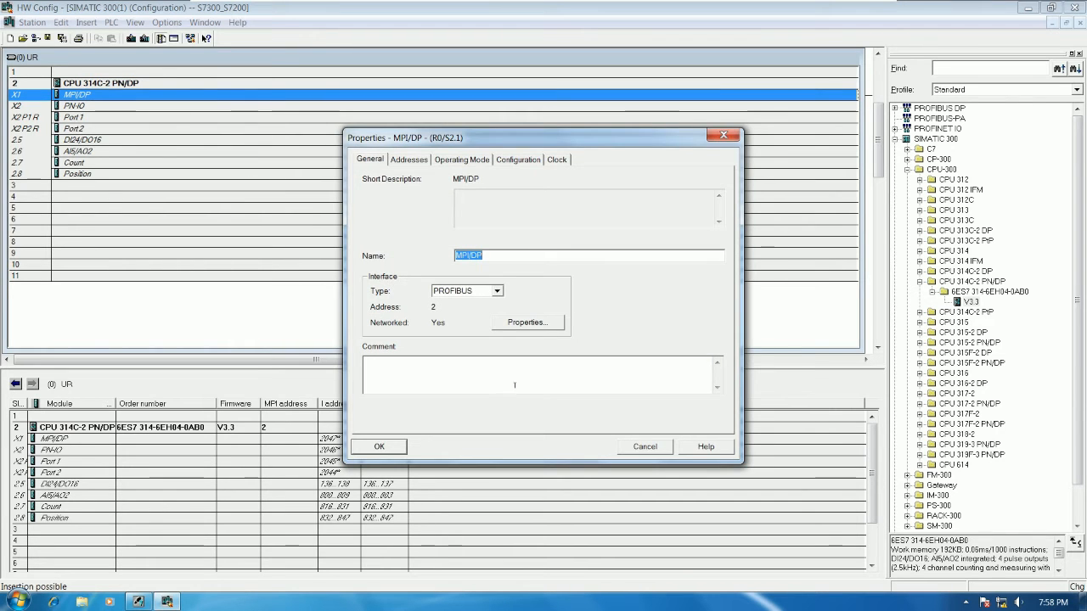
pyautogui.click(379, 446)
# Step: Narrow the rack window and move the PROFIBUS(1) DP master system line close beside the rack
pyautogui.moveTo(859, 197); pyautogui.dragTo(239, 200)
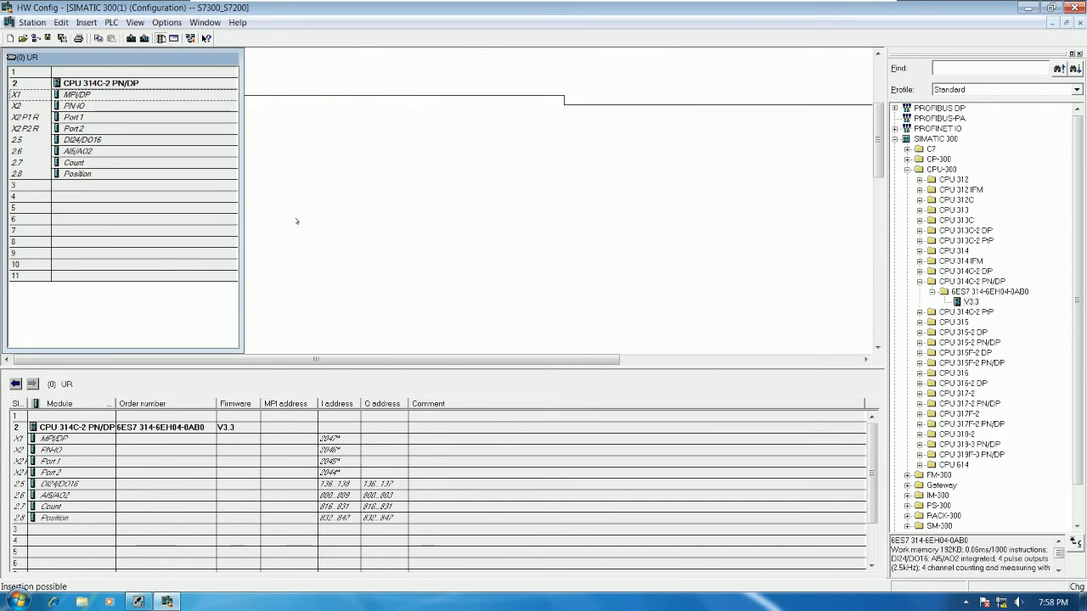
pyautogui.moveTo(609, 361); pyautogui.dragTo(770, 361)
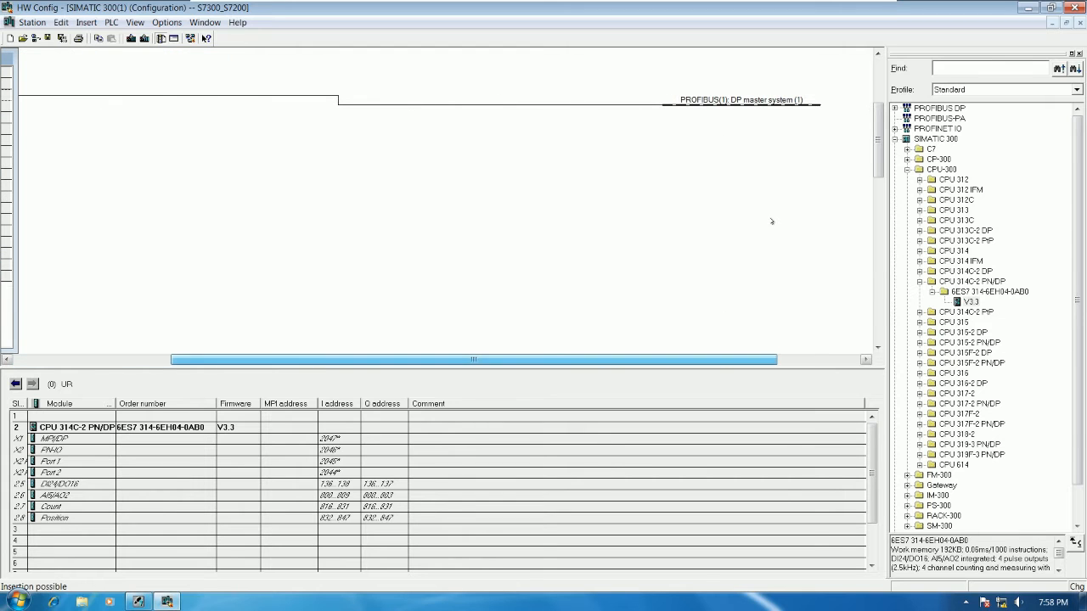
pyautogui.moveTo(595, 105); pyautogui.dragTo(219, 99)
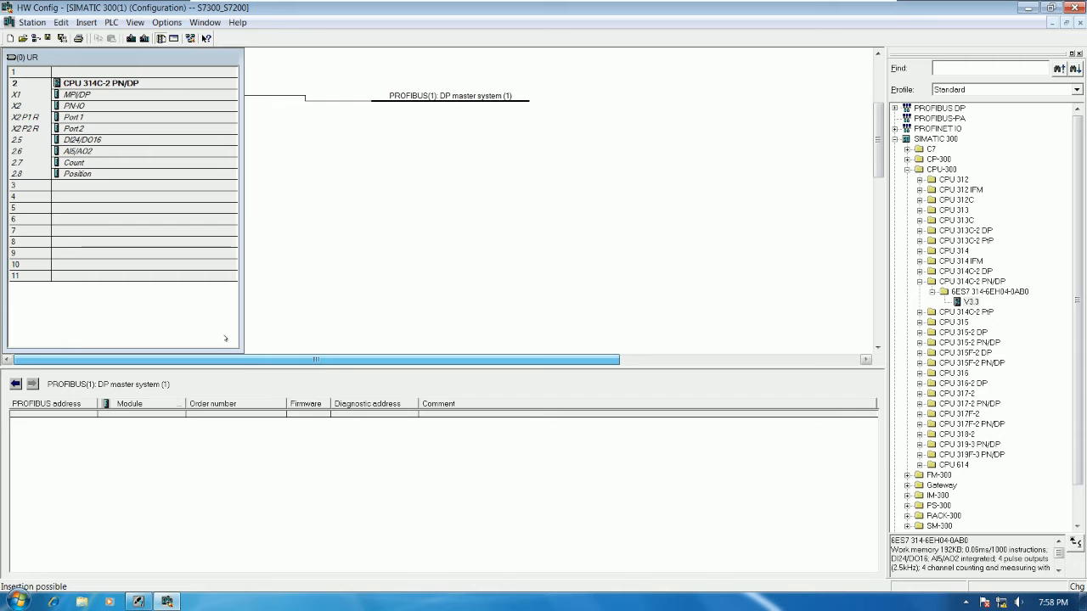
pyautogui.moveTo(434, 97); pyautogui.dragTo(405, 103)
pyautogui.click(520, 115)
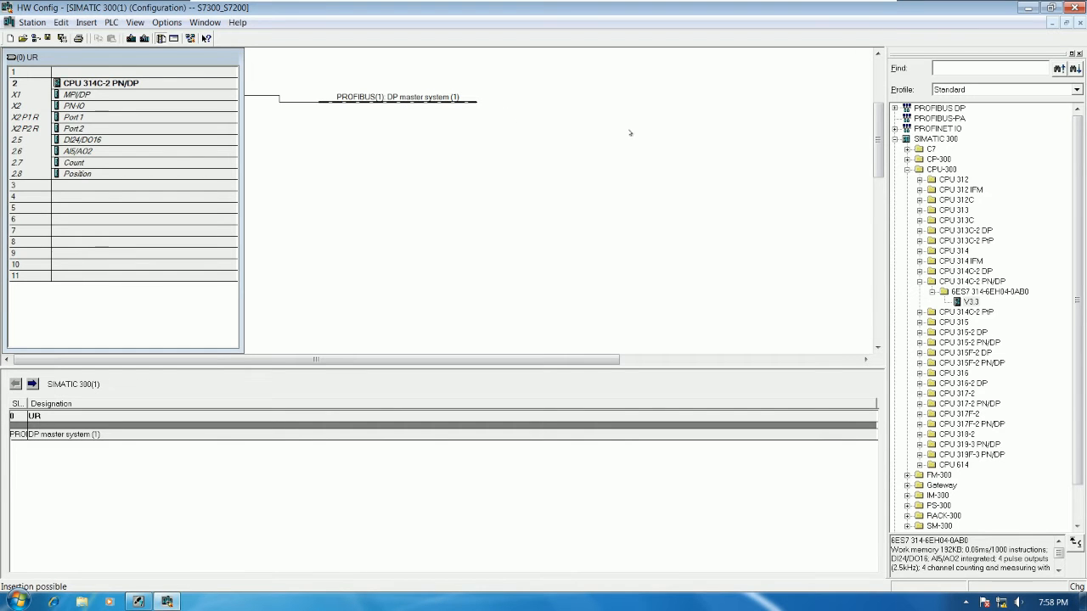
# Step: Minimise HW Config and SIMATIC Manager, and move the EM277 folder beneath the LINKDATA folder on the desktop
pyautogui.click(1028, 8)
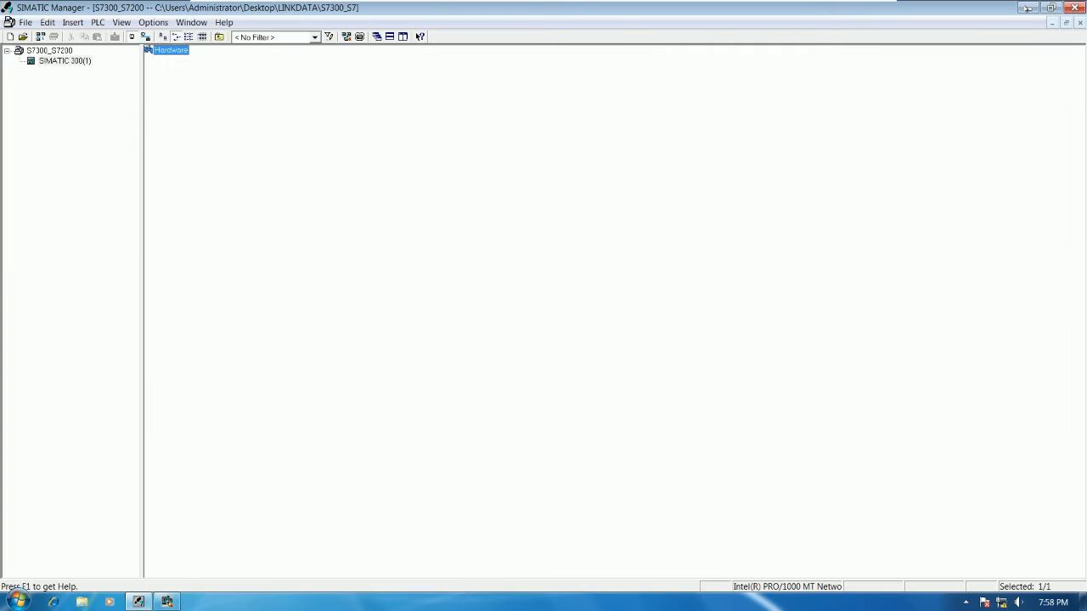
pyautogui.click(1028, 7)
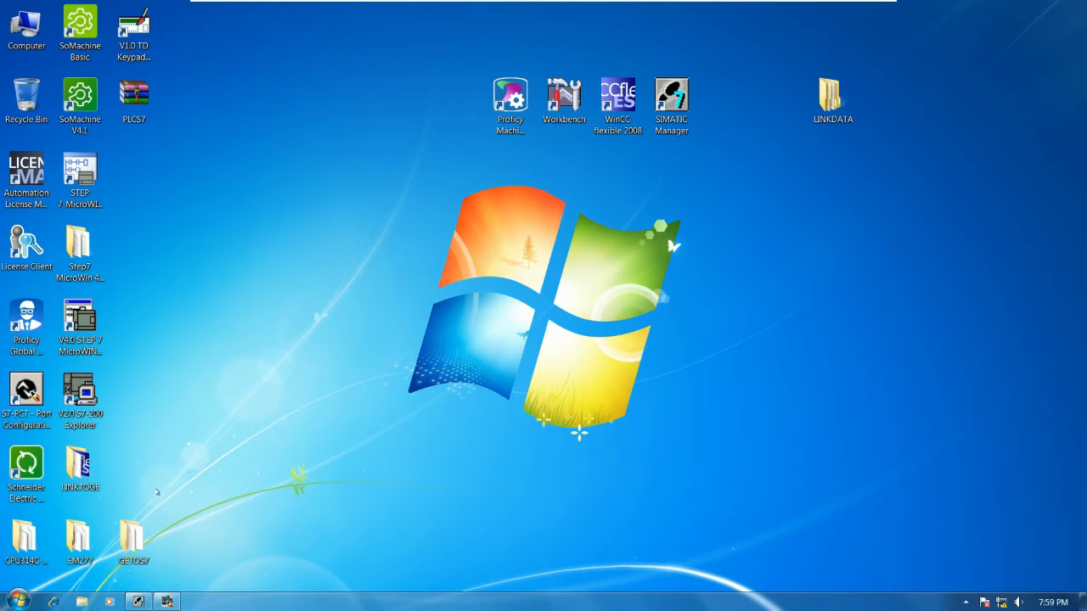
pyautogui.moveTo(78, 536); pyautogui.dragTo(833, 187)
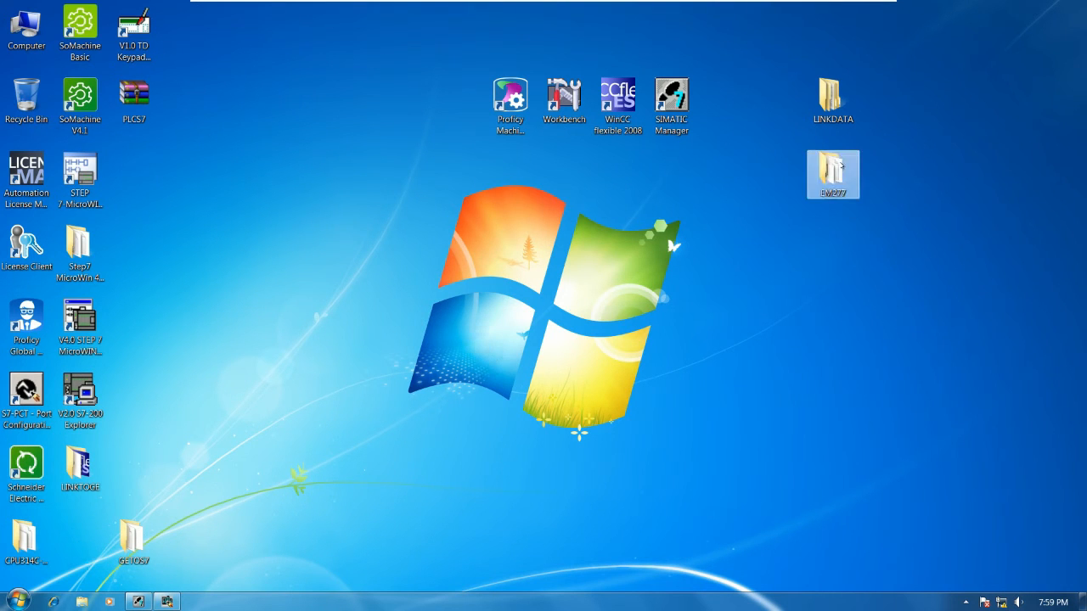
# Step: Open the EM277 folder and select all its files, including siem089d.gsd, to examine them
pyautogui.doubleClick(833, 182)
pyautogui.click(606, 178)
pyautogui.moveTo(713, 302); pyautogui.dragTo(265, 159)
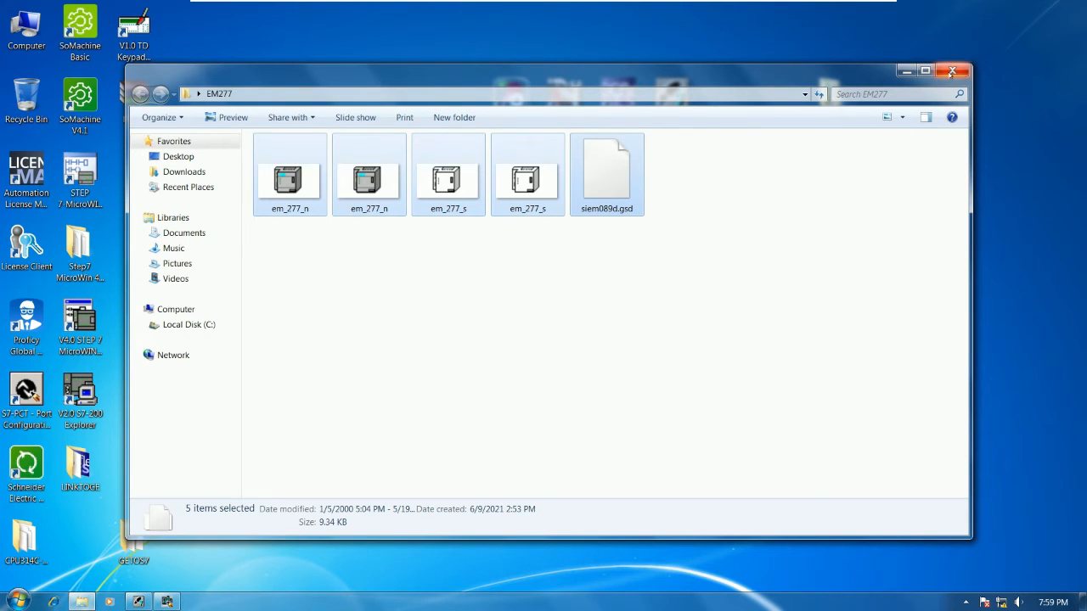
# Step: Deselect the files, close the EM277 folder window and switch back to HW Config
pyautogui.moveTo(747, 246); pyautogui.dragTo(291, 170)
pyautogui.click(626, 260)
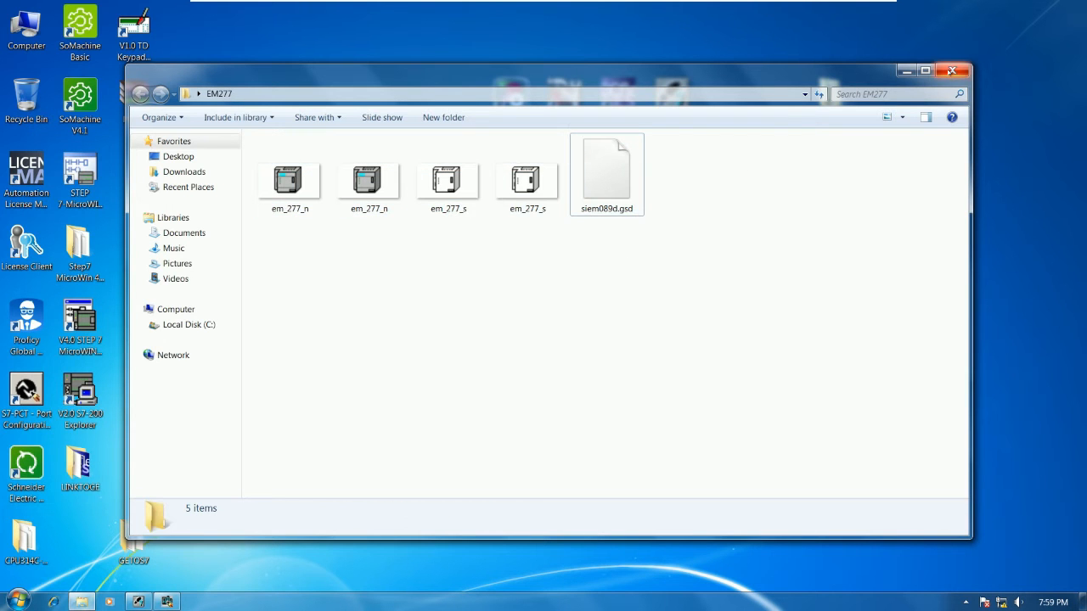
pyautogui.click(951, 71)
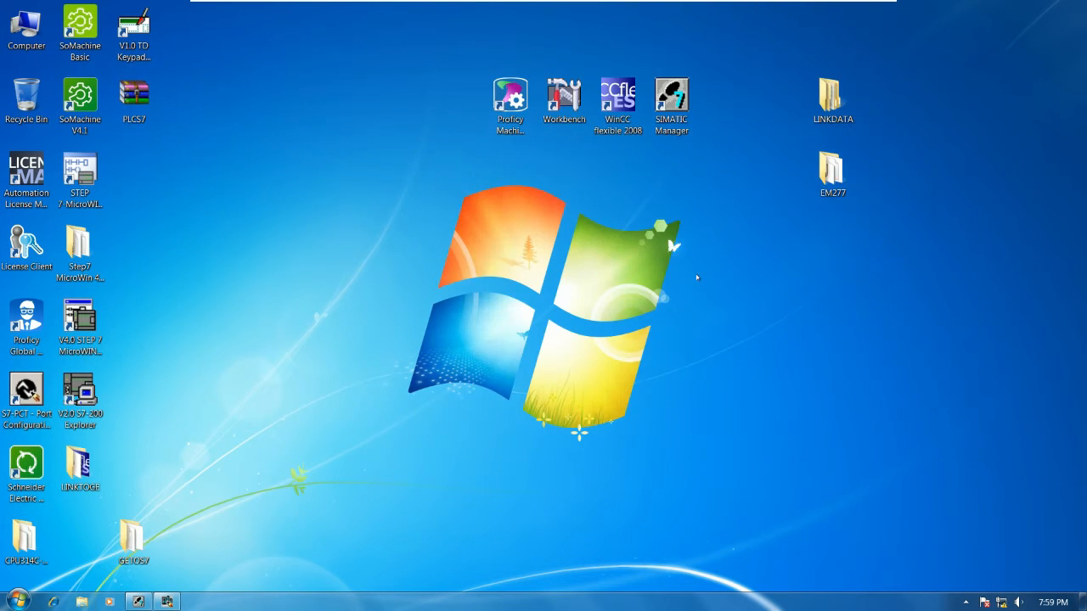
pyautogui.click(168, 601)
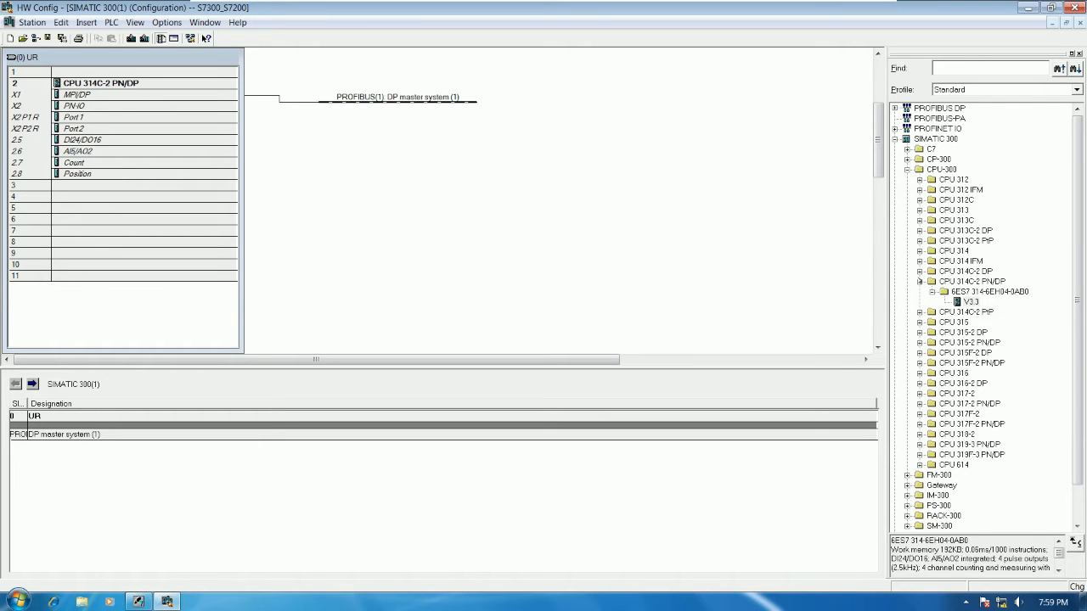
# Step: Collapse the SIMATIC 300 branch in the hardware catalogue and select the PROFIBUS DP category
pyautogui.click(920, 281)
pyautogui.click(895, 139)
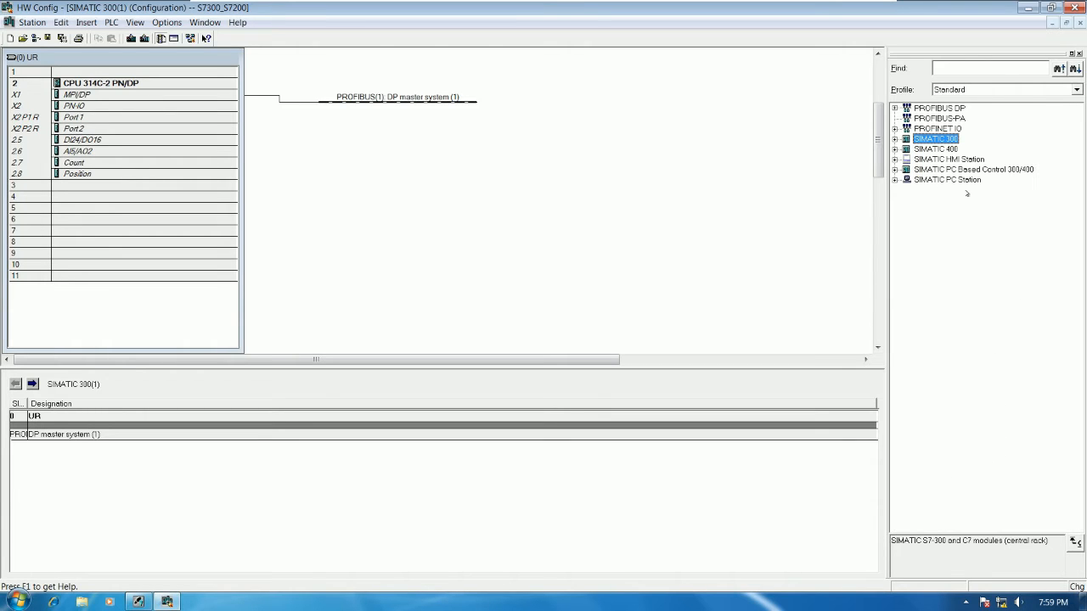
pyautogui.click(940, 108)
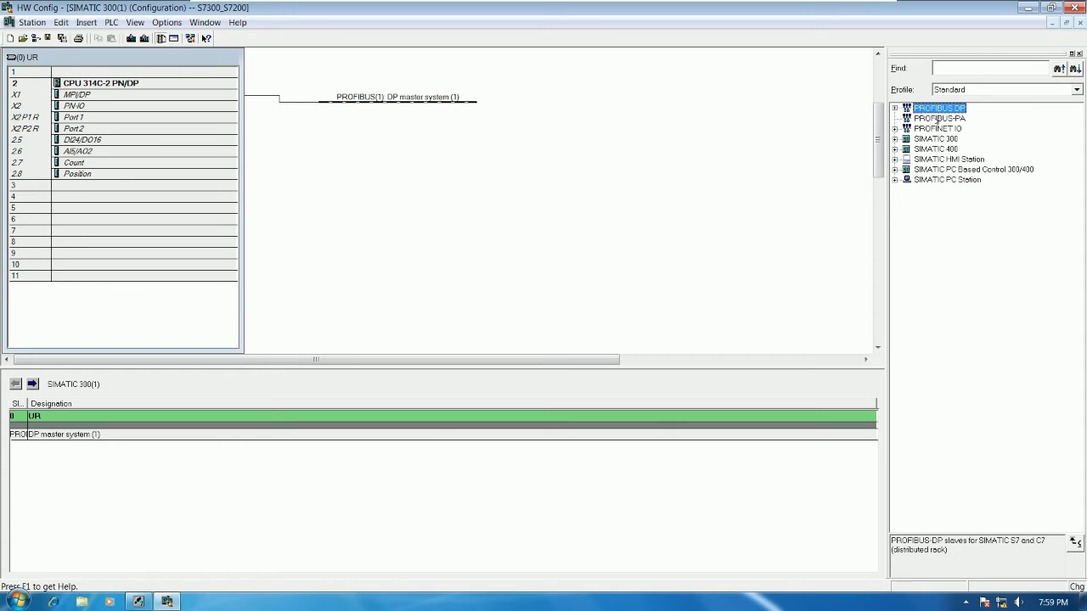
pyautogui.click(934, 121)
pyautogui.moveTo(937, 110); pyautogui.dragTo(497, 125)
# Step: Start installing GSD files from a directory and choose the EM277 folder on the desktop as source
pyautogui.click(166, 23)
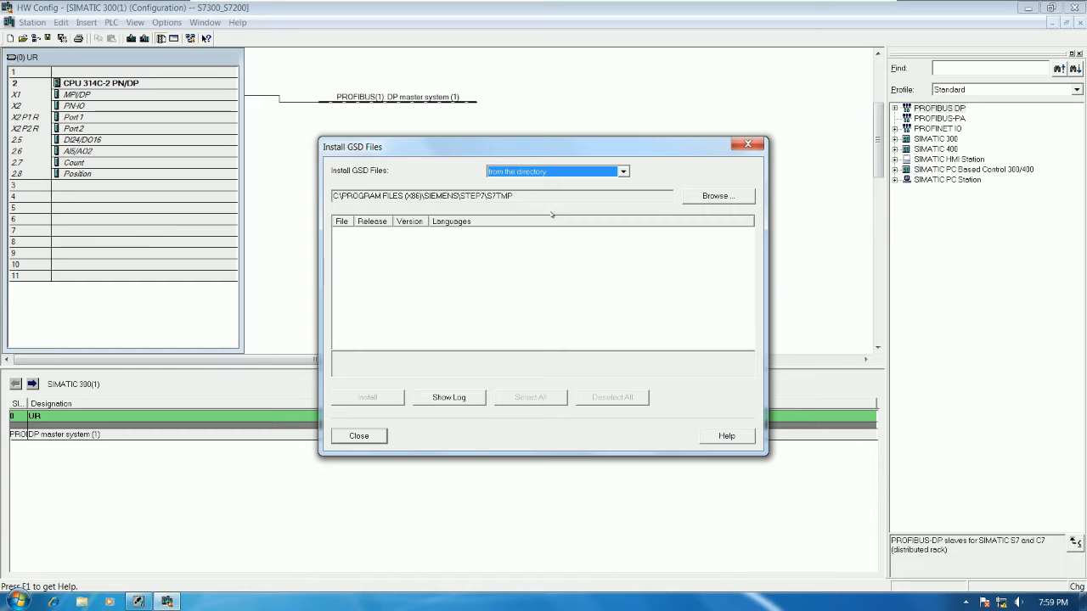
pyautogui.click(717, 196)
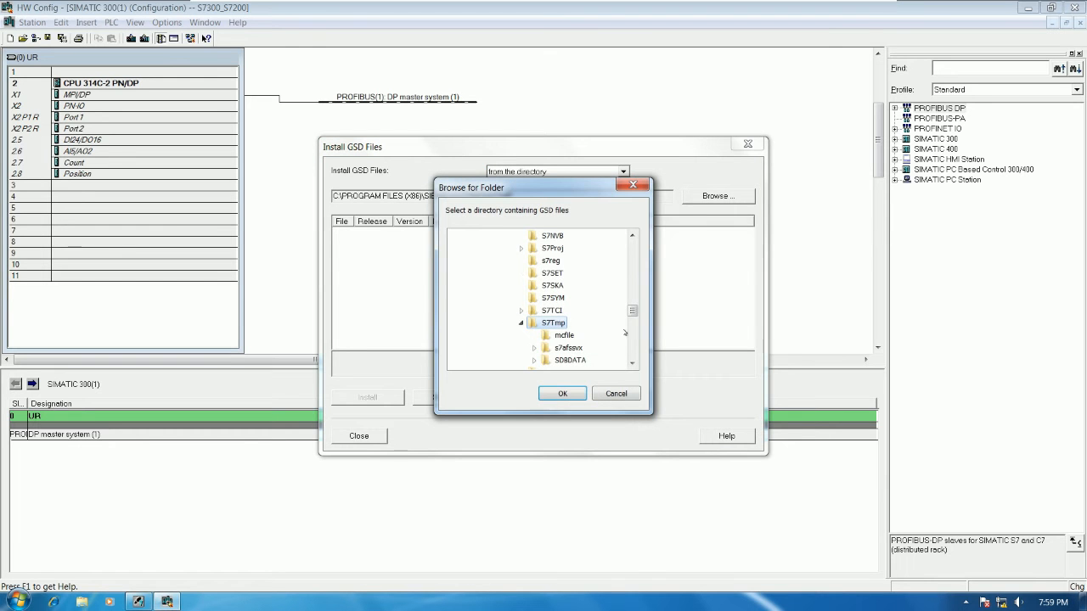
pyautogui.moveTo(633, 310); pyautogui.dragTo(631, 352)
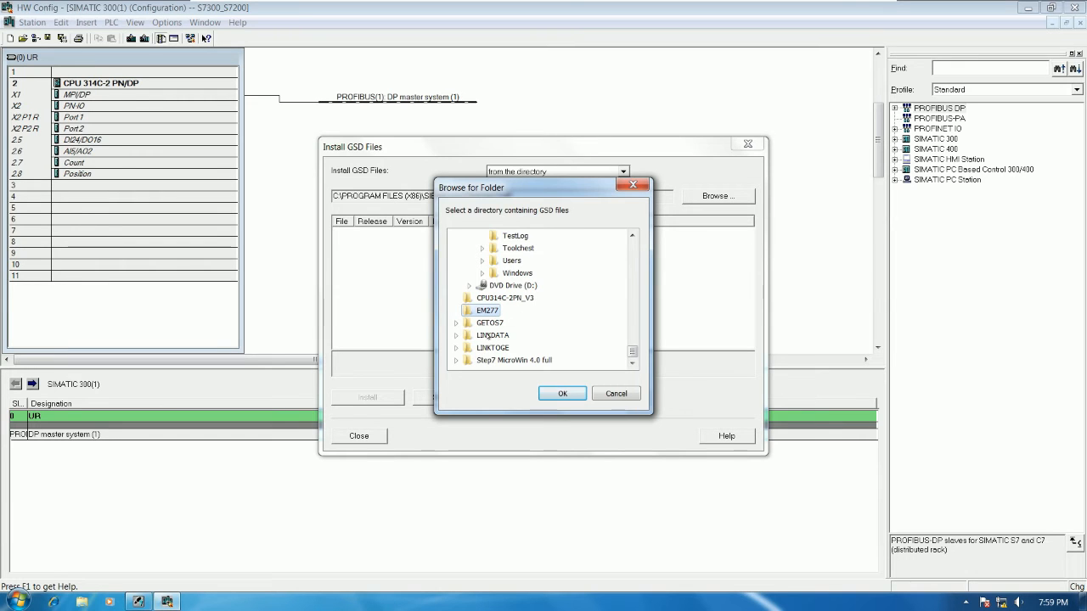
pyautogui.click(550, 394)
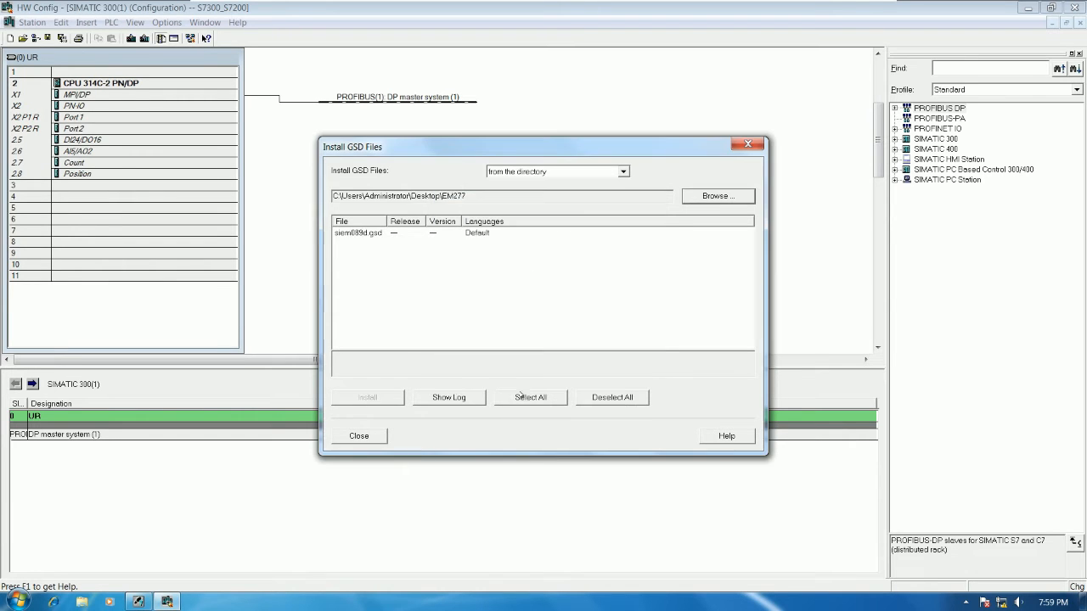
# Step: Install siem089d.gsd, replacing the existing version, and close the GSD installation dialog
pyautogui.click(365, 234)
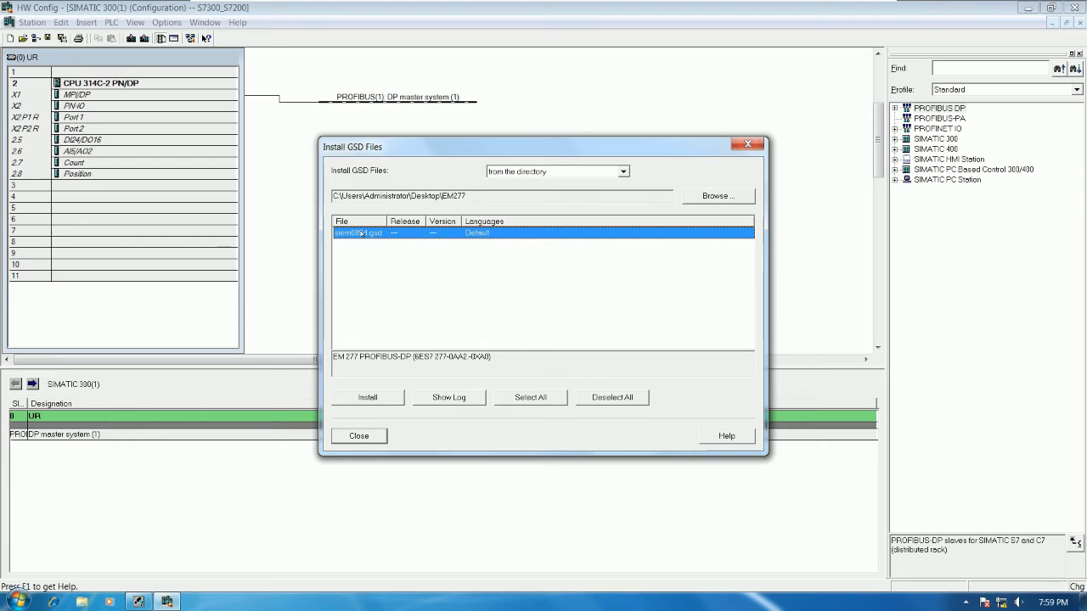
pyautogui.click(367, 397)
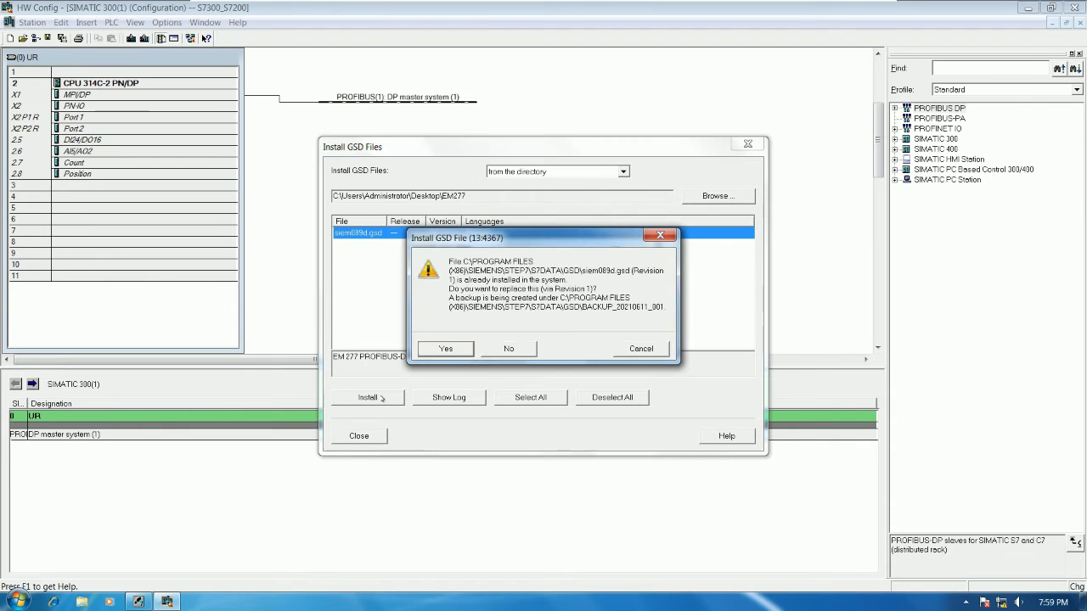
pyautogui.click(466, 346)
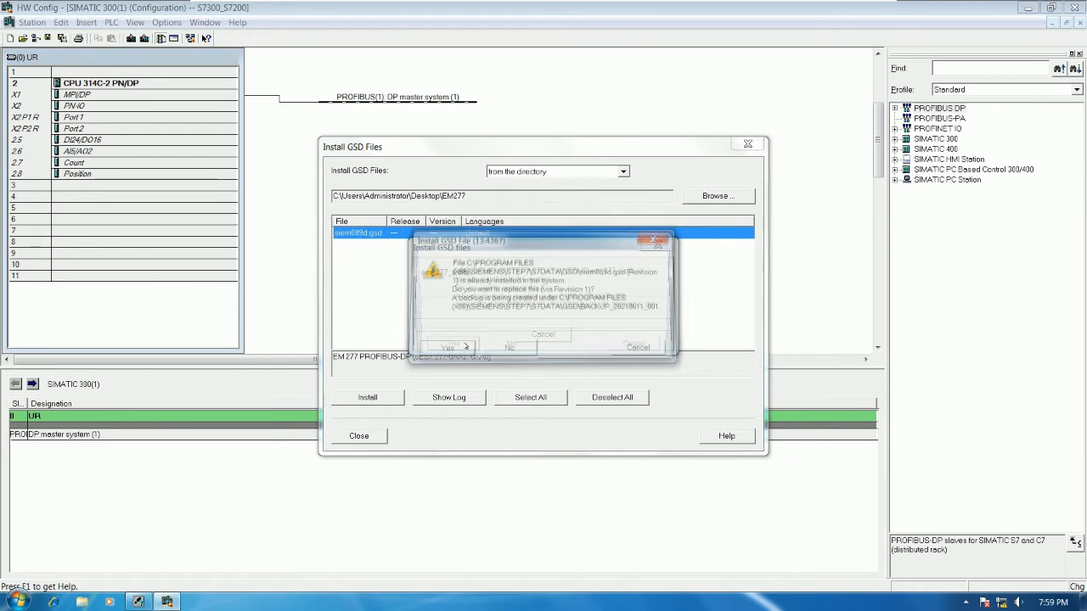
pyautogui.click(456, 347)
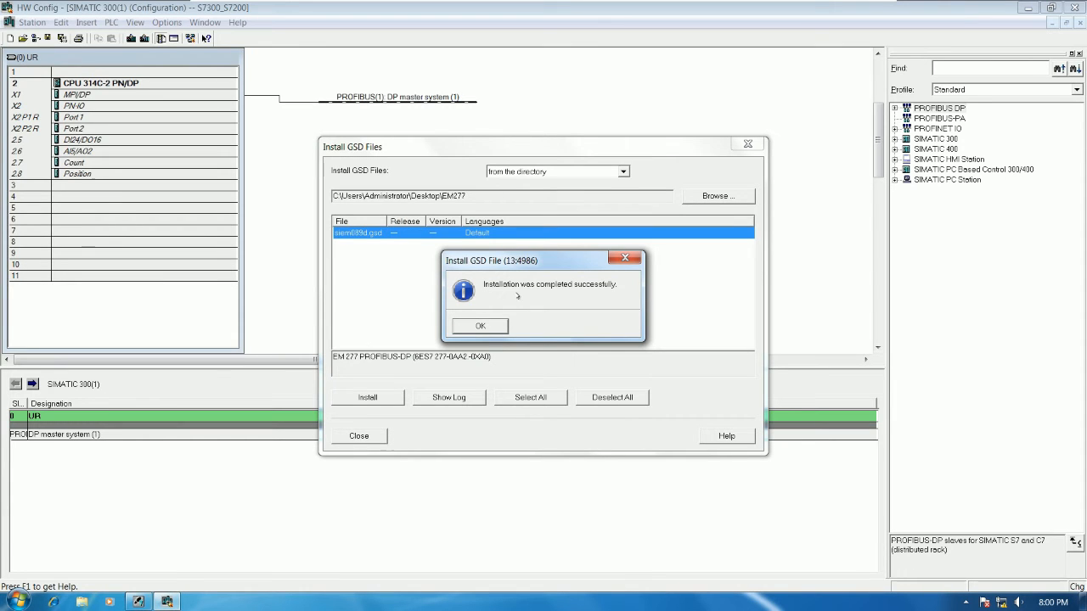
pyautogui.click(480, 326)
pyautogui.click(359, 436)
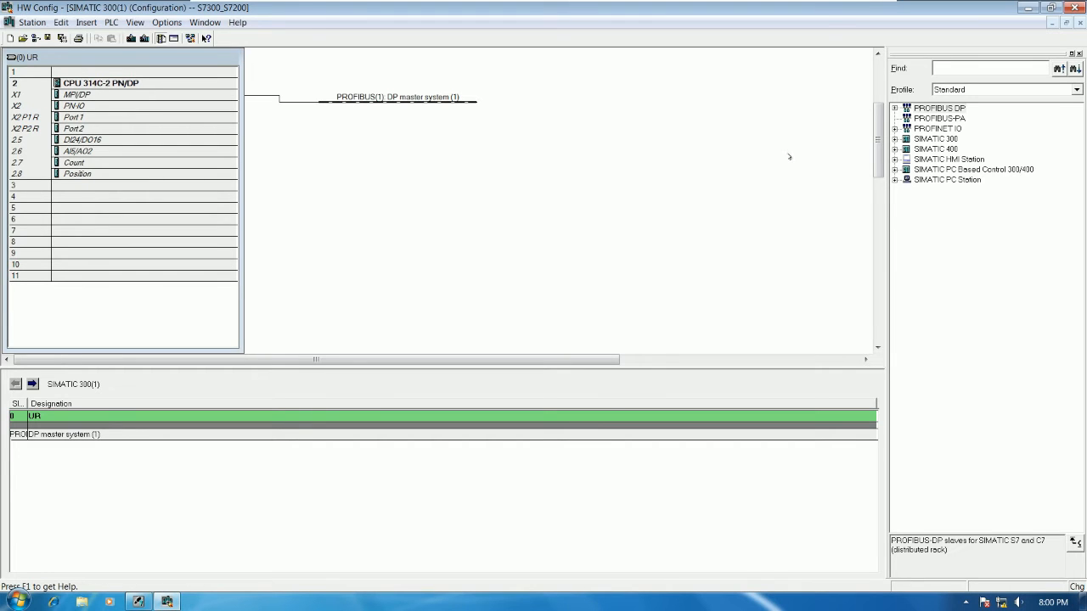
# Step: Search the hardware catalogue for EM 277
pyautogui.click(944, 66)
pyautogui.write('EM')
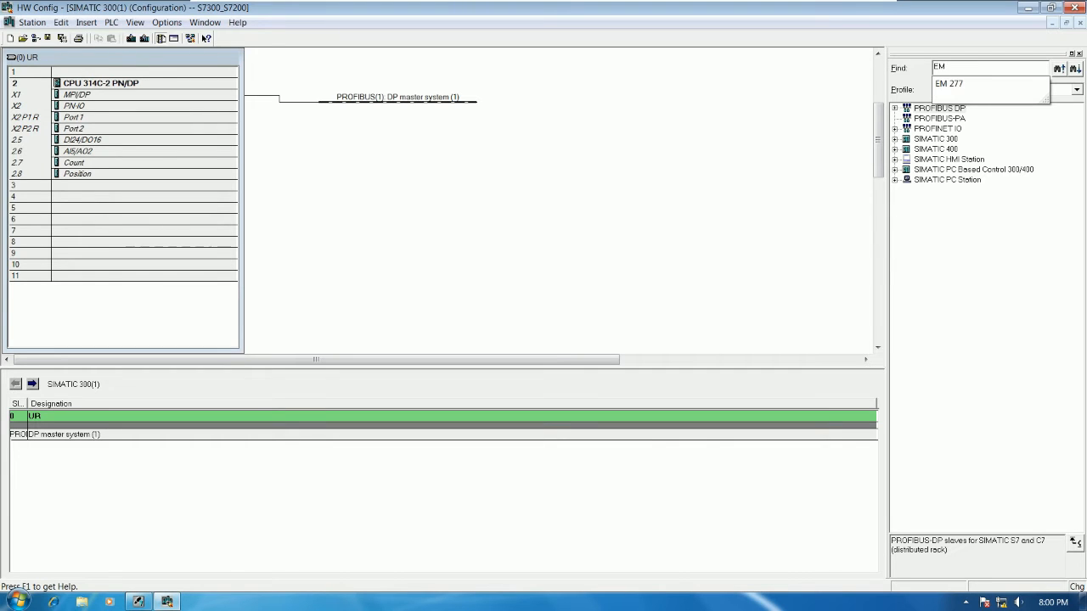
pyautogui.write(' 277')
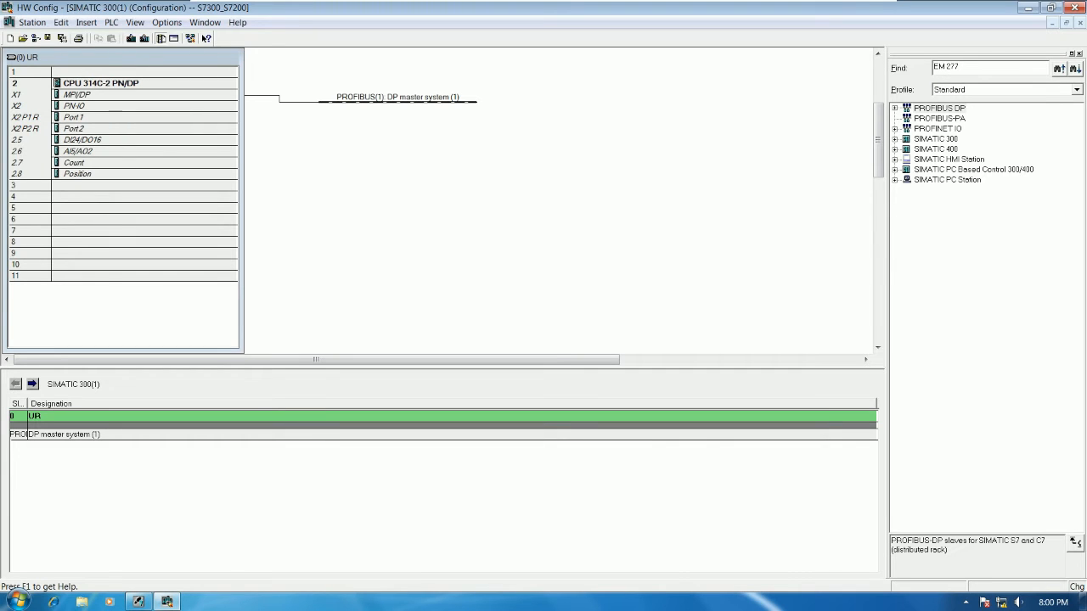
pyautogui.click(1074, 68)
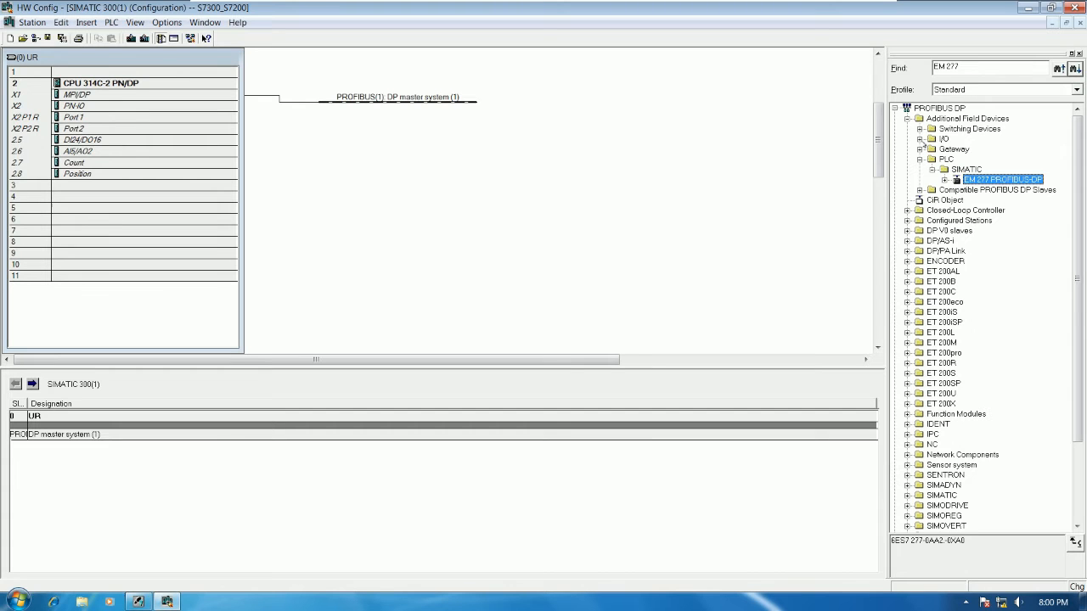
# Step: Clear the catalogue search and locate EM 277 PROFIBUS-DP under PROFIBUS DP, Additional Field Devices, PLC, SIMATIC
pyautogui.click(947, 67)
pyautogui.press('BackSpace')
pyautogui.click(907, 119)
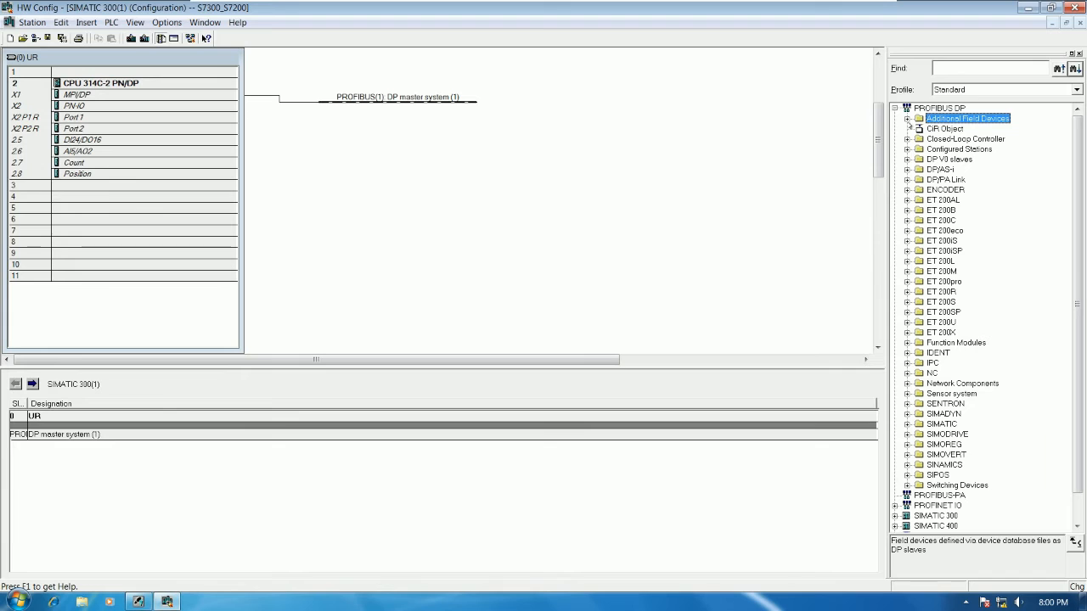
pyautogui.click(941, 111)
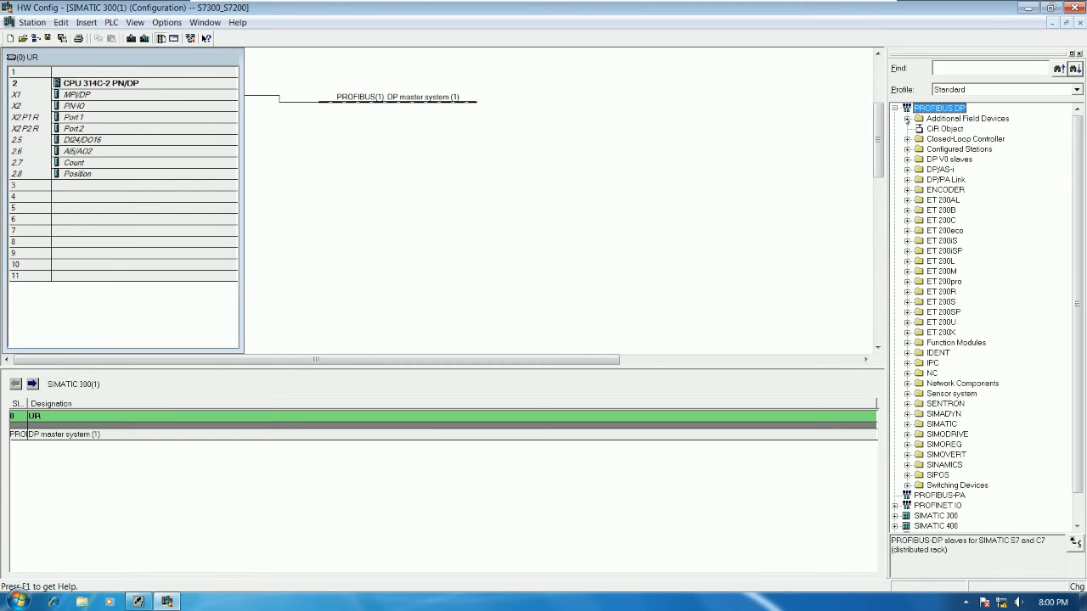
pyautogui.click(906, 119)
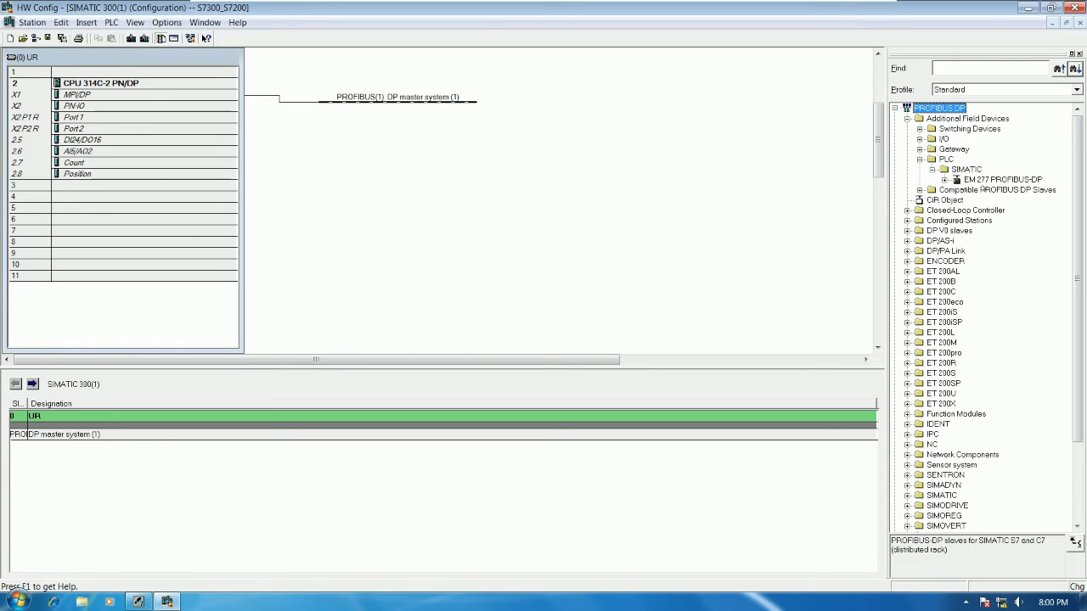
pyautogui.click(982, 182)
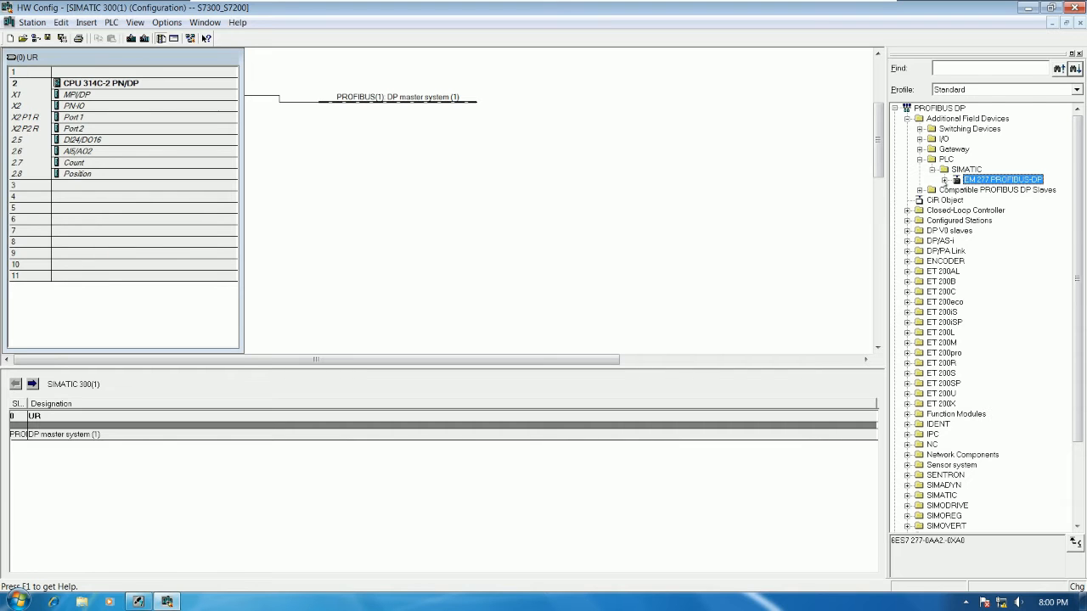
# Step: Expand EM 277's module list and try to place its 2 Bytes Out/2 Bytes In module on the DP master system line
pyautogui.click(944, 180)
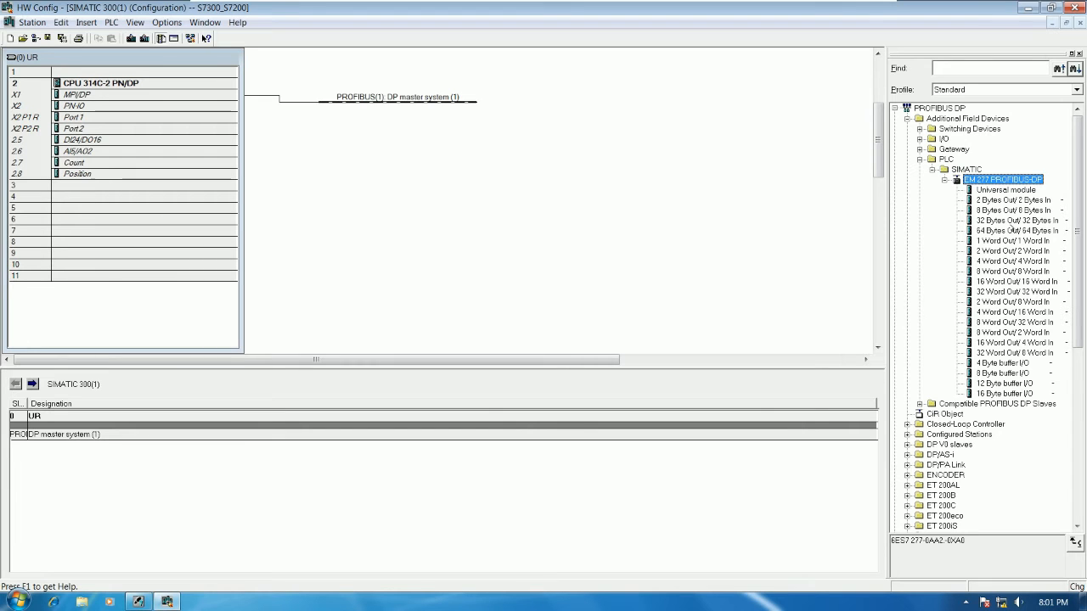
pyautogui.click(990, 211)
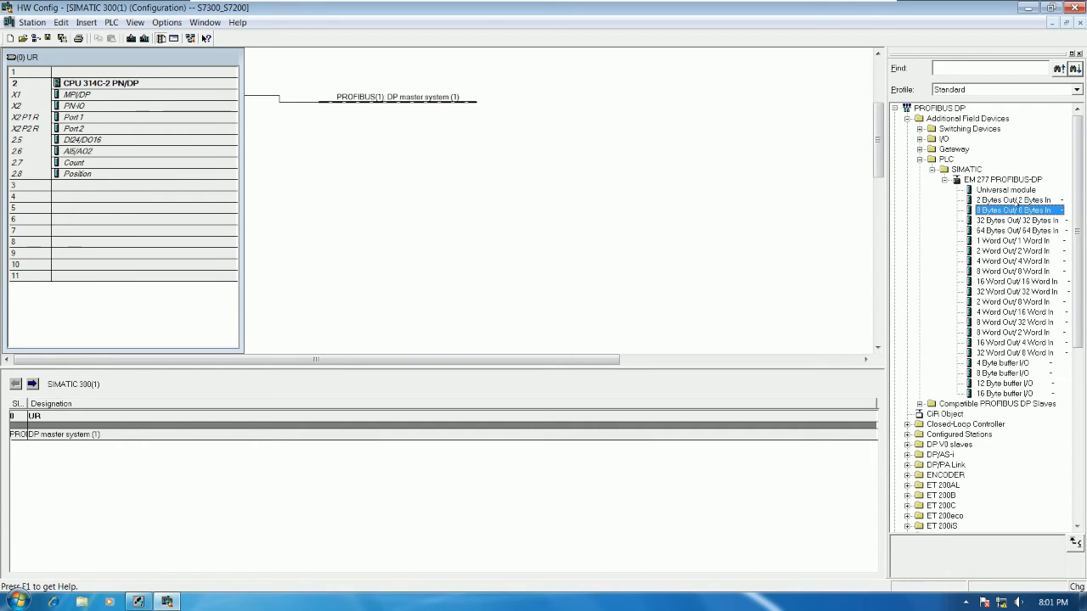
pyautogui.moveTo(1017, 201); pyautogui.dragTo(459, 102)
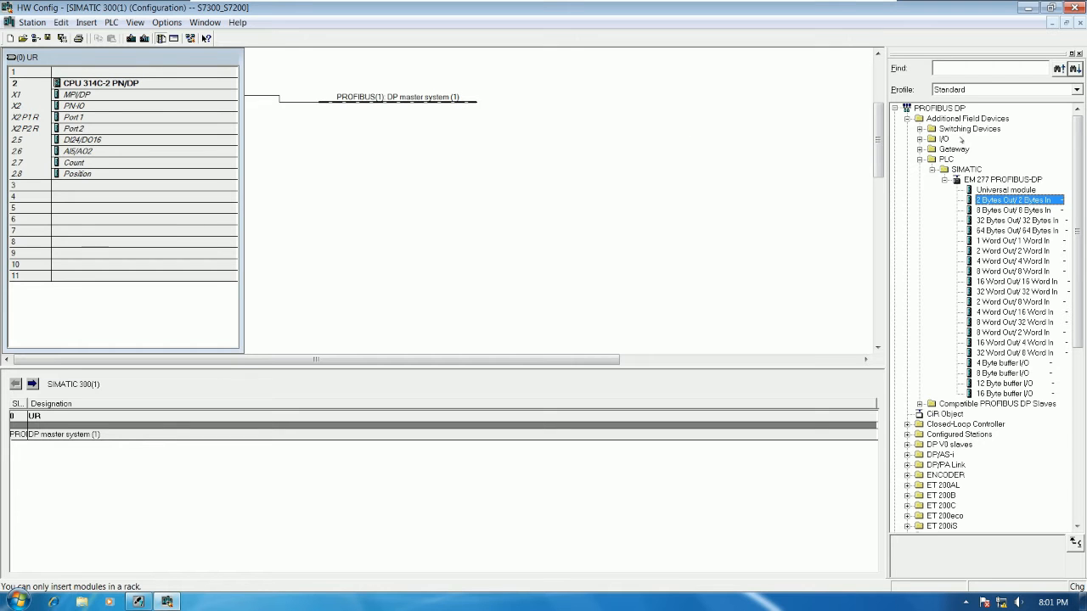
# Step: Add the EM 277 PROFIBUS-DP slave to the PROFIBUS(1) DP master system line and view its address choices
pyautogui.click(1011, 180)
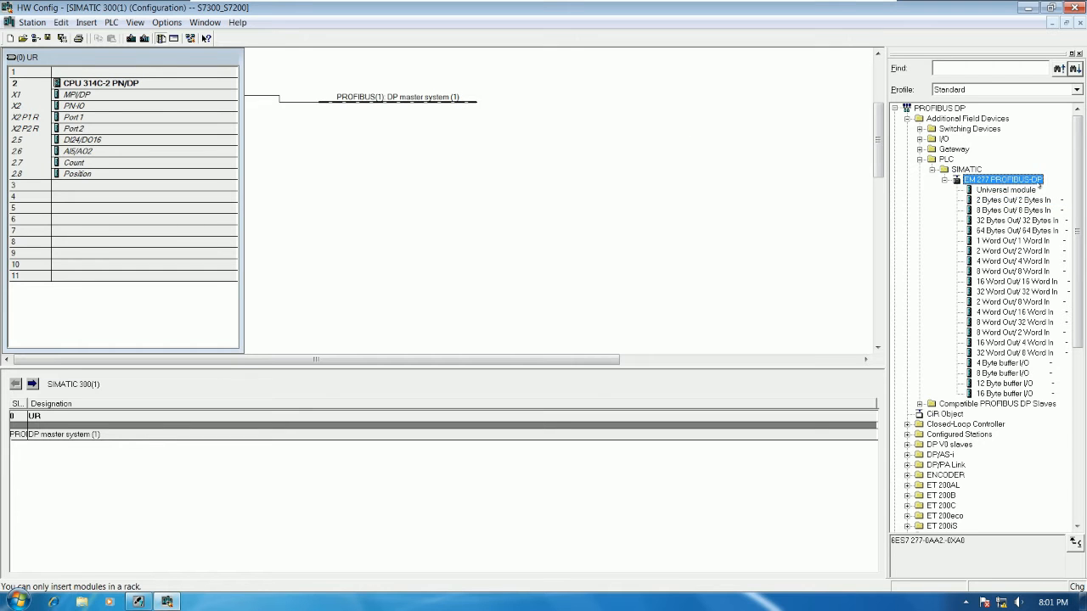
pyautogui.moveTo(1021, 176); pyautogui.dragTo(458, 107)
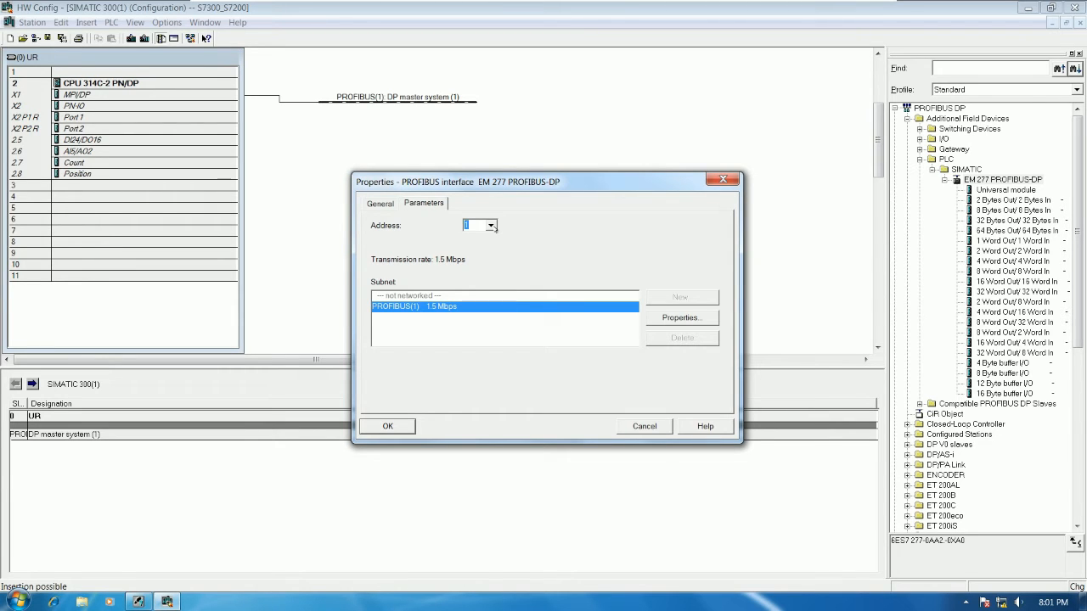
pyautogui.click(491, 226)
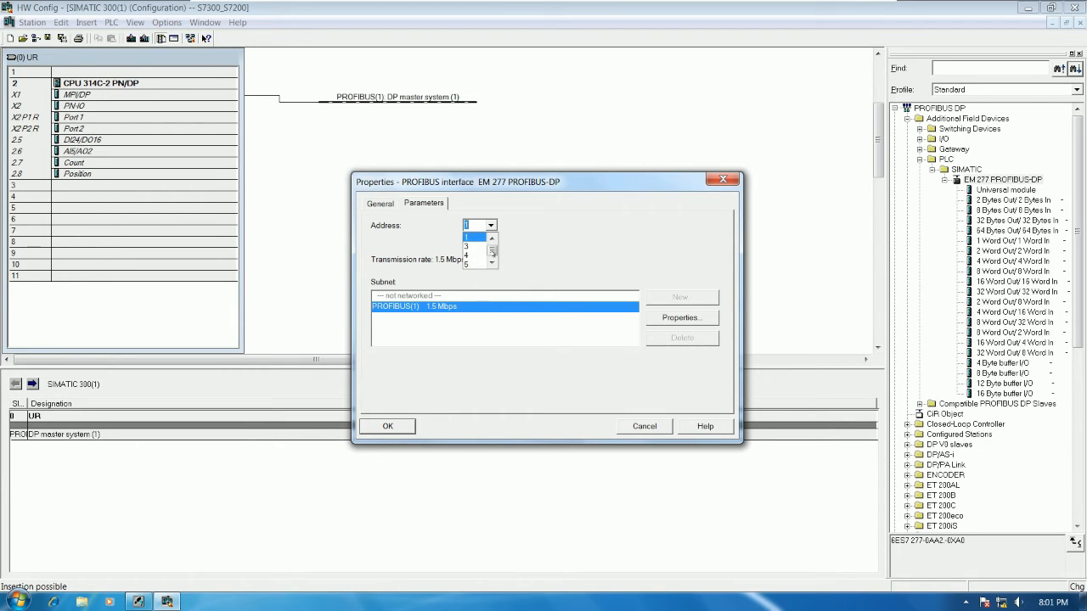
pyautogui.click(513, 245)
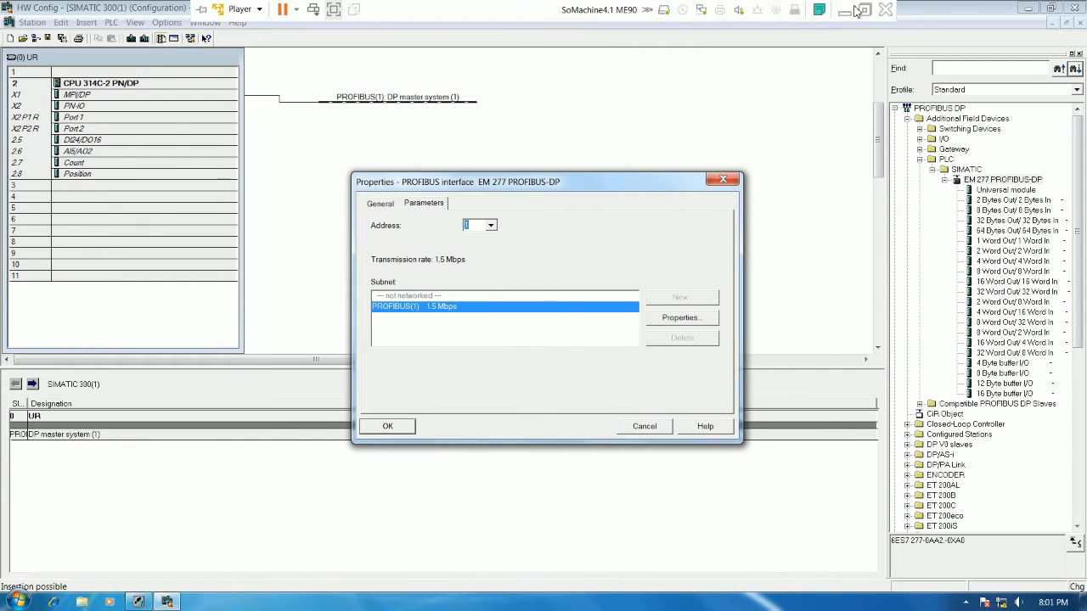
# Step: Consult the EM277 wiring slide in PowerPoint, return to the virtual machine and set the slave's PROFIBUS address to 3
pyautogui.click(843, 11)
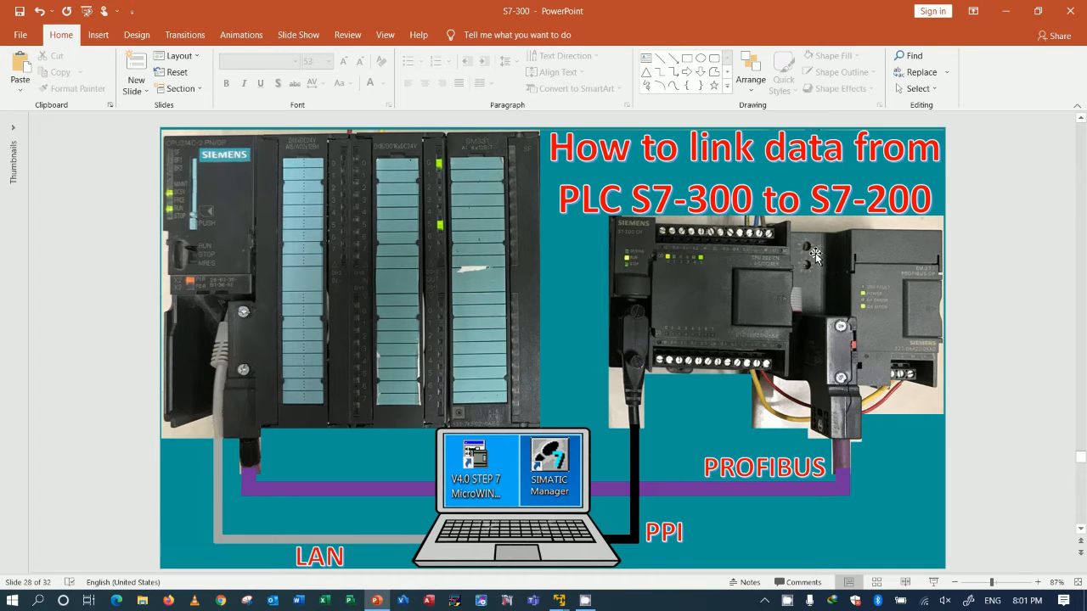
pyautogui.moveTo(560, 601)
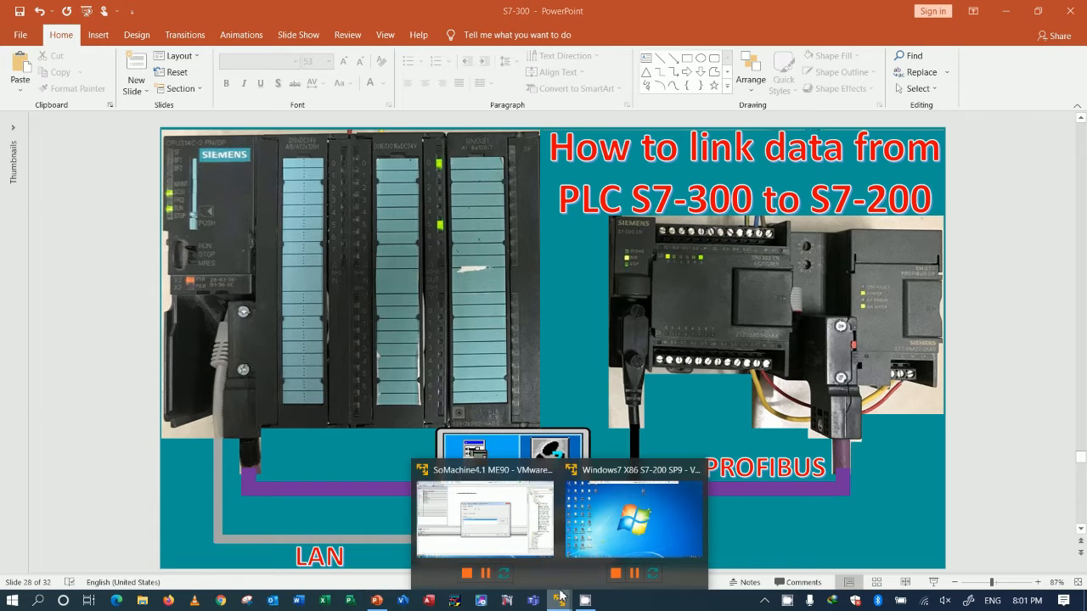
pyautogui.click(510, 513)
pyautogui.click(490, 225)
pyautogui.click(476, 246)
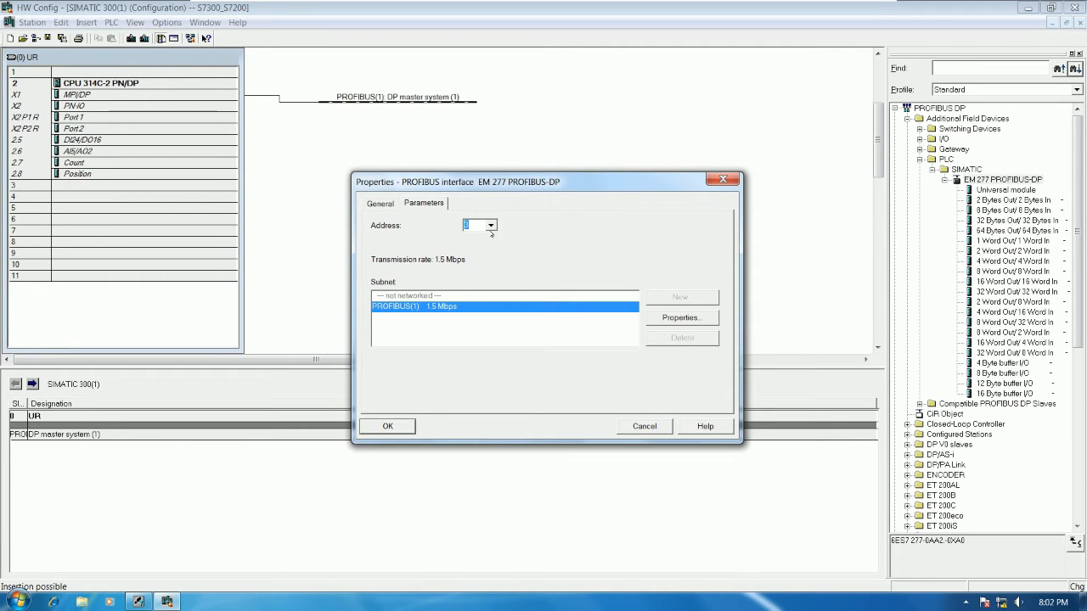
# Step: Examine the full range of PROFIBUS addresses selectable for the EM 277
pyautogui.click(491, 225)
pyautogui.moveTo(492, 241); pyautogui.dragTo(492, 266)
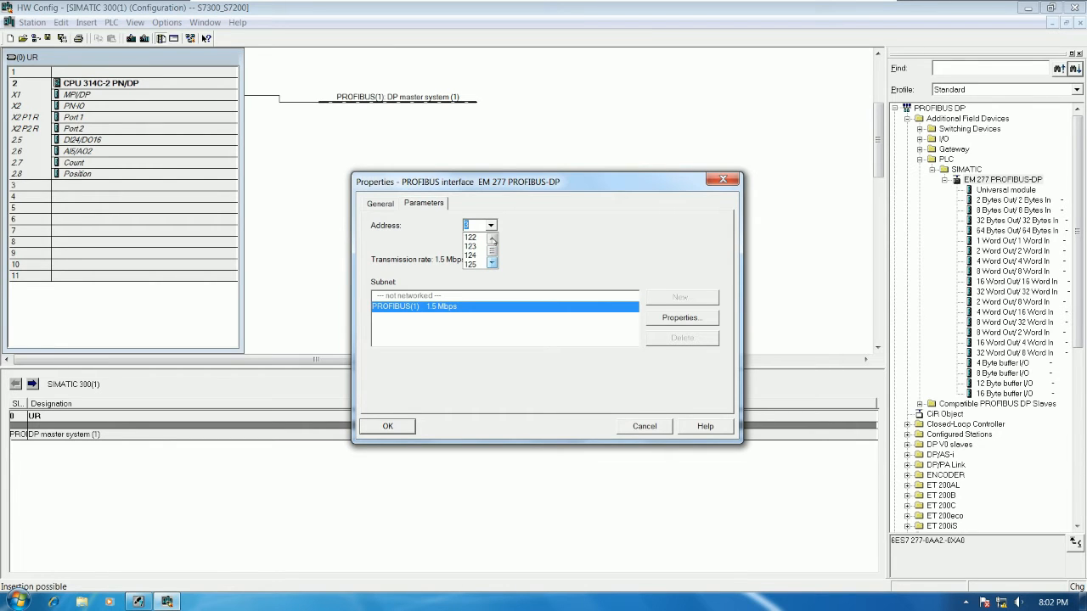
pyautogui.click(493, 239)
pyautogui.click(491, 240)
pyautogui.click(492, 240)
pyautogui.click(491, 240)
pyautogui.click(491, 240)
pyautogui.click(492, 239)
pyautogui.click(492, 239)
pyautogui.click(491, 239)
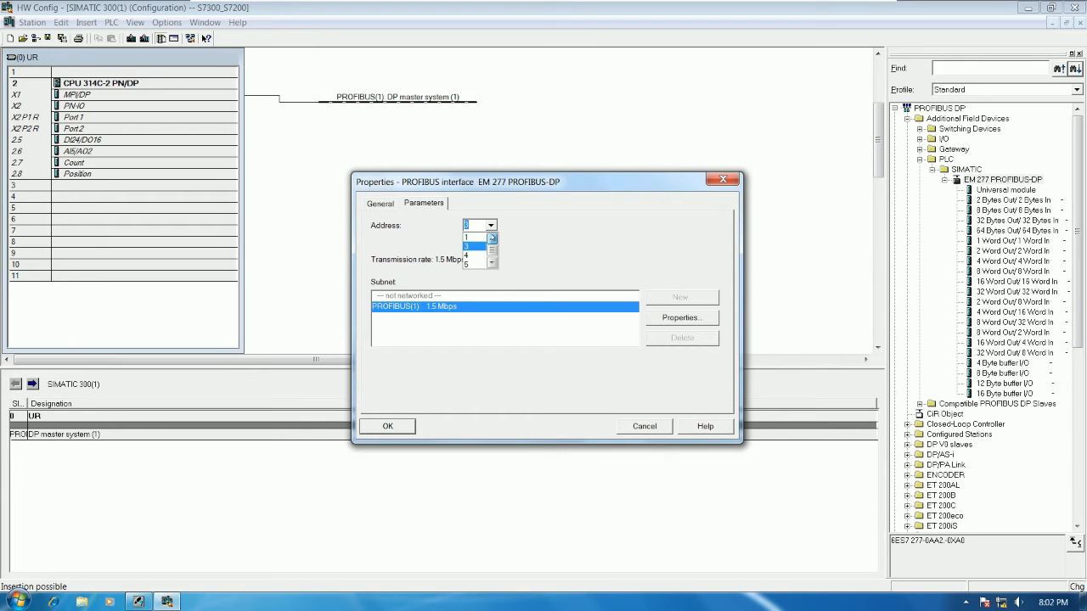
# Step: Look through the selectable PROFIBUS addresses up to 125 and set the EM 277's address to 3
pyautogui.click(492, 264)
pyautogui.click(492, 264)
pyautogui.click(492, 264)
pyautogui.click(492, 264)
pyautogui.click(492, 264)
pyautogui.click(492, 264)
pyautogui.click(492, 264)
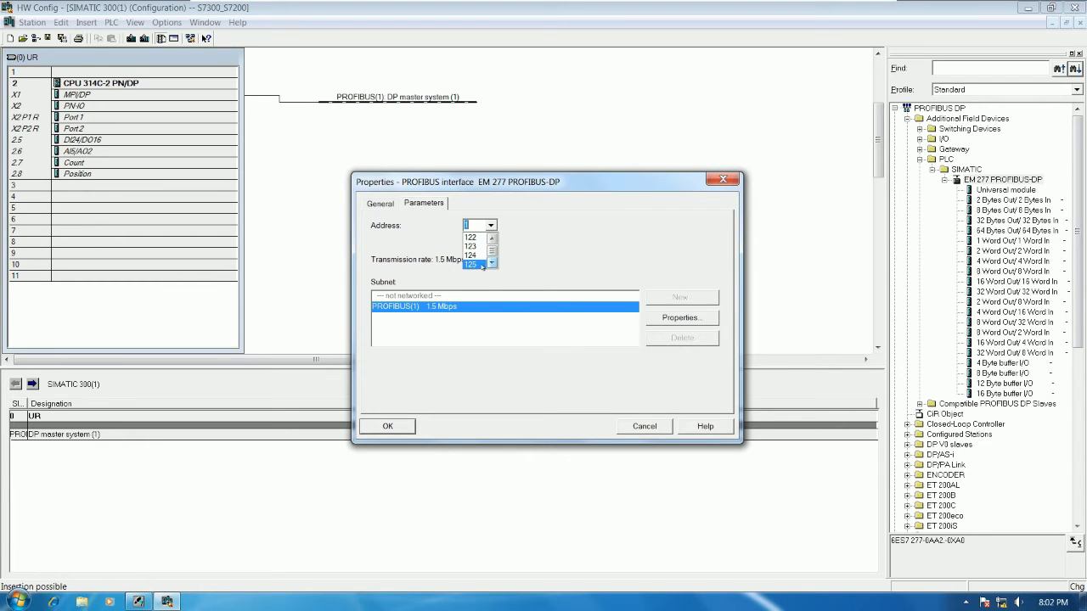
pyautogui.click(493, 239)
pyautogui.write('3')
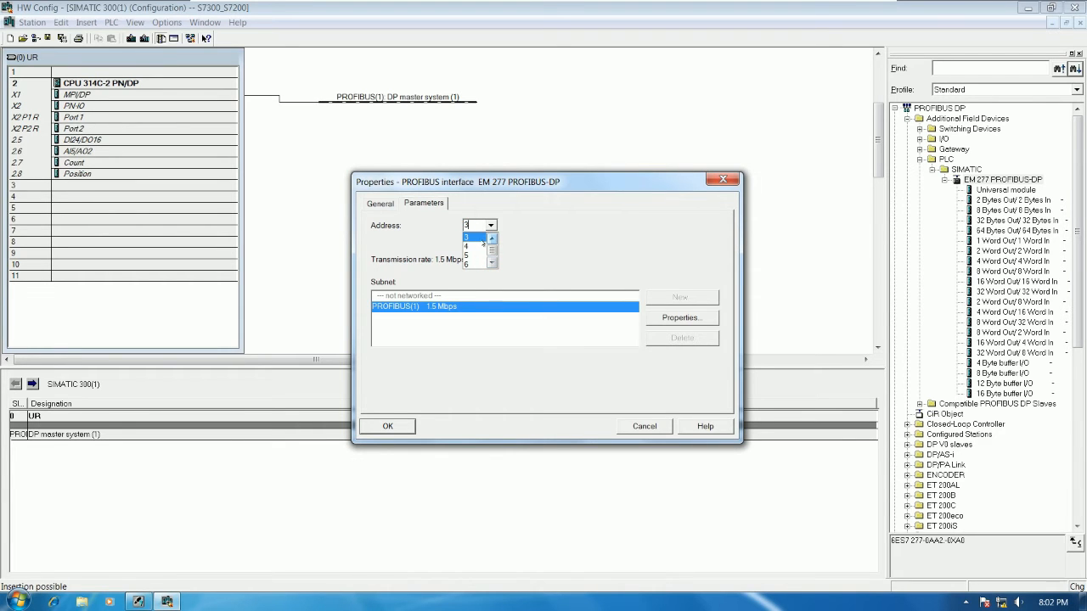
pyautogui.click(476, 238)
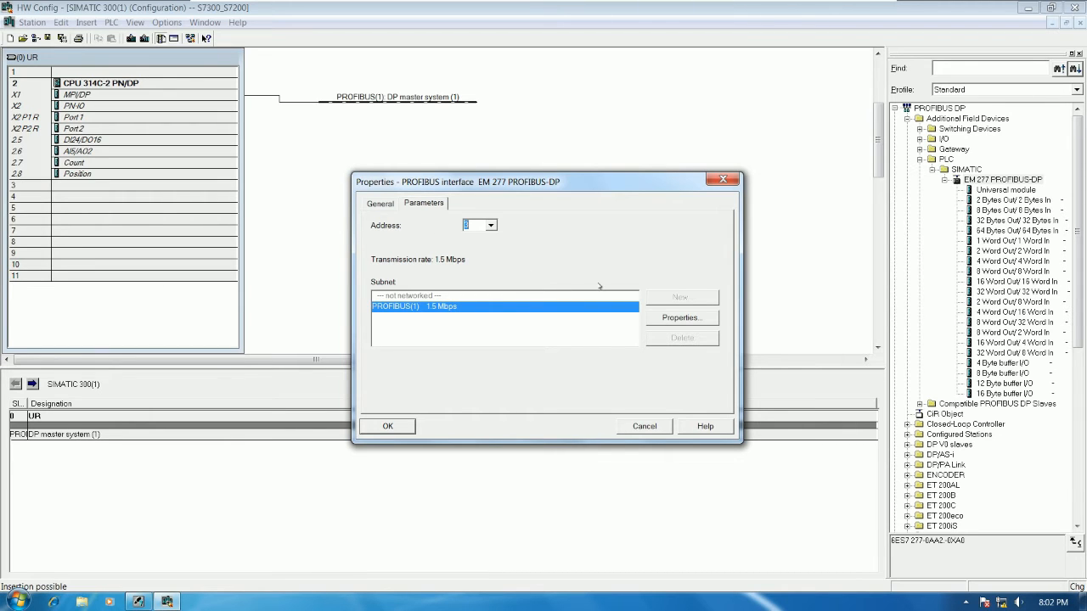
# Step: Review the PROFIBUS(1) network settings and the slave's general data, and confirm adding the EM 277 to the master system
pyautogui.click(675, 318)
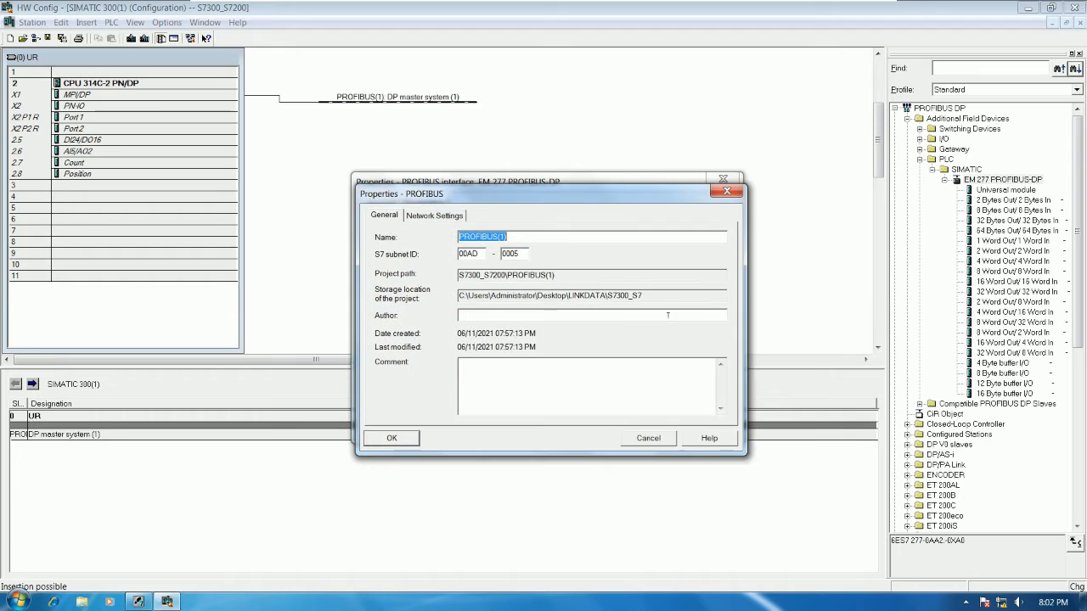
pyautogui.click(445, 217)
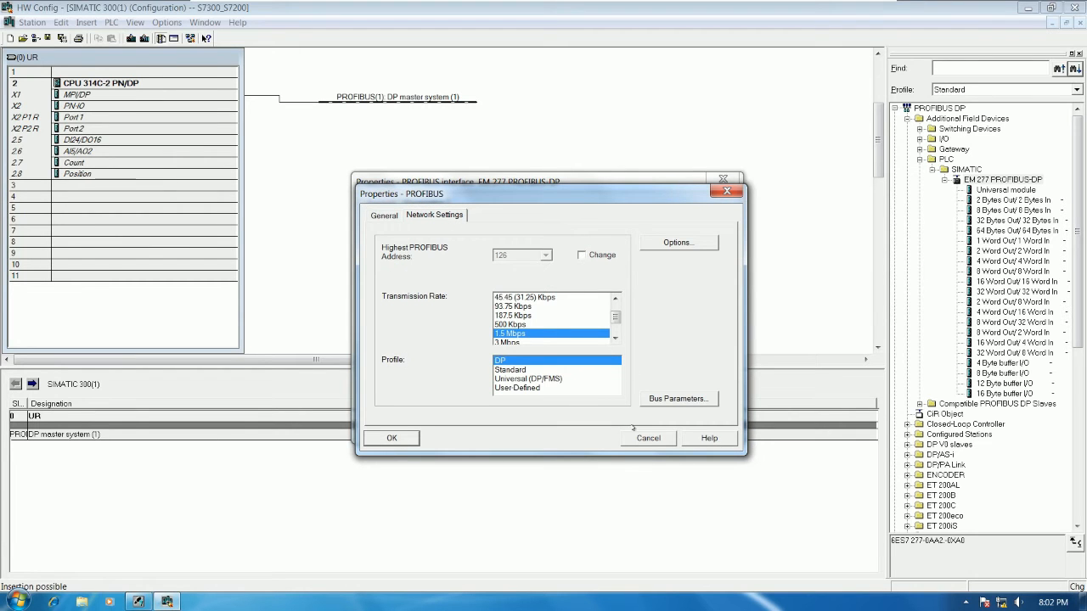
pyautogui.click(392, 438)
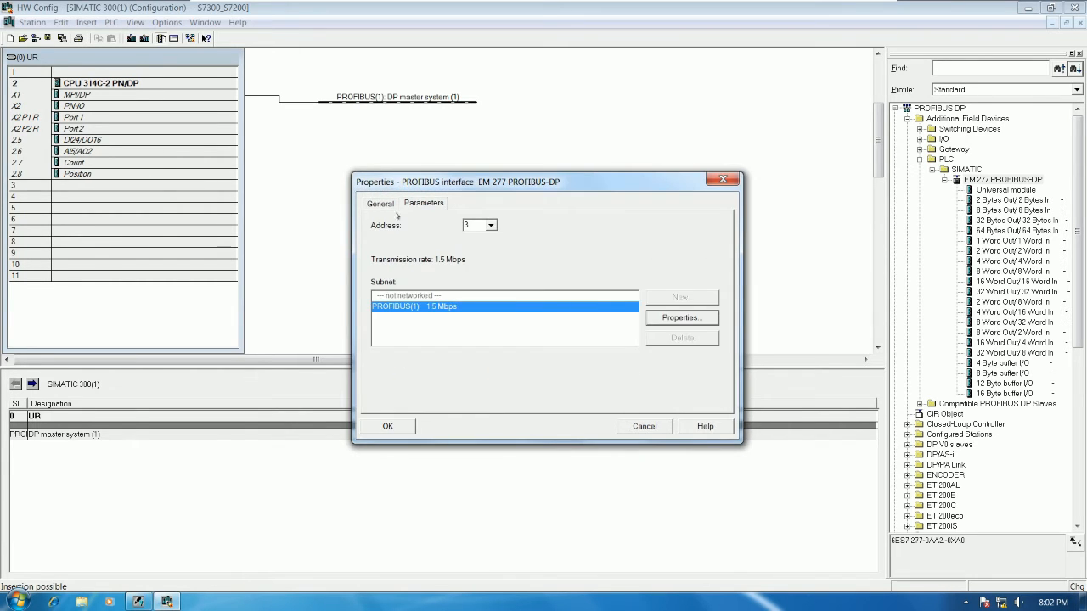
pyautogui.click(388, 208)
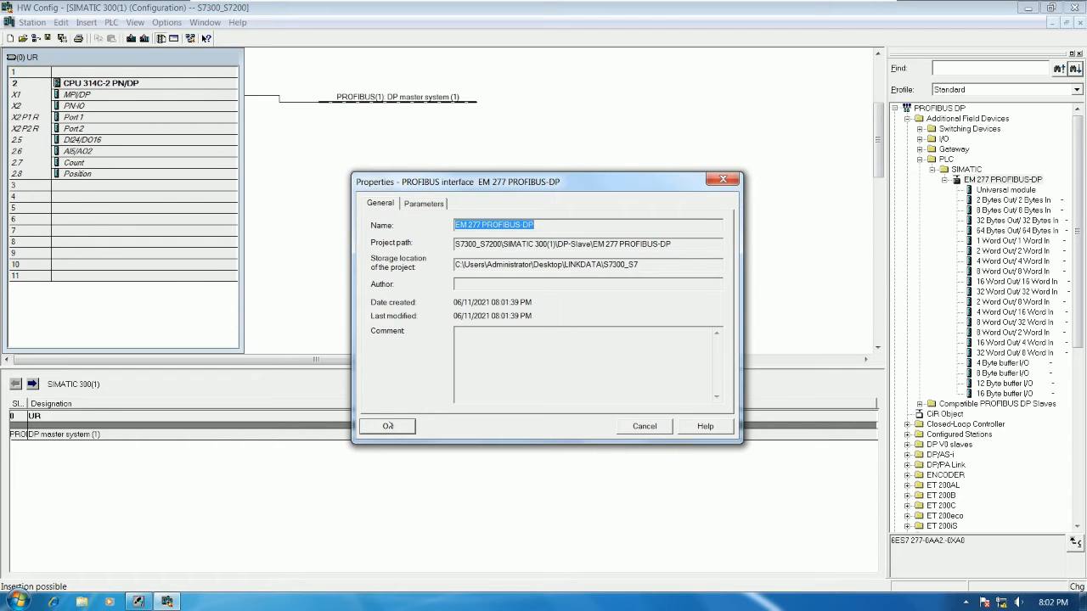
pyautogui.click(387, 426)
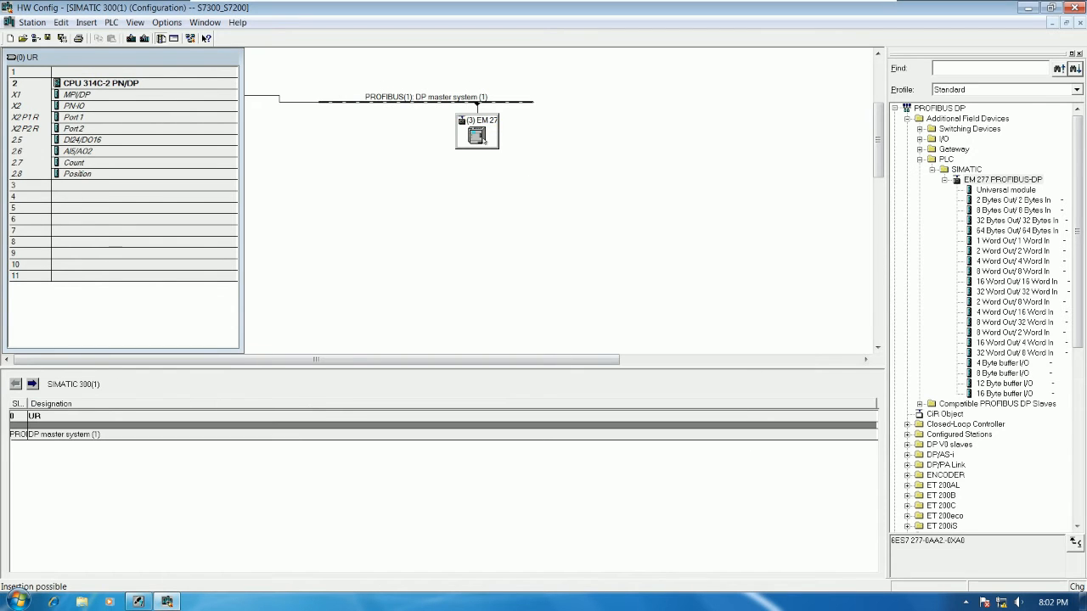
# Step: Insert the 2 Bytes Out/2 Bytes In module into slot 1 of the EM 277 slave
pyautogui.click(485, 139)
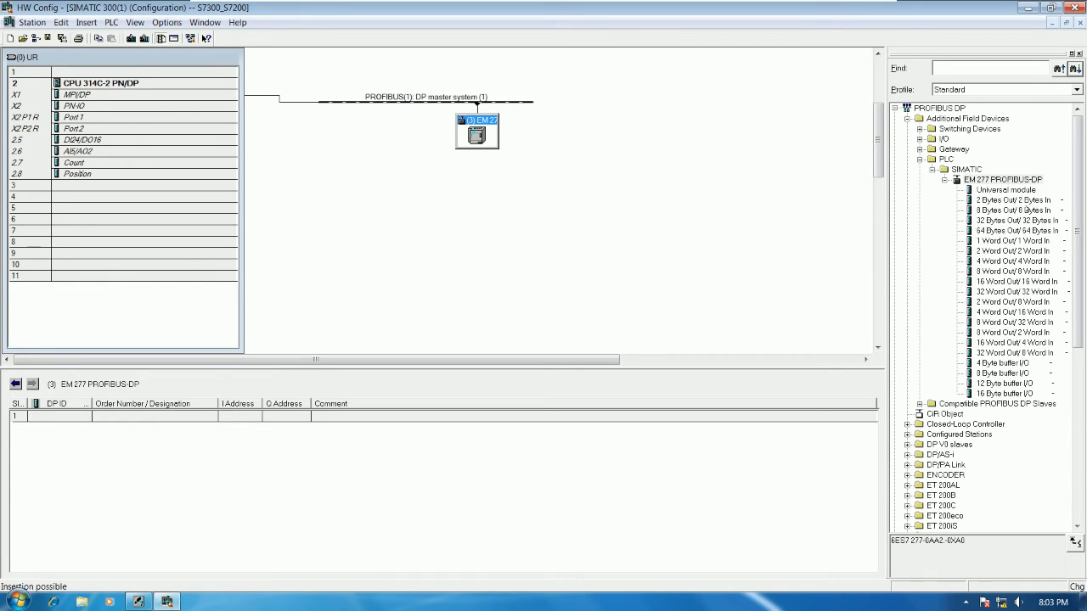
pyautogui.click(1010, 200)
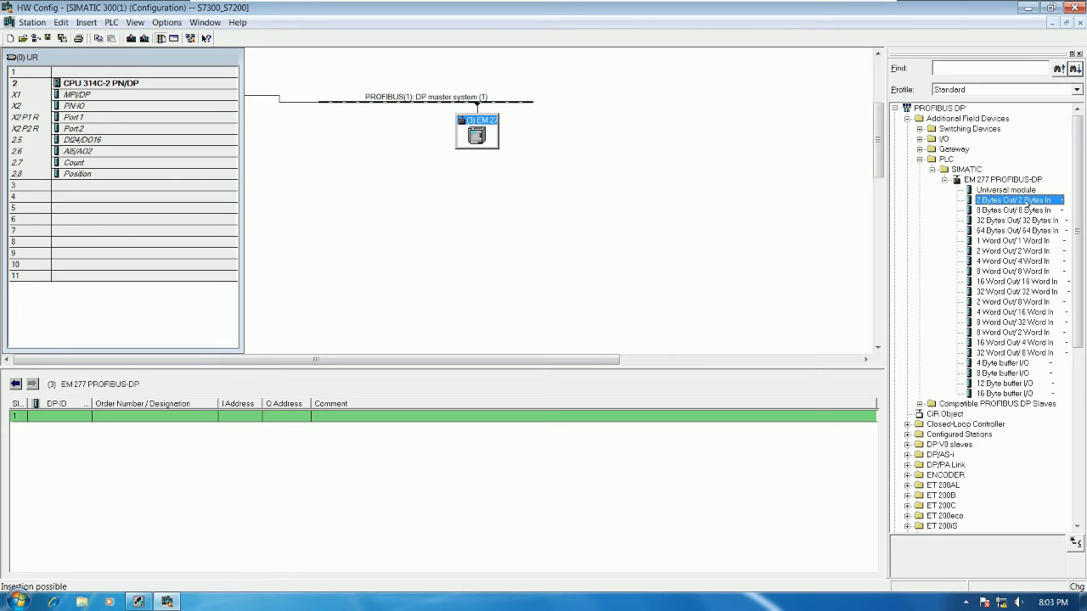
pyautogui.moveTo(1029, 202); pyautogui.dragTo(163, 417)
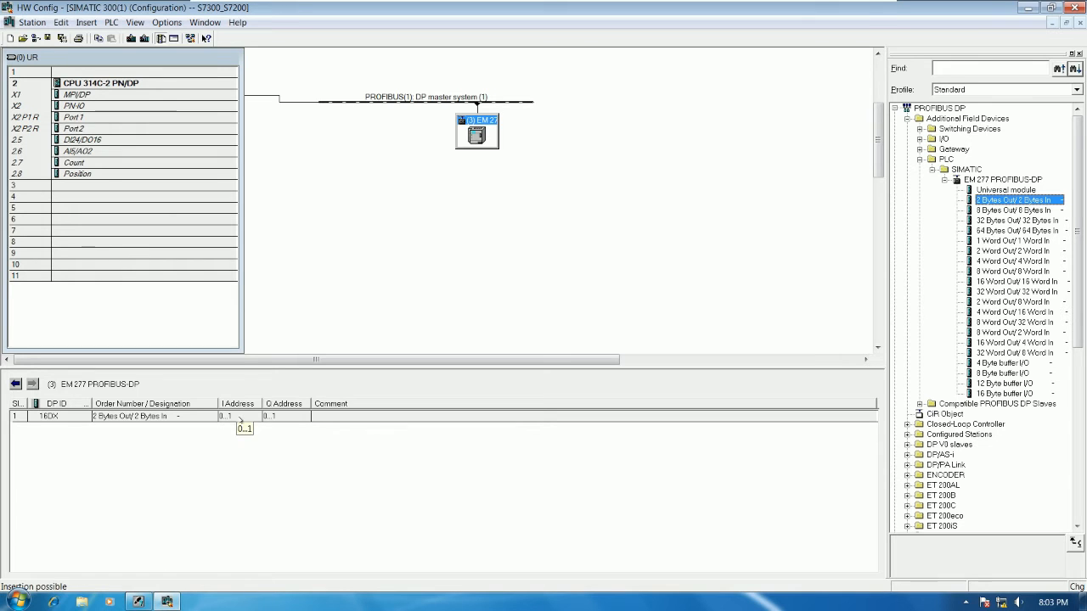
# Step: Check the output and input start addresses of the EM 277's 2-byte module and leave its properties without changes
pyautogui.click(282, 416)
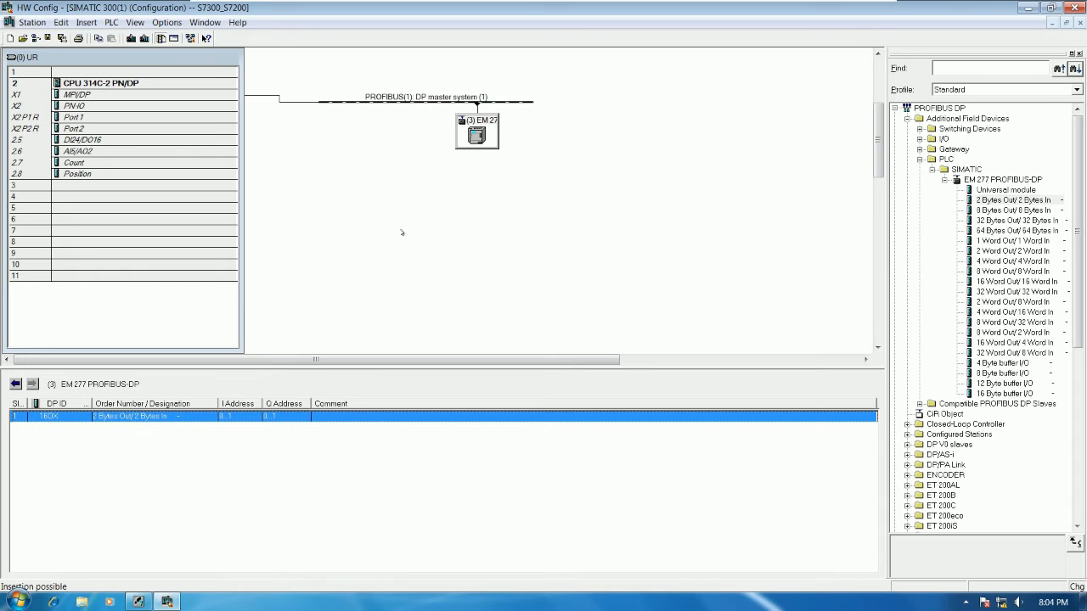
pyautogui.doubleClick(170, 416)
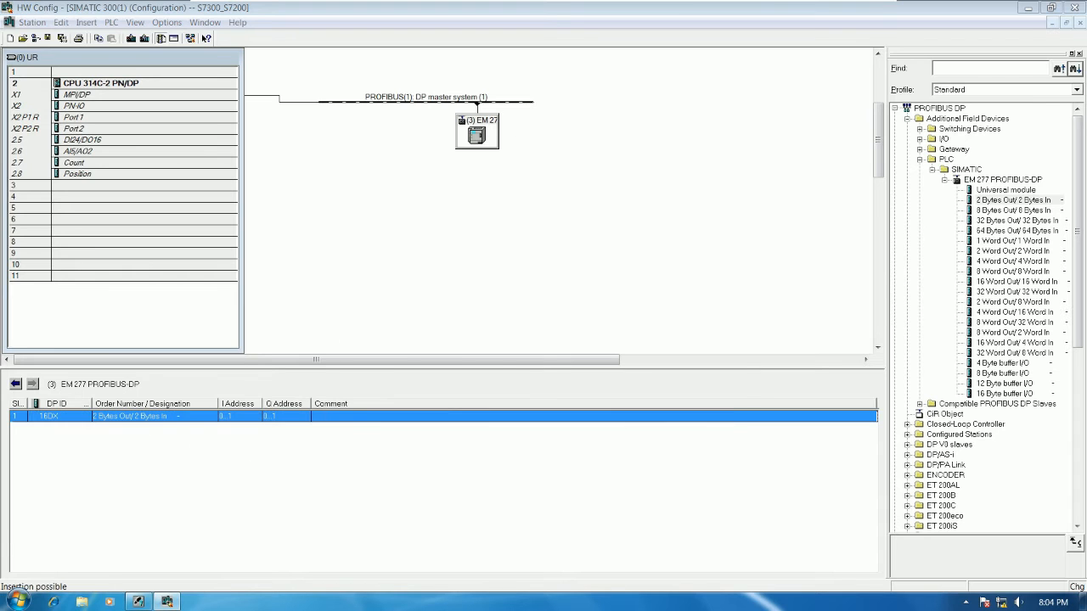
pyautogui.moveTo(566, 156); pyautogui.dragTo(688, 90)
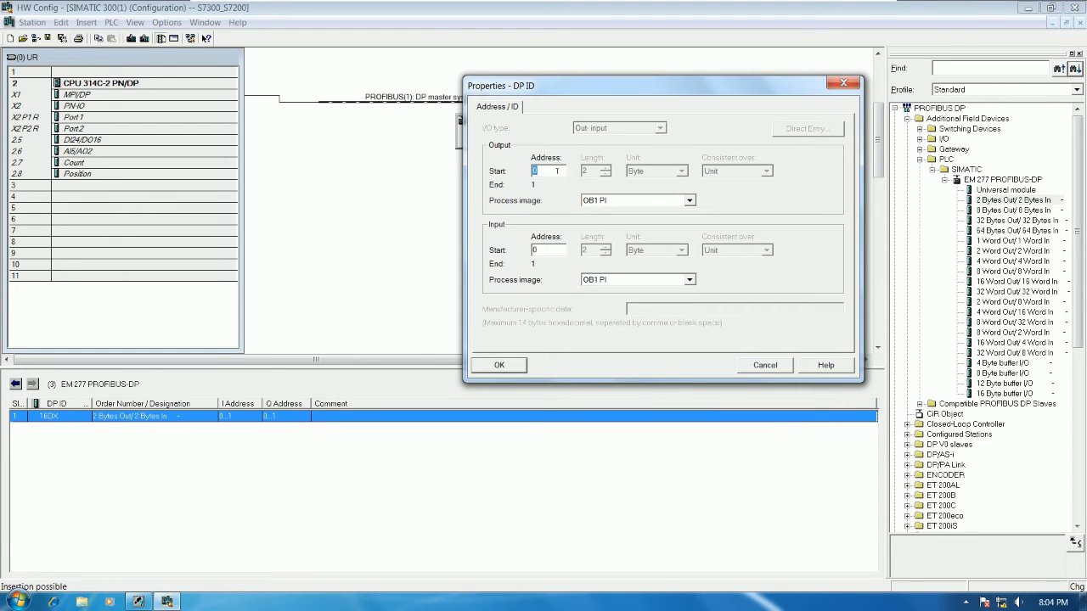
pyautogui.click(528, 249)
pyautogui.click(764, 365)
# Step: Review the EM 277 slave's parameter assignment, in particular the I/O offset in the V-memory
pyautogui.doubleClick(476, 129)
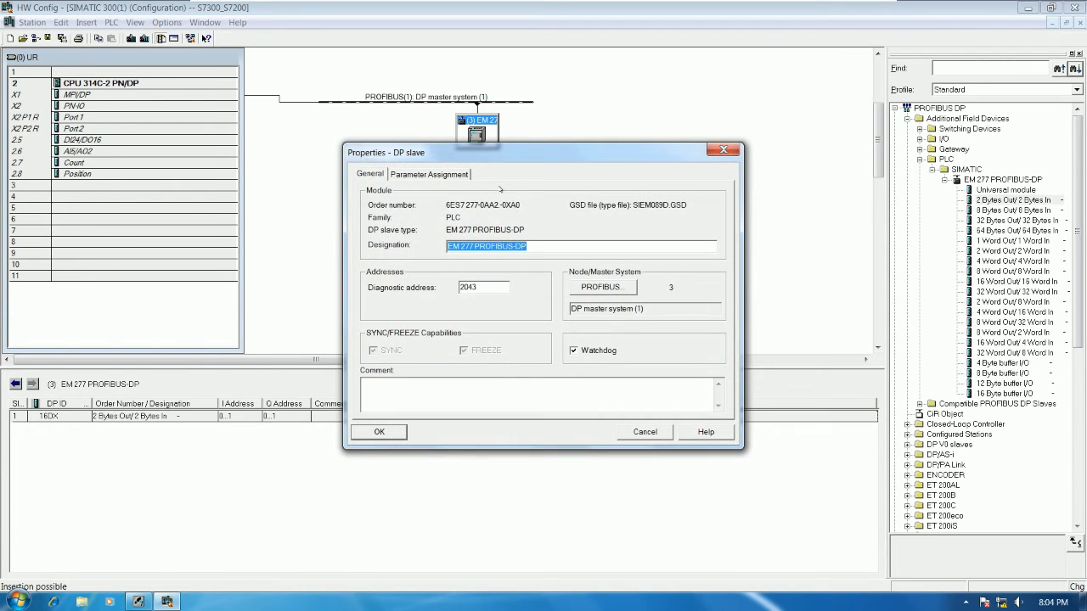
pyautogui.click(428, 174)
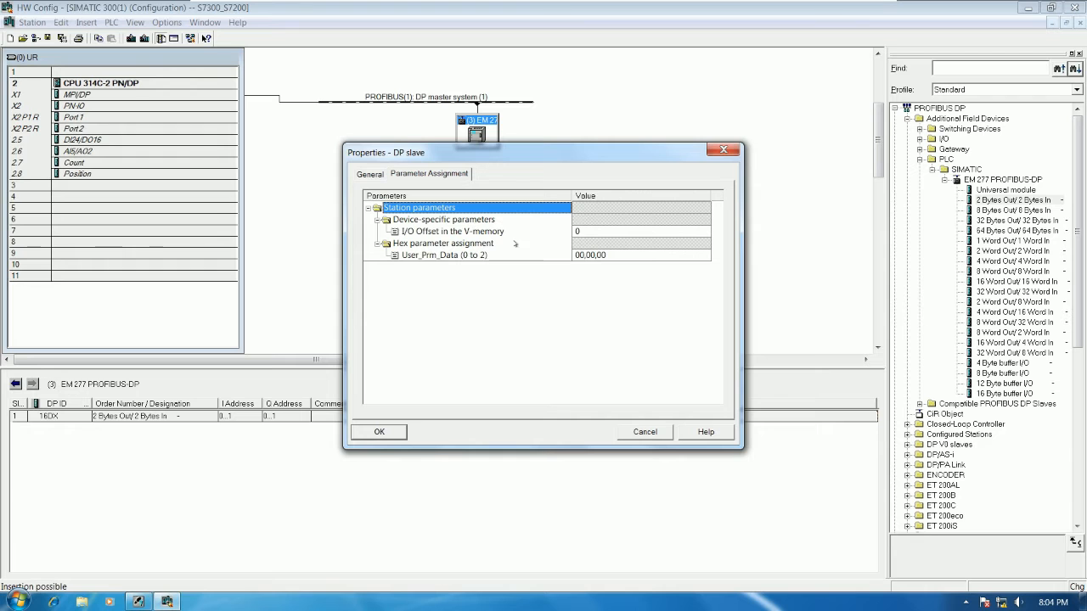
pyautogui.moveTo(508, 158)
pyautogui.mouseDown()
pyautogui.moveTo(510, 212)
pyautogui.moveTo(515, 177)
pyautogui.mouseUp()
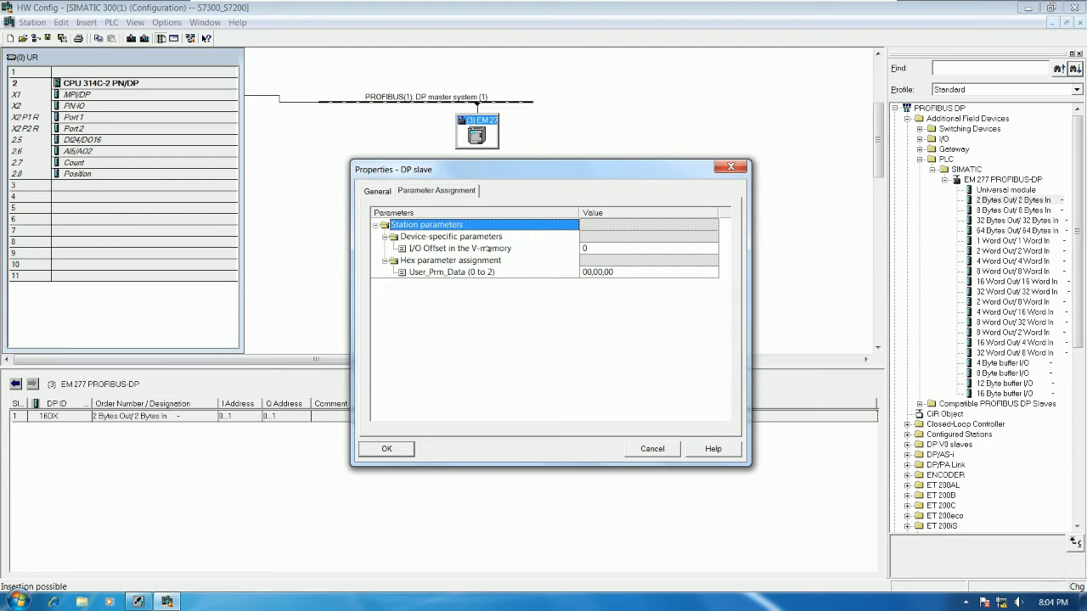
pyautogui.click(488, 249)
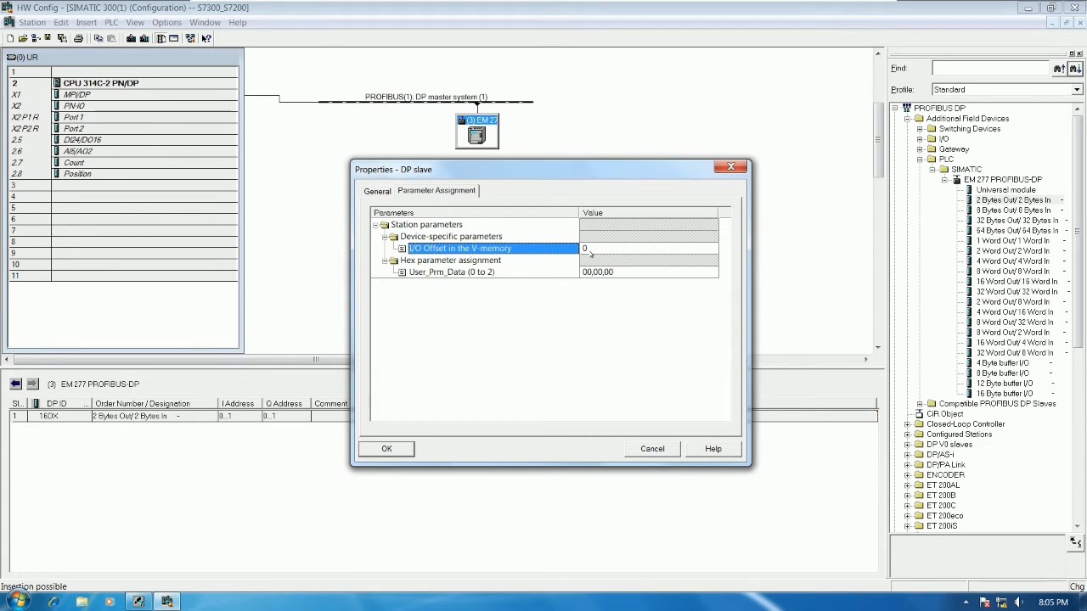
pyautogui.click(412, 444)
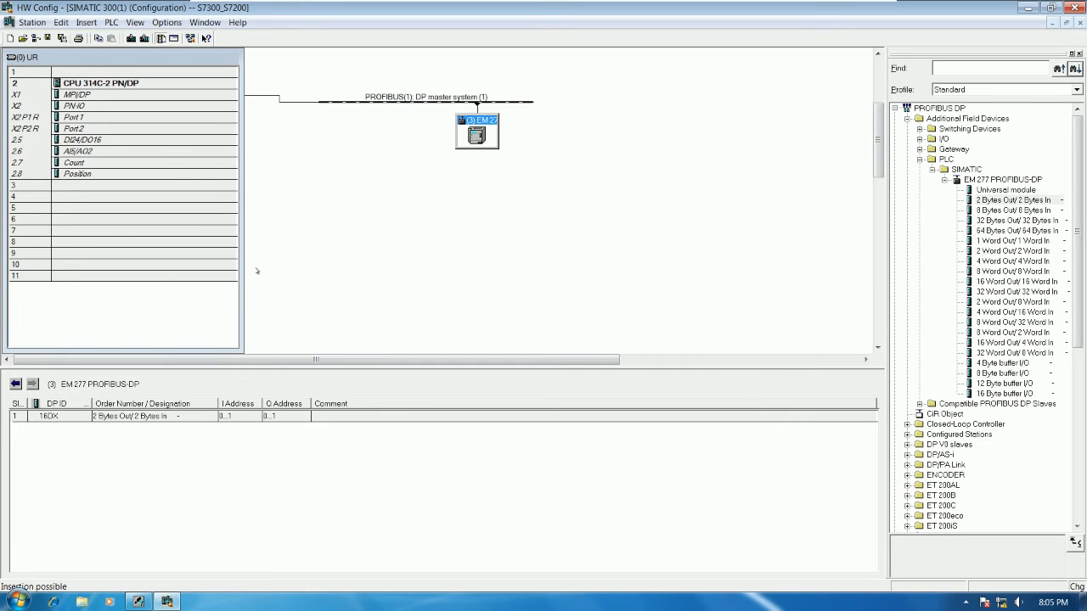
# Step: Save and compile the hardware configuration and widen the rack table
pyautogui.click(62, 39)
pyautogui.moveTo(245, 226); pyautogui.dragTo(355, 227)
# Step: Consult the S7-300 to S7-200 wiring slide in PowerPoint and return to the SoMachine4.1 ME90 virtual machine
pyautogui.moveTo(702, 5)
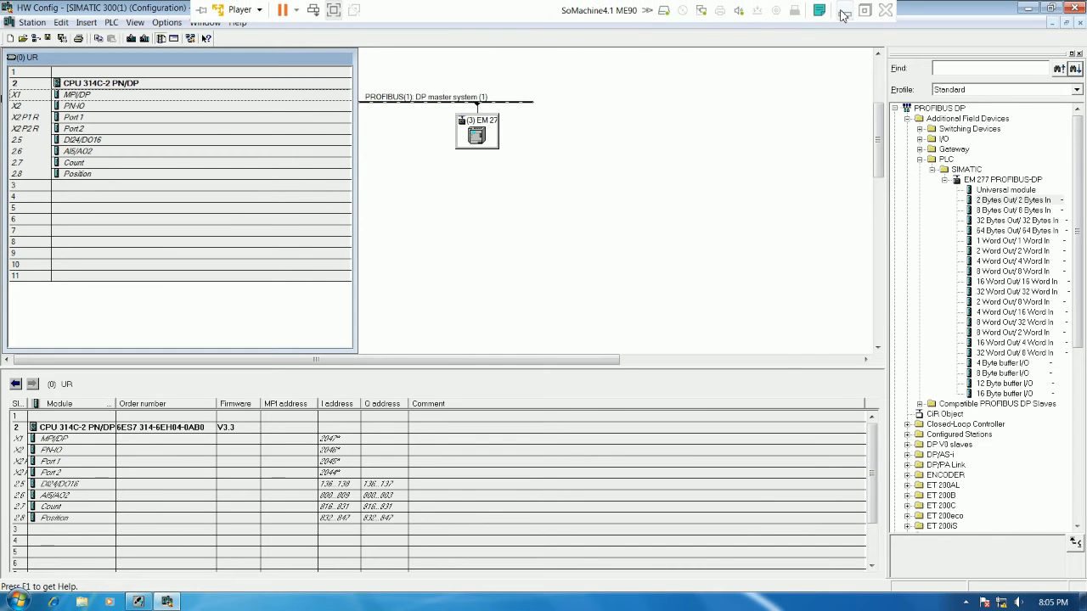
pyautogui.click(857, 9)
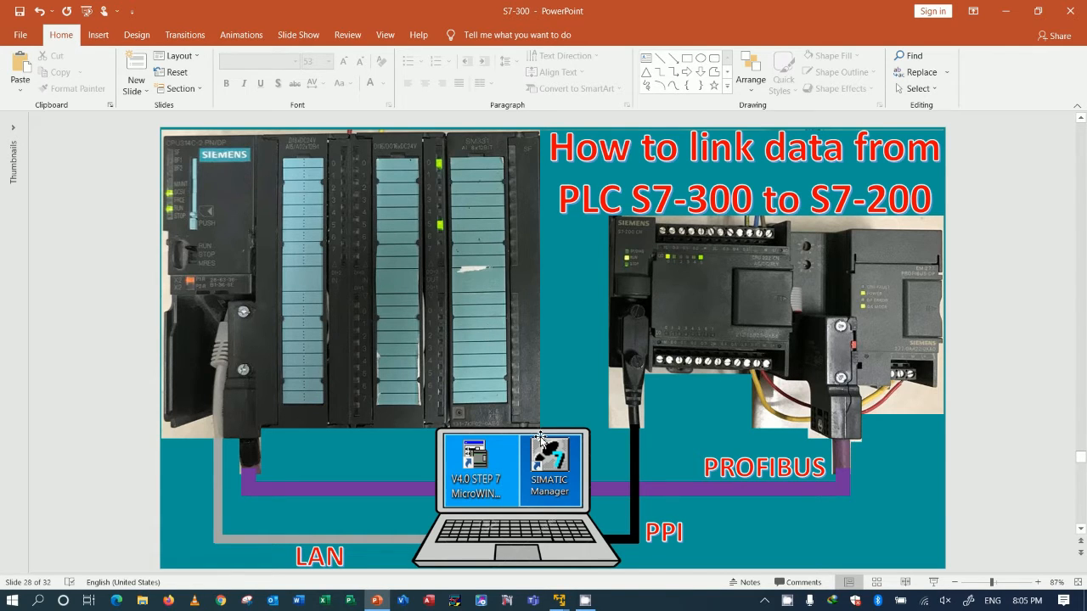
pyautogui.moveTo(559, 600)
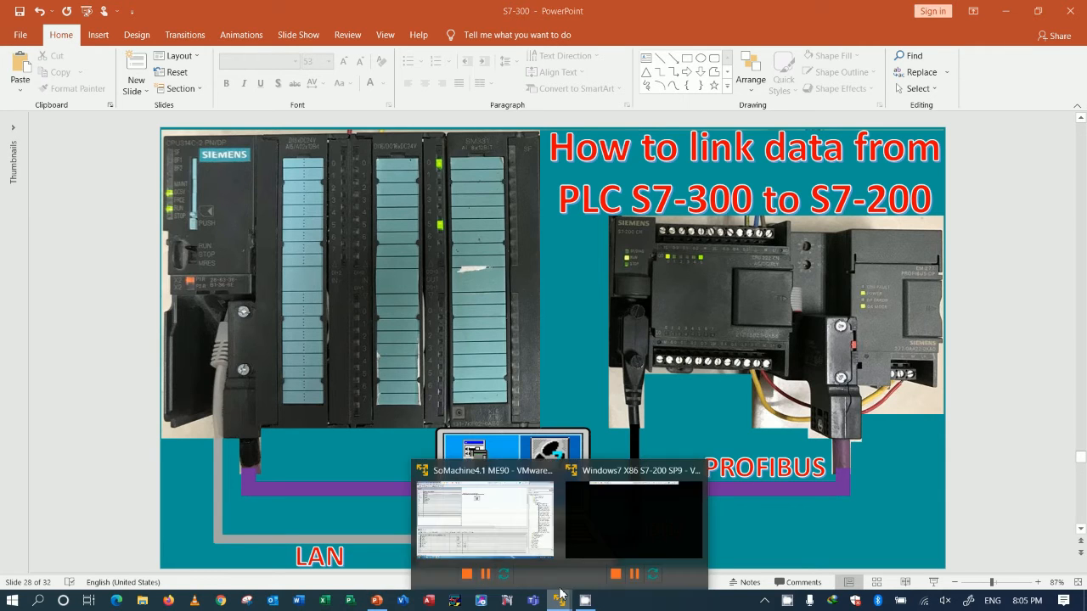
pyautogui.click(485, 517)
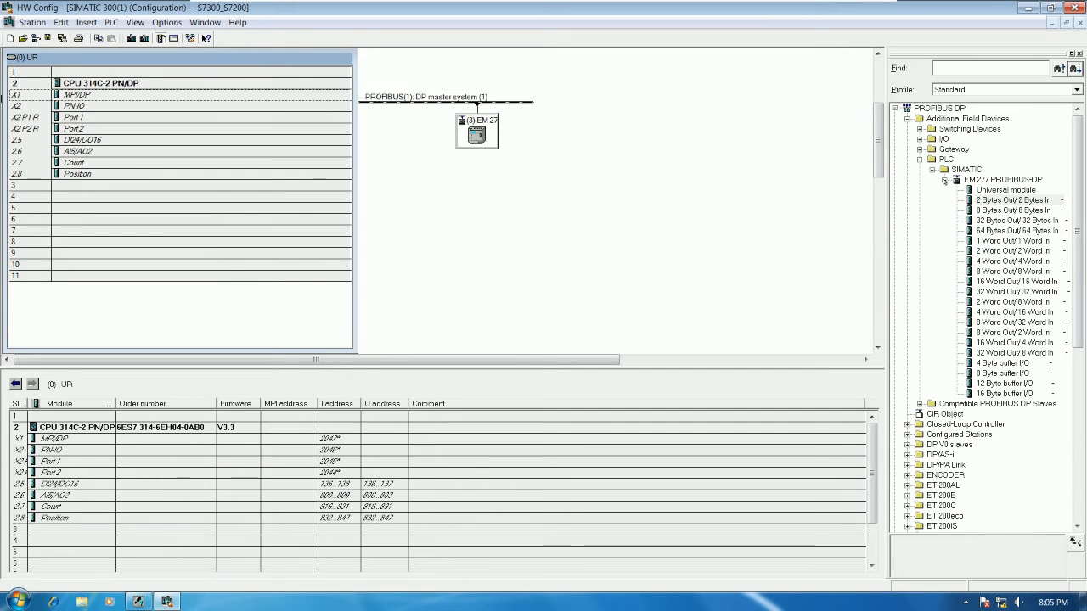
# Step: Collapse the PROFIBUS DP catalog branch and open the AI-300 analog input list under SIMATIC 300's SM-300 modules
pyautogui.click(931, 169)
pyautogui.click(920, 158)
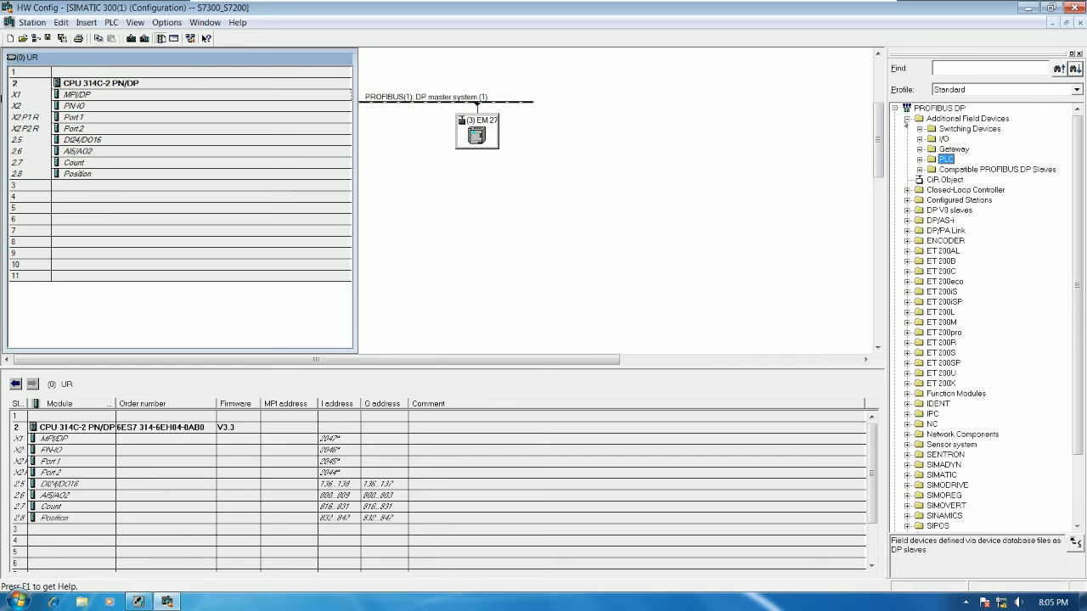
pyautogui.click(907, 118)
pyautogui.click(896, 109)
pyautogui.click(895, 138)
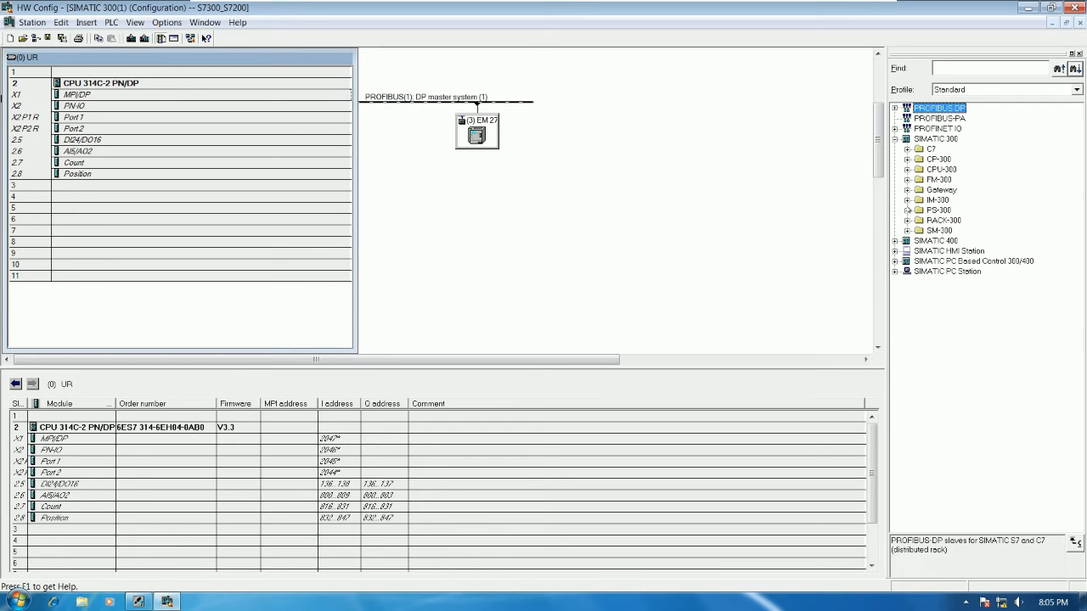
pyautogui.click(906, 240)
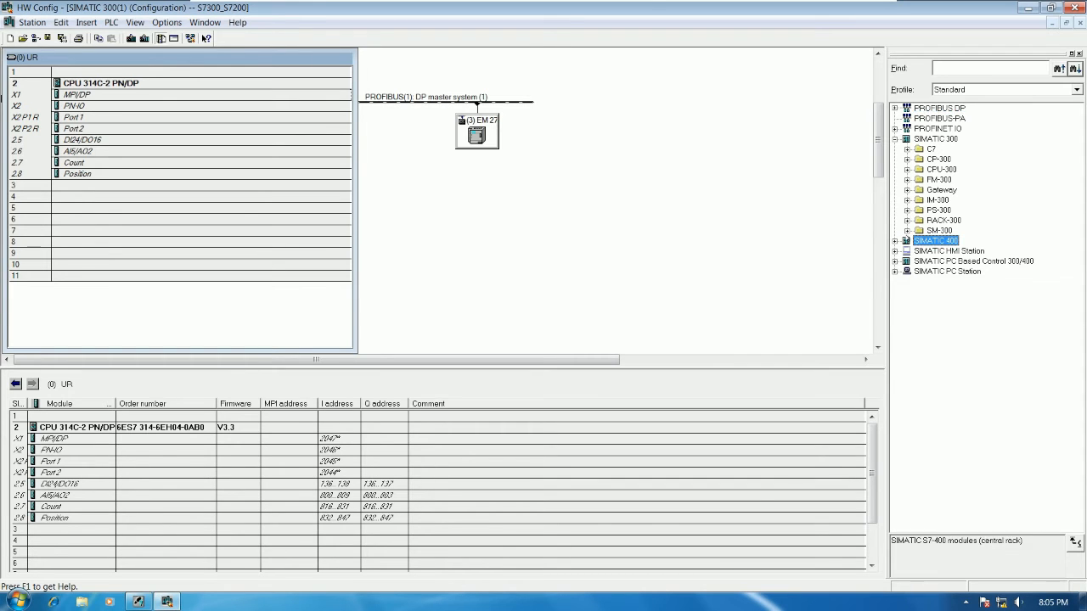
pyautogui.click(907, 230)
pyautogui.click(919, 241)
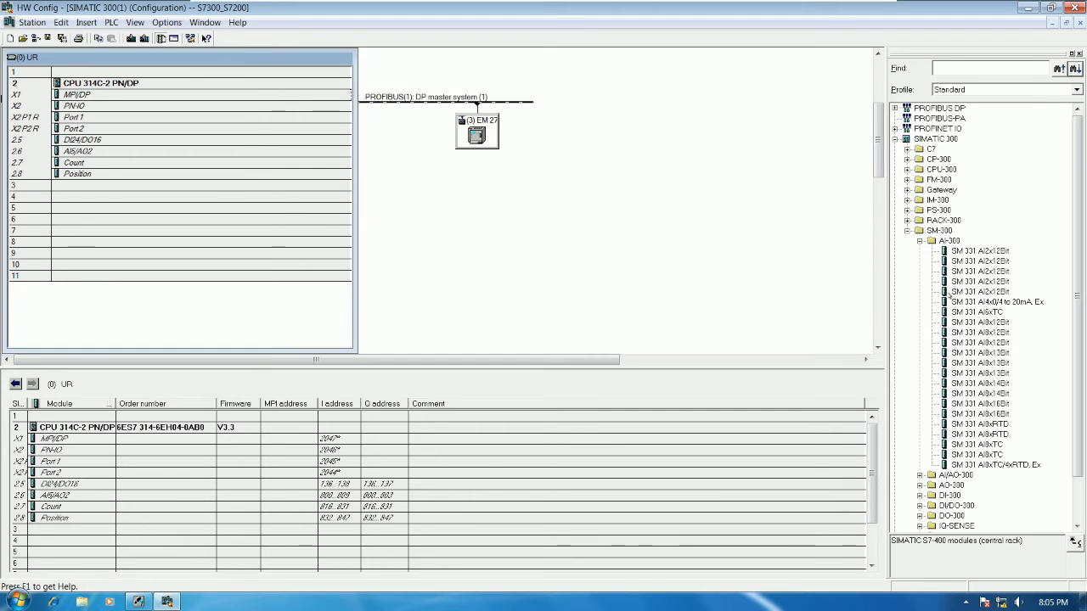
# Step: Insert the SM 331 AI8x12Bit module with order number 6ES7 331-7KF02-0AB0 into slot 4 of the rack
pyautogui.click(985, 342)
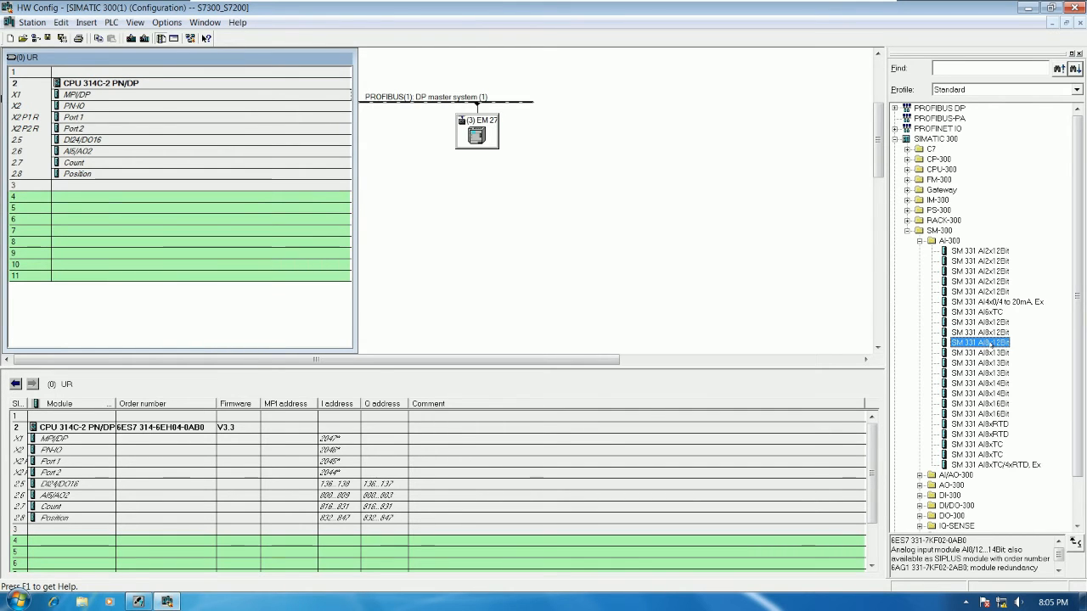
pyautogui.moveTo(970, 540); pyautogui.dragTo(886, 539)
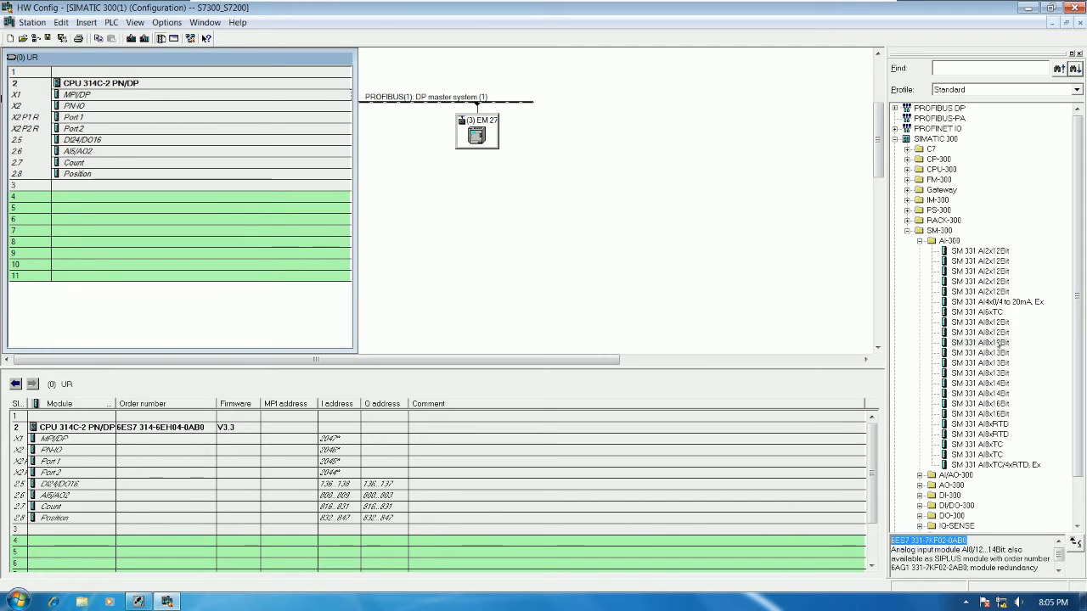
pyautogui.click(993, 342)
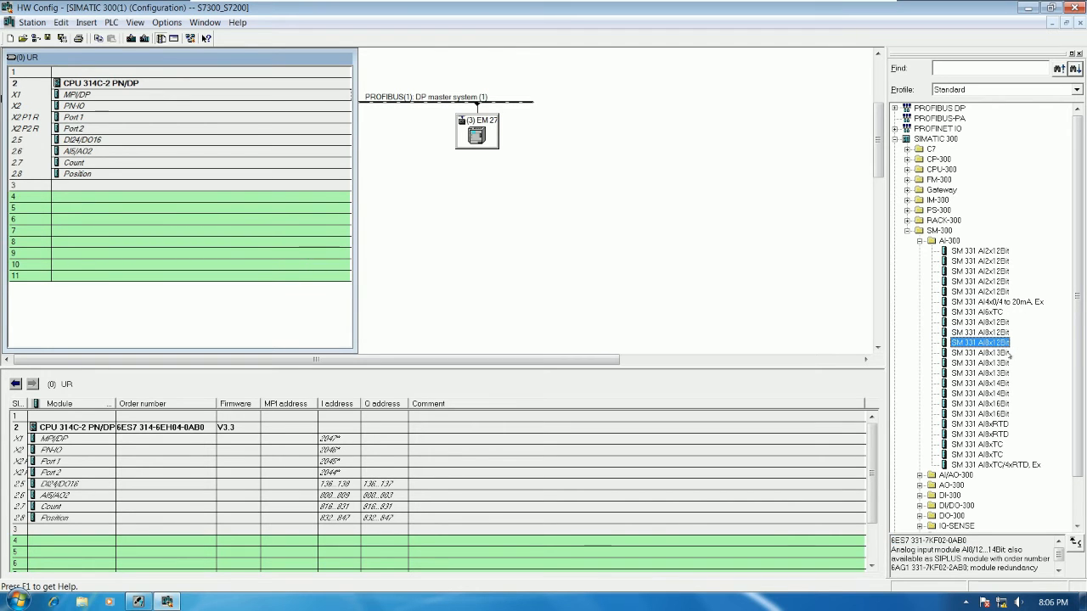
pyautogui.moveTo(998, 344); pyautogui.dragTo(145, 197)
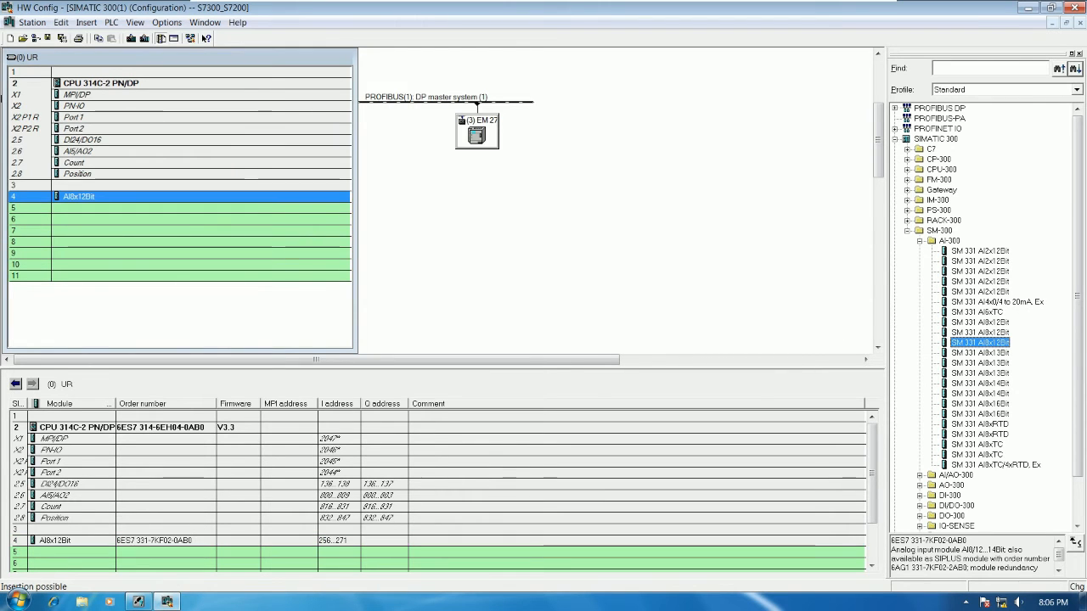
# Step: In the slot 4 AI8x12Bit module's properties, set inputs 0-1 to measuring type RT and check the voltage ranges offered for inputs 2-3
pyautogui.doubleClick(144, 197)
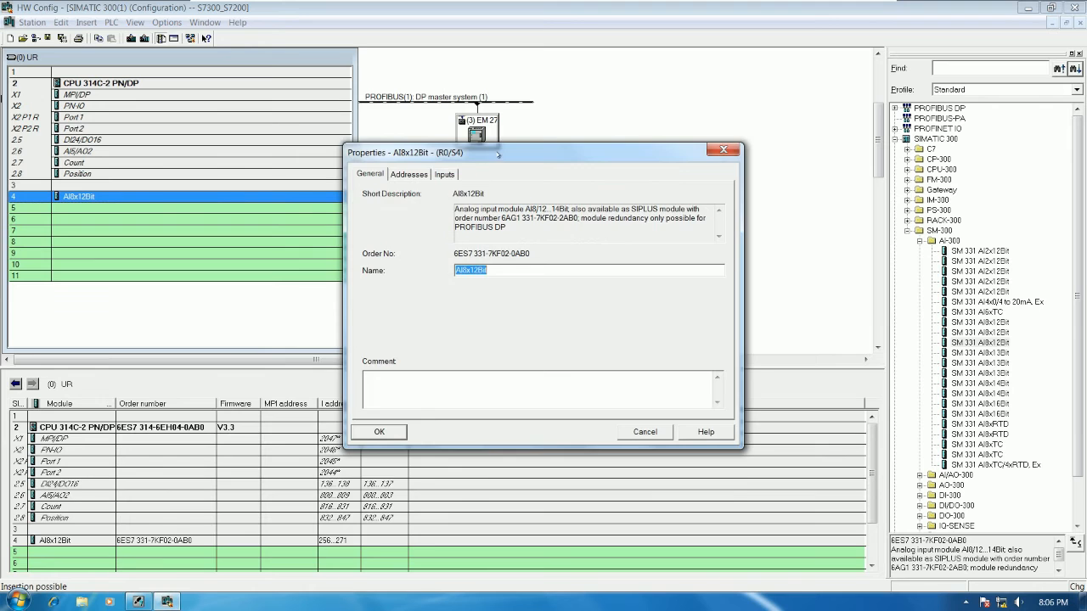
pyautogui.click(433, 217)
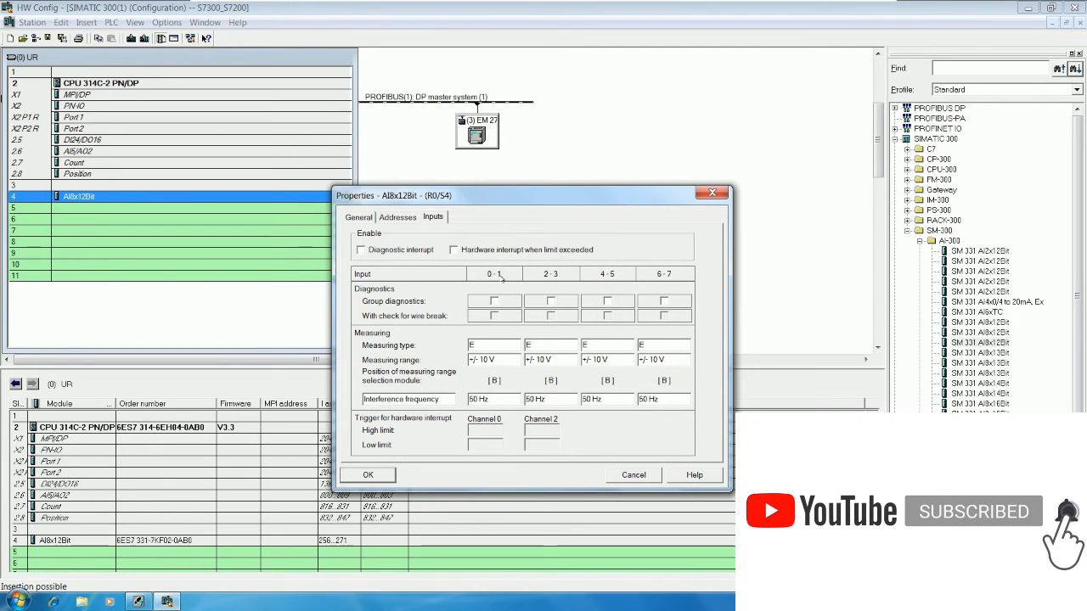
pyautogui.click(491, 343)
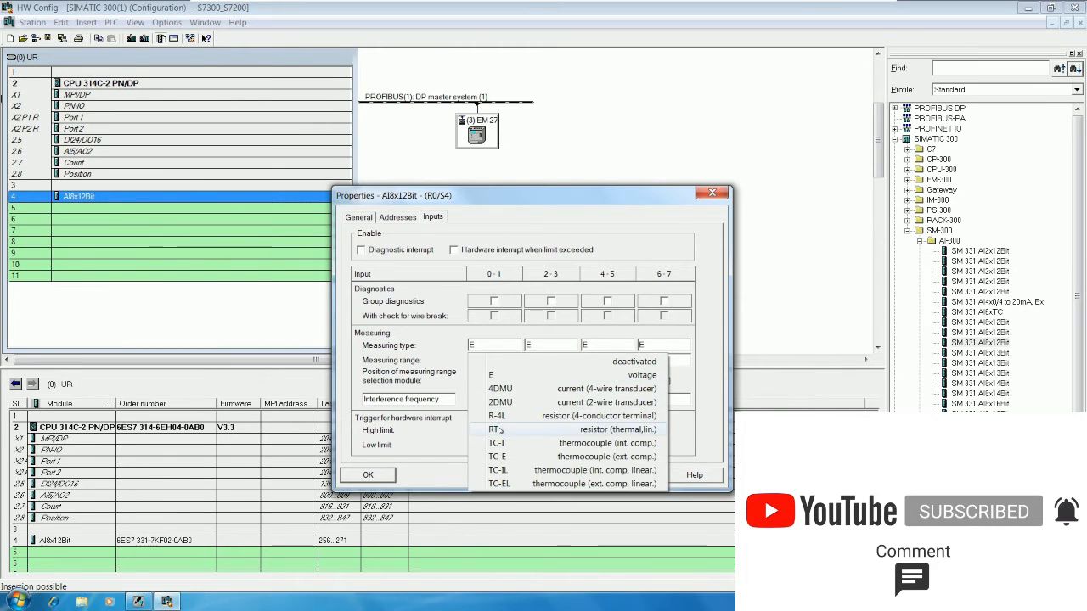
pyautogui.click(507, 417)
pyautogui.click(539, 359)
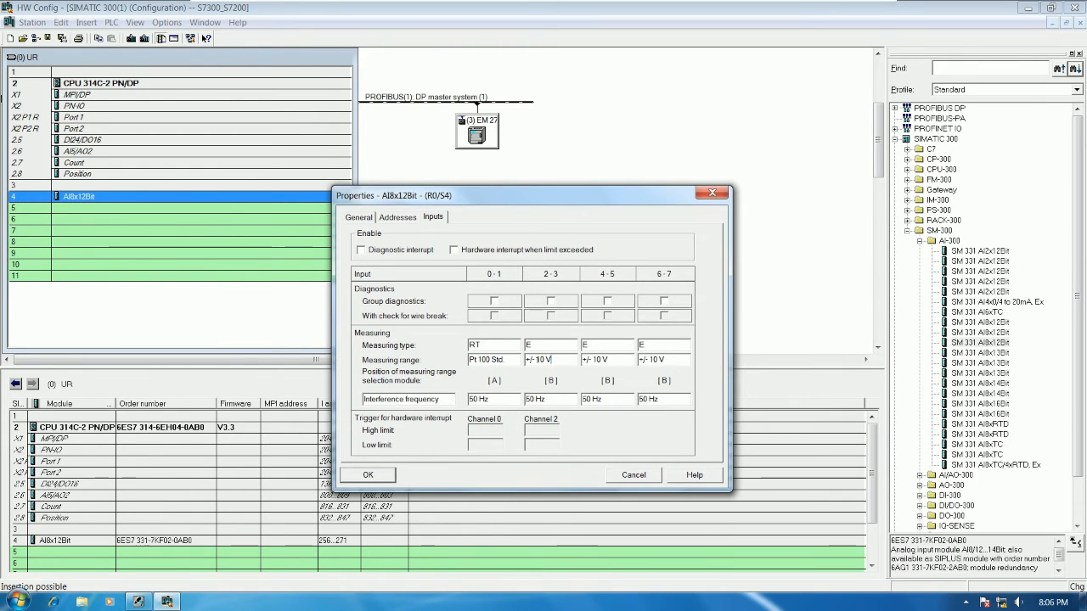
pyautogui.click(557, 361)
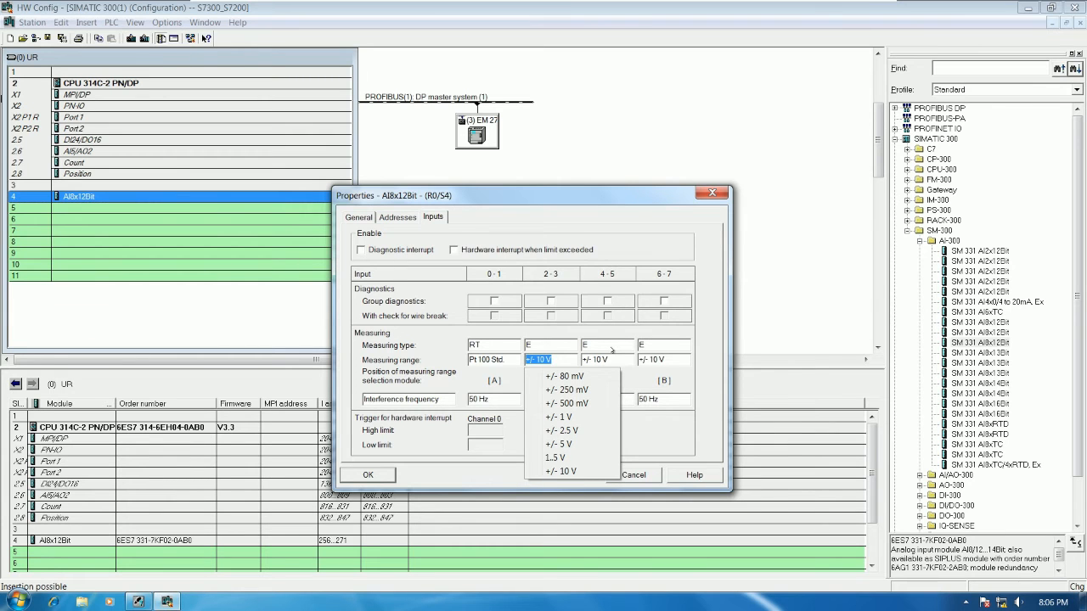
# Step: Set the measuring type of inputs 4-5 to 4DMU and inputs 6-7 to 2DMU, and accept the module properties
pyautogui.click(610, 348)
pyautogui.click(608, 346)
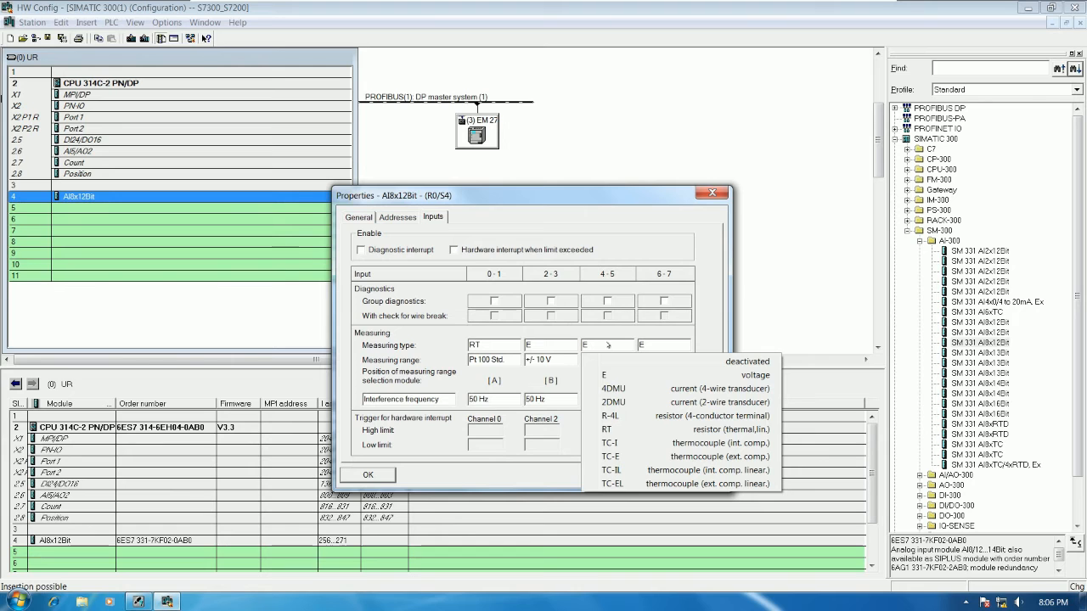
pyautogui.click(628, 386)
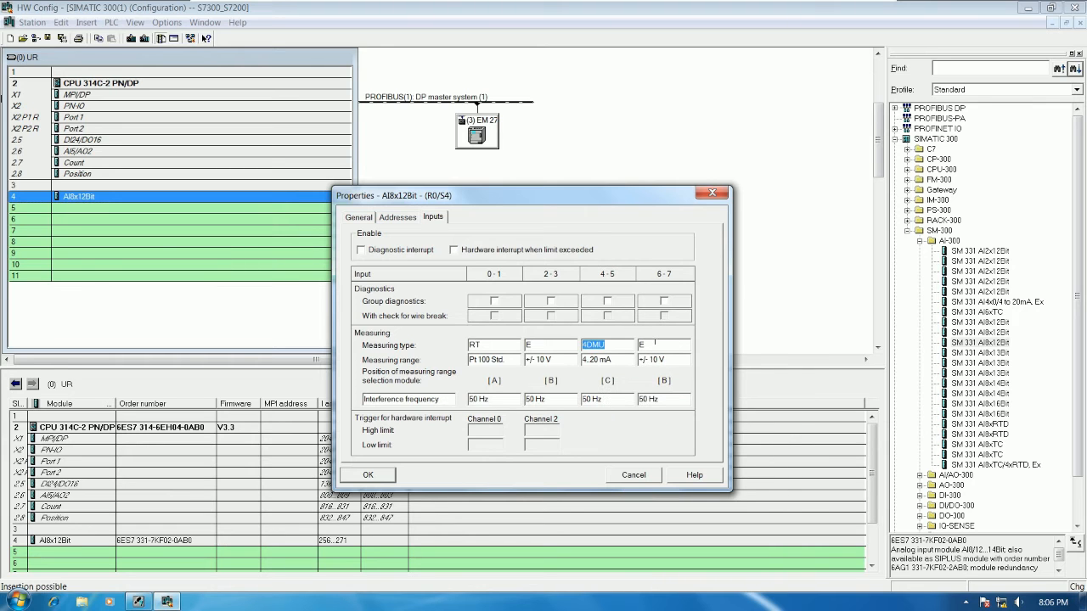
pyautogui.click(654, 344)
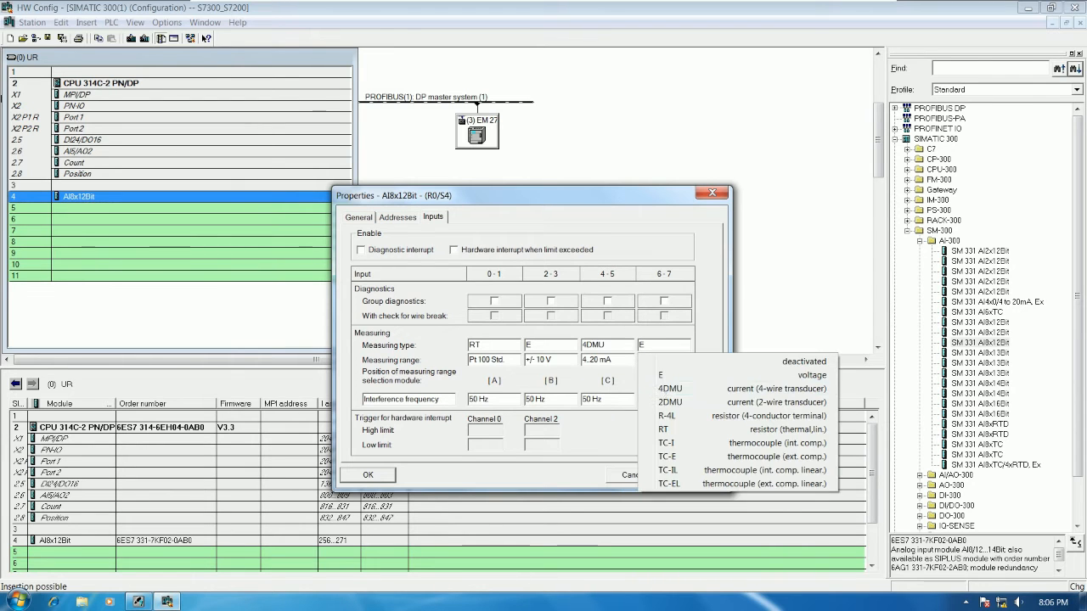
pyautogui.click(670, 402)
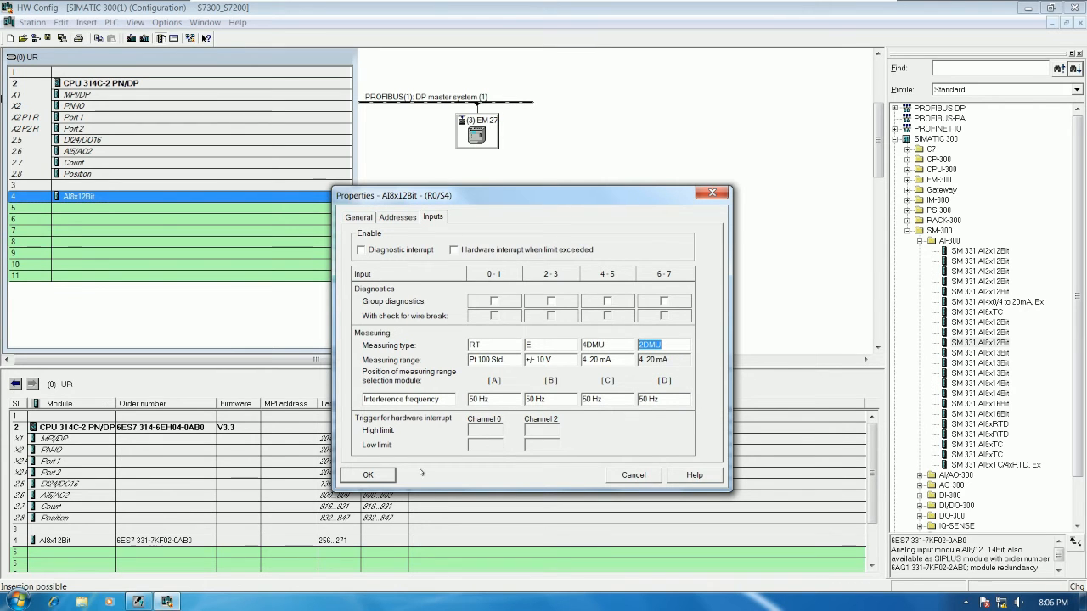
pyautogui.click(368, 475)
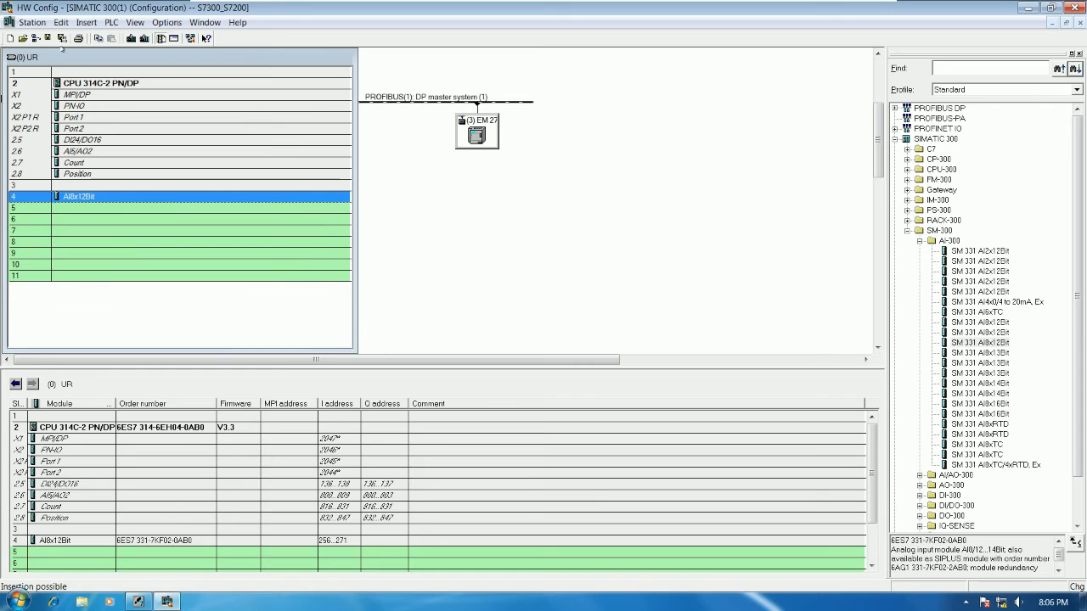
# Step: Save and compile the station, start its download to the CPU 314C-2 PN/DP and scan for accessible nodes
pyautogui.click(61, 39)
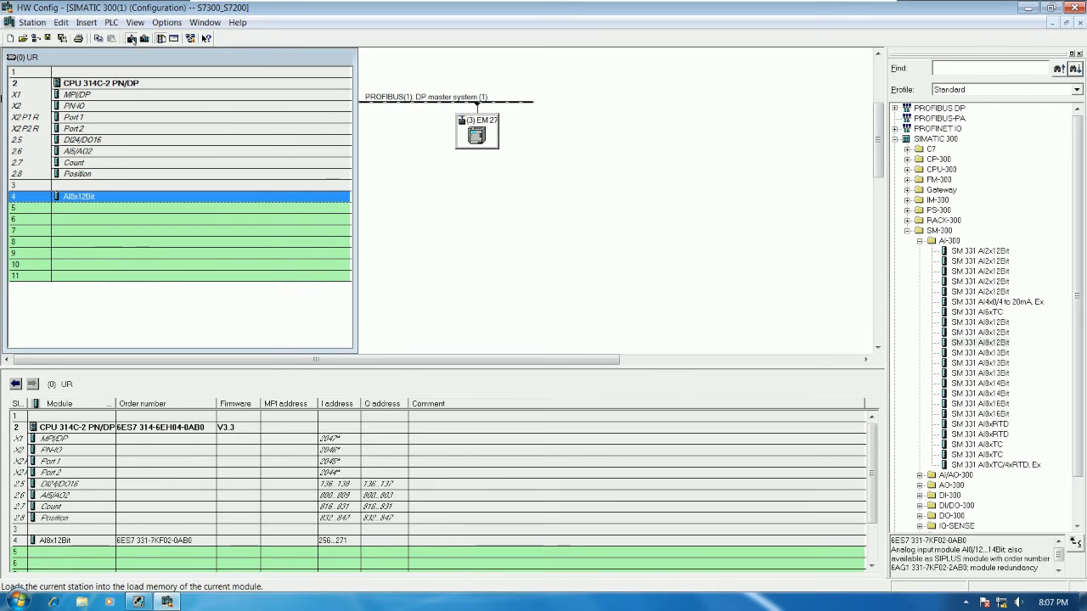
pyautogui.click(130, 38)
pyautogui.click(453, 377)
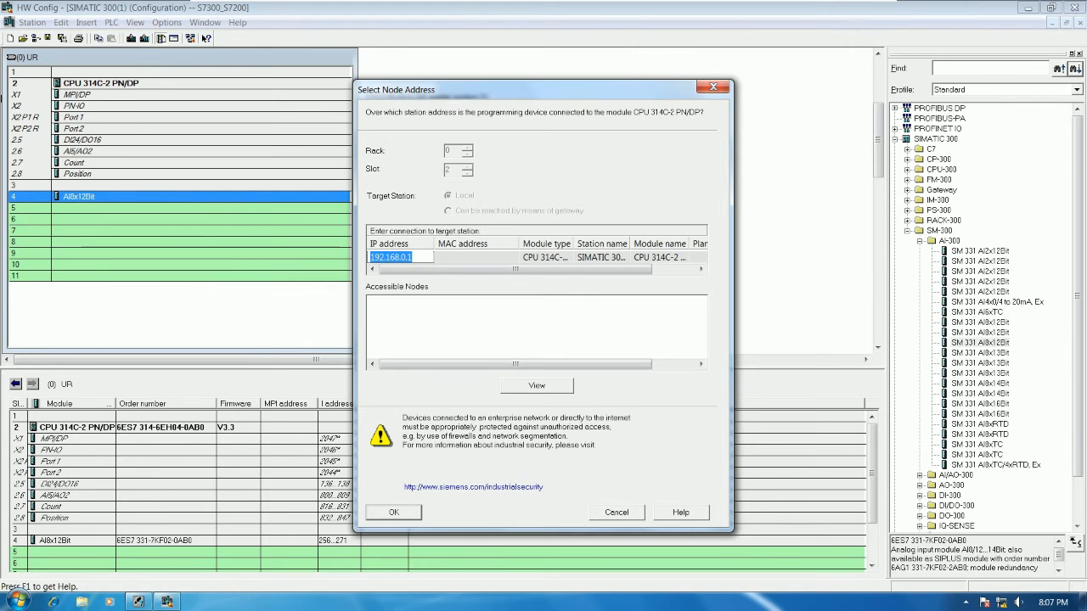
pyautogui.moveTo(573, 244); pyautogui.dragTo(599, 245)
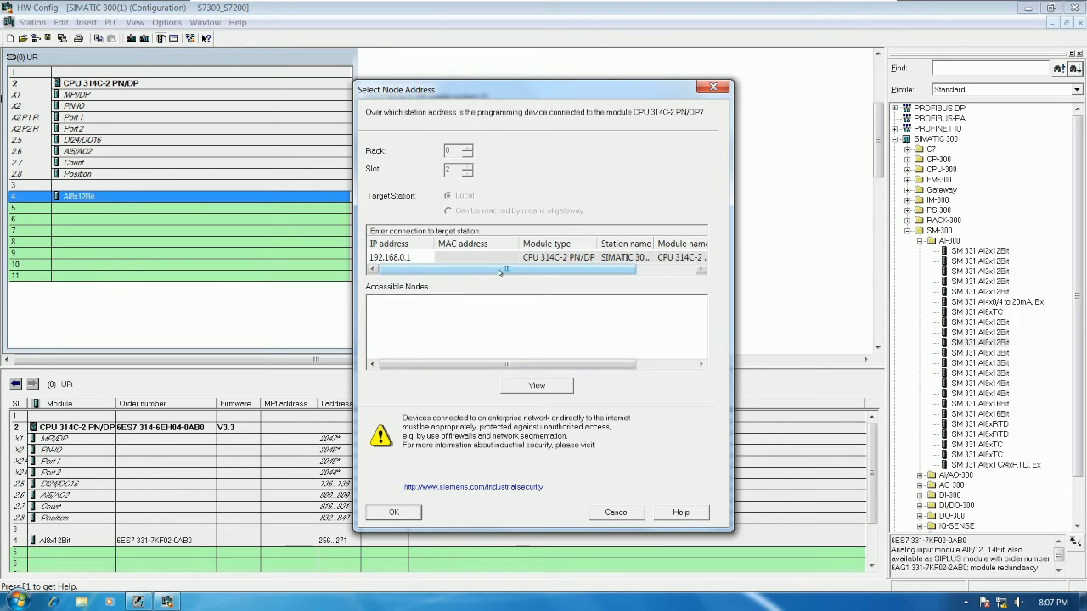
pyautogui.click(517, 384)
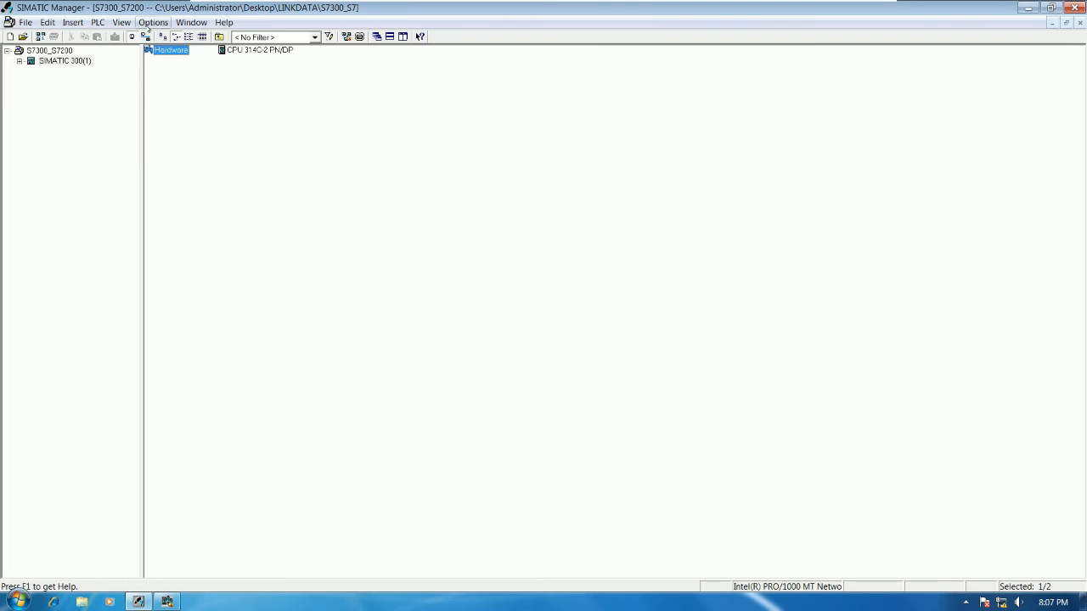
# Step: Check the active PG/PC interface assignment in SIMATIC Manager and return to HW Config
pyautogui.click(153, 22)
pyautogui.click(194, 300)
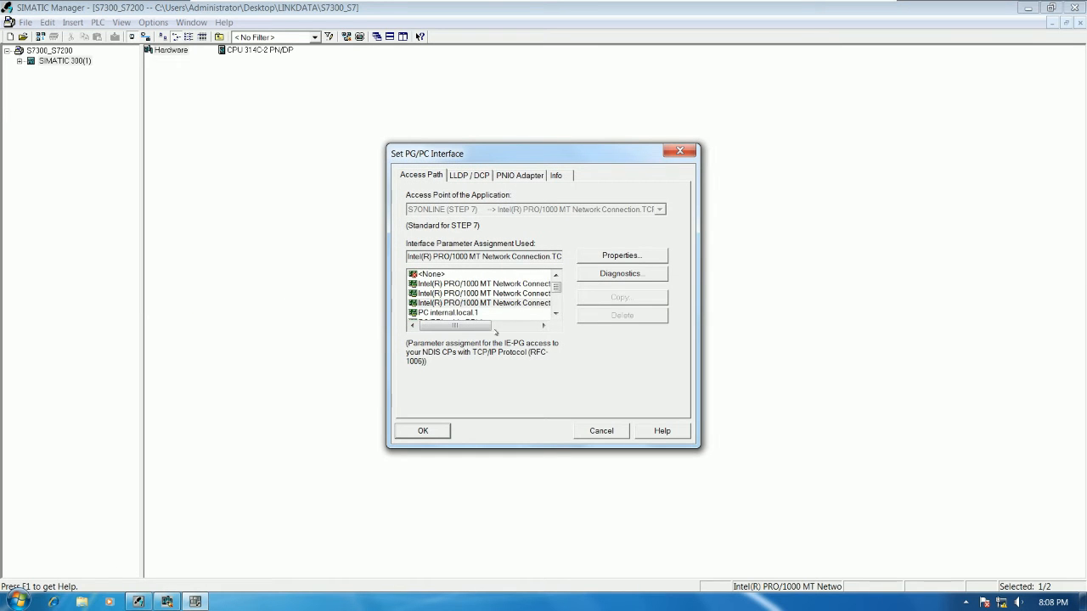
pyautogui.moveTo(474, 327); pyautogui.dragTo(524, 329)
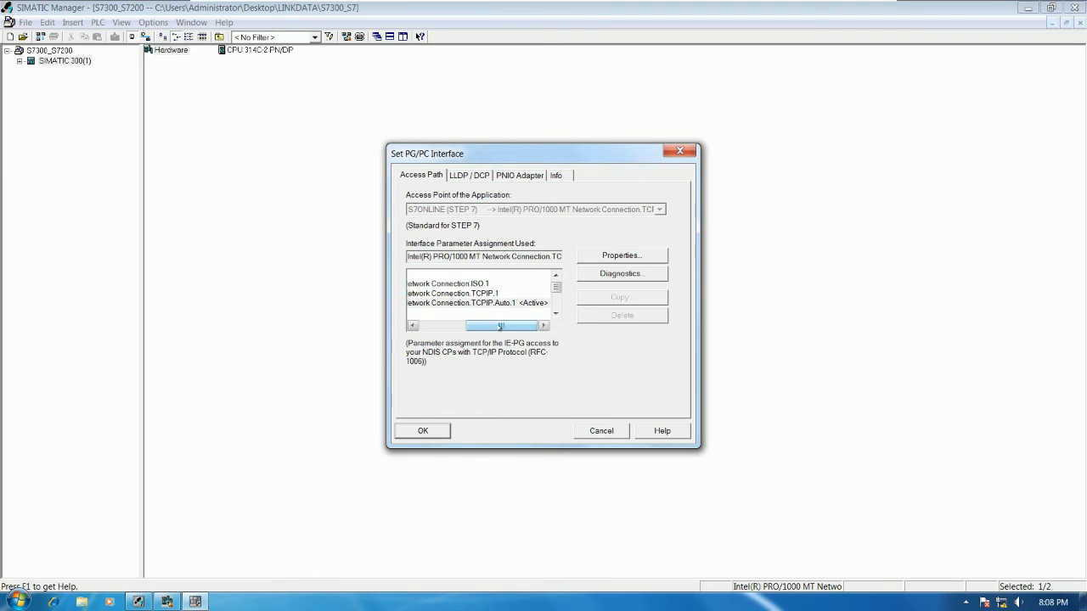
pyautogui.moveTo(502, 330); pyautogui.dragTo(461, 333)
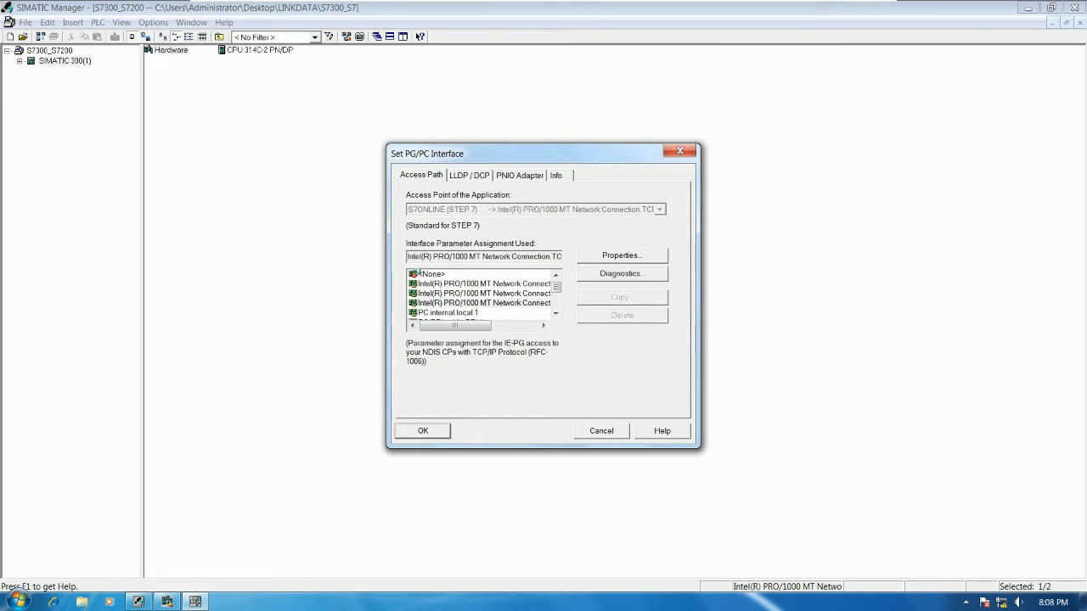
pyautogui.press('Return')
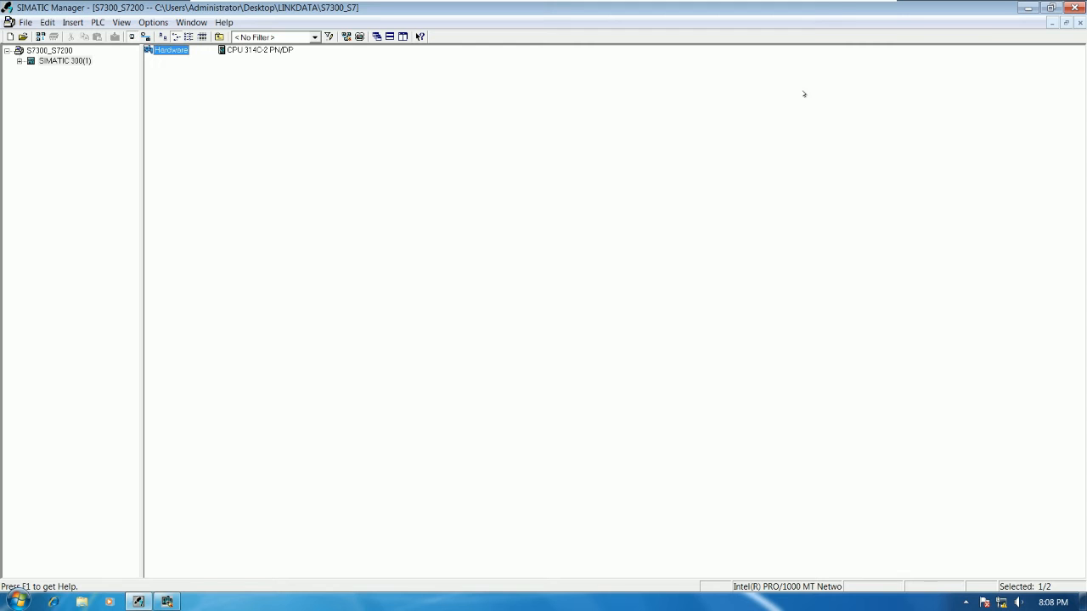
pyautogui.click(1027, 7)
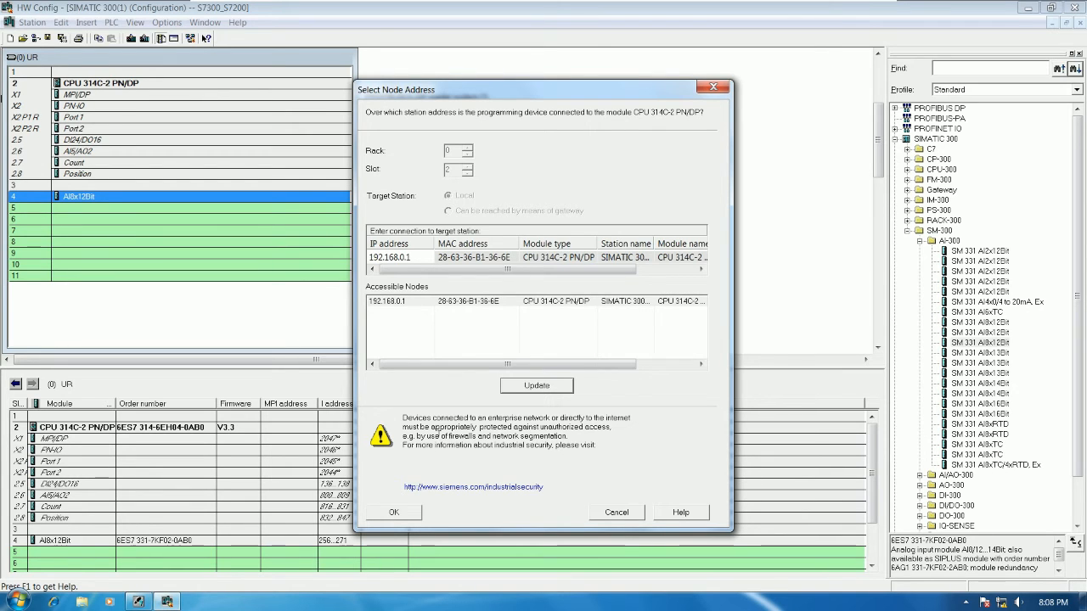
# Step: Select the accessible node 192.168.0.1, download the configuration with the CPU stopped, and restart the CPU
pyautogui.click(470, 303)
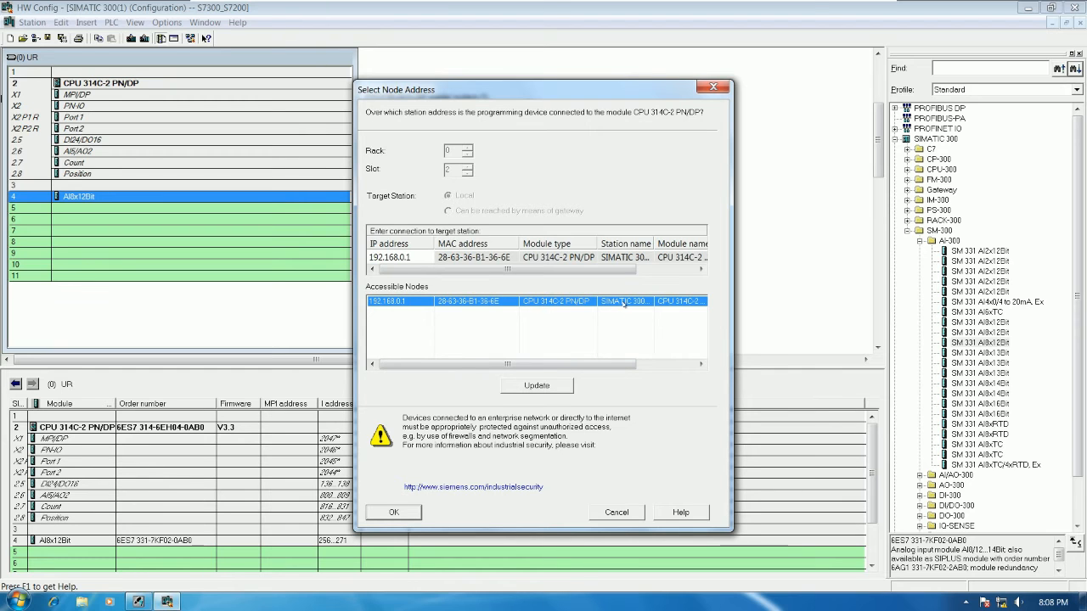
pyautogui.click(636, 367)
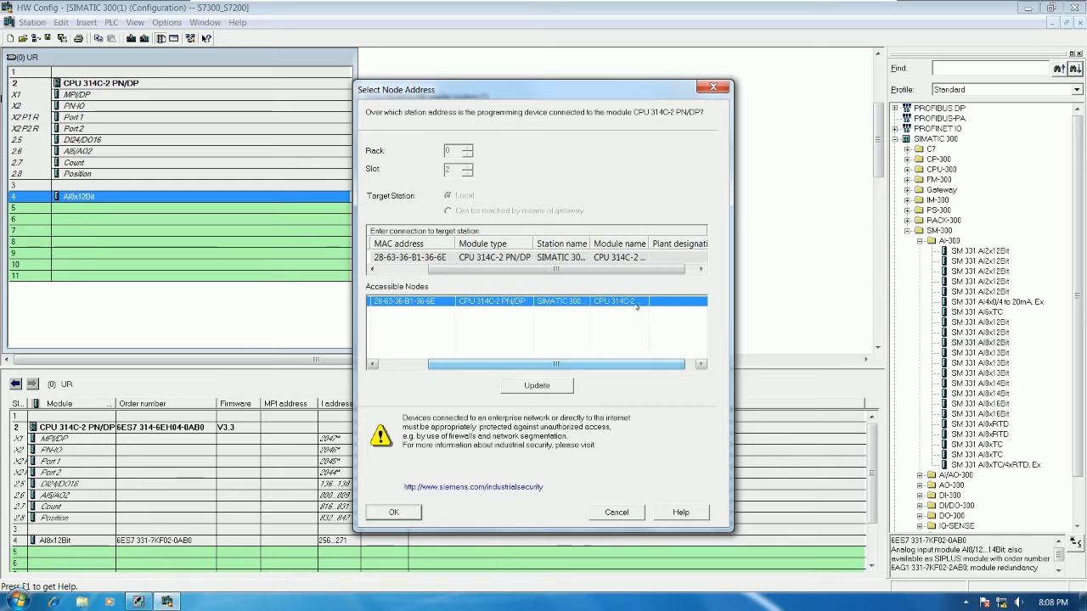
pyautogui.moveTo(637, 367); pyautogui.dragTo(577, 366)
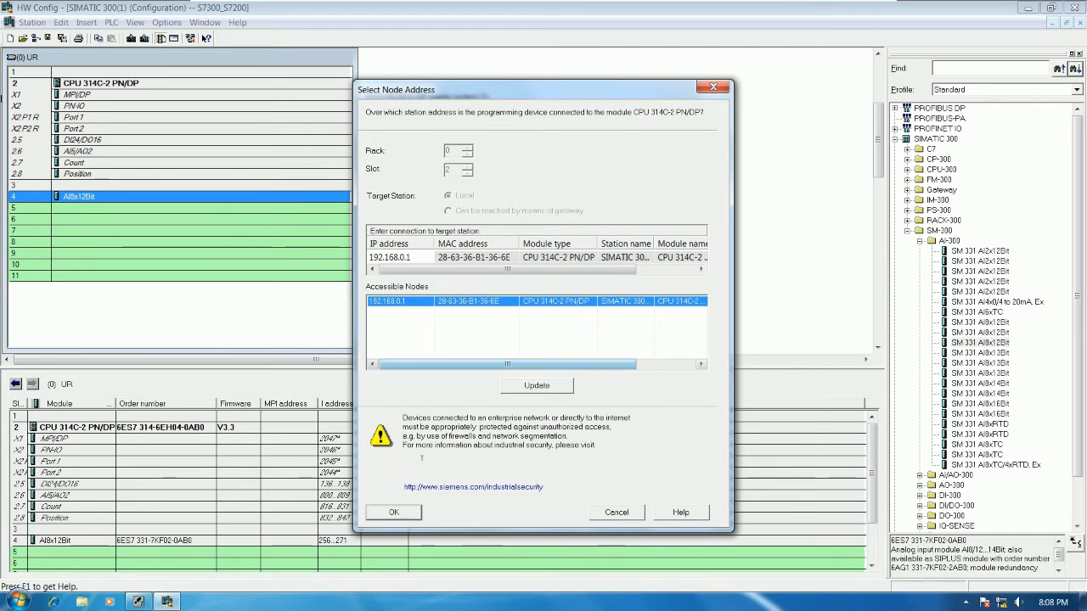
pyautogui.click(393, 512)
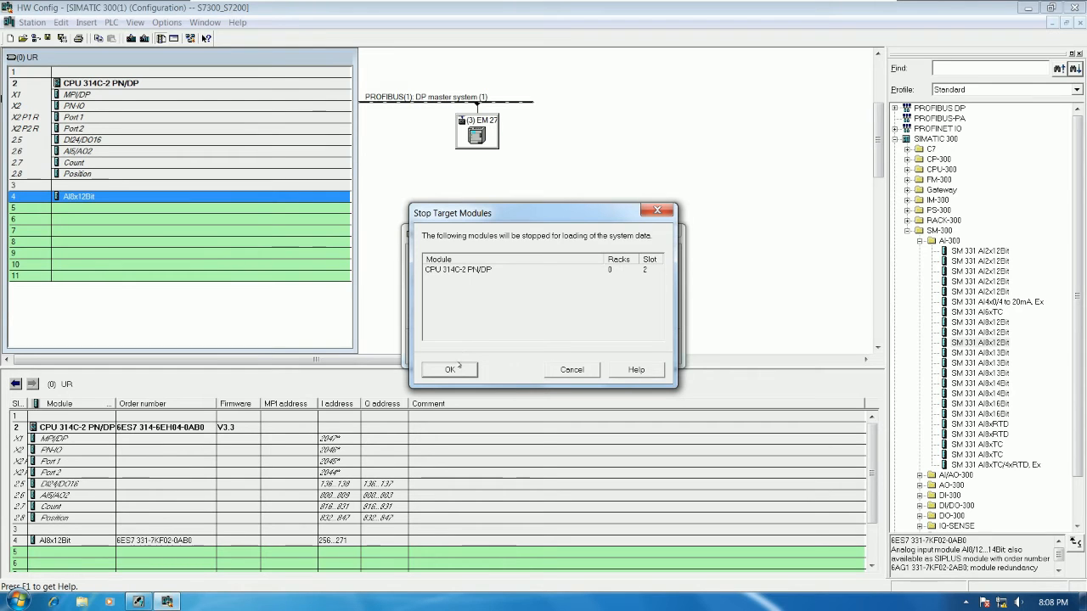
pyautogui.click(450, 370)
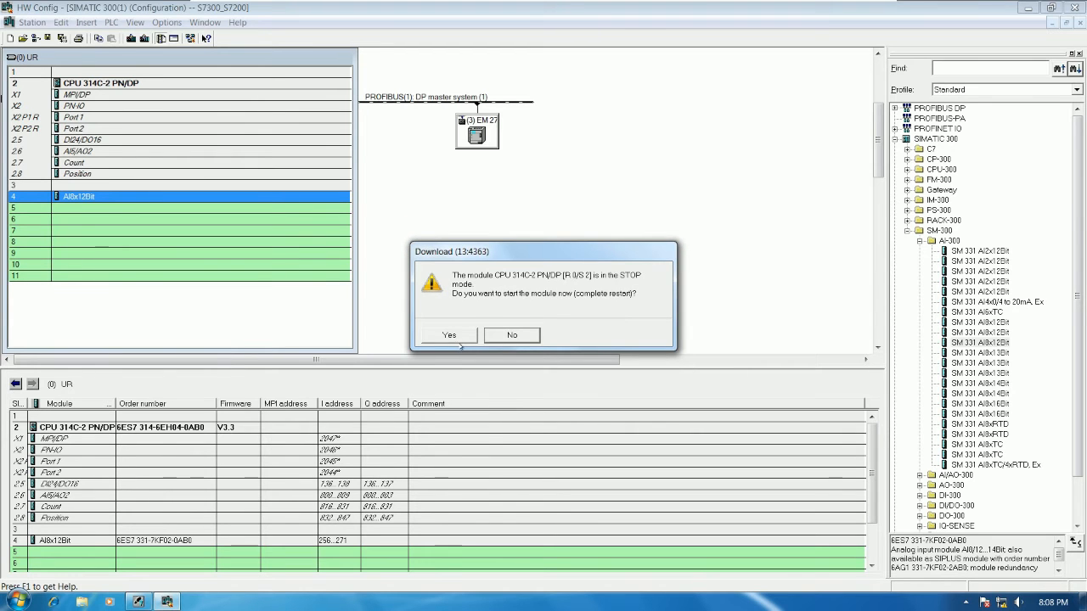
pyautogui.click(451, 335)
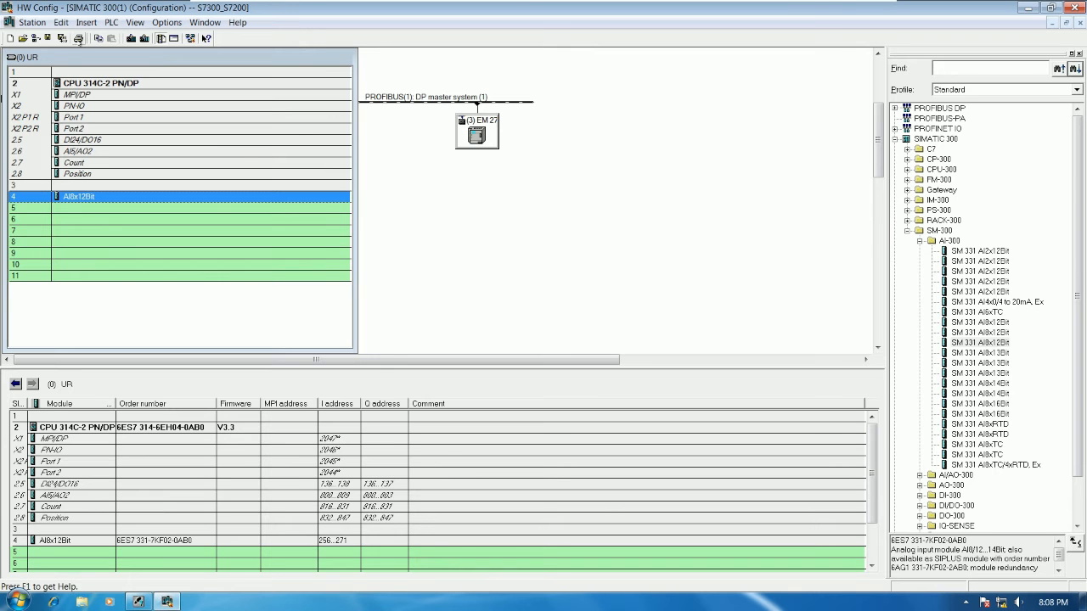
# Step: Switch to SIMATIC Manager and open the Blocks folder of S7 Program(1) under CPU 314C-2 PN/DP
pyautogui.click(78, 39)
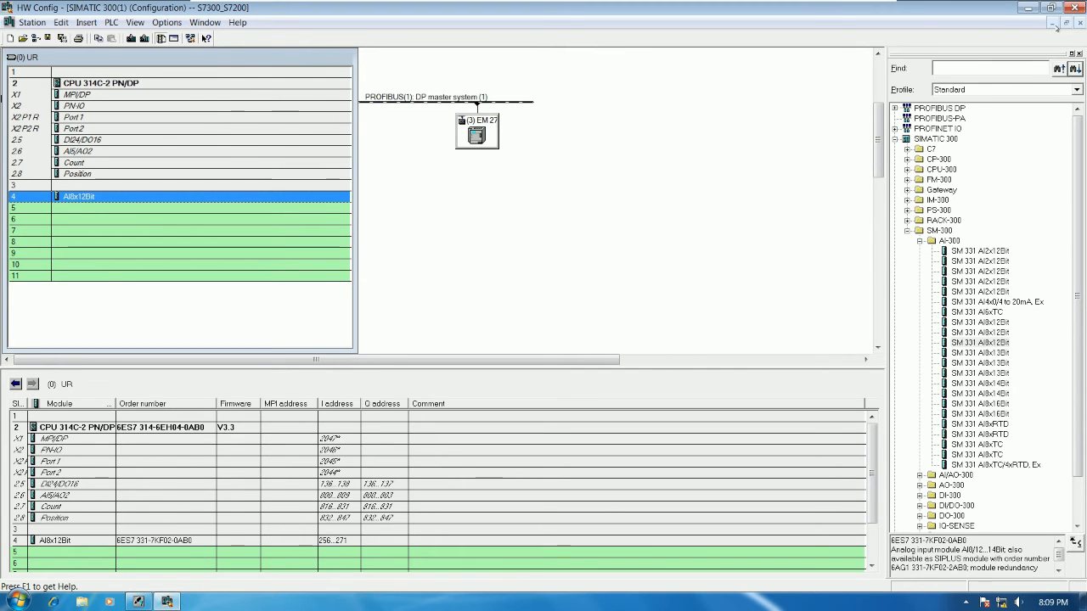
pyautogui.click(1027, 8)
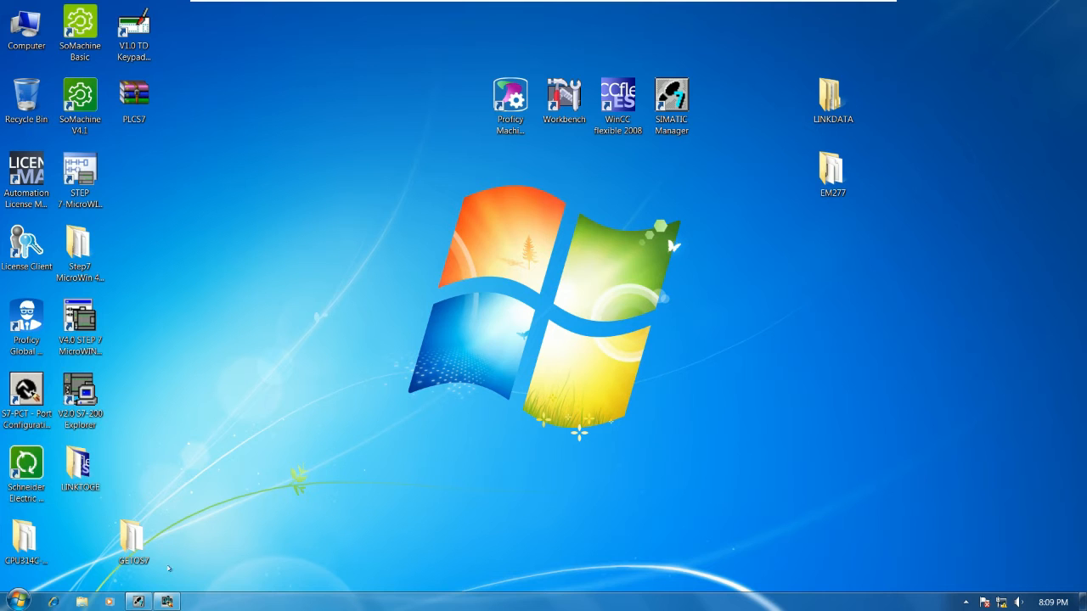
pyautogui.click(138, 601)
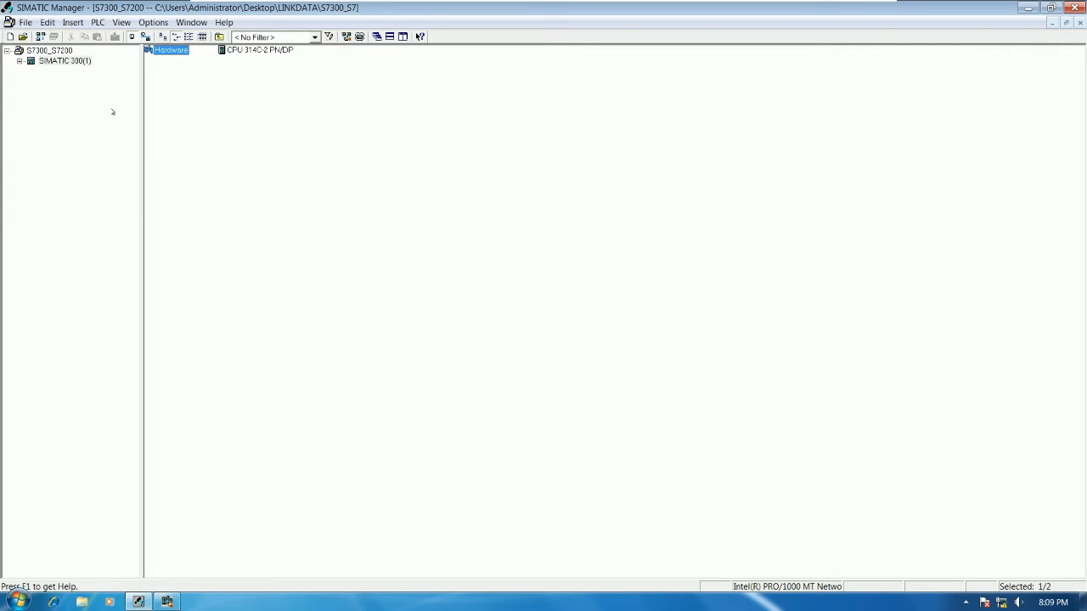
pyautogui.click(20, 62)
pyautogui.click(32, 71)
pyautogui.click(45, 81)
pyautogui.click(88, 102)
# Step: Open organization block OB1 in the program editor with LAD as its language
pyautogui.doubleClick(233, 50)
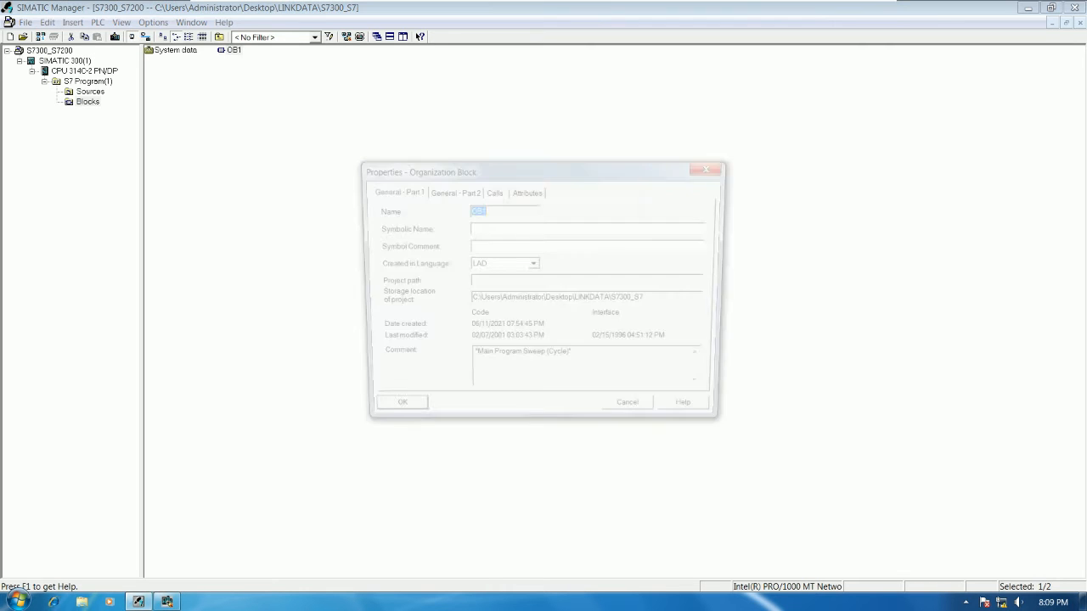
pyautogui.click(514, 264)
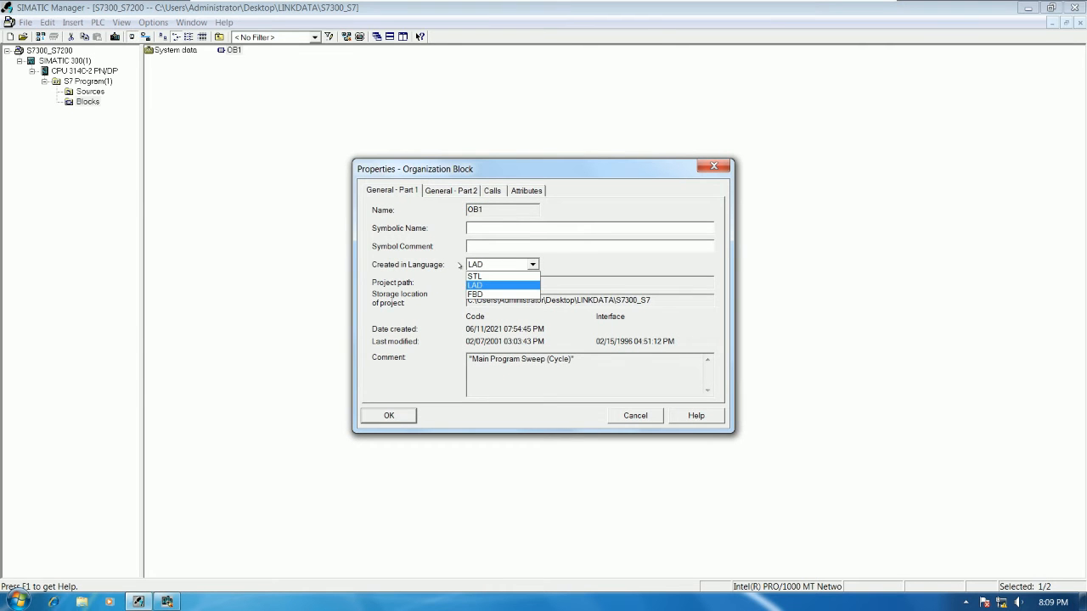
pyautogui.click(484, 286)
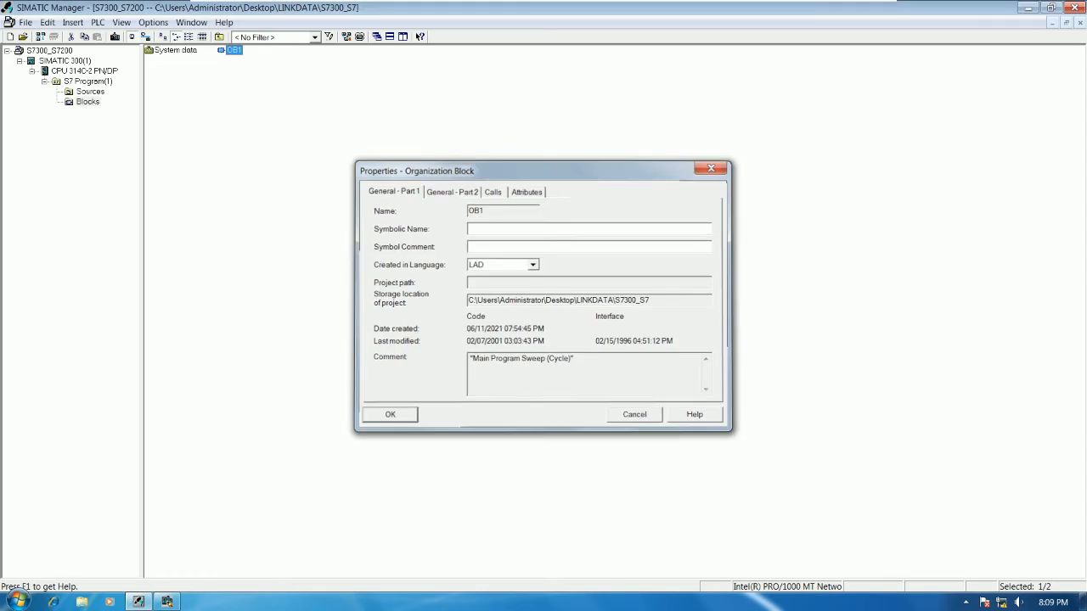
pyautogui.click(390, 413)
pyautogui.press('Return')
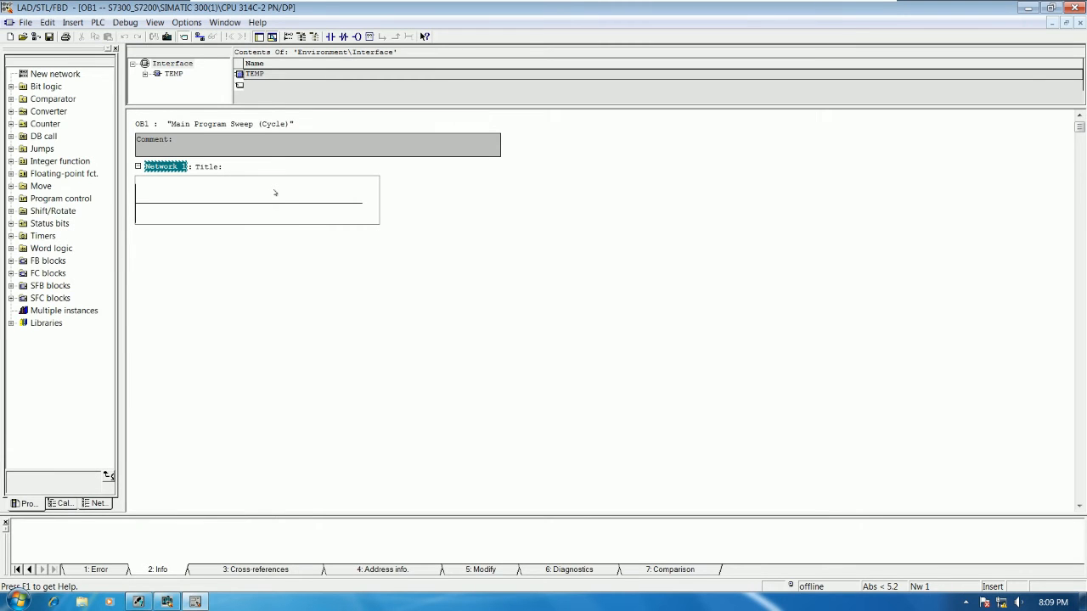
# Step: Title Network 1 of OB1 "SEND DATA FROM PLC S7-300 TO PLC S7-200"
pyautogui.click(252, 173)
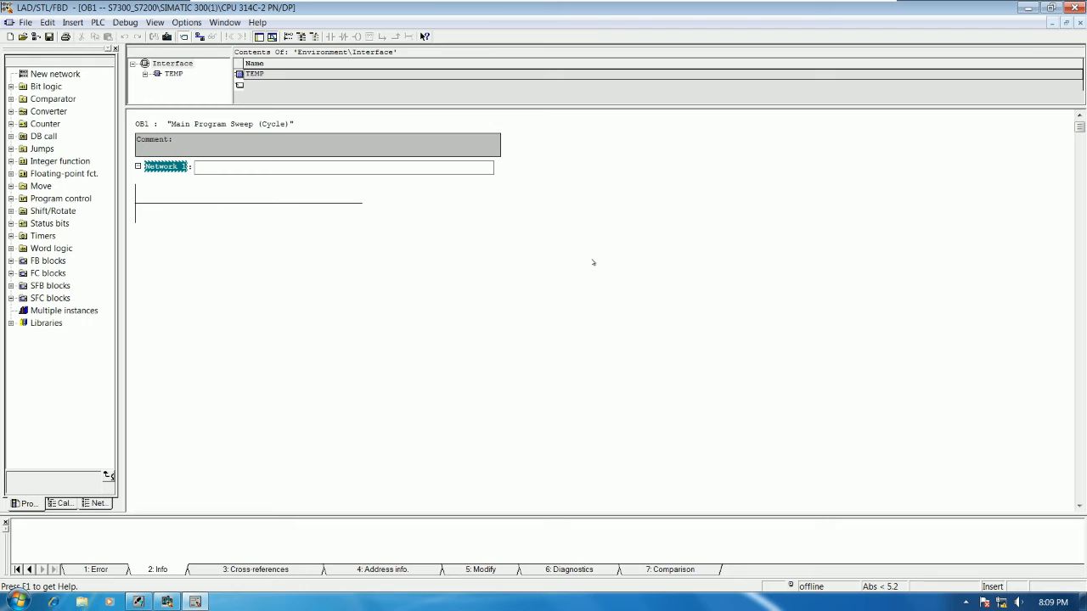
pyautogui.write('END DATA FROM PLC S7-300 TO PLC S7-200')
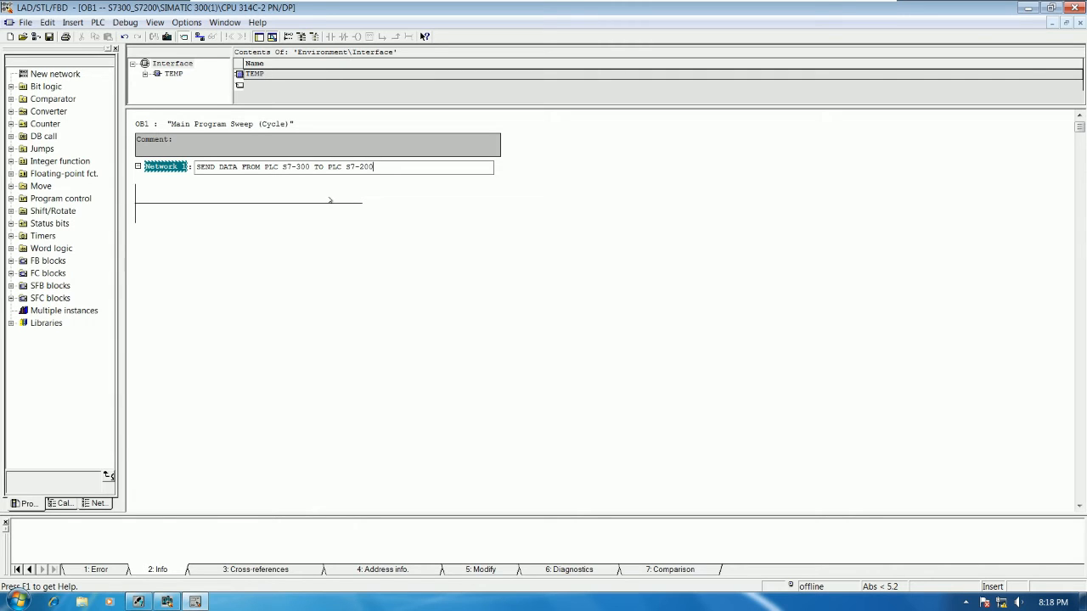
pyautogui.click(413, 201)
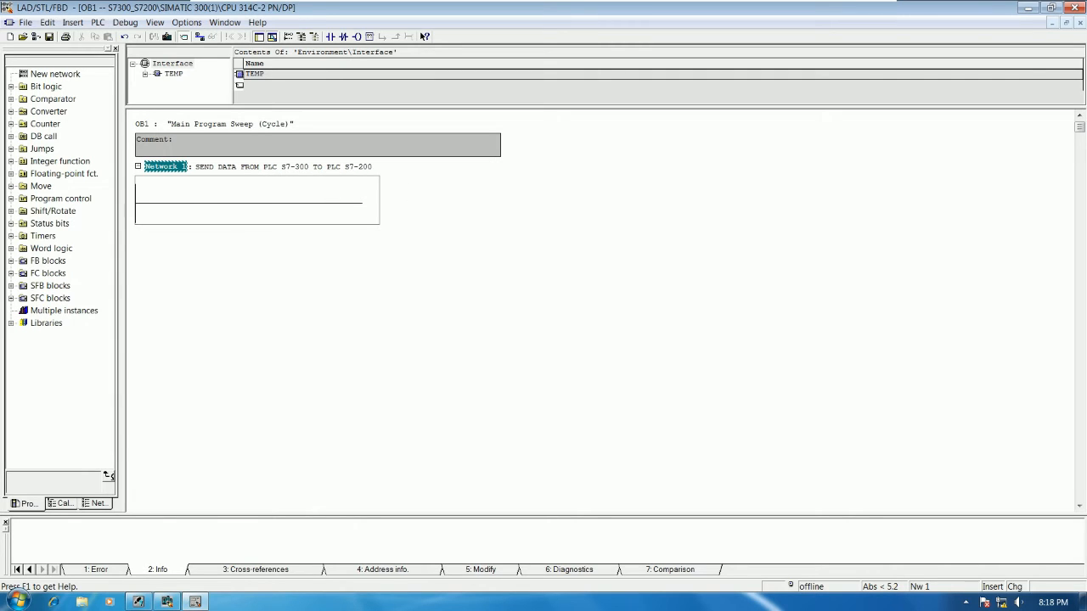
# Step: Check the EM 277 slave's input and output addresses in HW Config, and insert a MOVE box on Network 1's rung in OB1
pyautogui.click(264, 204)
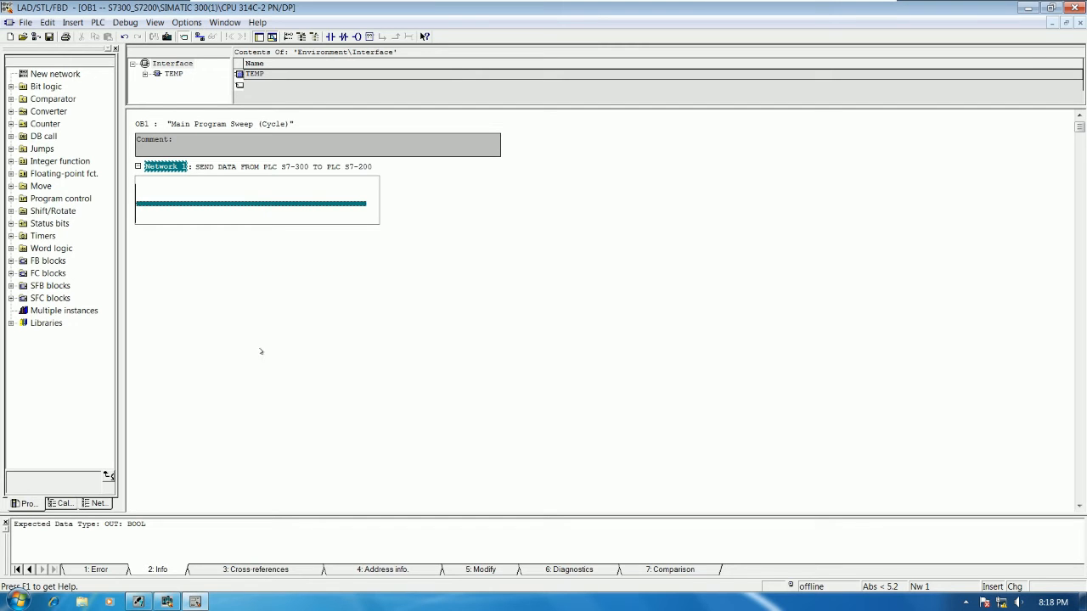
pyautogui.click(166, 602)
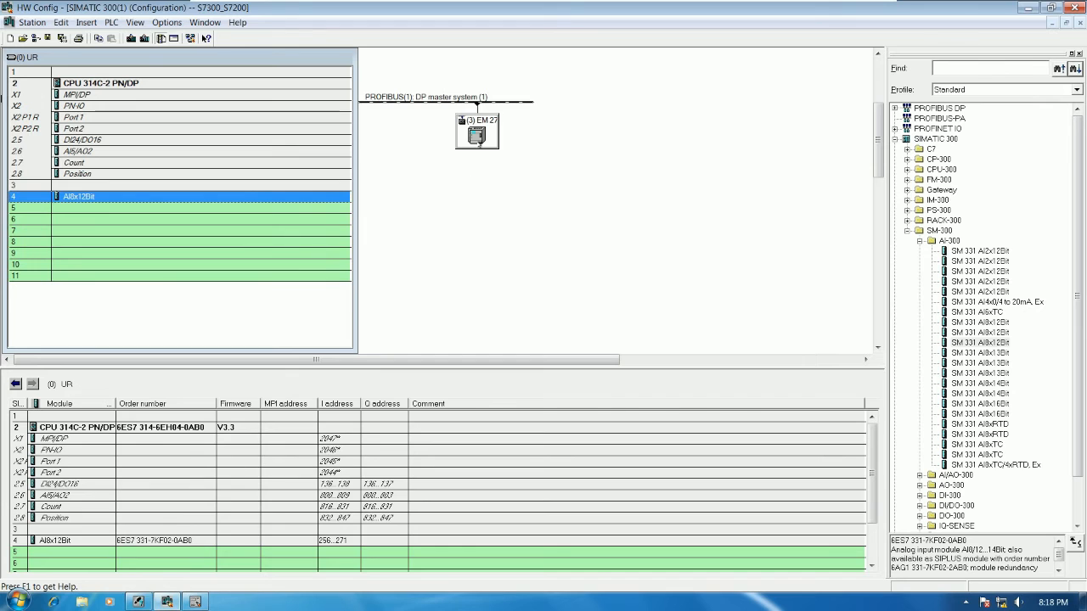
pyautogui.click(478, 136)
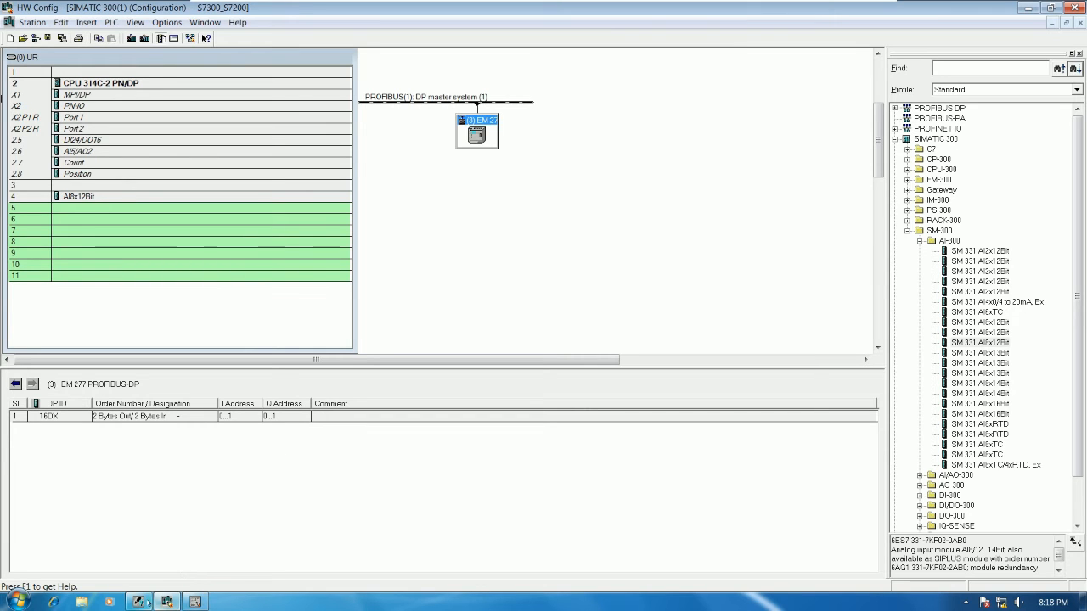
pyautogui.click(195, 602)
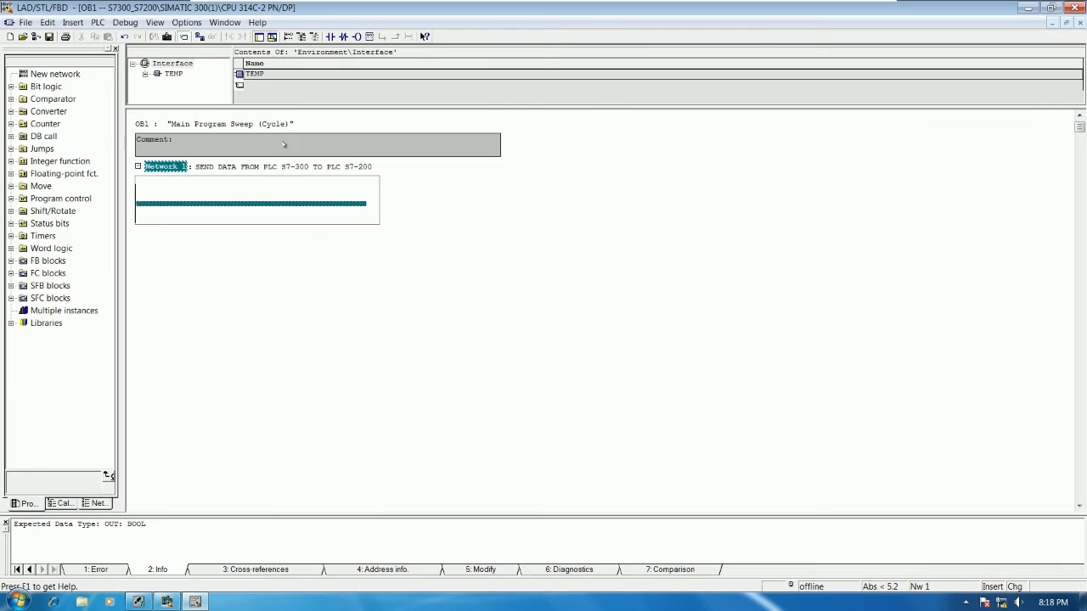
pyautogui.click(368, 35)
pyautogui.write('move')
pyautogui.press('Return')
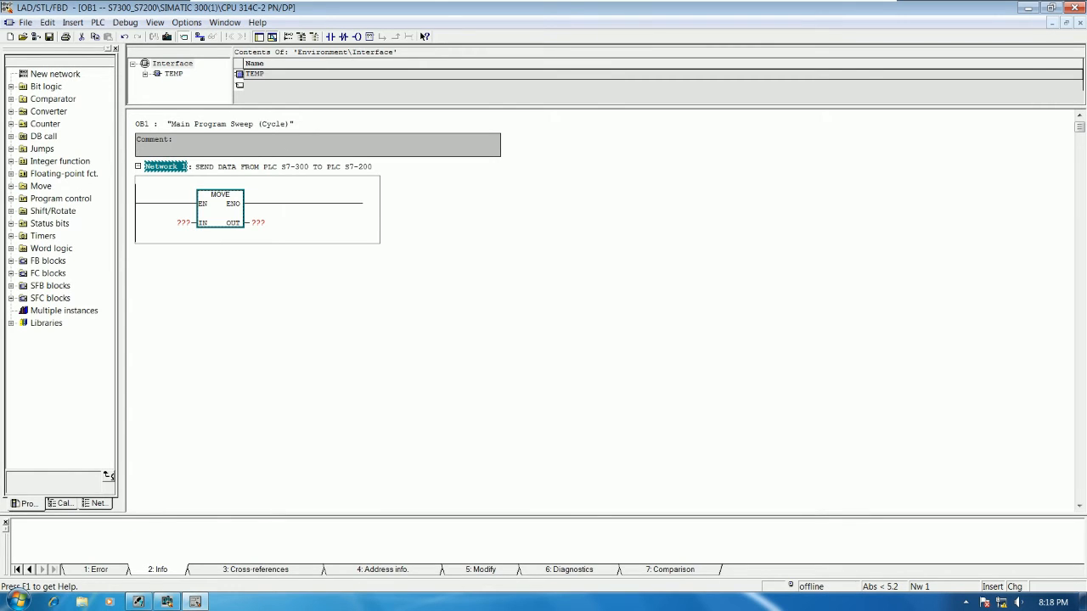
# Step: Assign address IB100 to the IN parameter of the MOVE box in Network 1
pyautogui.scroll(5, 480, 259)
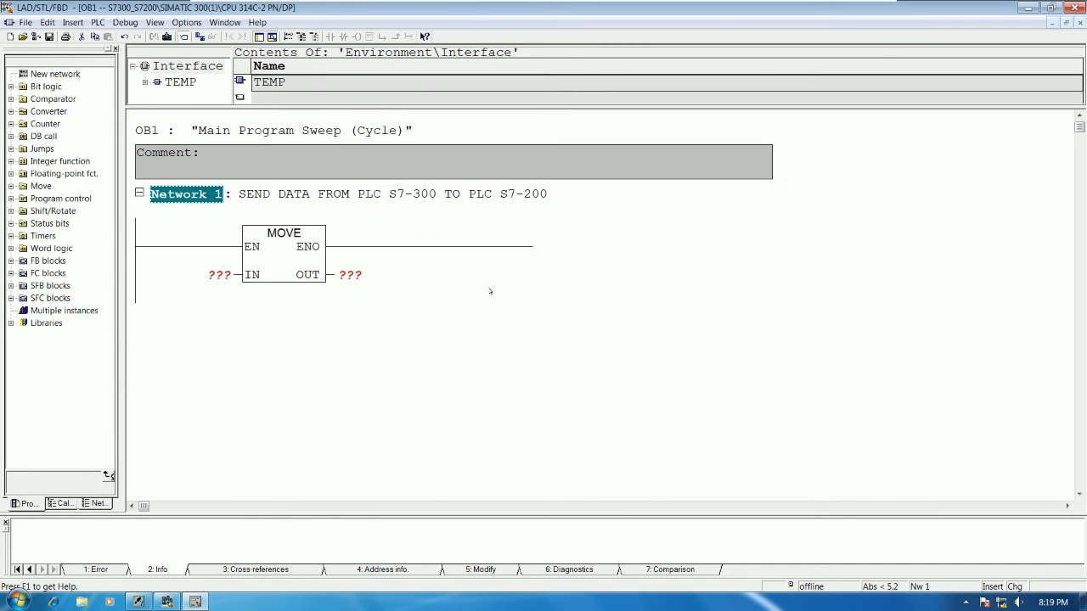
pyautogui.click(219, 274)
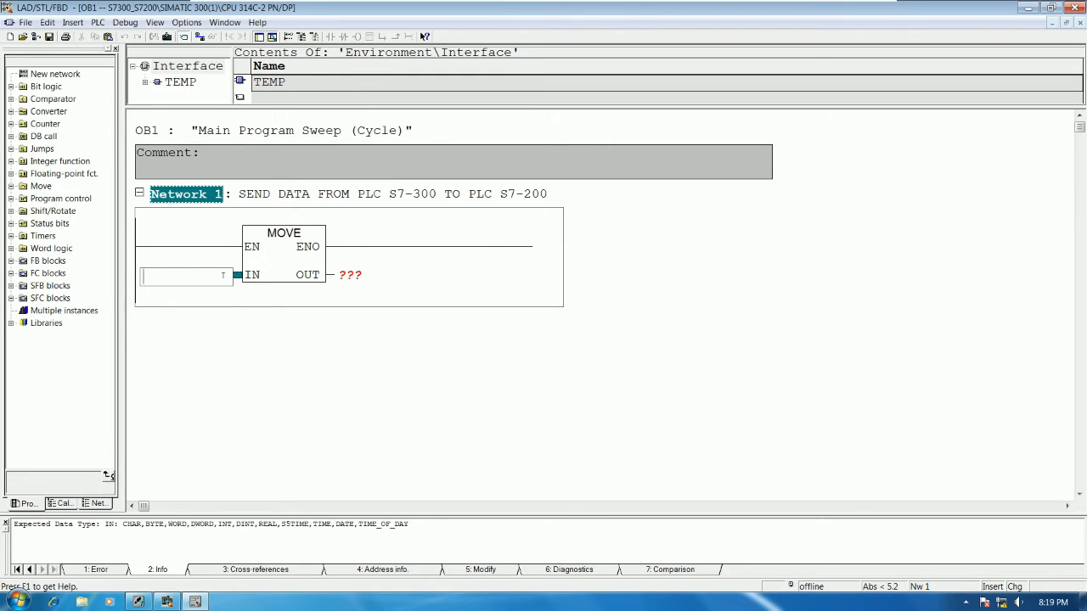
pyautogui.write('IB')
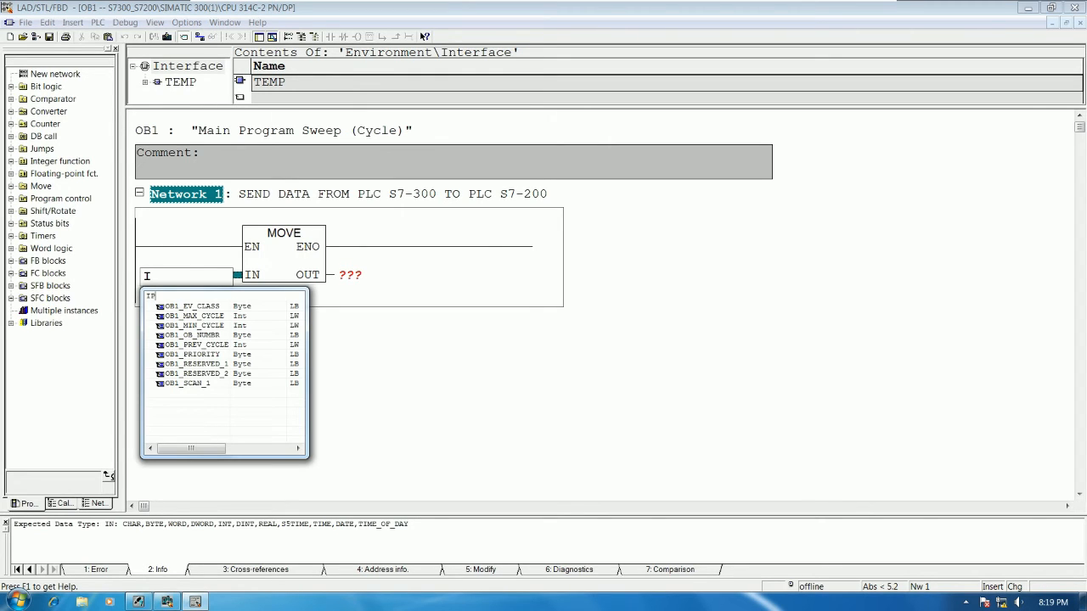
pyautogui.write('100')
pyautogui.press('Return')
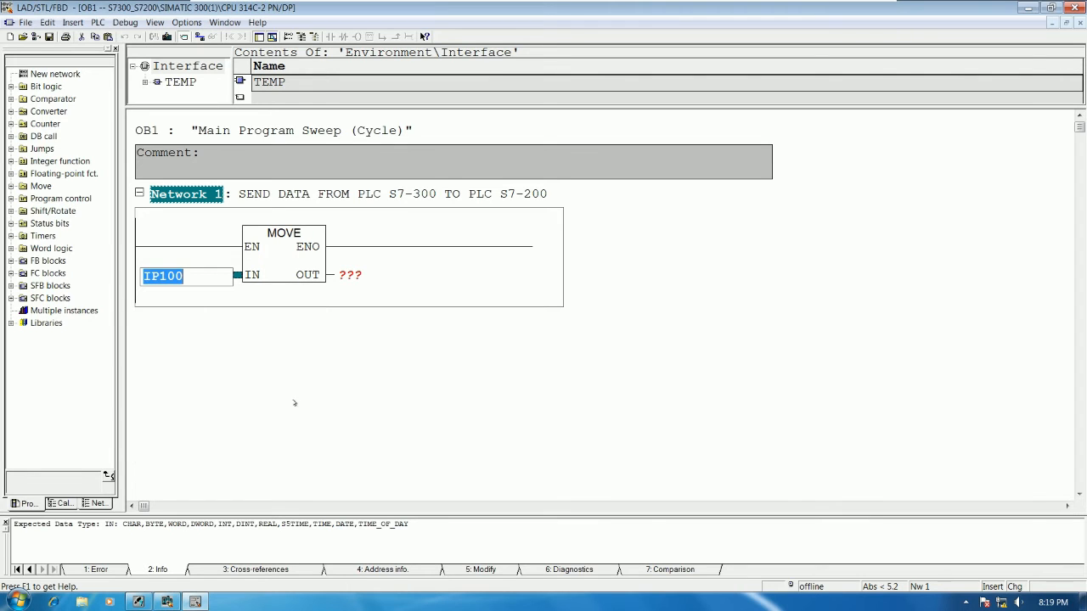
pyautogui.click(335, 320)
pyautogui.click(218, 276)
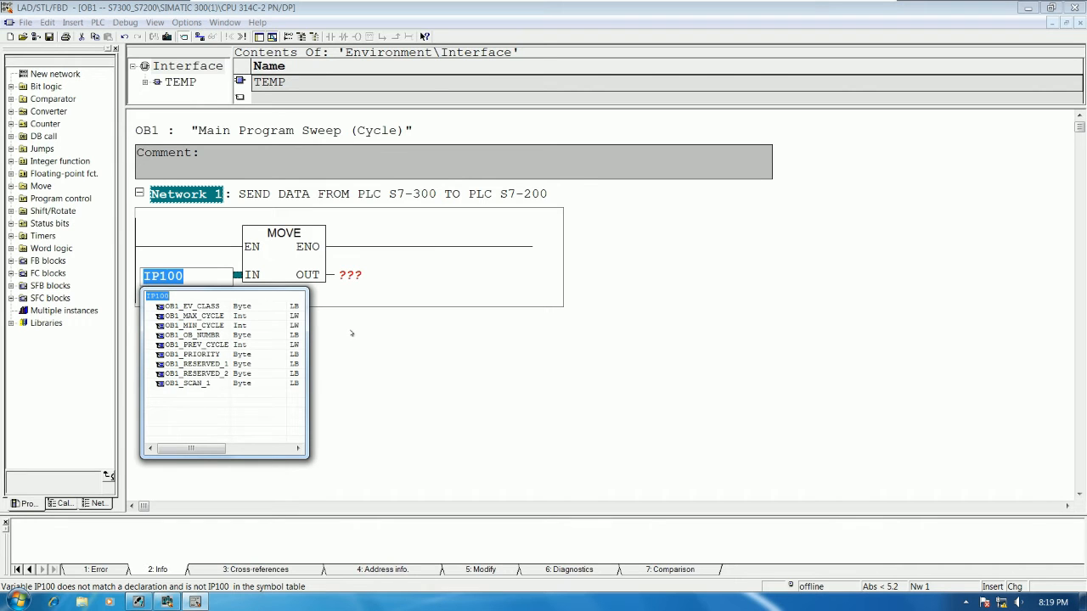
pyautogui.write('IB100')
pyautogui.press('Return')
pyautogui.click(371, 345)
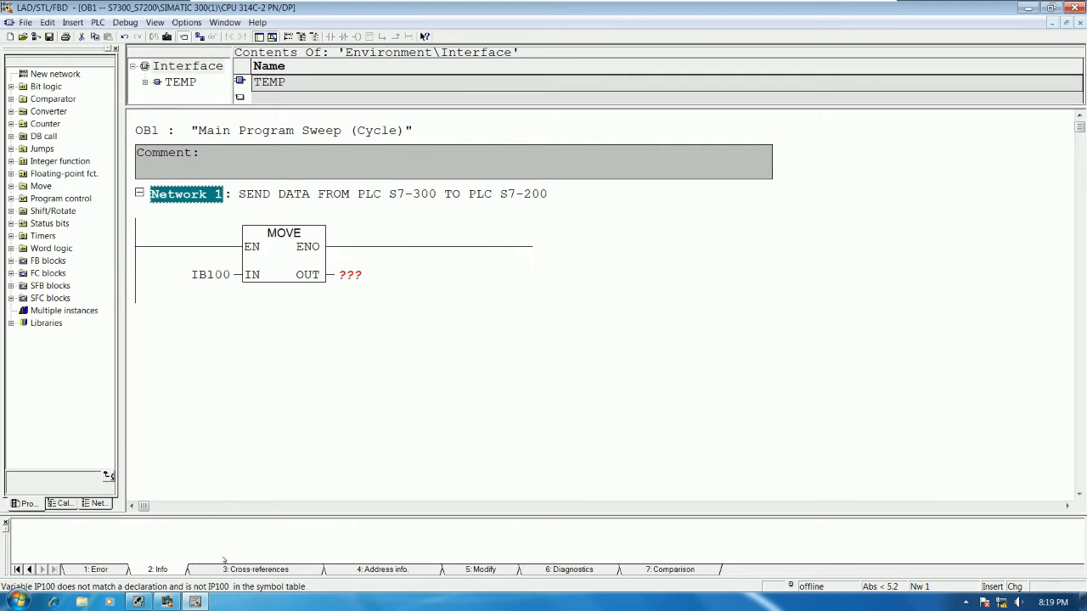
# Step: Check the EM 277 output address in HW Config, and assign QB0 to the OUT parameter of Network 1's MOVE box
pyautogui.click(167, 602)
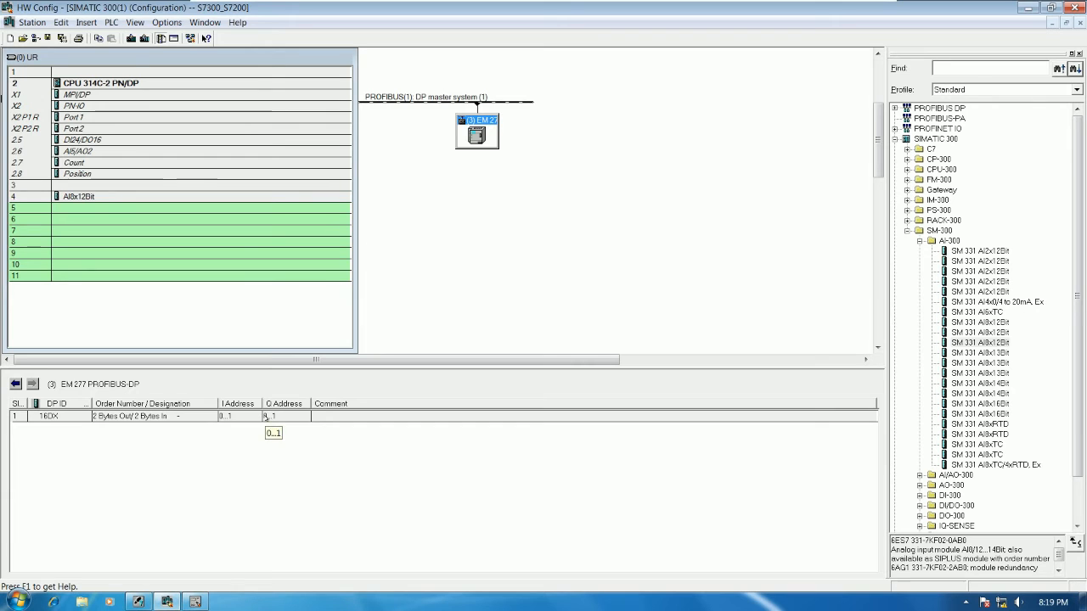
pyautogui.click(196, 601)
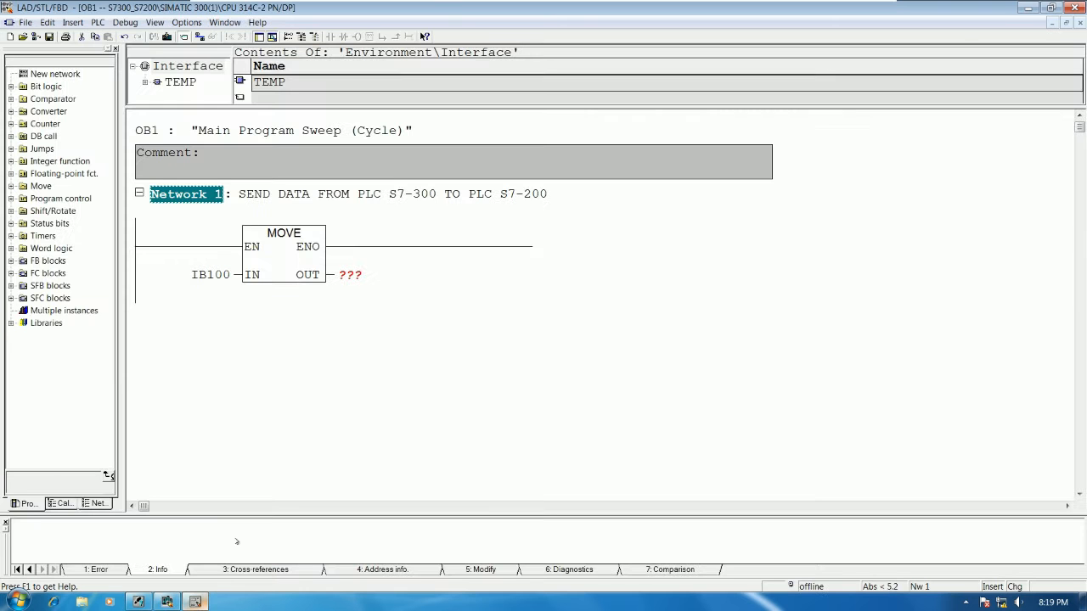
pyautogui.click(356, 277)
pyautogui.write('QB0')
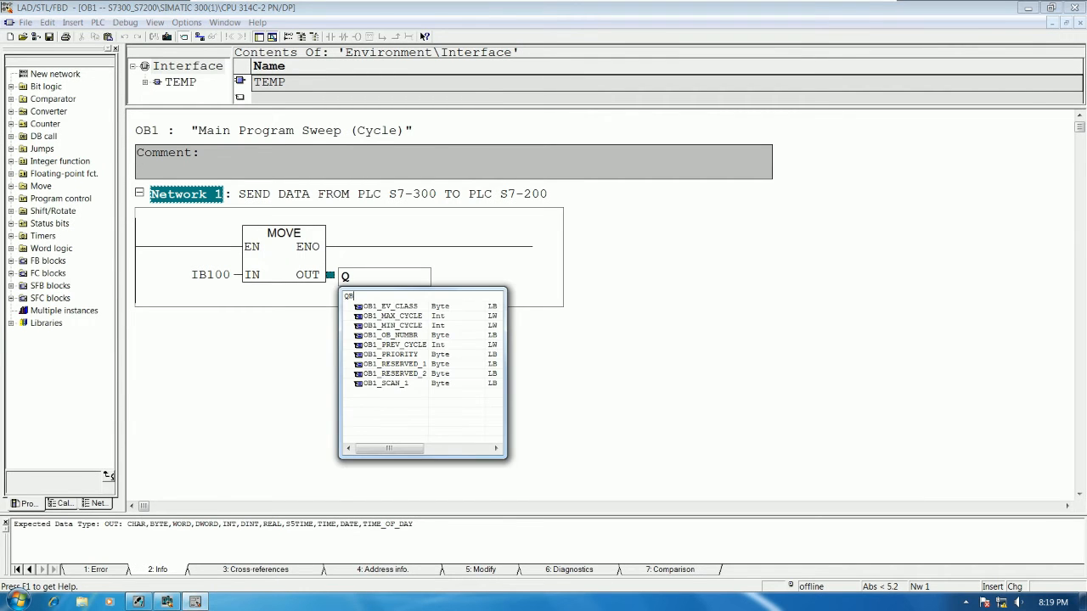
pyautogui.press('Return')
pyautogui.press('Return')
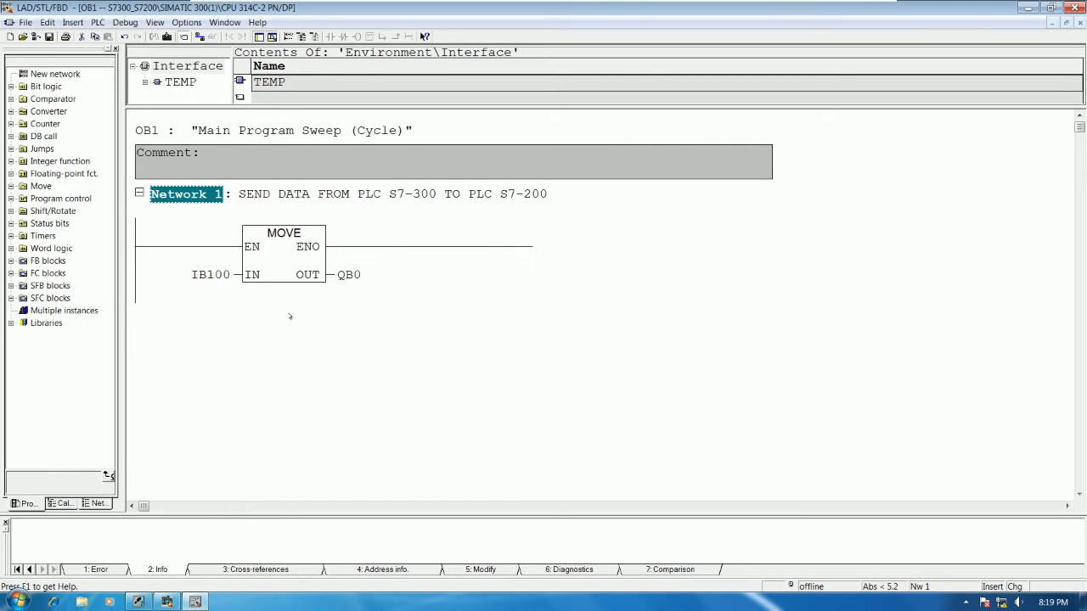
# Step: Extend the title of Network 1 to "SEND DATA FROM PLC S7-300 TO PLC S7-200 BYTE NUMBER1"
pyautogui.rightClick(264, 302)
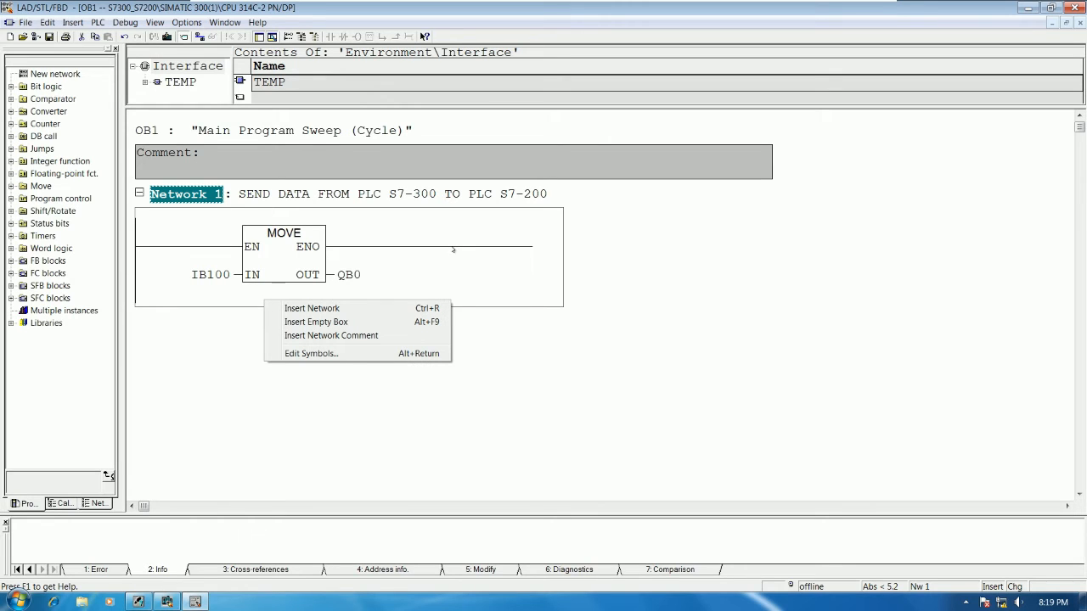
pyautogui.click(226, 344)
pyautogui.click(544, 195)
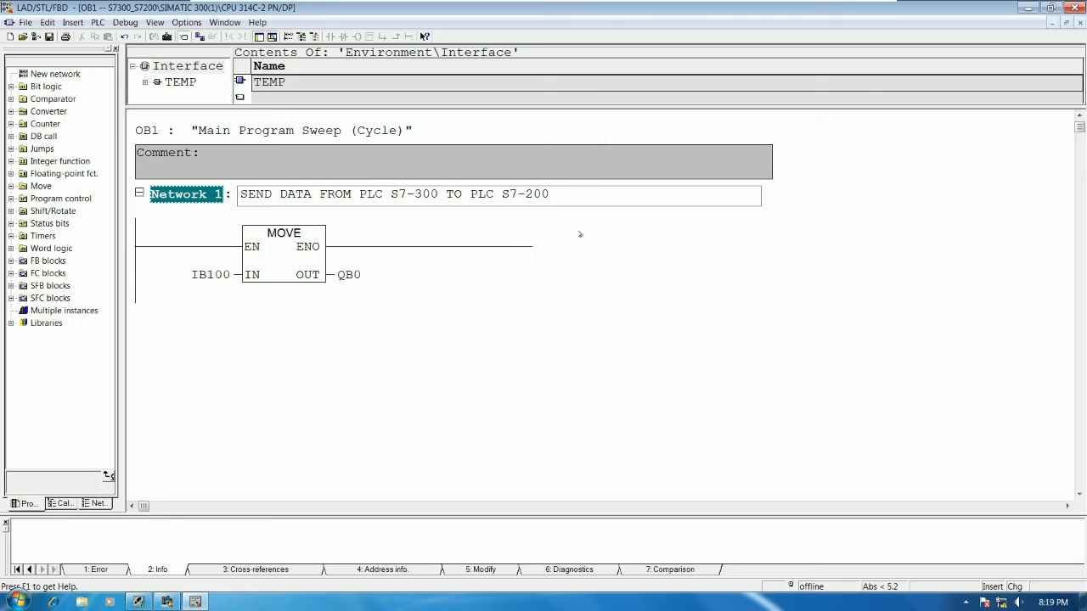
pyautogui.write('1 BYTE')
pyautogui.click(571, 194)
pyautogui.press('BackSpace')
pyautogui.press('BackSpace')
pyautogui.press('BackSpace')
pyautogui.write('NUMBER1')
pyautogui.click(578, 379)
# Step: Insert a new network below Network 1 in OB1
pyautogui.click(408, 274)
pyautogui.click(480, 281)
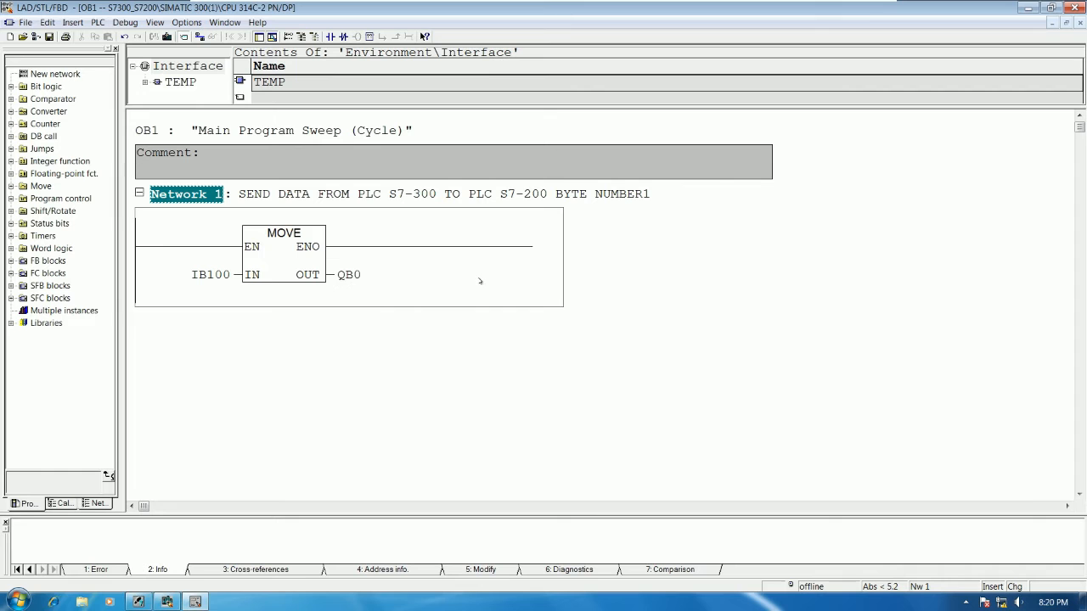
pyautogui.rightClick(480, 281)
pyautogui.click(530, 287)
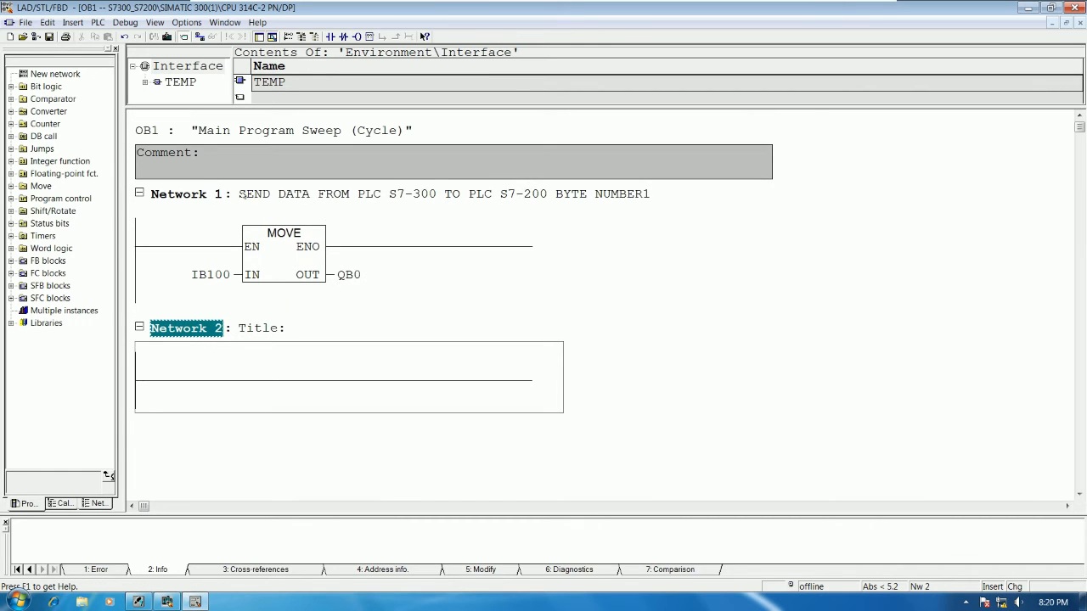
# Step: Copy Network 1's title to Network 2 and change its ending to "BYTE NUMBER2"
pyautogui.click(243, 195)
pyautogui.moveTo(243, 194); pyautogui.dragTo(657, 203)
pyautogui.hotkey('ctrl', 'c')
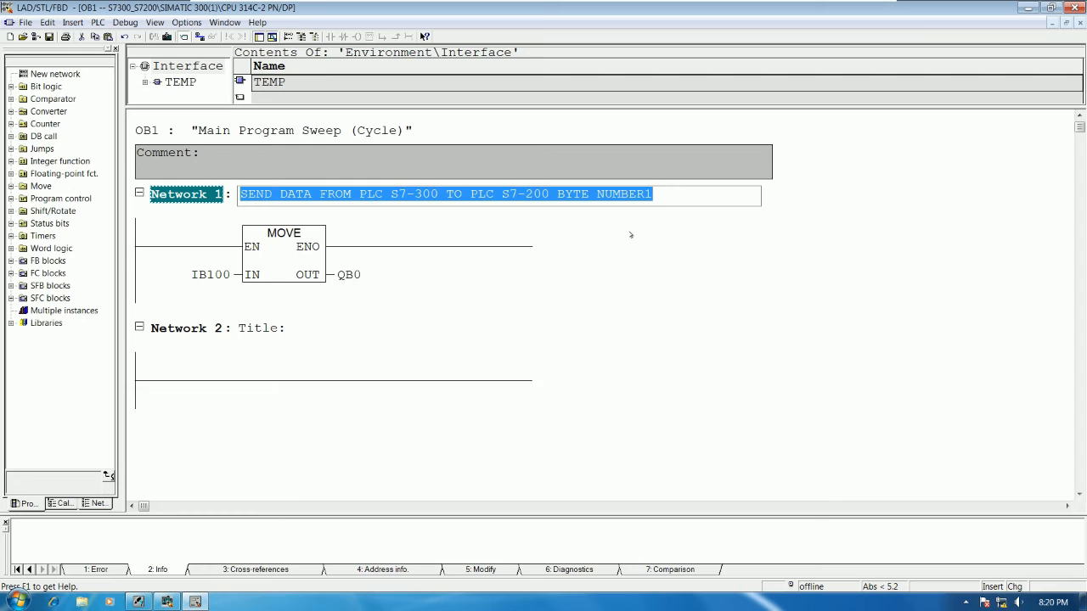
pyautogui.click(303, 336)
pyautogui.hotkey('ctrl', 'v')
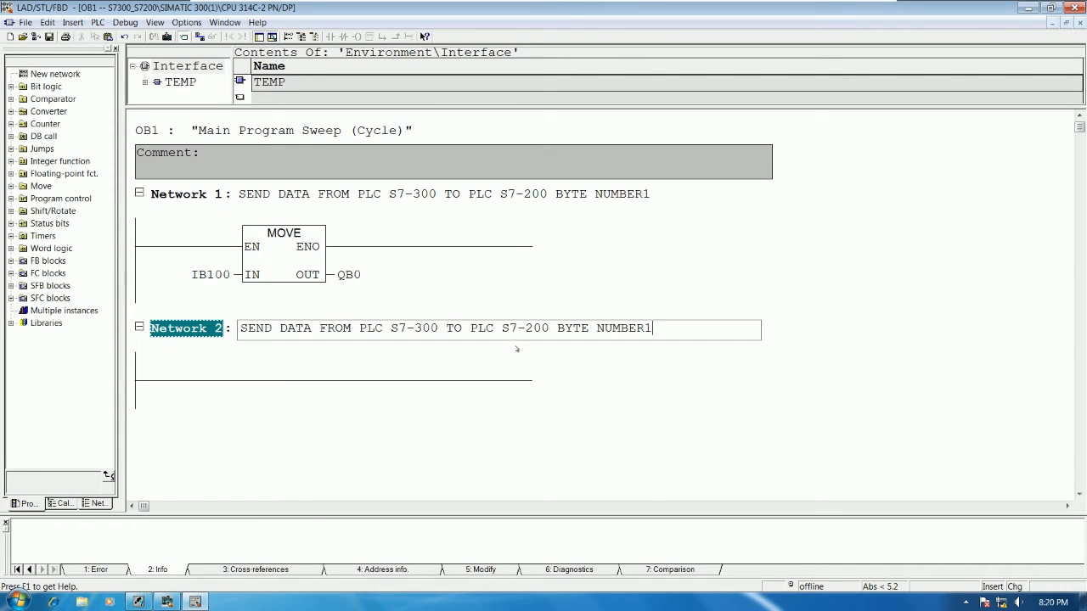
pyautogui.press('BackSpace')
pyautogui.write('2')
pyautogui.click(670, 403)
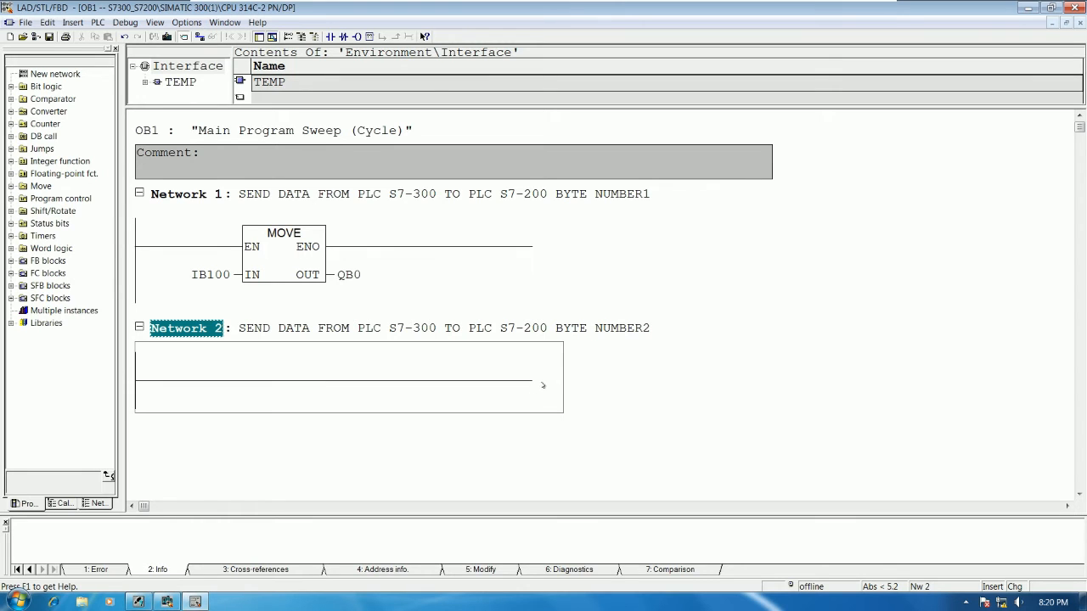
# Step: Insert a MOVE box on the empty rung of Network 2
pyautogui.click(279, 382)
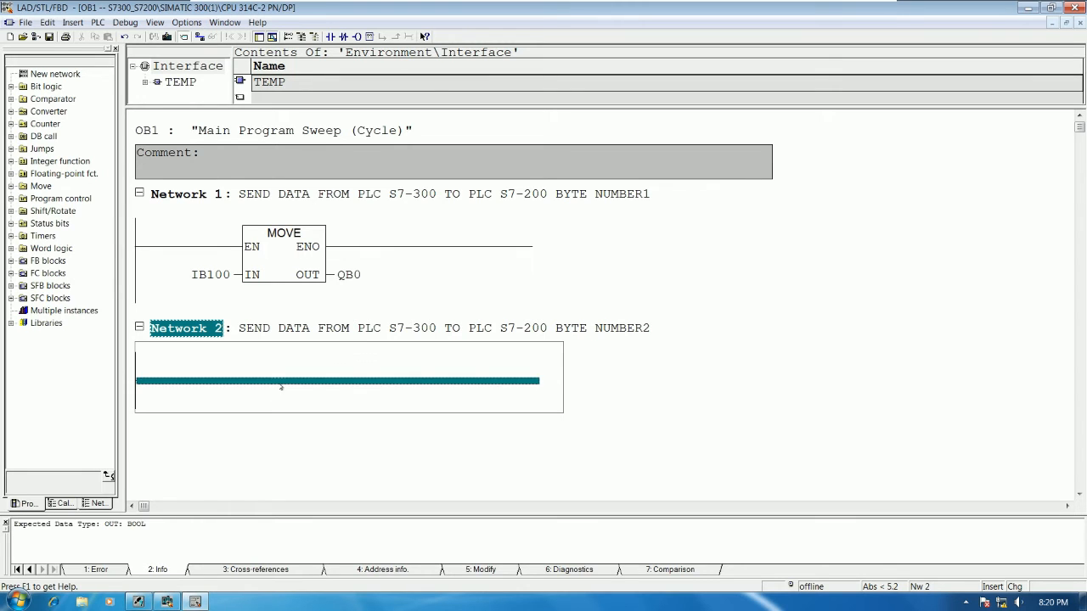
pyautogui.click(368, 36)
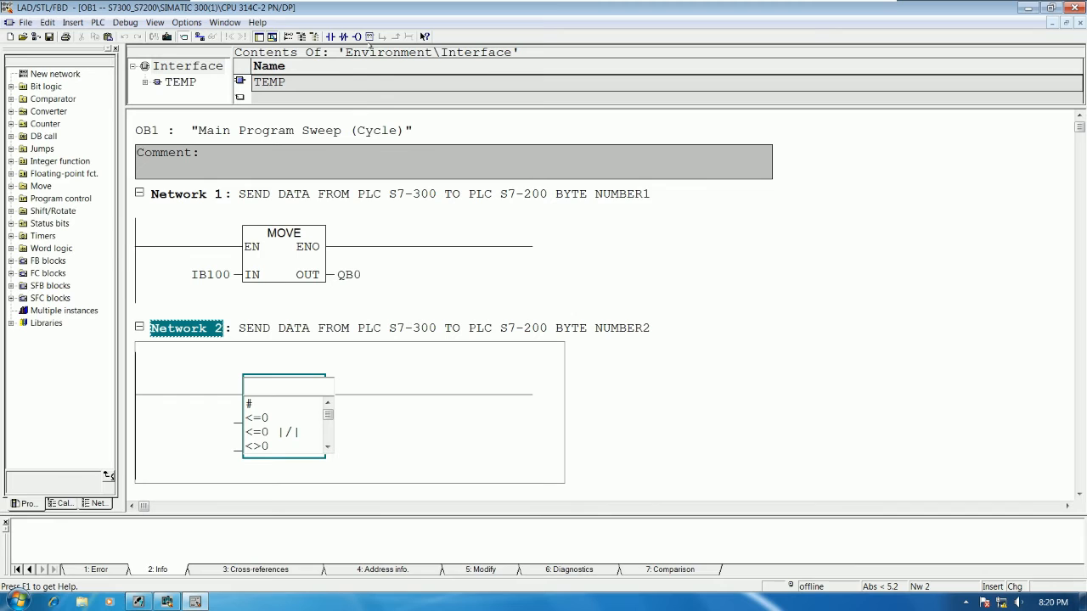
pyautogui.write('MOVE')
pyautogui.press('Return')
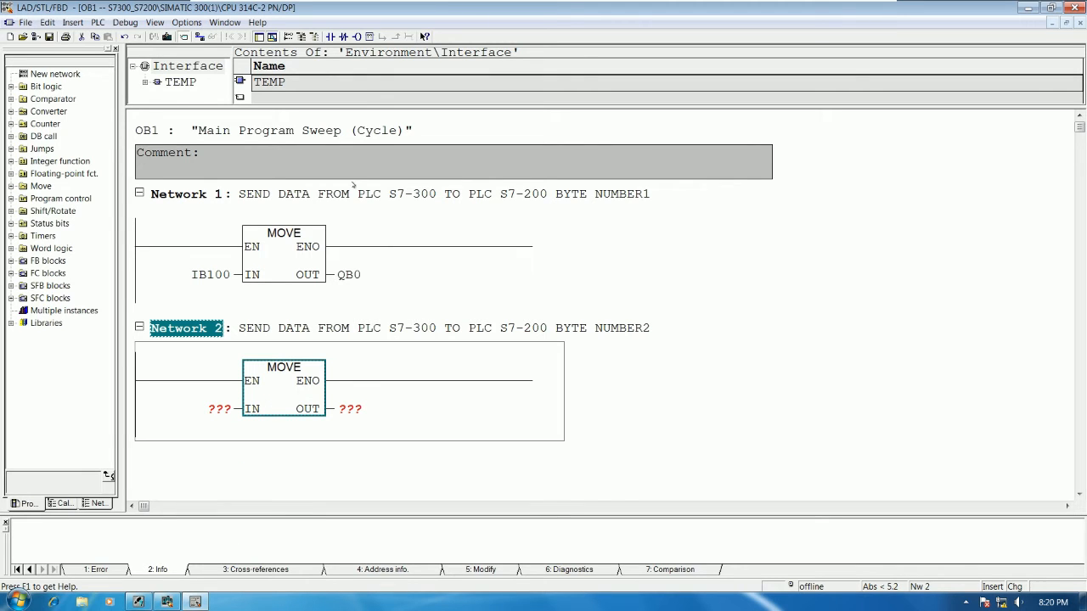
# Step: Assign IB101 to the IN parameter and QB1 to the OUT parameter of Network 2's MOVE box
pyautogui.click(218, 411)
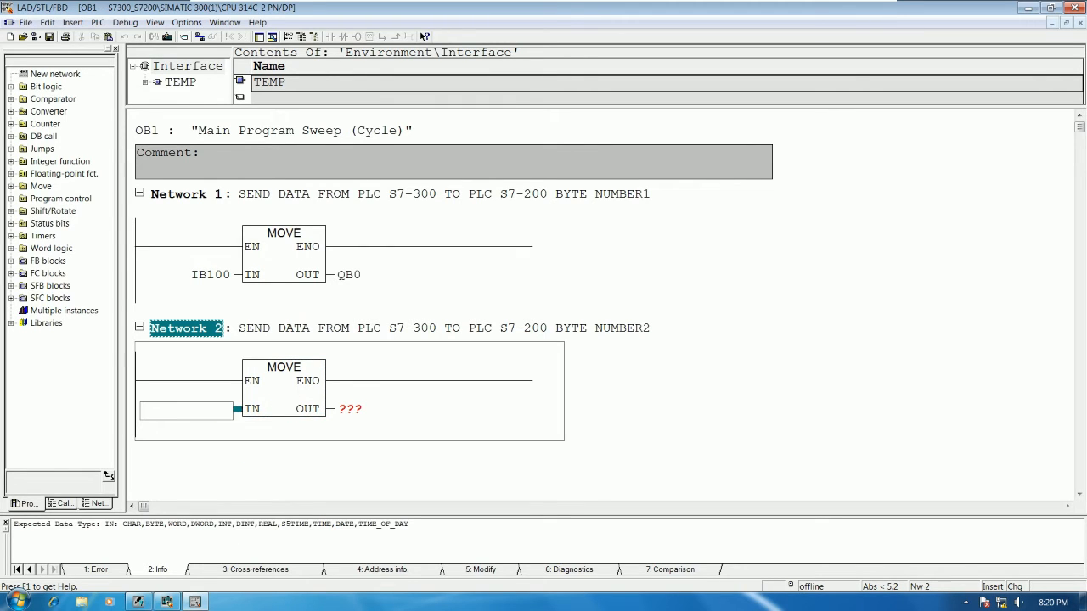
pyautogui.write('I')
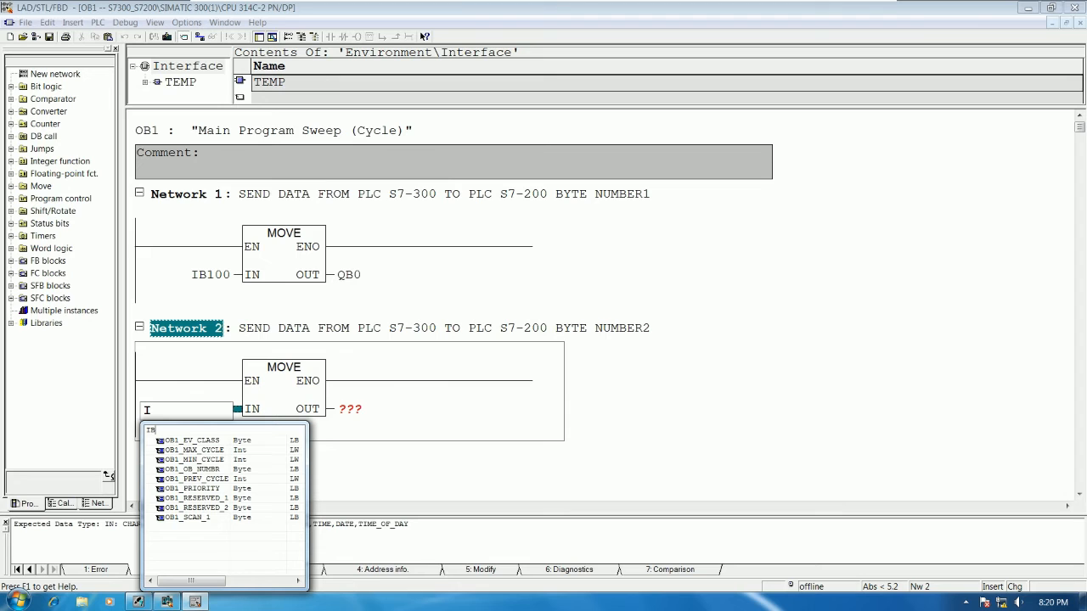
pyautogui.write('B1001')
pyautogui.press('BackSpace')
pyautogui.press('BackSpace')
pyautogui.write('1')
pyautogui.press('Return')
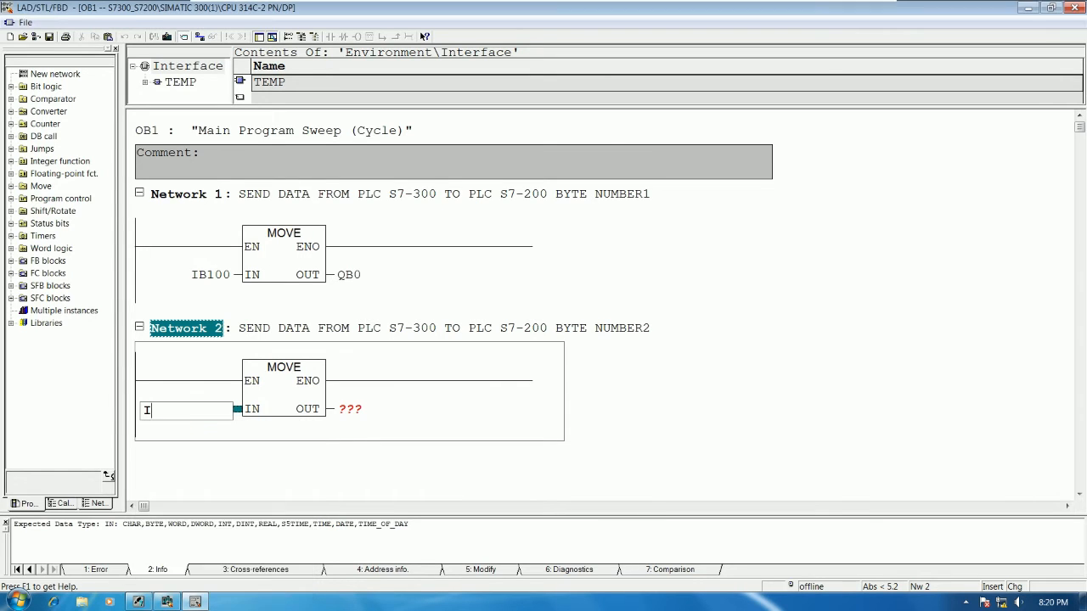
pyautogui.press('Return')
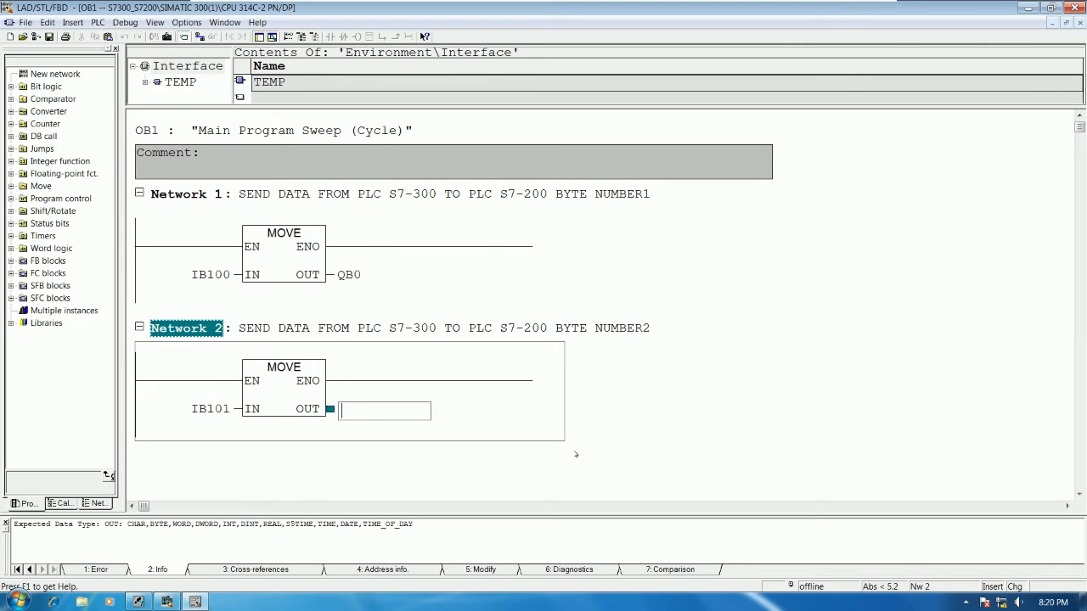
pyautogui.write('QB1')
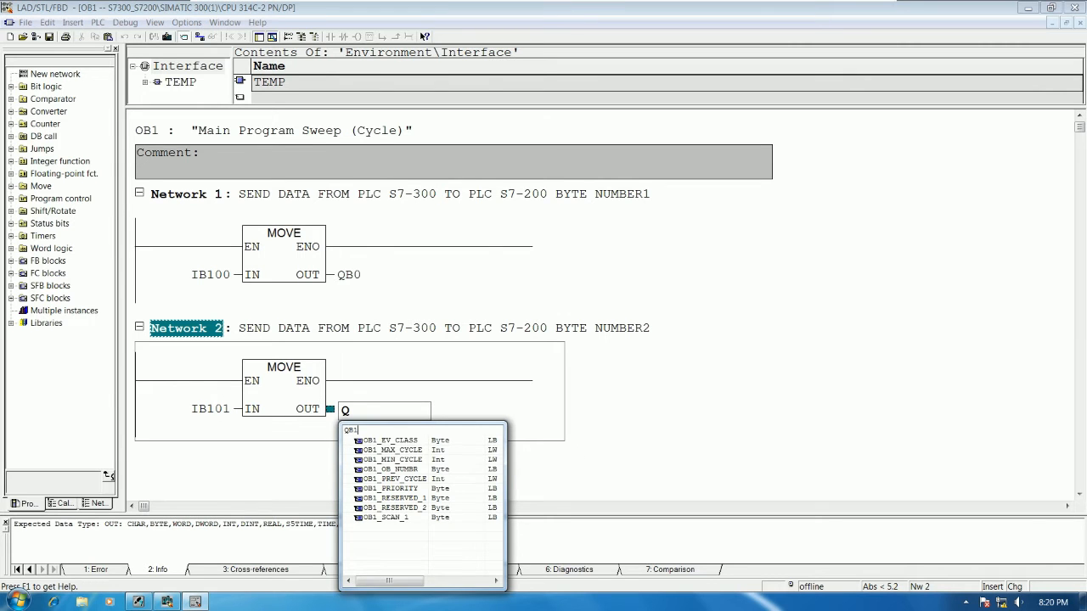
pyautogui.press('Return')
pyautogui.press('Return')
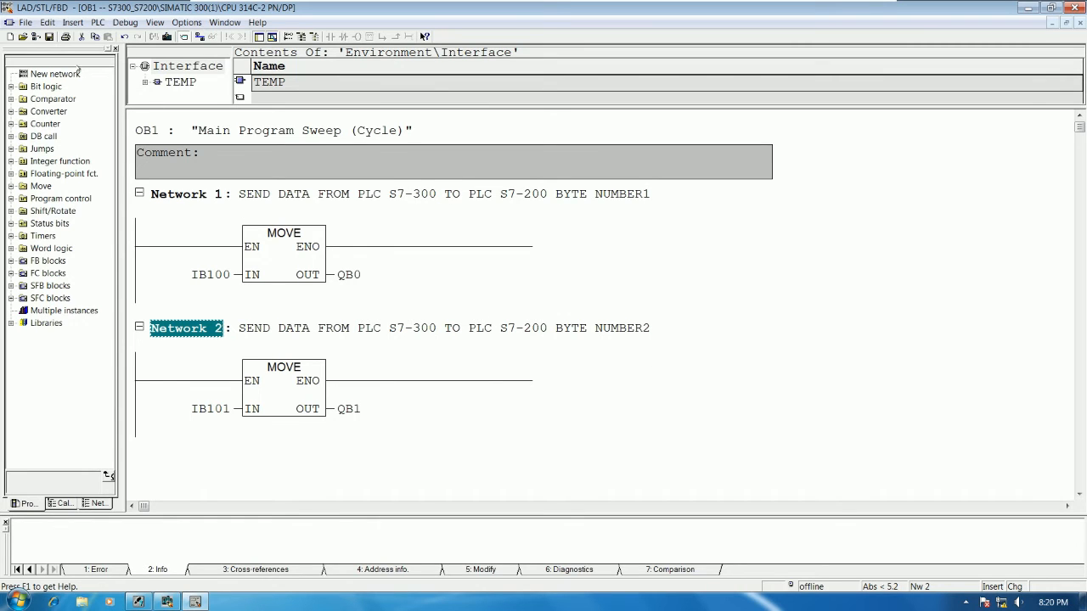
# Step: Save OB1 and download it to the CPU, and switch on online monitoring of the block
pyautogui.click(49, 36)
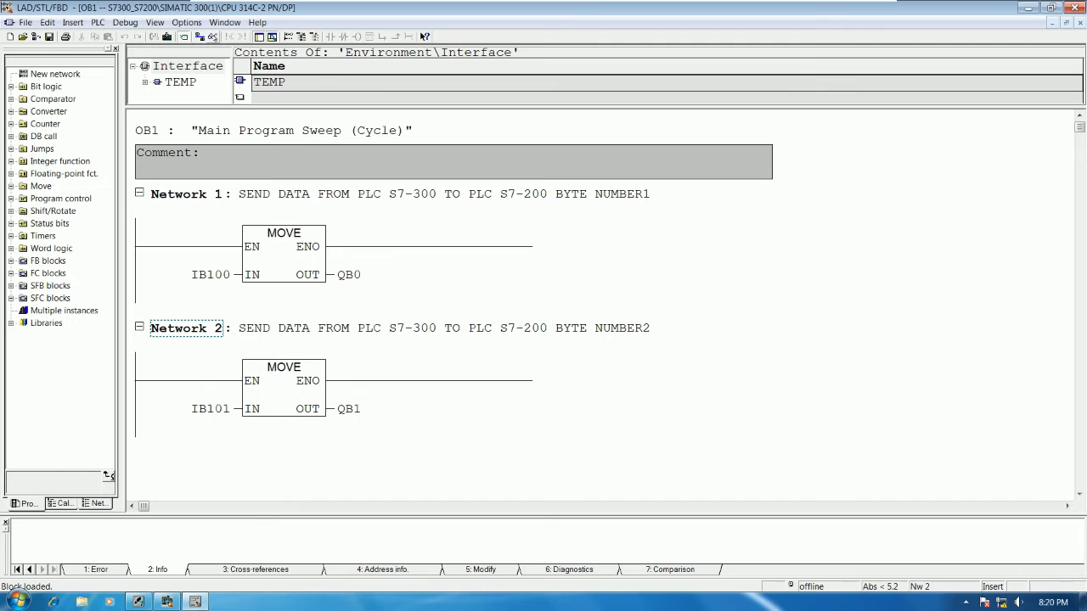
pyautogui.click(212, 36)
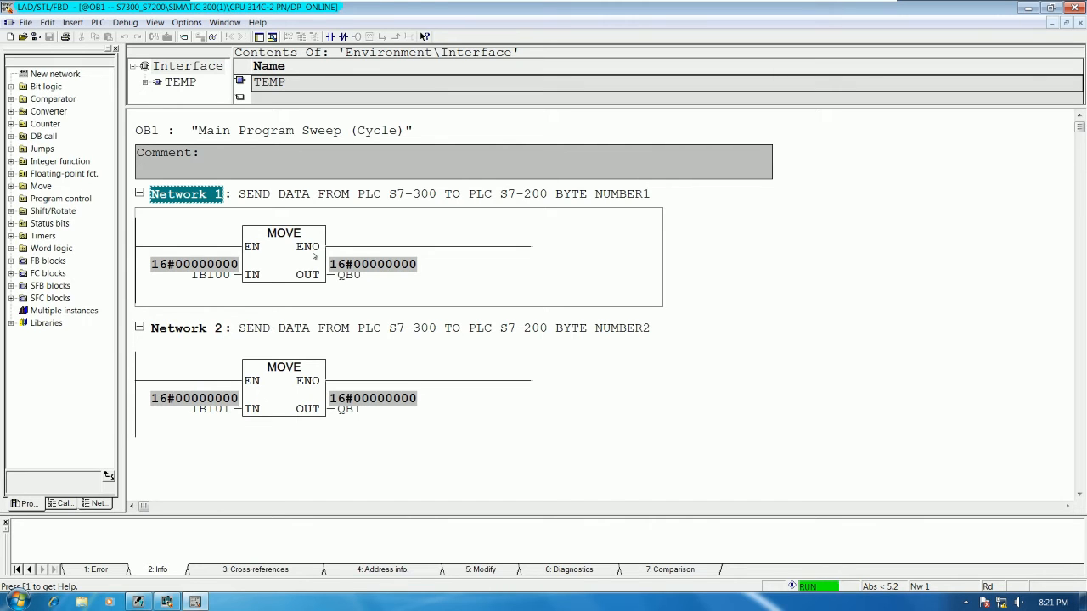
# Step: Open a variable table for monitoring and modifying variables of the connected CPU
pyautogui.click(97, 22)
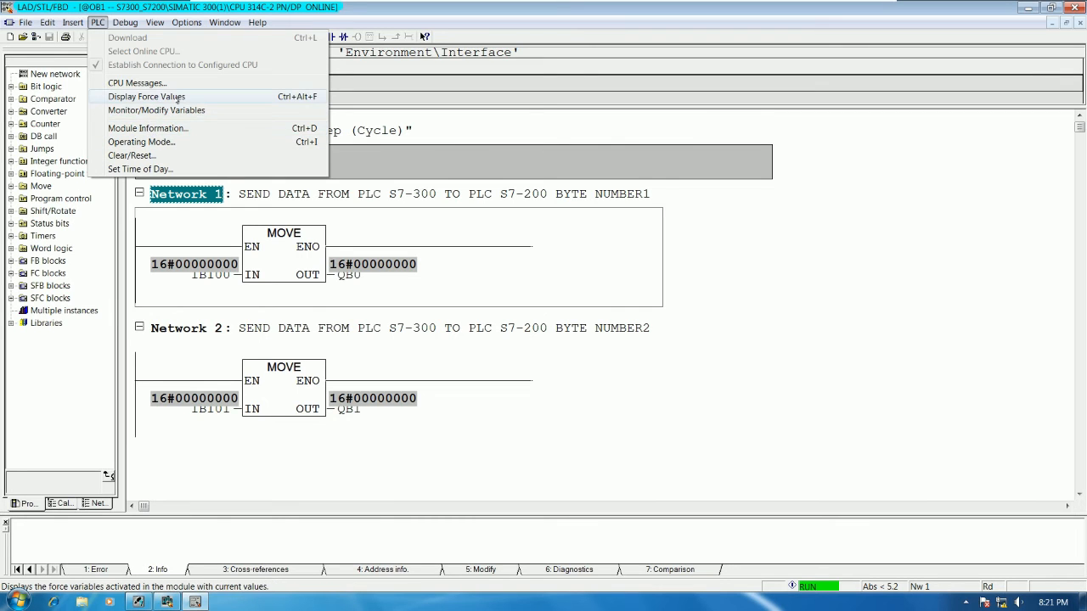
pyautogui.click(162, 110)
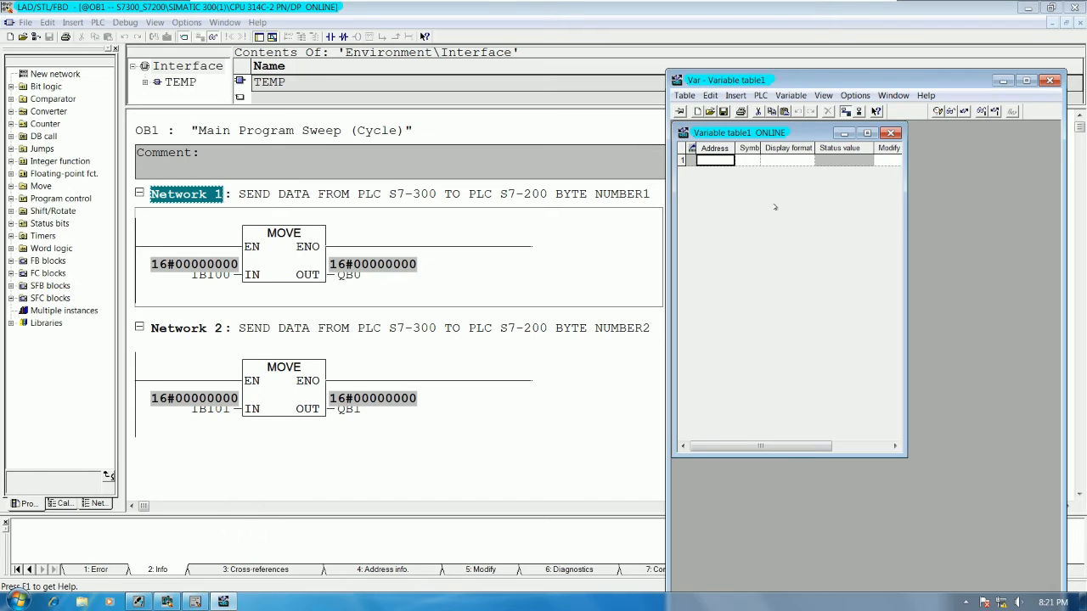
# Step: Add IB100 to the variable table with binary display format and start monitoring its status value
pyautogui.write('IB100')
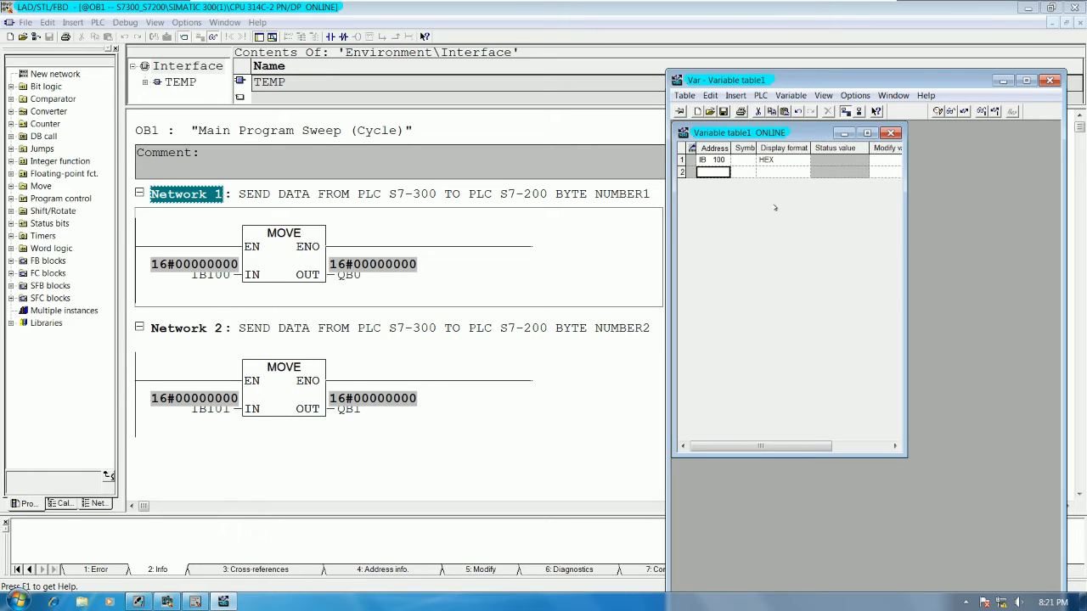
pyautogui.moveTo(905, 166); pyautogui.dragTo(1051, 166)
pyautogui.rightClick(779, 160)
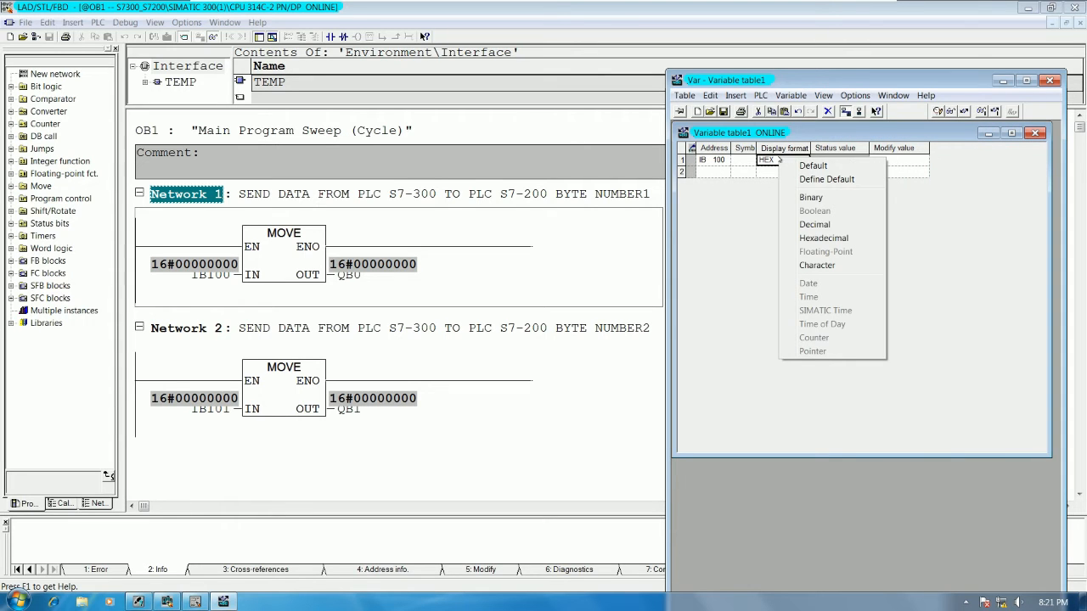
pyautogui.click(809, 197)
pyautogui.click(950, 111)
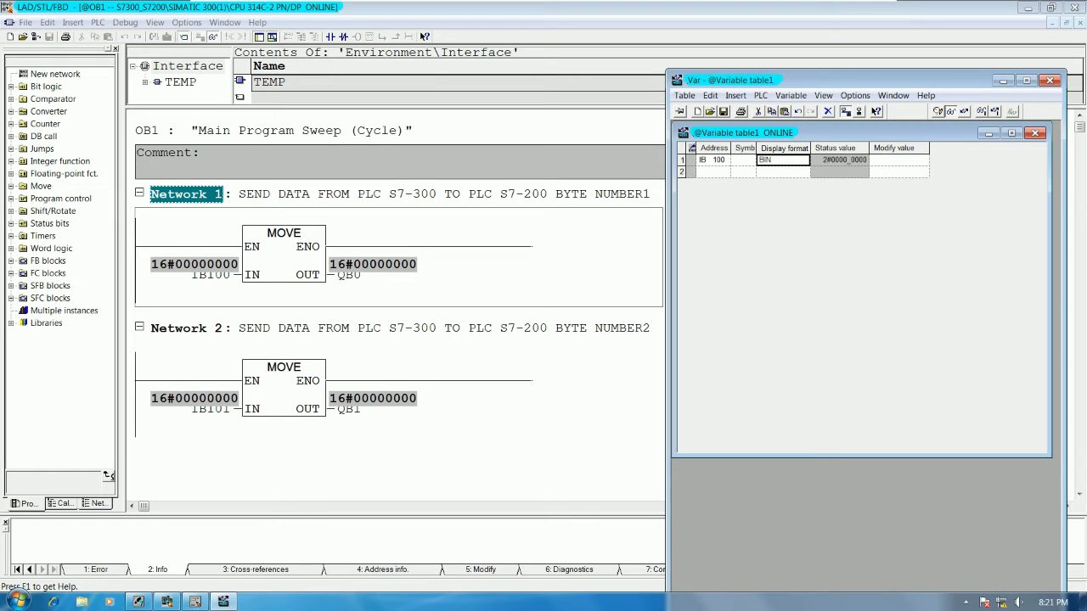
# Step: Enter 2#0000_0001 as the modify value of IB100 and write it to the CPU
pyautogui.click(894, 161)
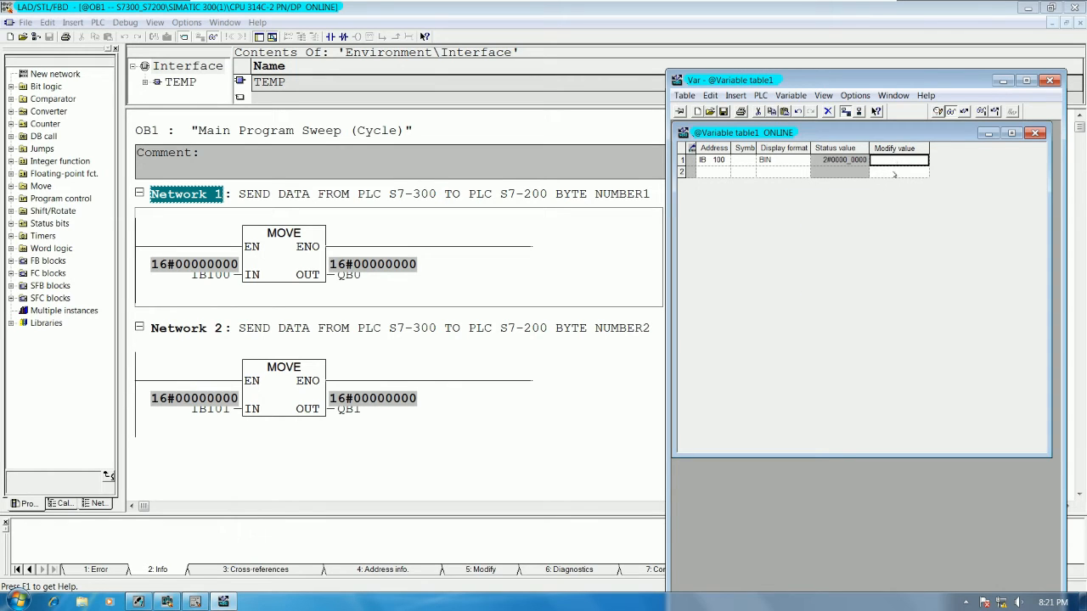
pyautogui.write('2#0000_0001')
pyautogui.click(965, 111)
# Step: Switch to the Windows7 X86 S7-200 SP9 virtual machine and launch V4.0 STEP 7 MicroWIN SP9
pyautogui.moveTo(718, 5)
pyautogui.click(844, 13)
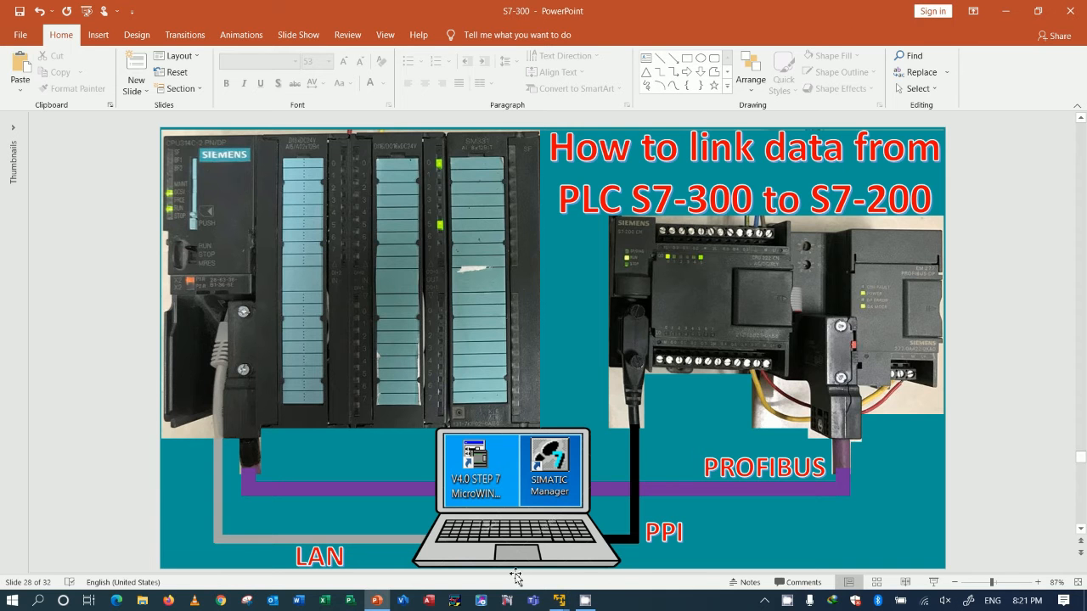
pyautogui.moveTo(566, 605)
pyautogui.click(632, 502)
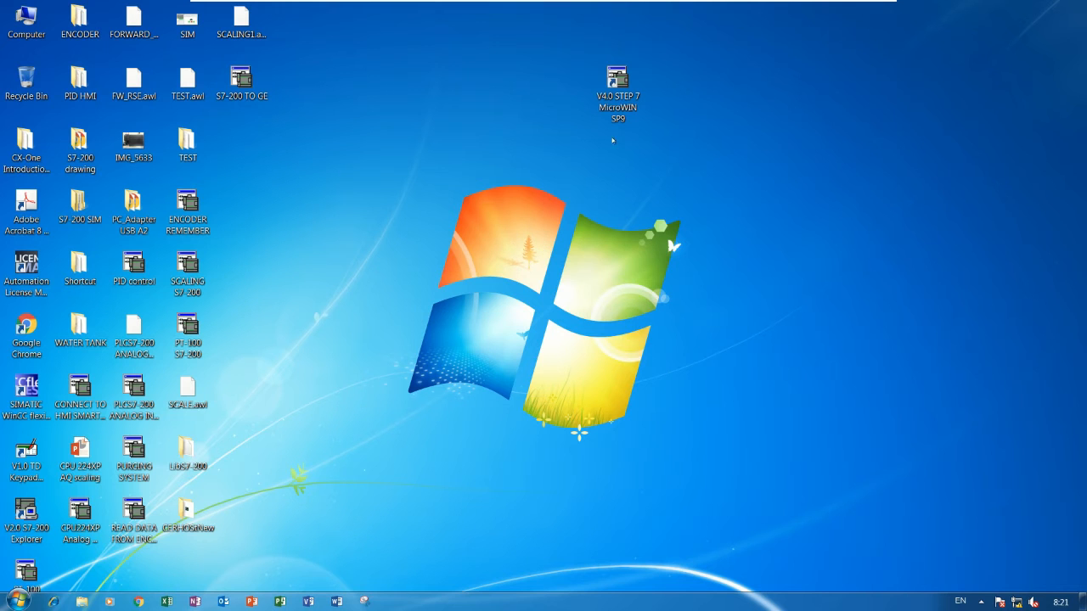
pyautogui.doubleClick(617, 85)
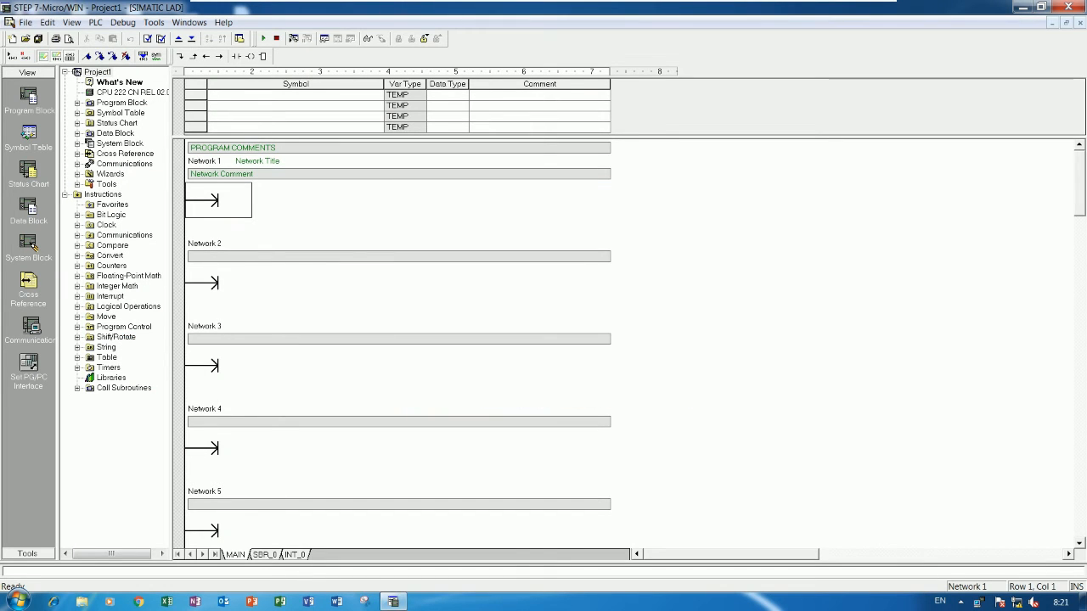
# Step: Insert a normally open contact addressed SM0.0 at the start of Network 1
pyautogui.click(286, 205)
pyautogui.click(227, 207)
pyautogui.click(236, 56)
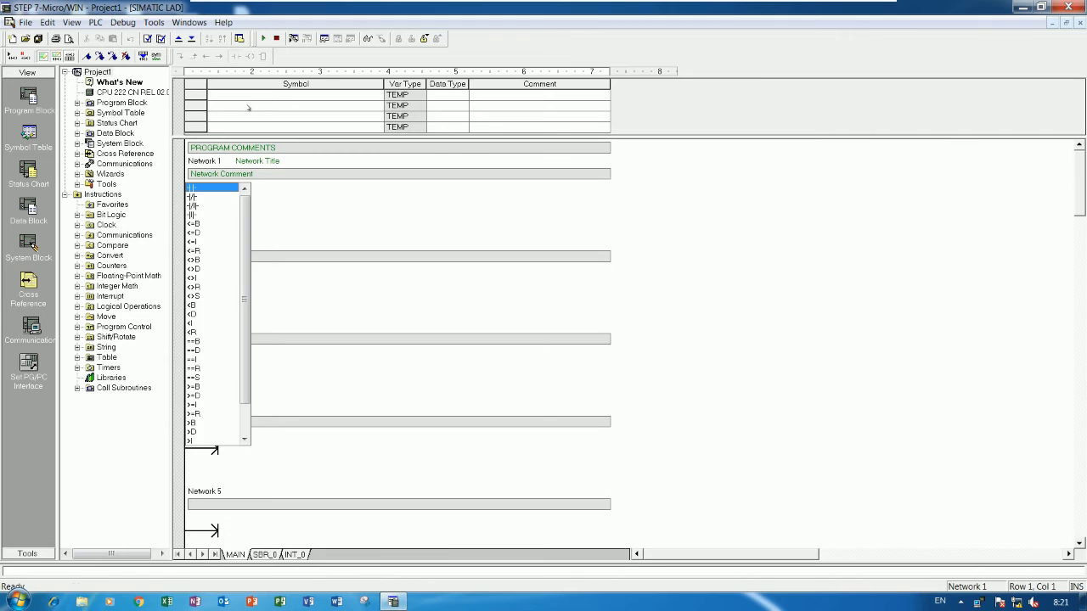
pyautogui.click(219, 189)
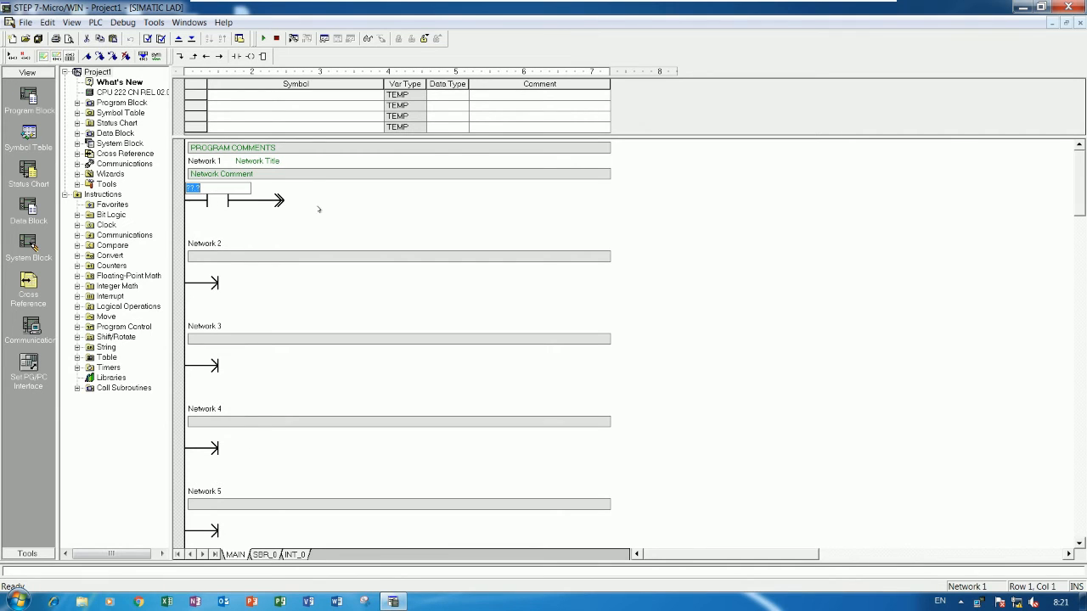
pyautogui.write('Sm0.0')
pyautogui.press('Return')
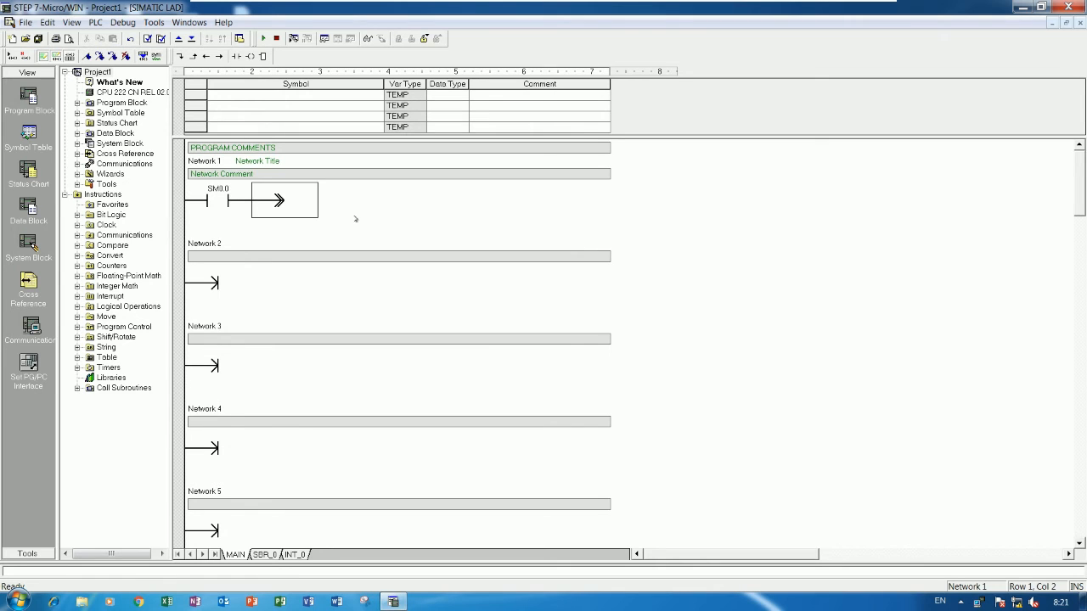
# Step: Add a normally open contact addressed V0.0 in series after the SM0.0 contact in Network 1
pyautogui.click(236, 55)
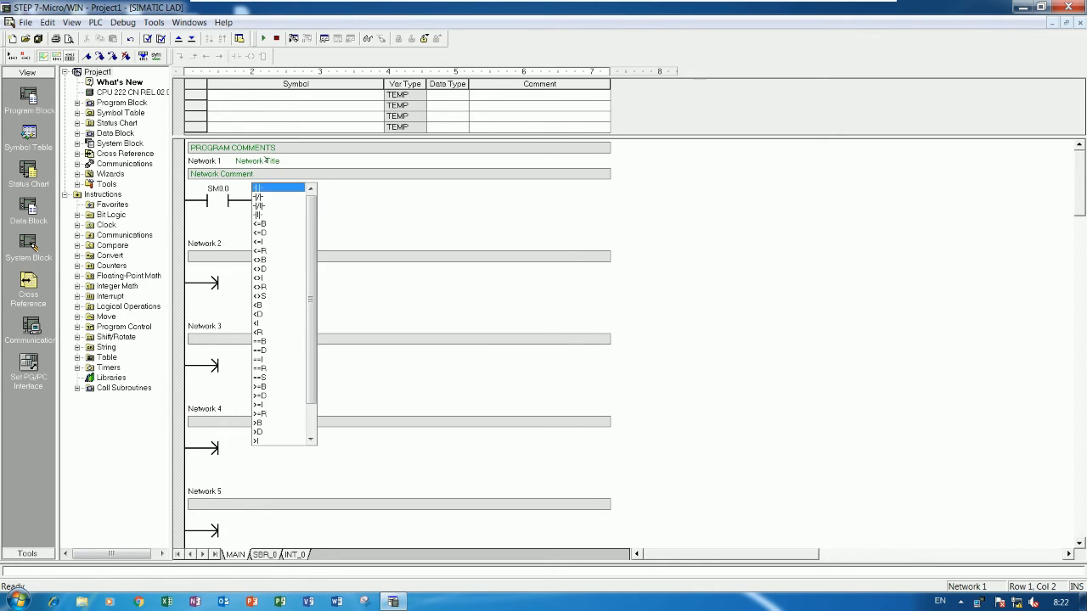
pyautogui.press('Return')
pyautogui.write('v0.0')
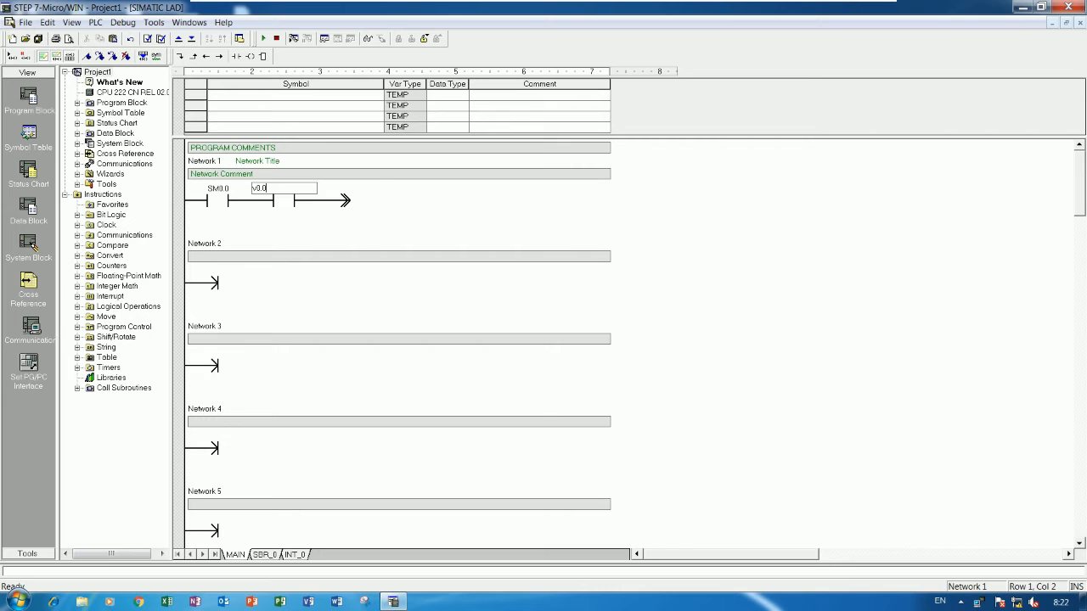
pyautogui.press('Return')
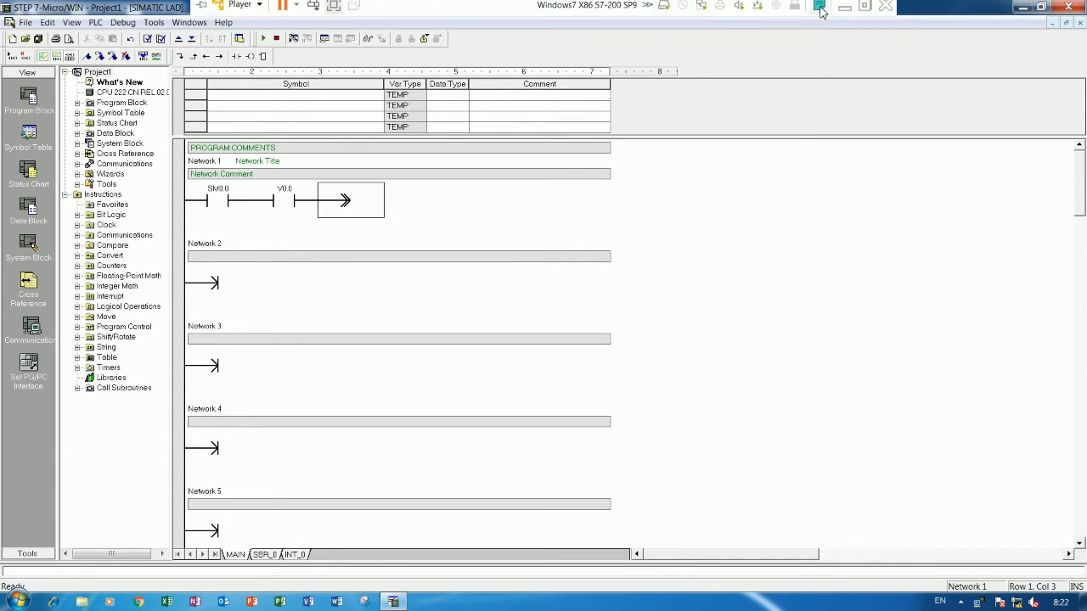
# Step: Switch to the SoMachine4.1 ME90 virtual machine and check the EM 277 slave's I/O addresses in the hardware configuration
pyautogui.click(842, 9)
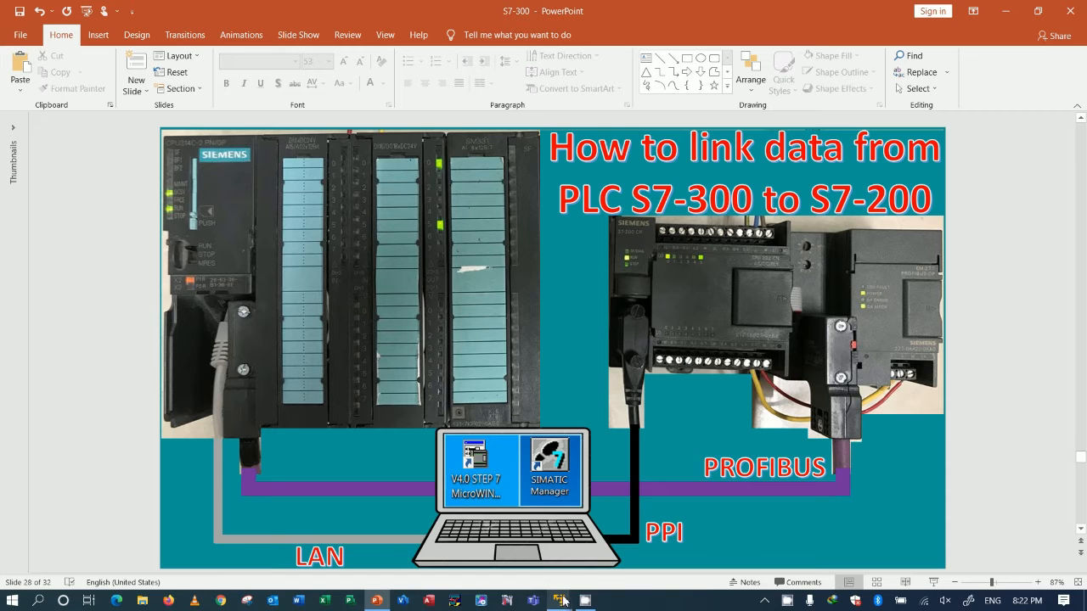
pyautogui.moveTo(563, 601)
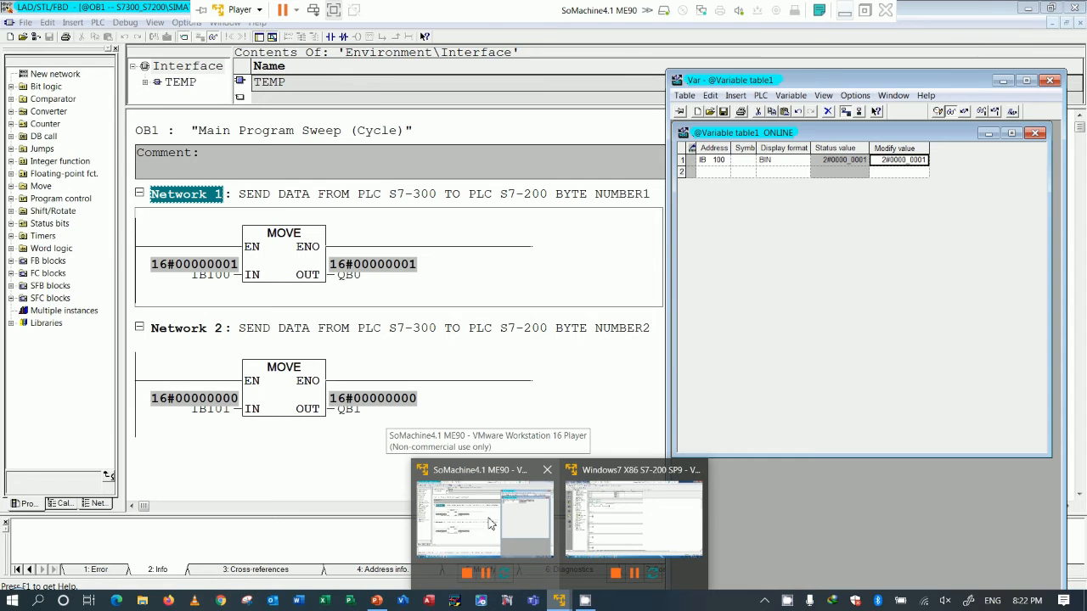
pyautogui.click(489, 523)
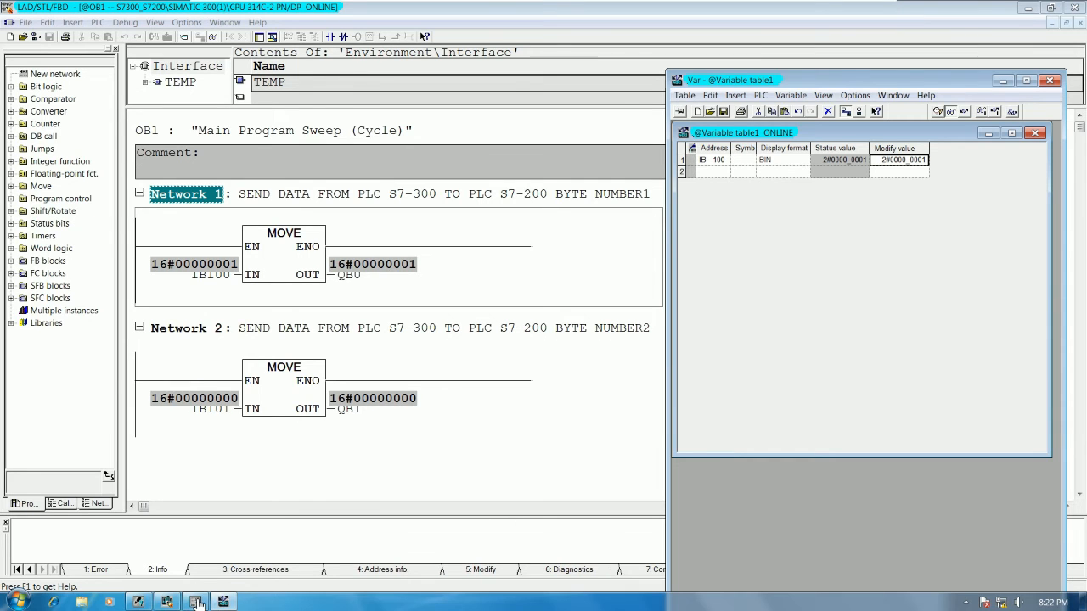
pyautogui.moveTo(196, 603)
pyautogui.click(218, 531)
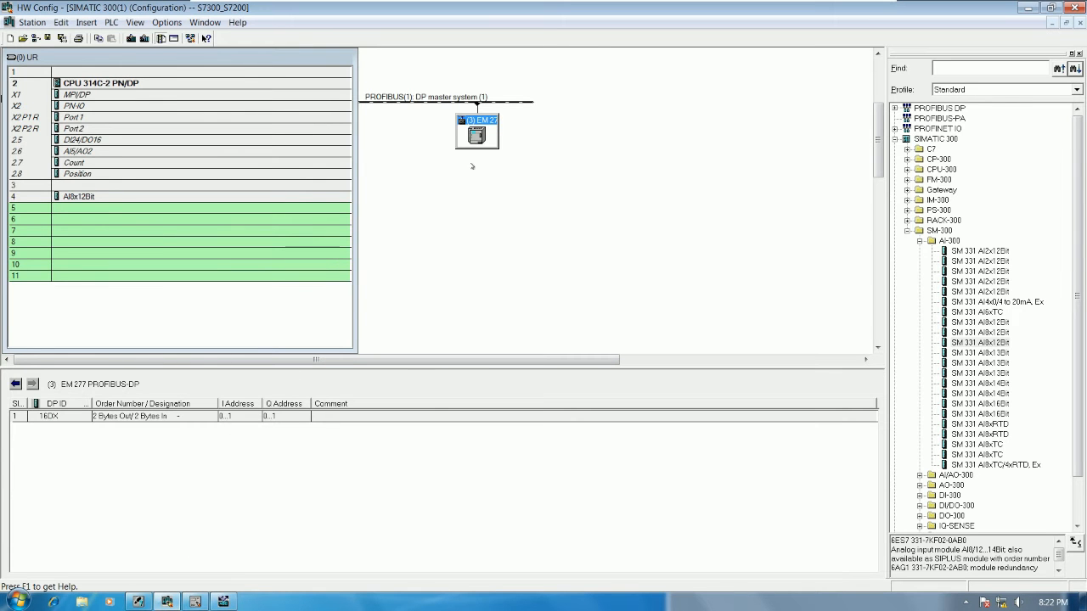
pyautogui.moveTo(874, 4)
pyautogui.click(844, 12)
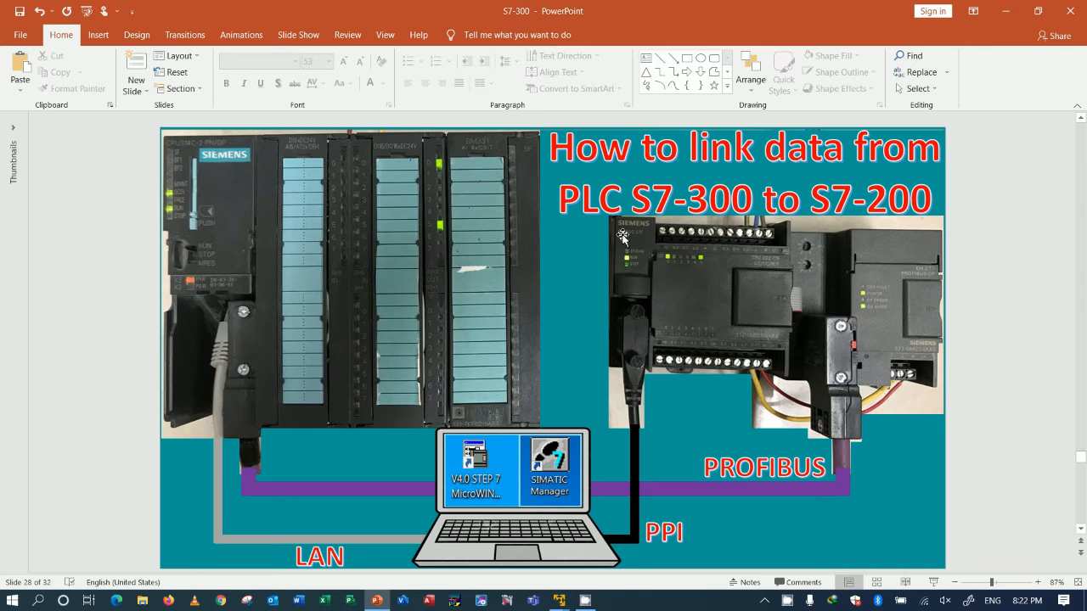
# Step: Return to the S7-200 virtual machine and complete Network 1 with an output coil addressed Q0.0
pyautogui.moveTo(559, 600)
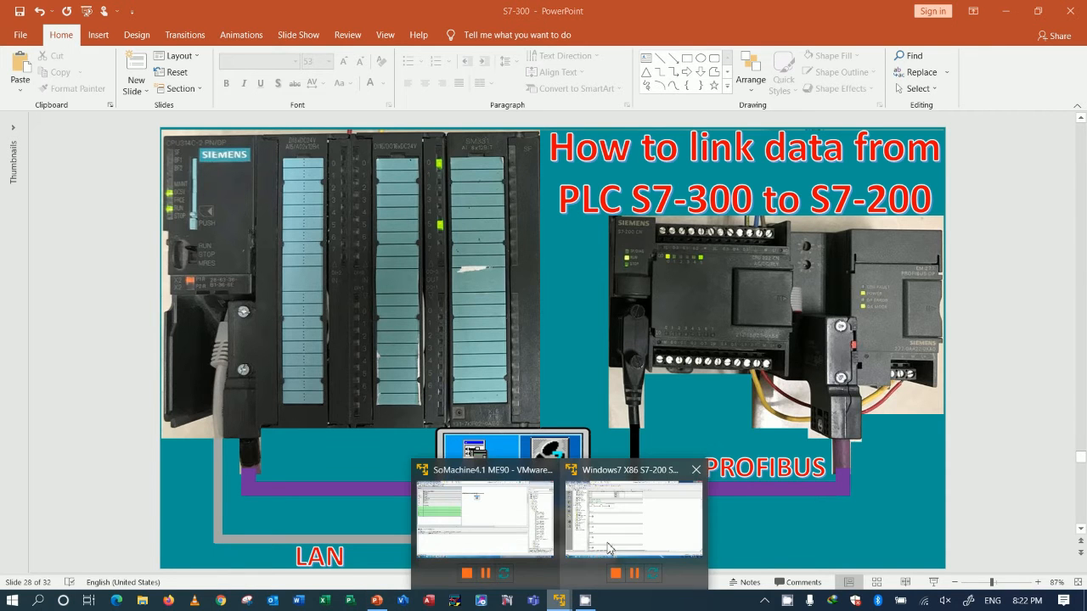
pyautogui.click(620, 519)
pyautogui.click(415, 204)
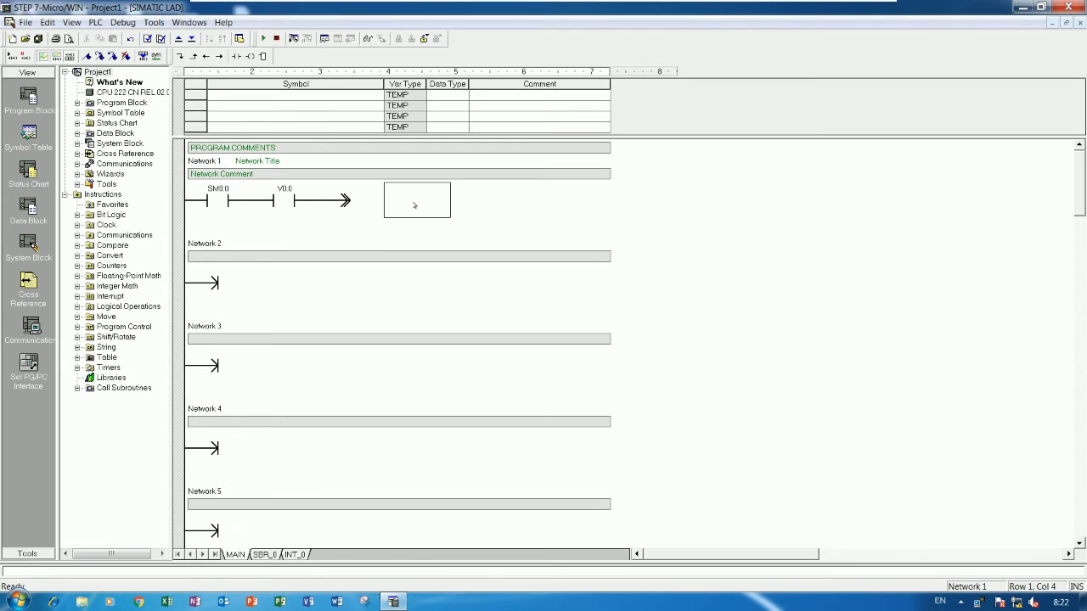
pyautogui.click(352, 212)
pyautogui.click(249, 56)
pyautogui.click(346, 195)
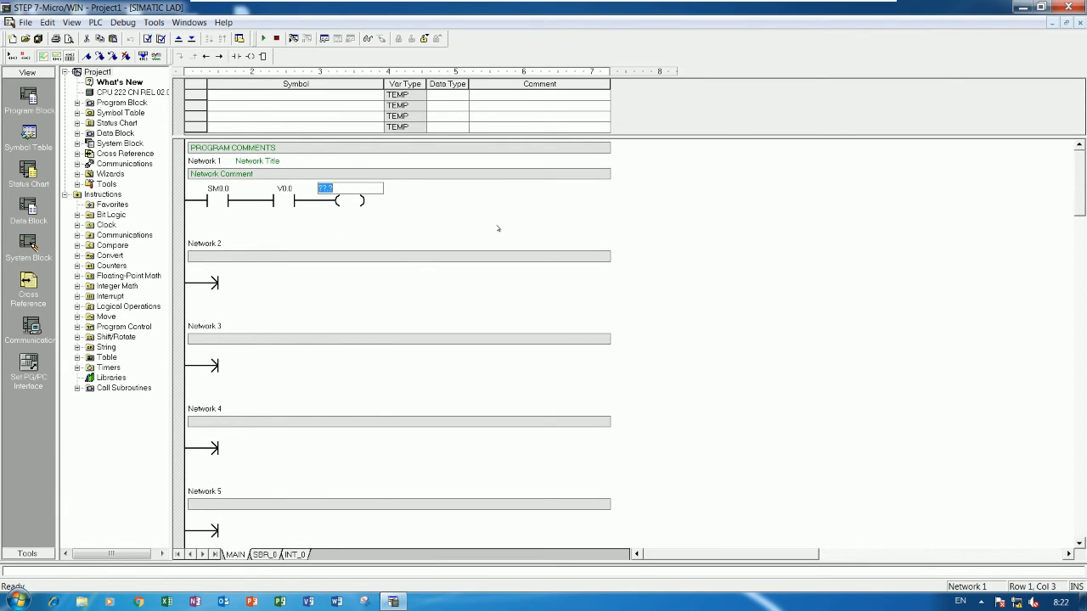
pyautogui.write('Q0.0')
pyautogui.press('Return')
pyautogui.click(501, 227)
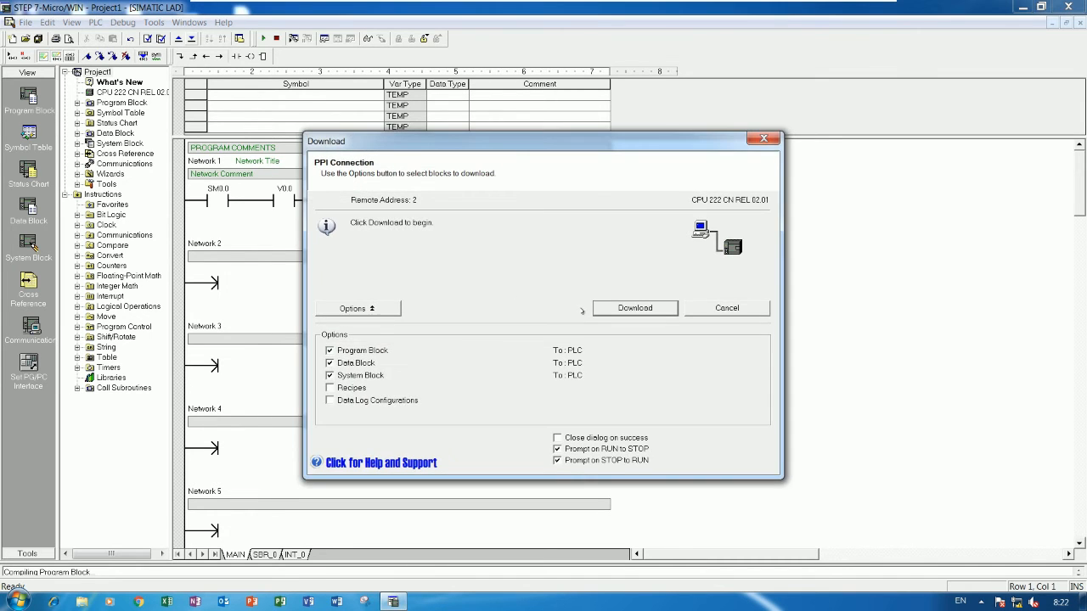
# Step: Download the program to the S7-200 in RUN mode and switch on program status monitoring
pyautogui.click(607, 309)
pyautogui.press('Return')
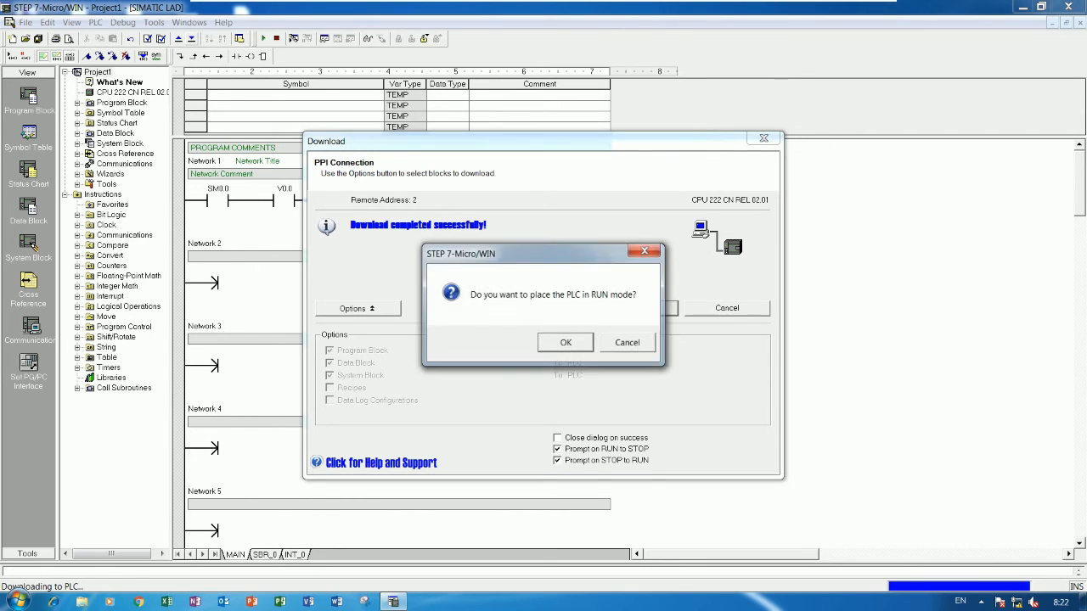
pyautogui.click(544, 343)
pyautogui.click(712, 313)
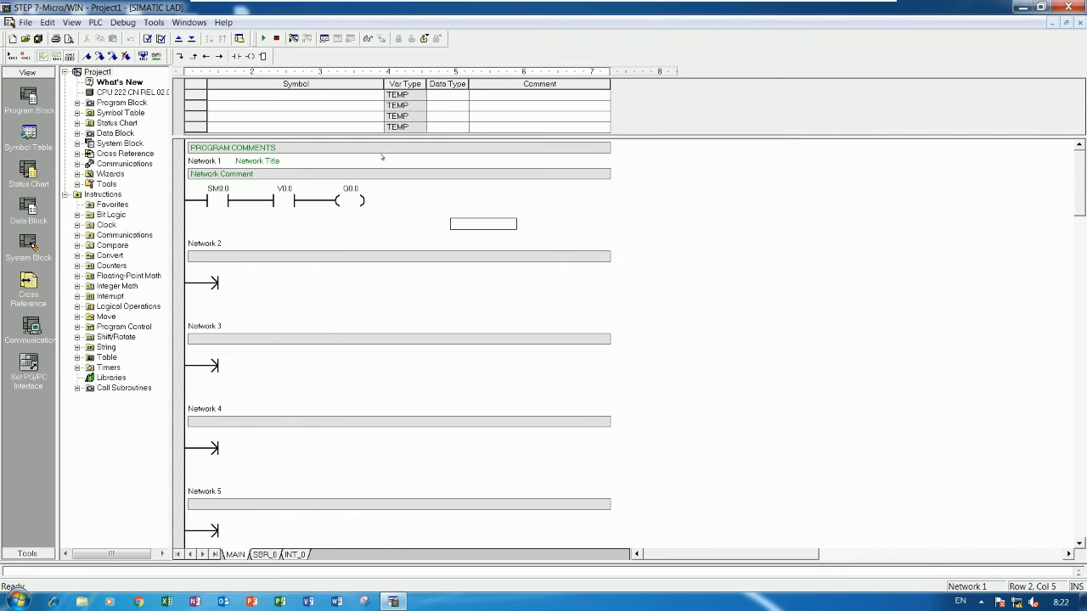
pyautogui.click(294, 39)
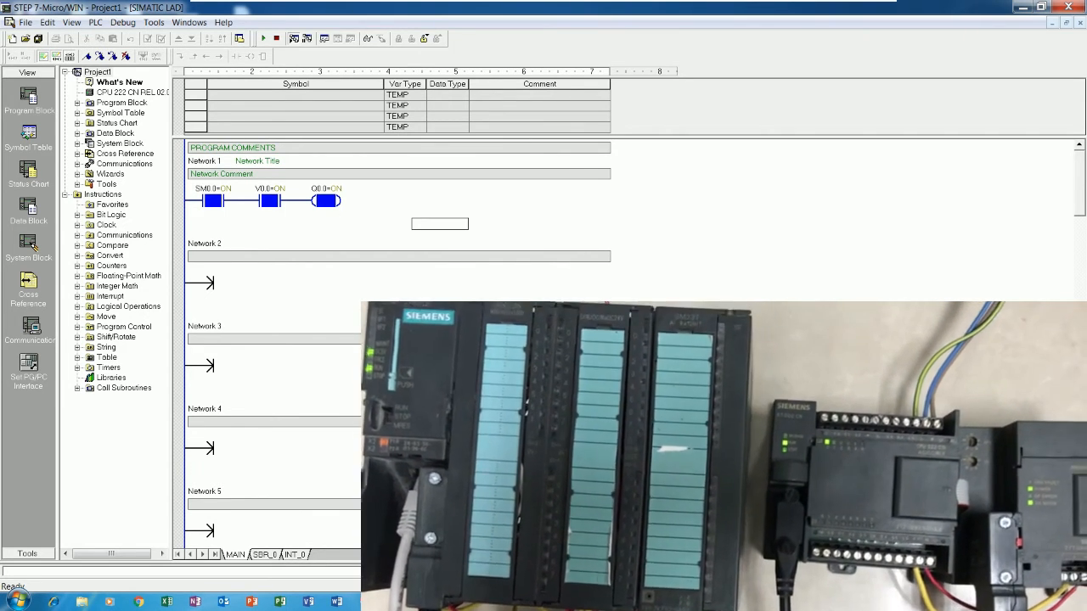
# Step: Go back to the S7-300 variable table, set the modify value of IB100 to 2#0000_0000 and write it to the CPU
pyautogui.moveTo(848, 17)
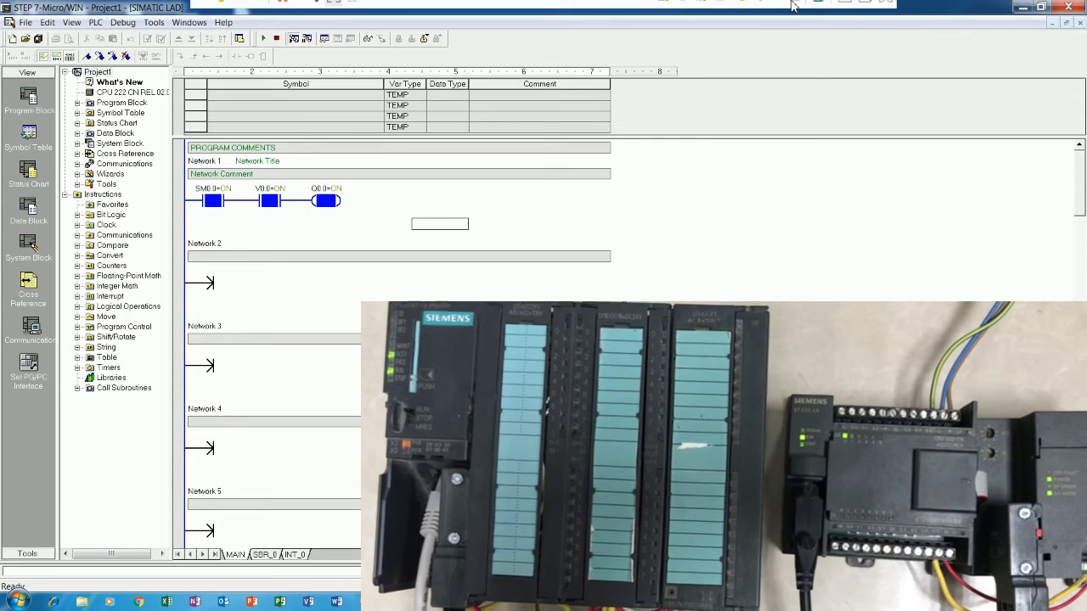
pyautogui.click(844, 12)
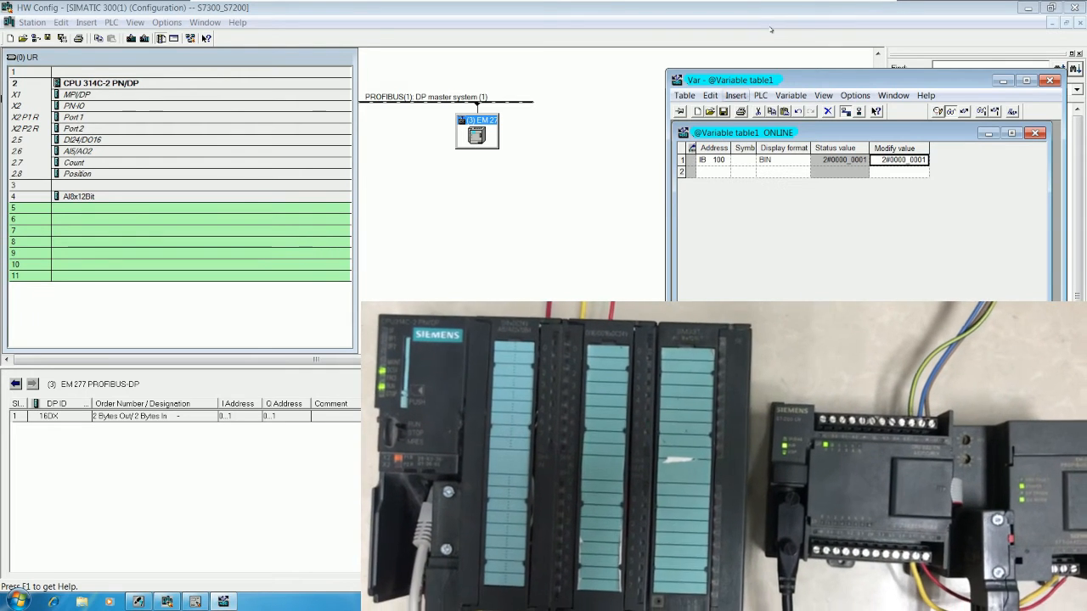
pyautogui.click(924, 167)
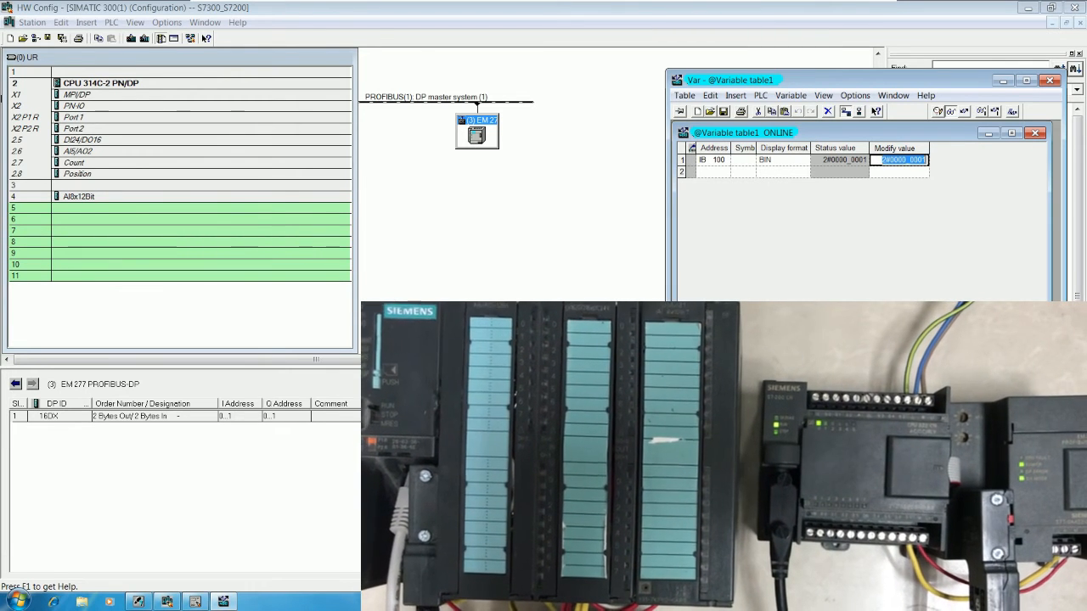
pyautogui.press('BackSpace')
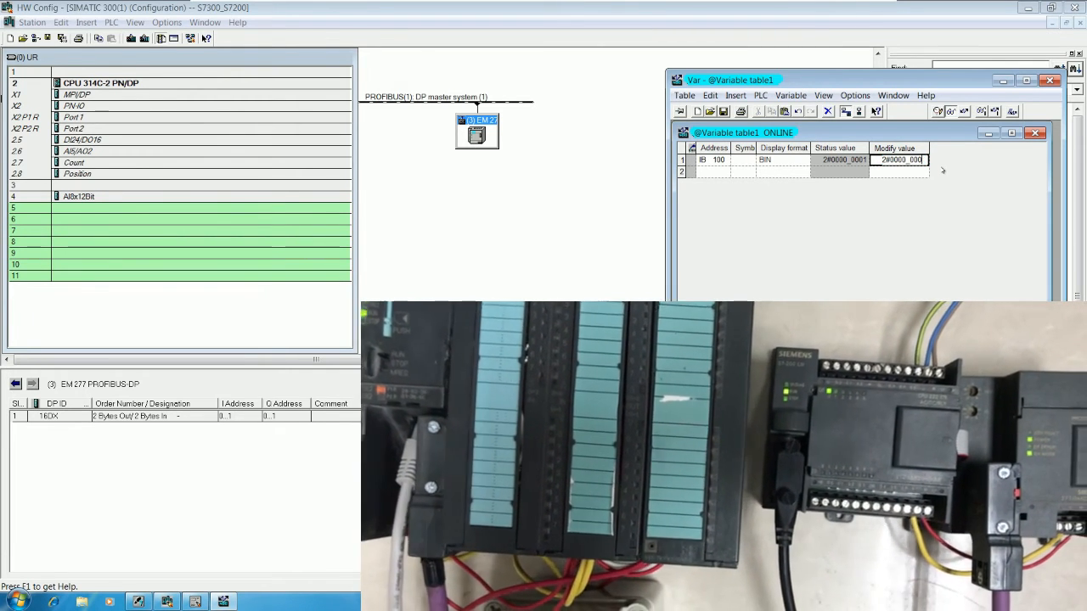
pyautogui.write('0')
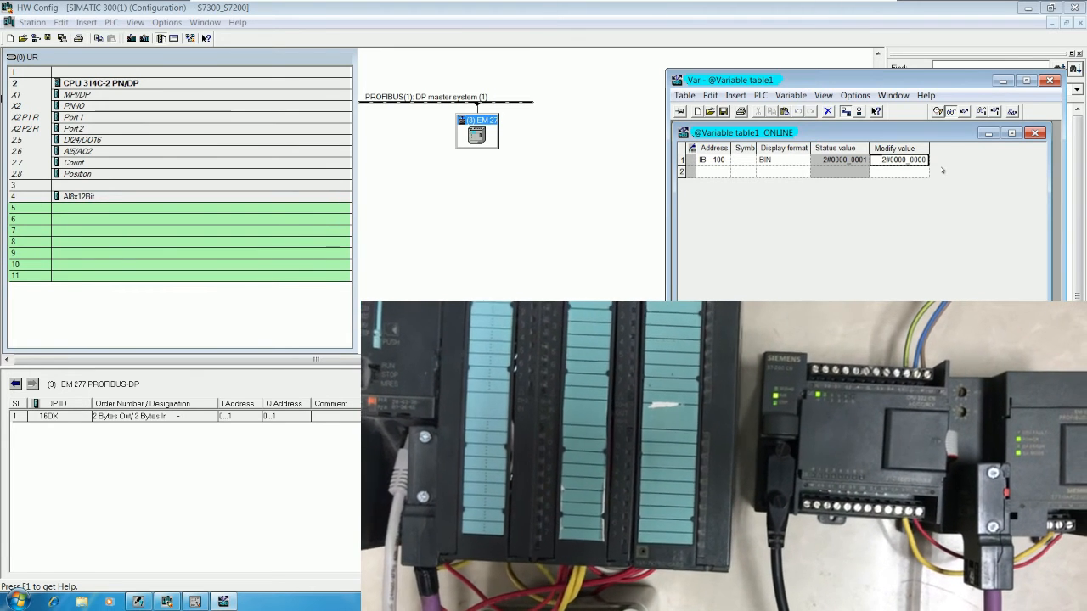
pyautogui.click(963, 111)
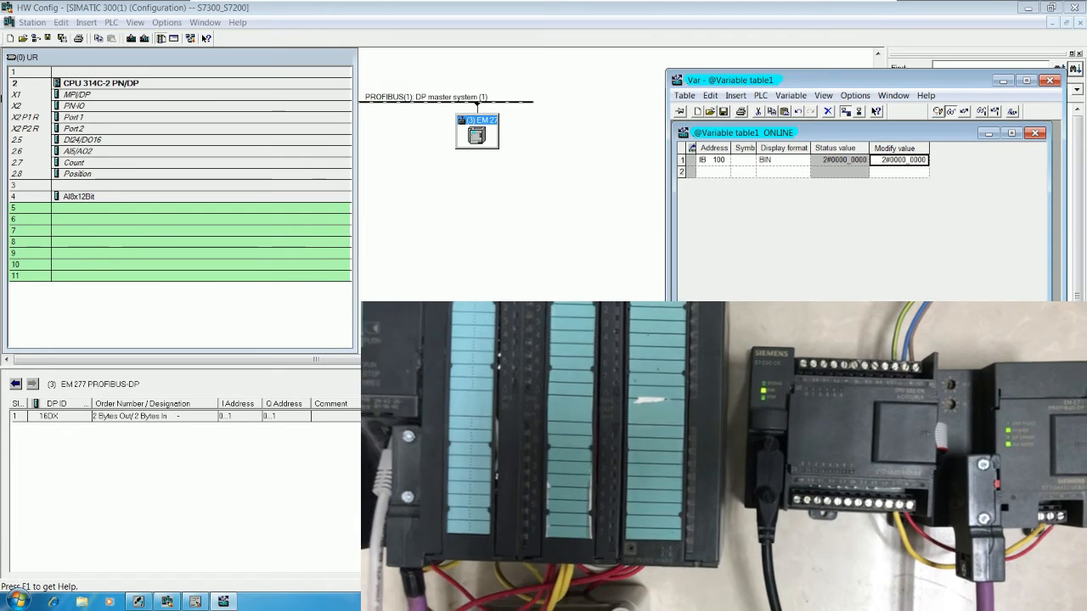
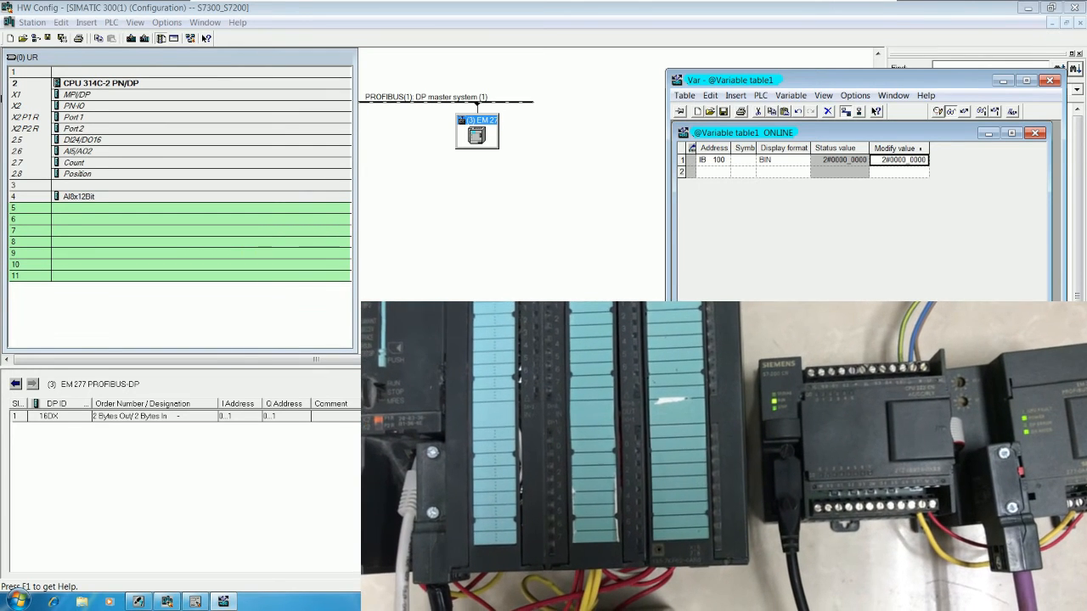
# Step: Set the modify value of IB100 to 2#0000_0001 in the variable table and write it to the S7-300 CPU
pyautogui.click(912, 148)
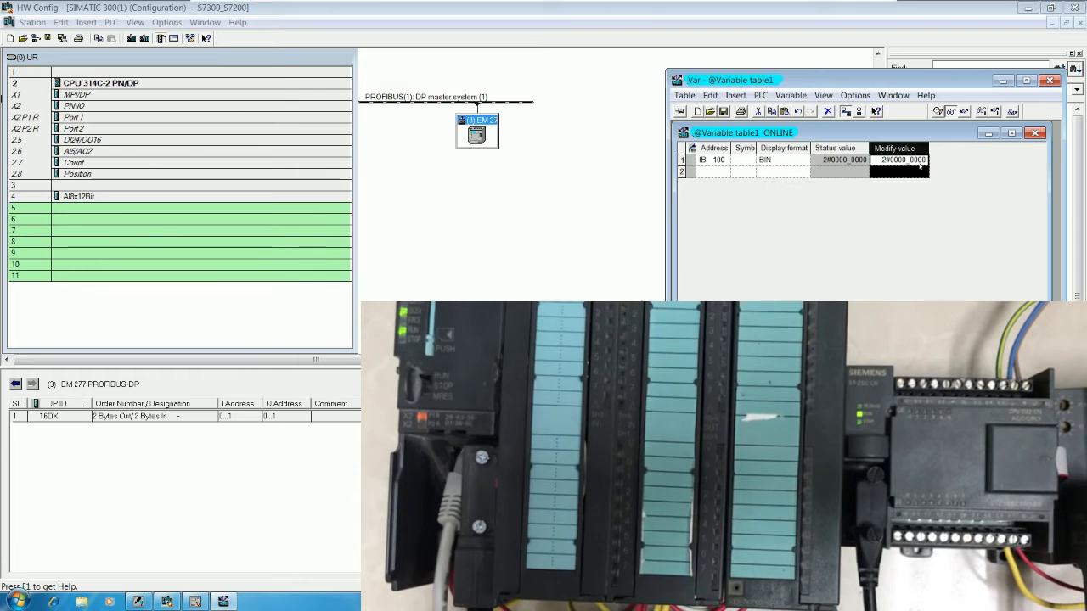
pyautogui.click(923, 160)
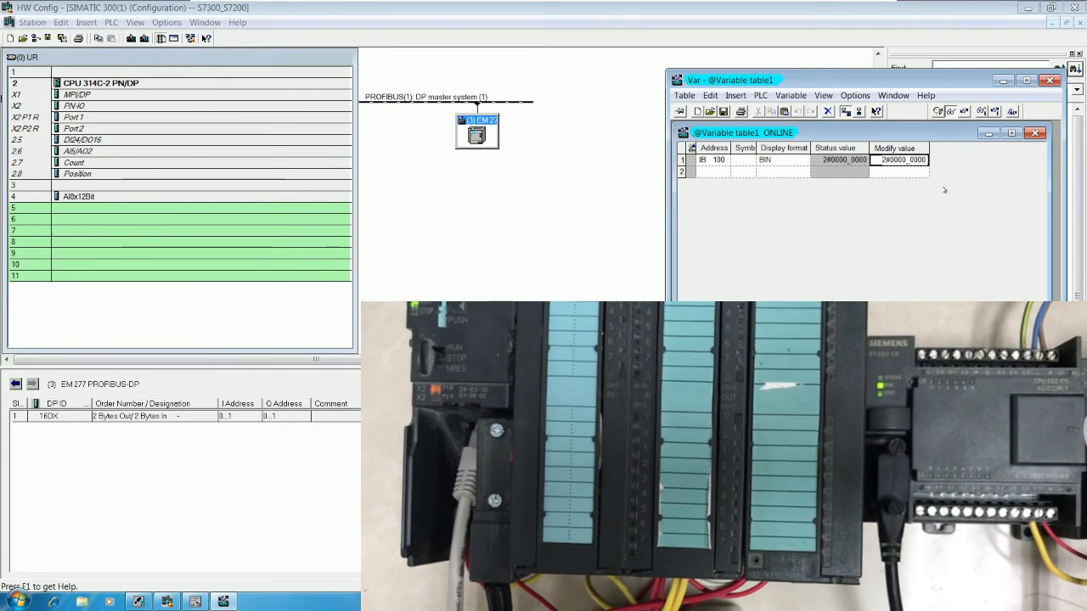
pyautogui.press('BackSpace')
pyautogui.write('1')
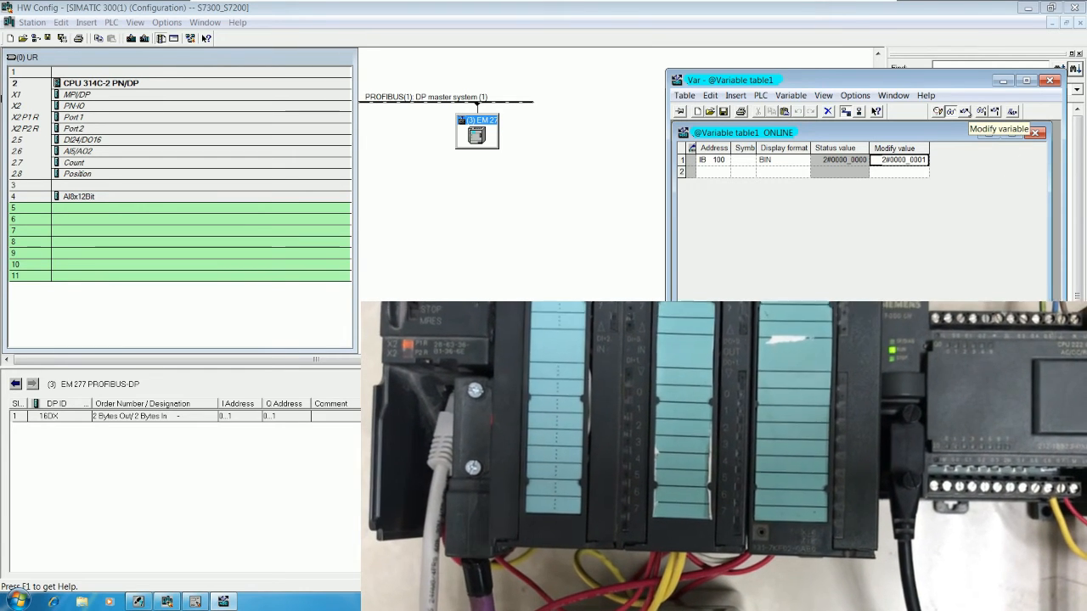
pyautogui.click(965, 111)
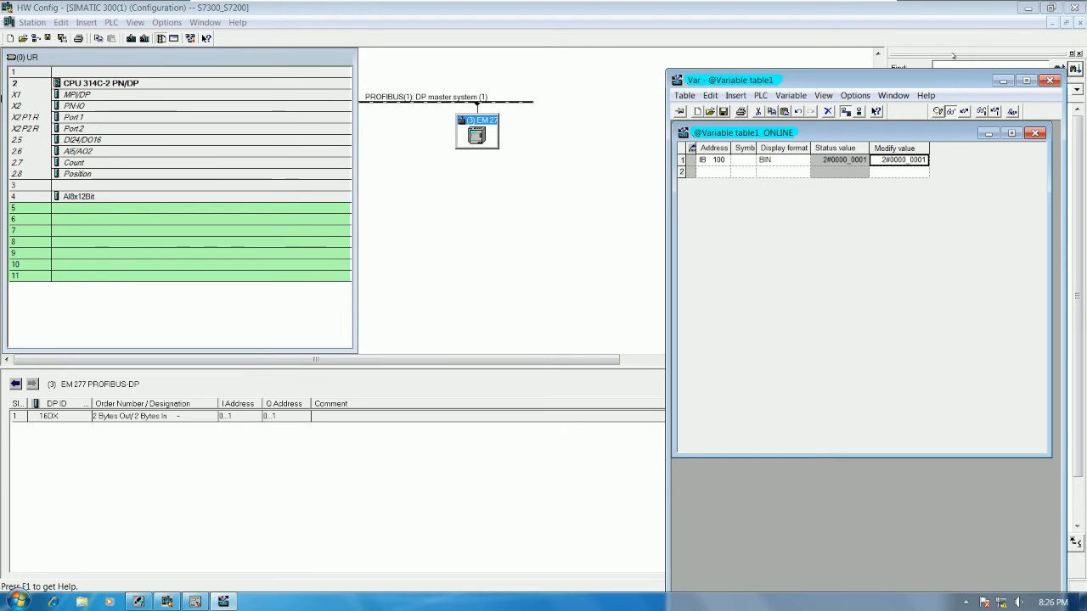
# Step: Reset the modify value of IB100 to 2#0000_0000 and write it to the CPU
pyautogui.click(926, 161)
pyautogui.click(926, 161)
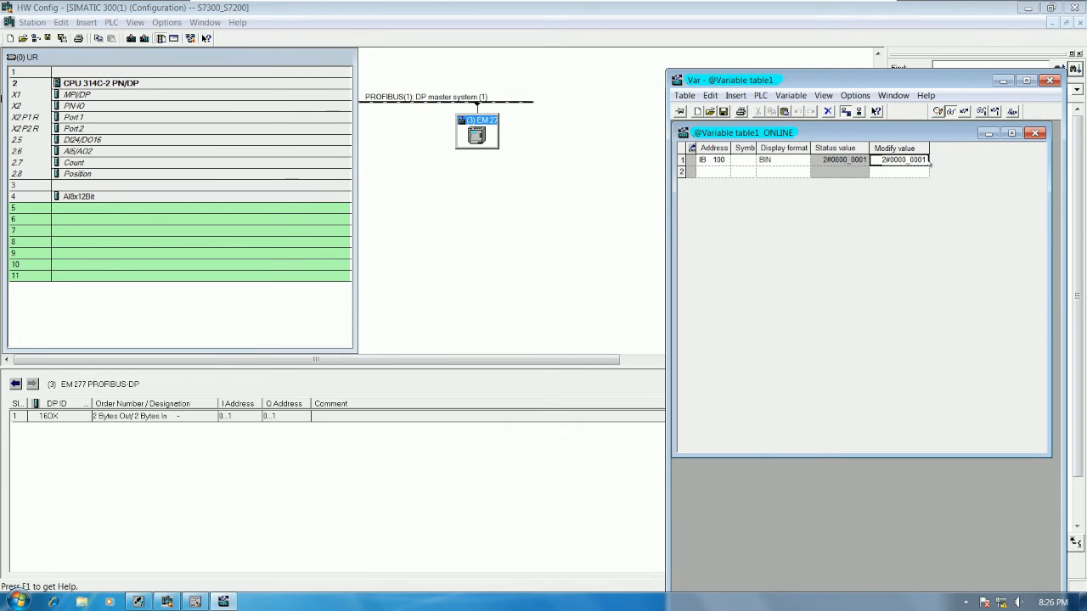
pyautogui.press('BackSpace')
pyautogui.write('0')
pyautogui.press('Return')
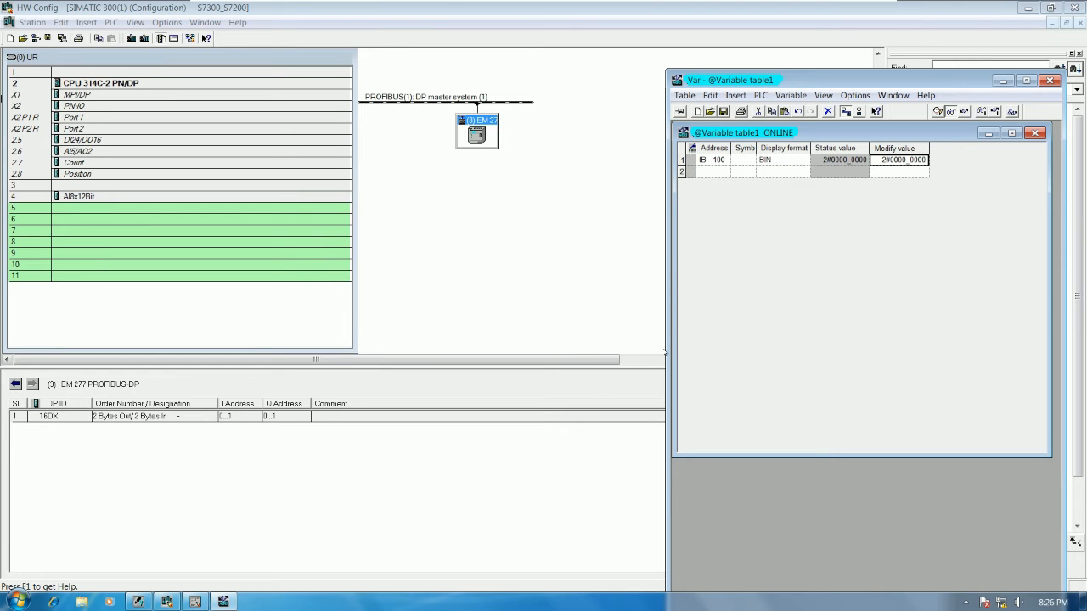
# Step: Bring up the OB1 program, then switch to the S7-200 virtual machine and turn off program status monitoring
pyautogui.click(195, 602)
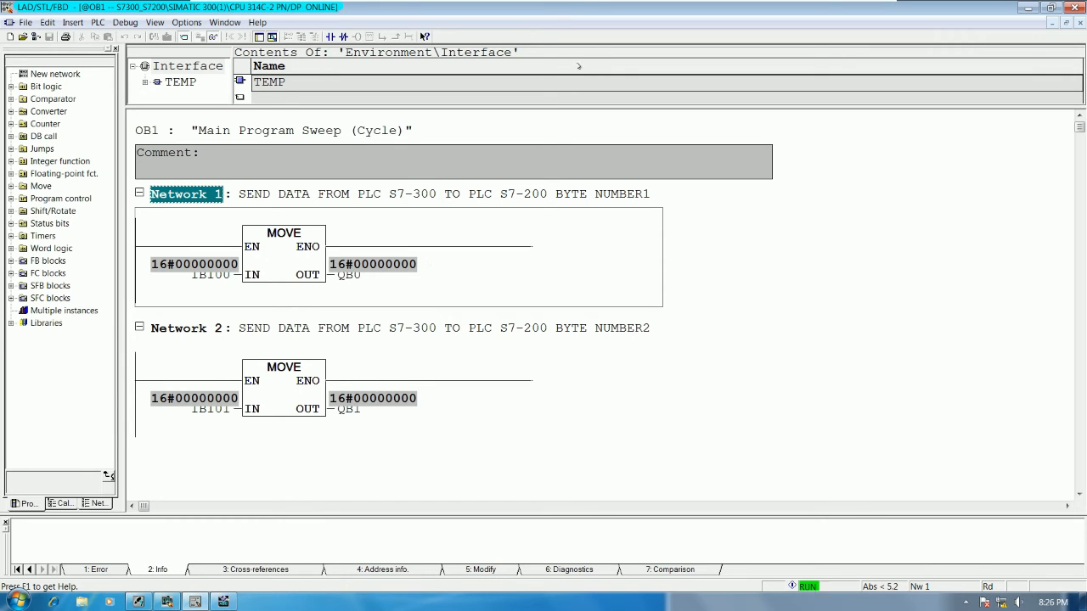
pyautogui.click(844, 7)
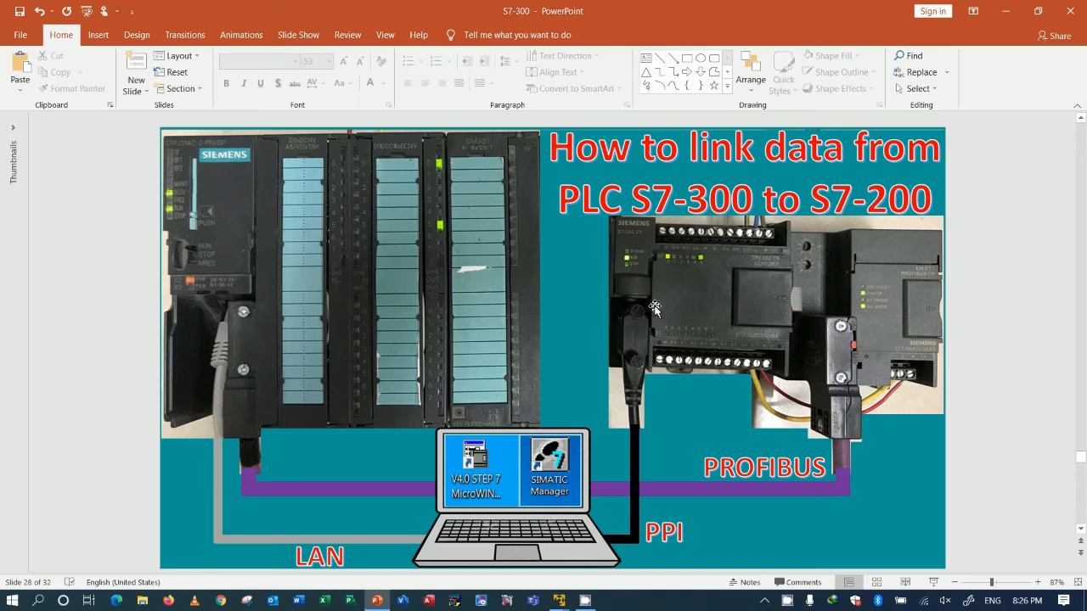
pyautogui.moveTo(559, 600)
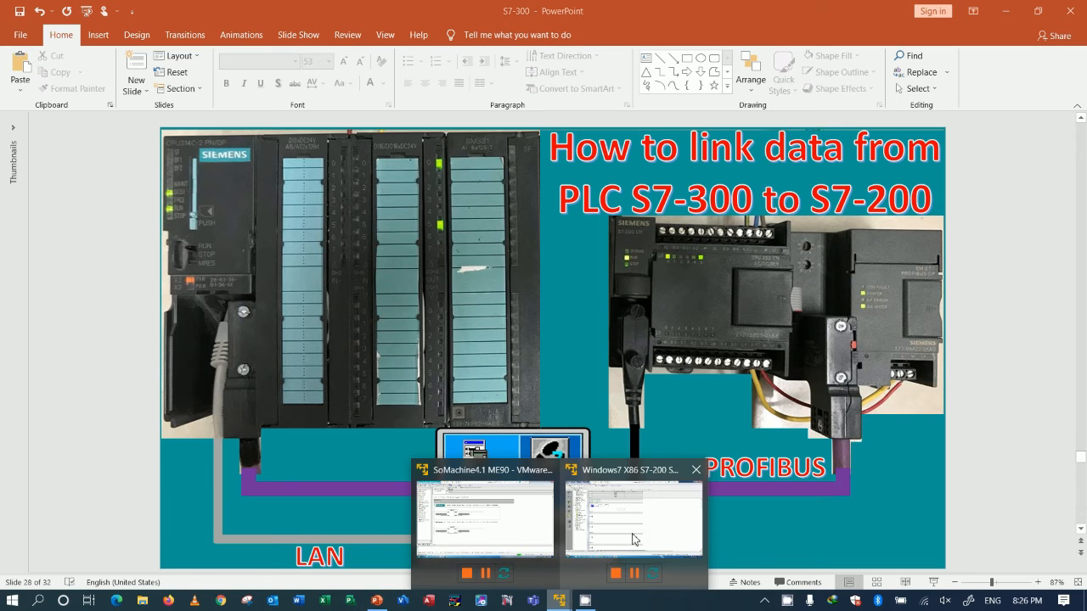
pyautogui.click(635, 535)
pyautogui.click(390, 223)
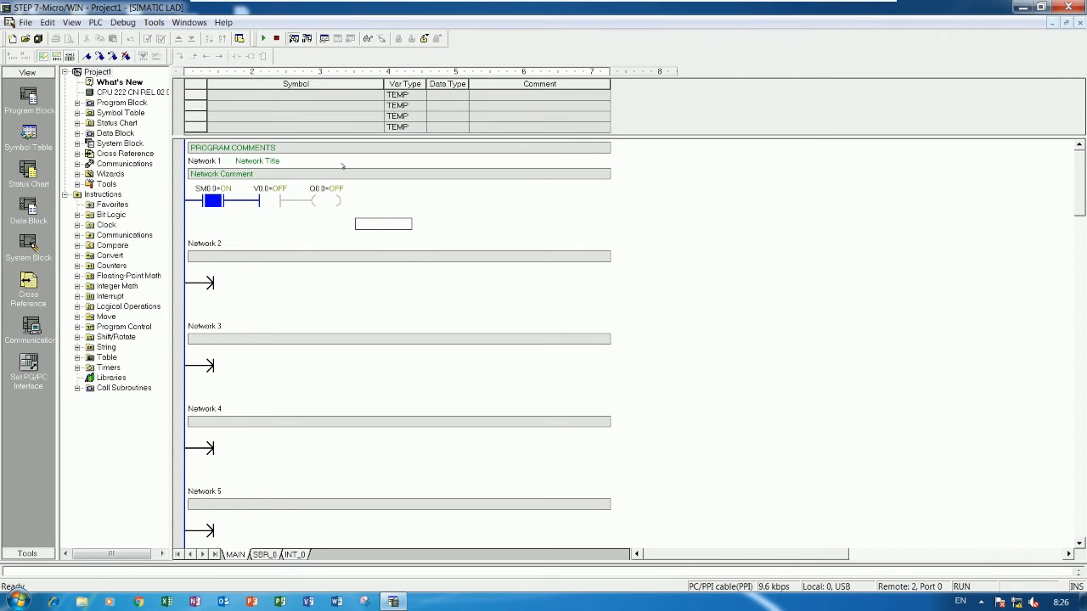
pyautogui.click(292, 39)
# Step: Copy the V0.0 contact and the Q0.0 coil into a second row of Network 1
pyautogui.click(303, 227)
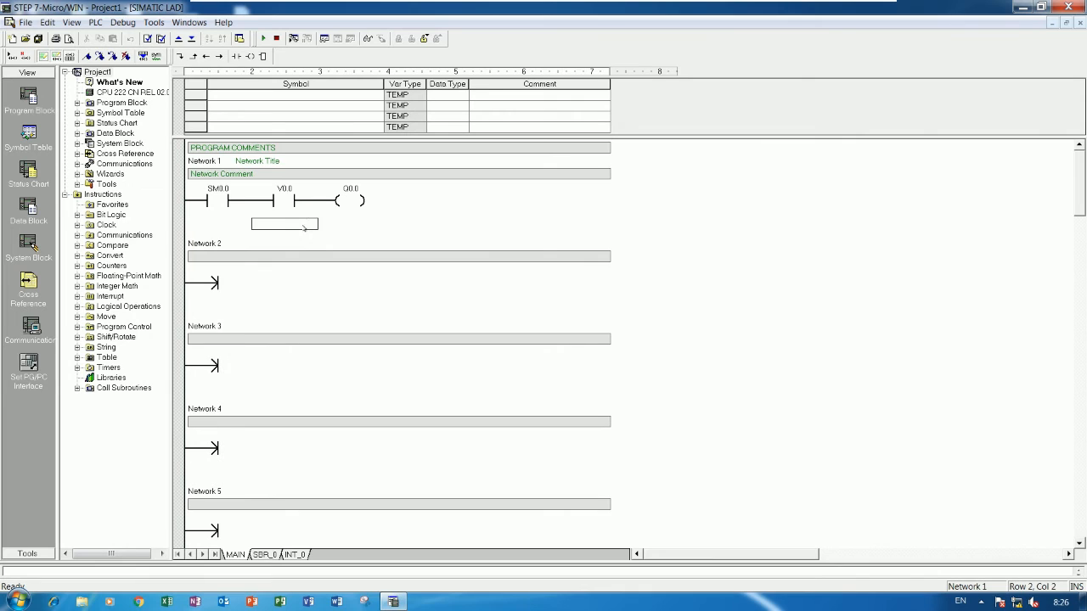
pyautogui.click(295, 205)
pyautogui.hotkey('ctrl', 'c')
pyautogui.click(289, 235)
pyautogui.hotkey('ctrl', 'v')
pyautogui.click(352, 210)
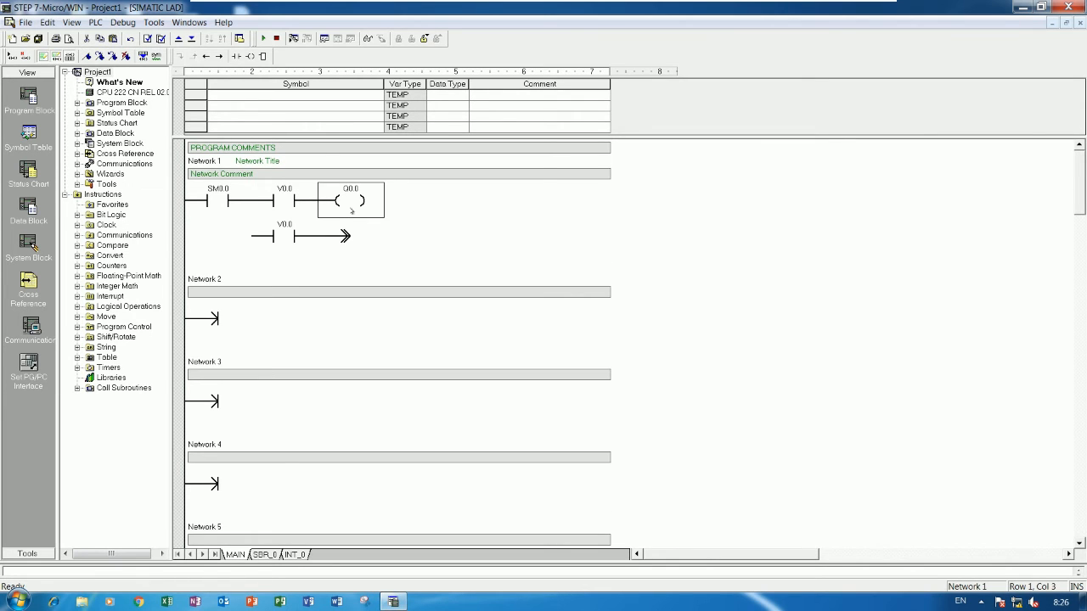
pyautogui.click(350, 246)
pyautogui.hotkey('ctrl', 'v')
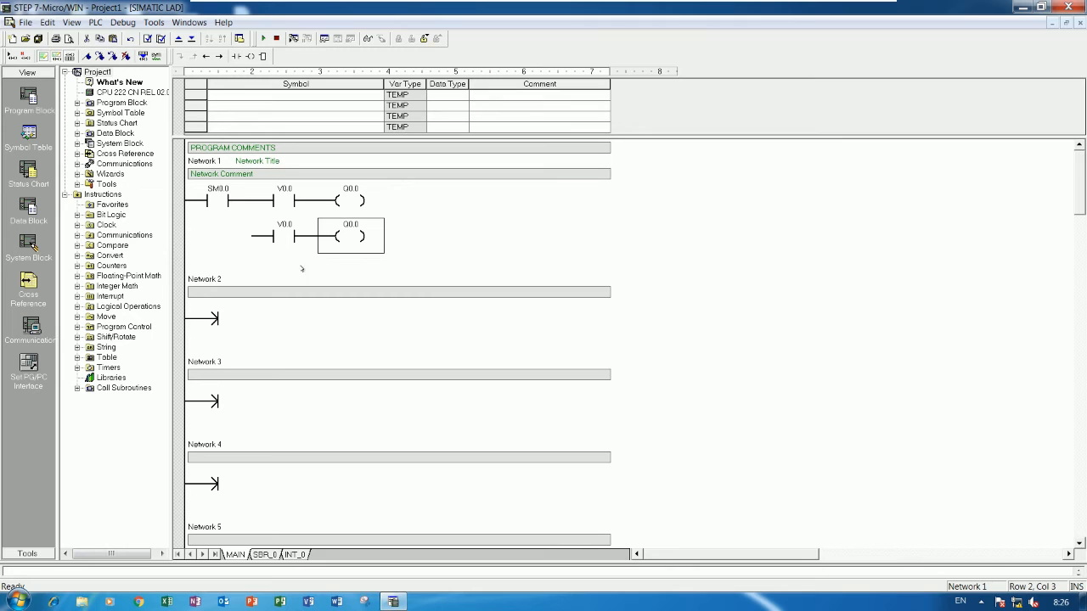
# Step: Address the second row's contact V0.1 and its coil Q0.1, and connect the row to the branch after SM0.0
pyautogui.doubleClick(285, 227)
pyautogui.write('V0.1')
pyautogui.press('Return')
pyautogui.click(236, 238)
pyautogui.hotkey('ctrl', 'Up')
pyautogui.press('Right')
pyautogui.press('Right')
pyautogui.press('Return')
pyautogui.press('End')
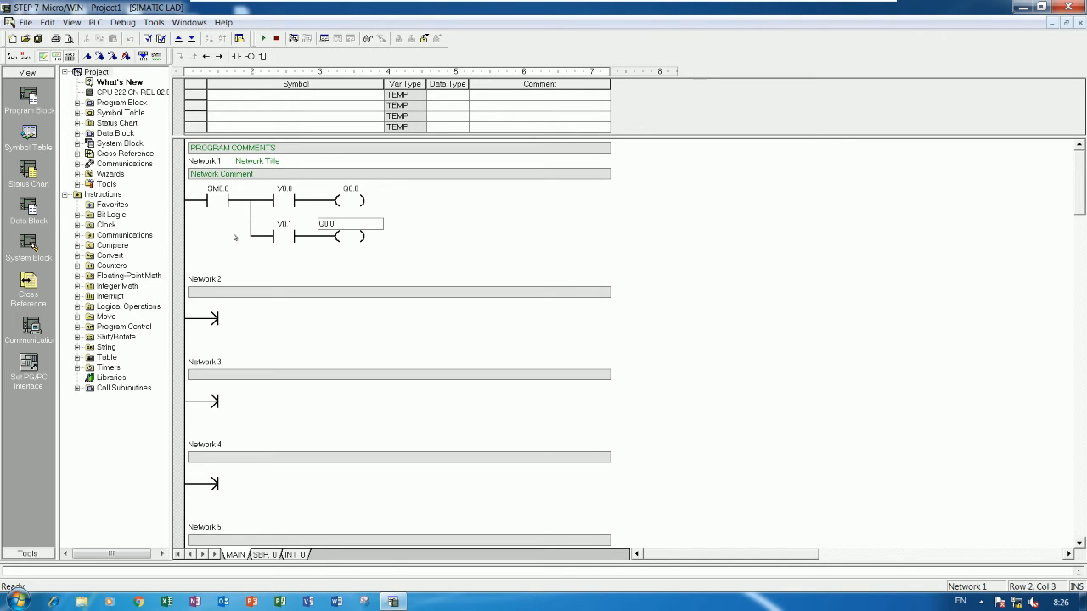
pyautogui.write('1')
pyautogui.press('Return')
# Step: Copy the V0.1 contact and Q0.1 coil into a third row and connect it to the branch after SM0.0
pyautogui.press('Left')
pyautogui.click(284, 274)
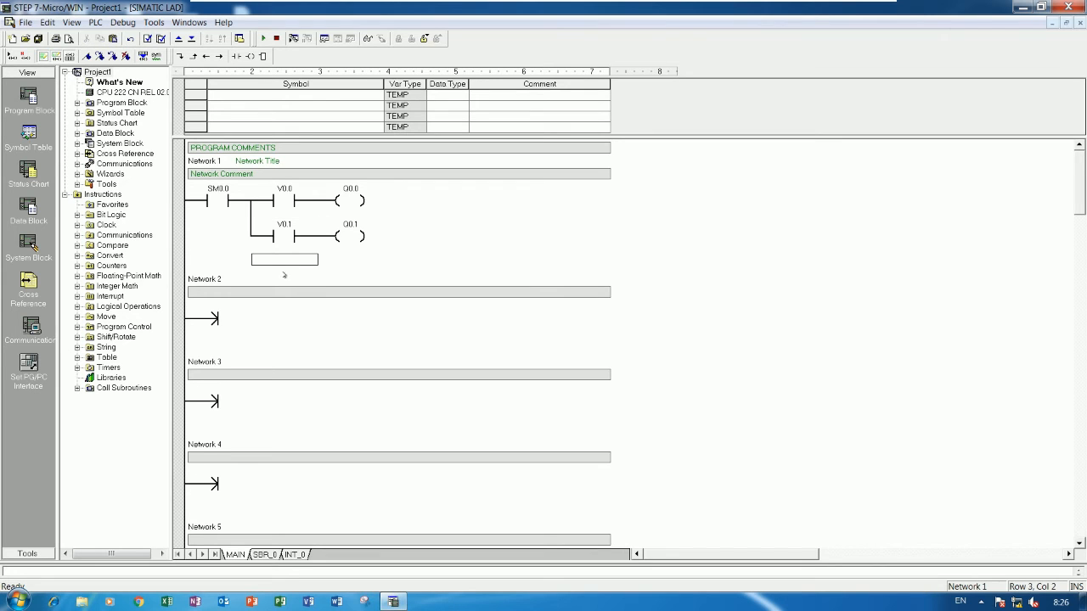
pyautogui.hotkey('ctrl', 'v')
pyautogui.click(349, 245)
pyautogui.hotkey('ctrl', 'c')
pyautogui.click(346, 287)
pyautogui.hotkey('ctrl', 'v')
pyautogui.click(252, 282)
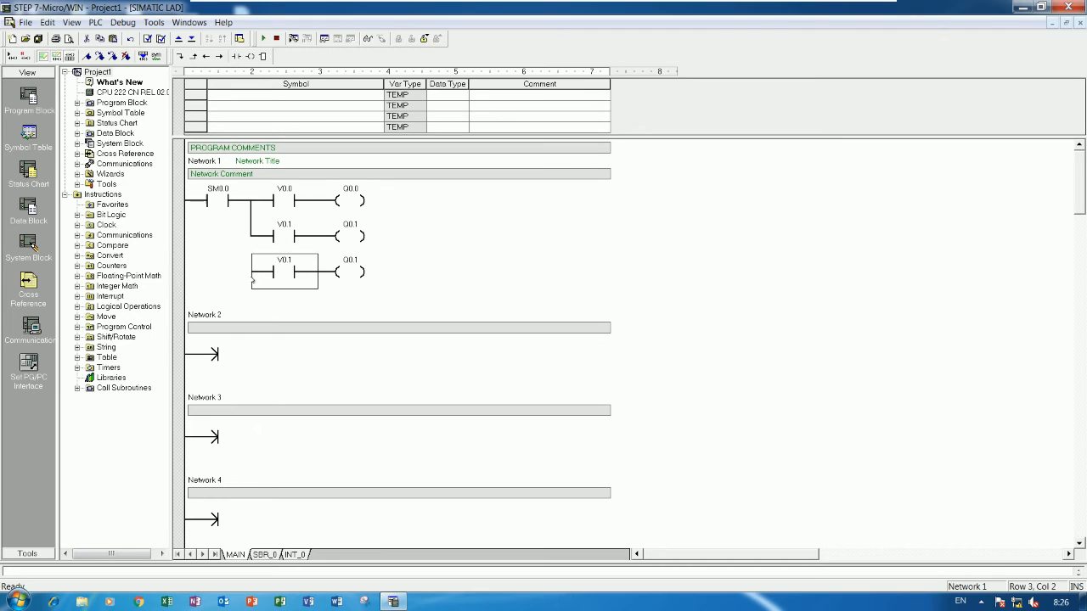
pyautogui.press('Left')
pyautogui.hotkey('ctrl', 'Up')
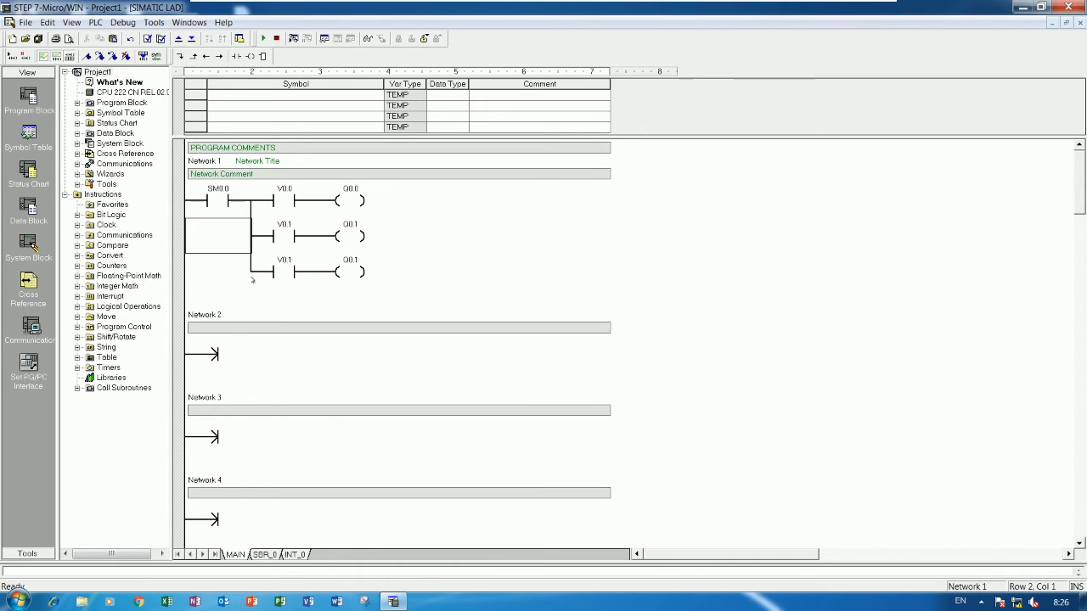
# Step: Readdress the third row's contact as V0.2 and its coil as Q0.2
pyautogui.click(258, 259)
pyautogui.click(267, 258)
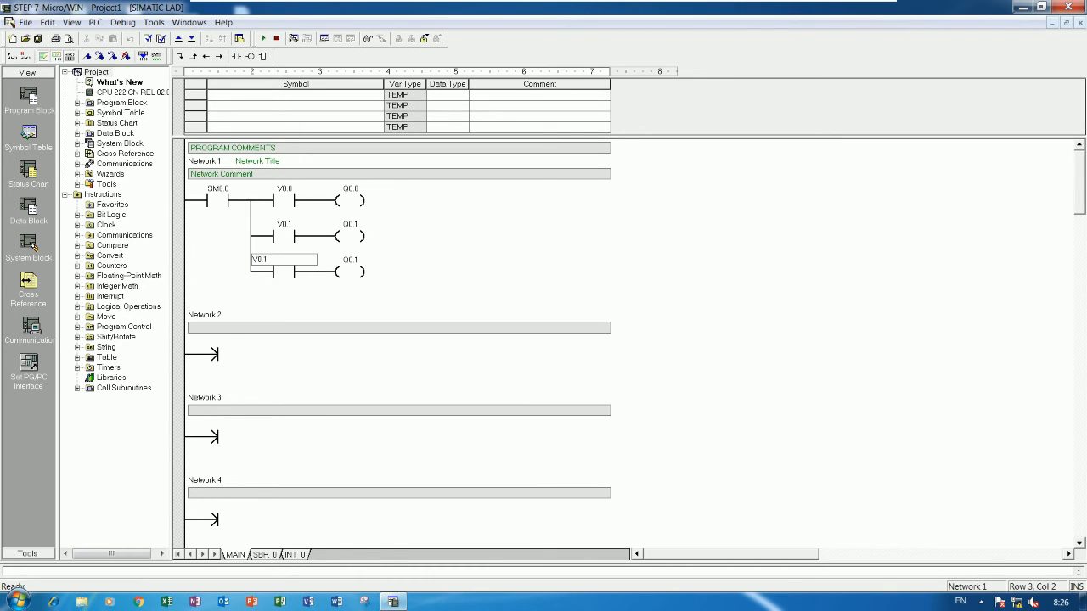
pyautogui.write('2')
pyautogui.press('Return')
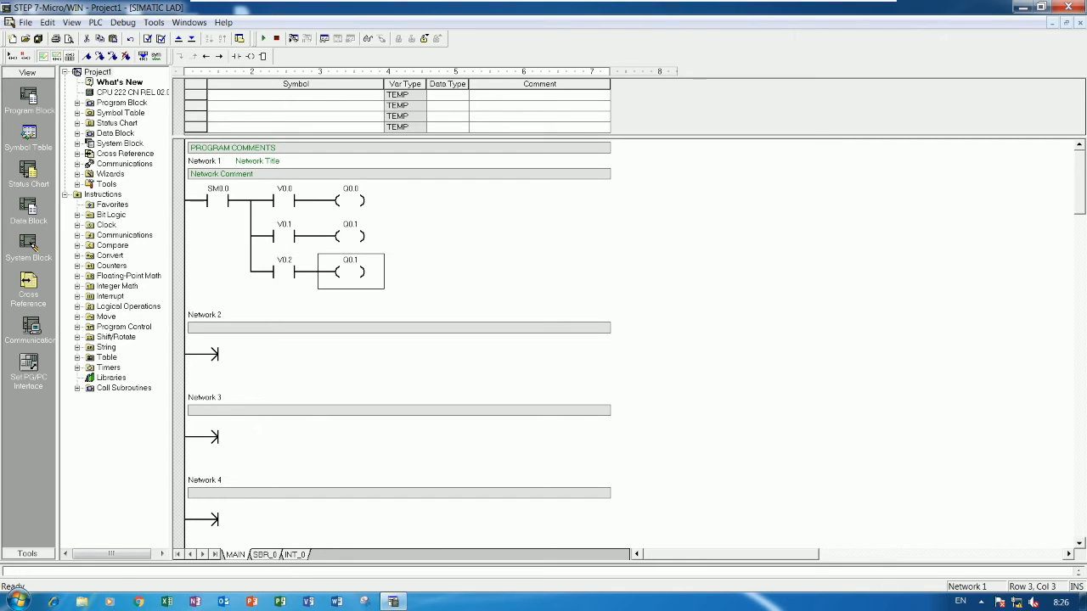
pyautogui.press('Return')
pyautogui.press('BackSpace')
pyautogui.write('2')
pyautogui.press('Return')
# Step: Download the extended program to the S7-200, place the PLC in RUN mode and start program status monitoring
pyautogui.hotkey('ctrl', 'F7')
pyautogui.hotkey('ctrl', 'd')
pyautogui.click(633, 308)
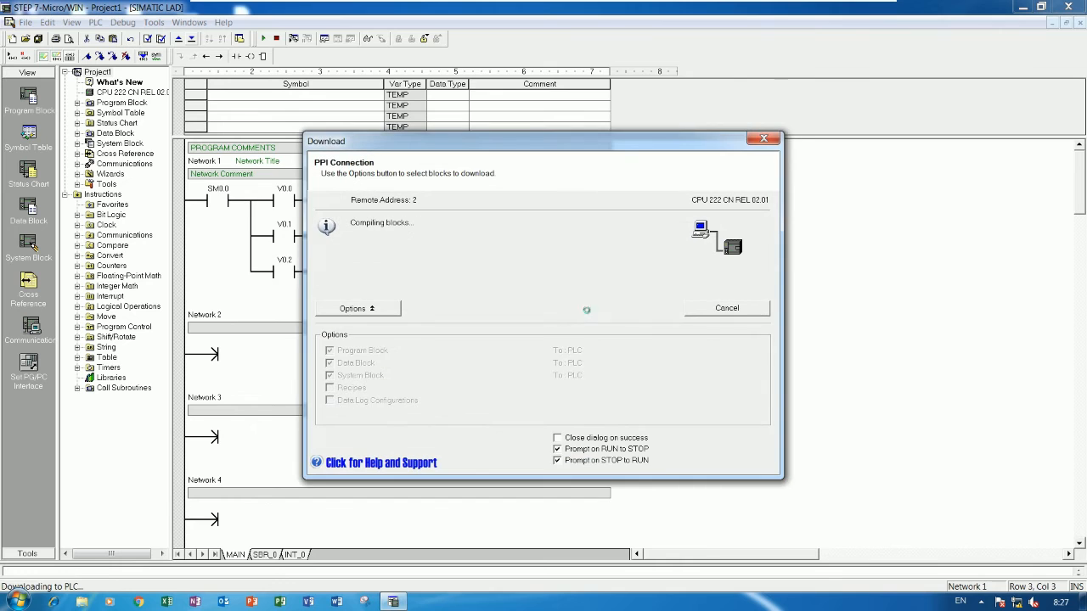
pyautogui.click(562, 341)
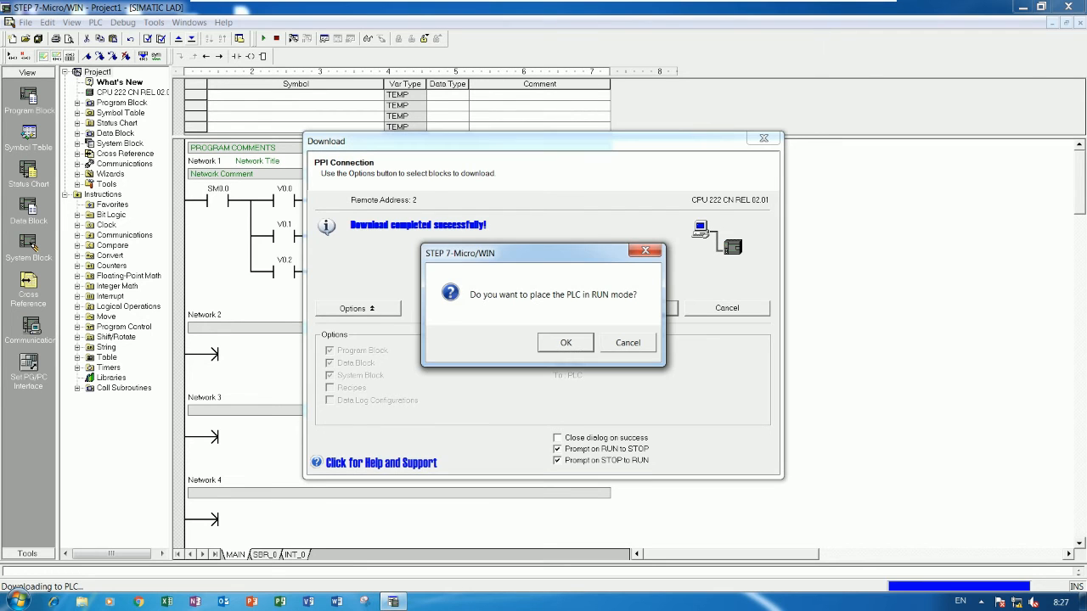
pyautogui.click(565, 342)
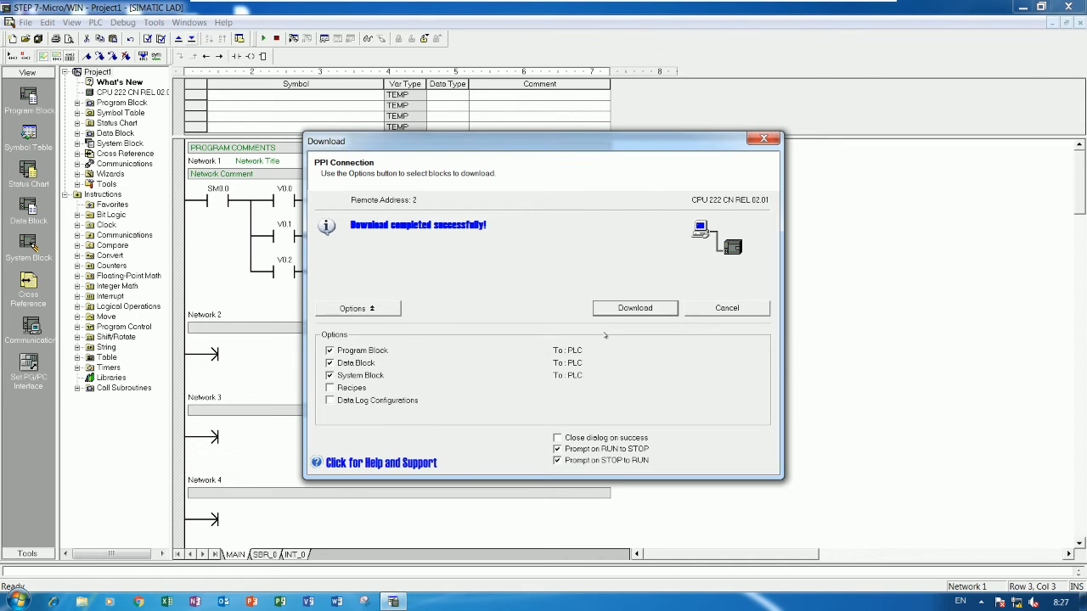
pyautogui.click(709, 310)
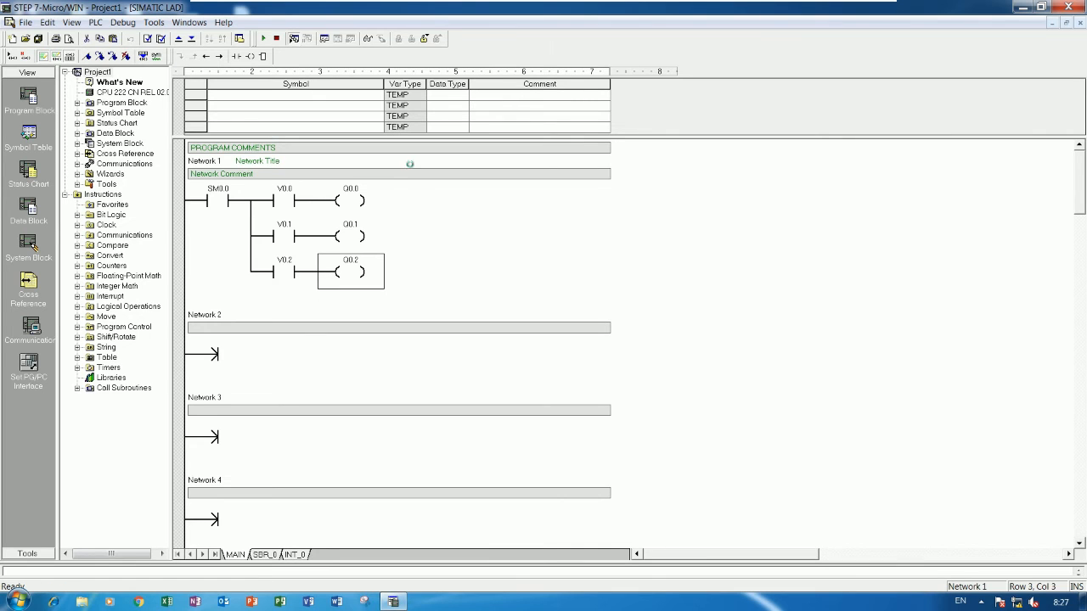
pyautogui.click(294, 39)
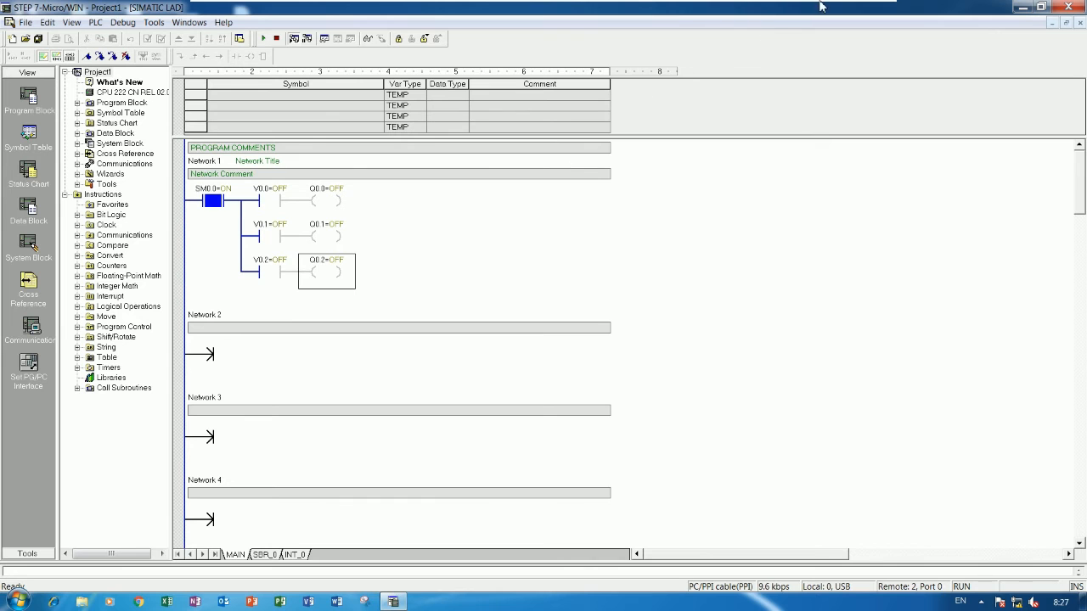
# Step: Switch to the SoMachine4.1 ME90 virtual machine and bring up the variable table over the OB1 online view
pyautogui.moveTo(637, 5)
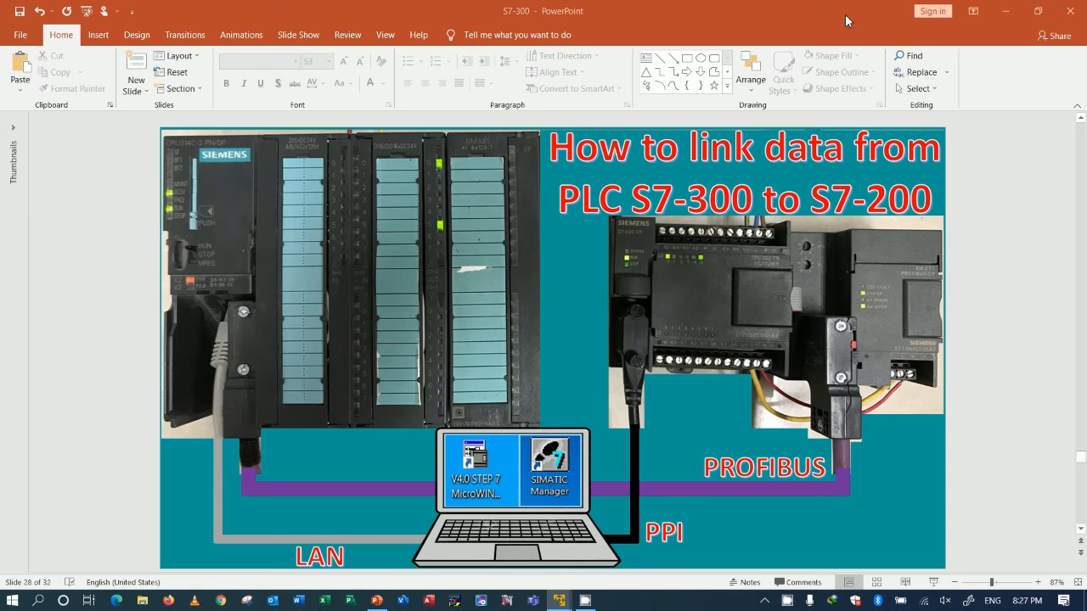
pyautogui.click(846, 10)
pyautogui.moveTo(559, 600)
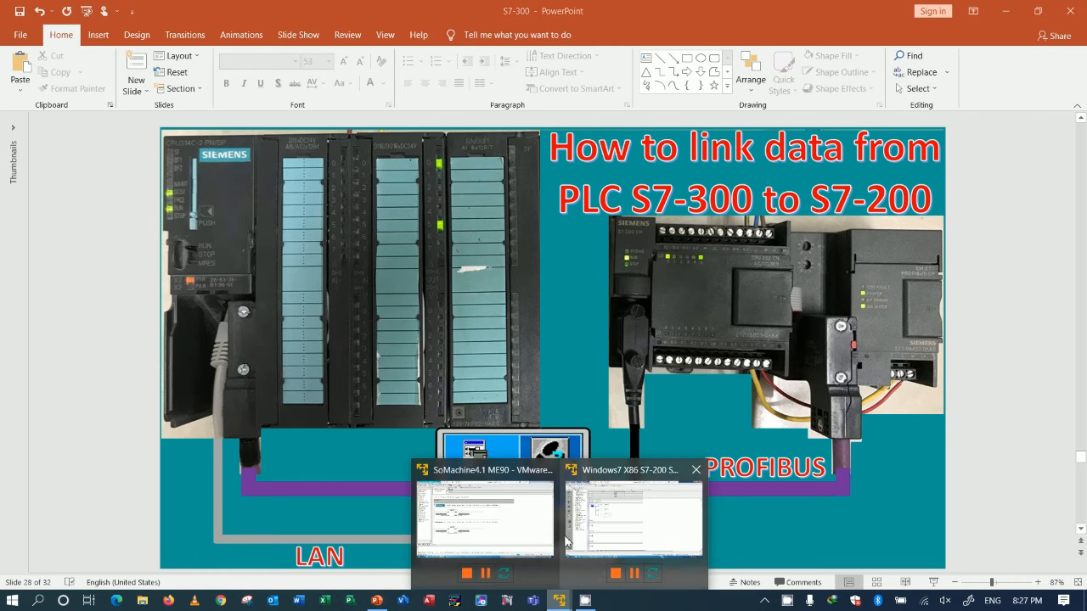
pyautogui.click(526, 523)
pyautogui.click(223, 602)
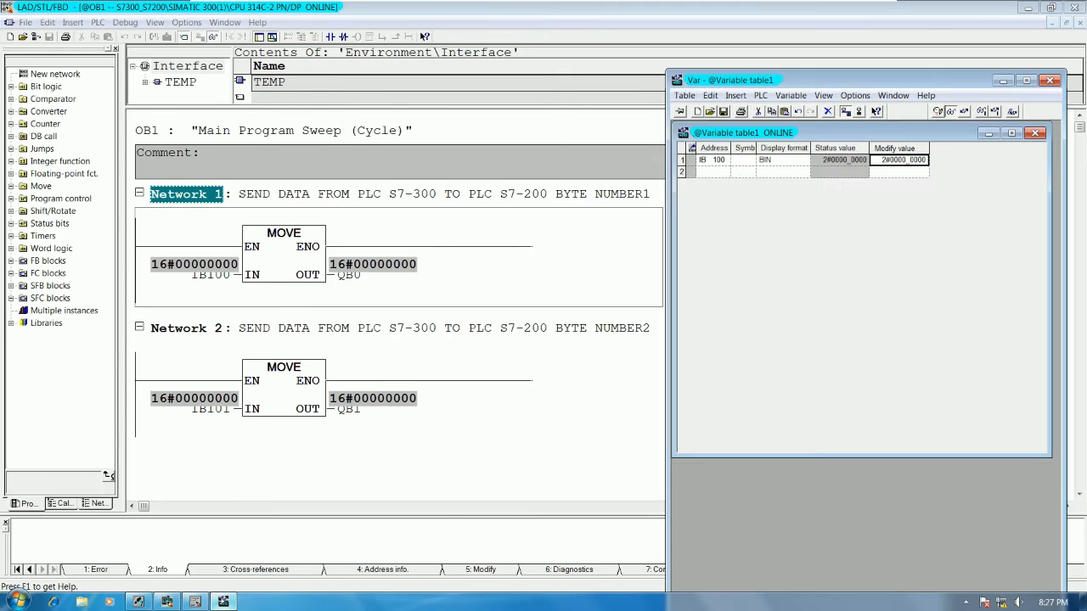
# Step: Set the modify value of IB100 to 2#0000_0111 and write it to the CPU
pyautogui.doubleClick(918, 161)
pyautogui.press('BackSpace')
pyautogui.write('1')
pyautogui.press('BackSpace')
pyautogui.press('BackSpace')
pyautogui.write('11')
pyautogui.press('BackSpace')
pyautogui.write('11')
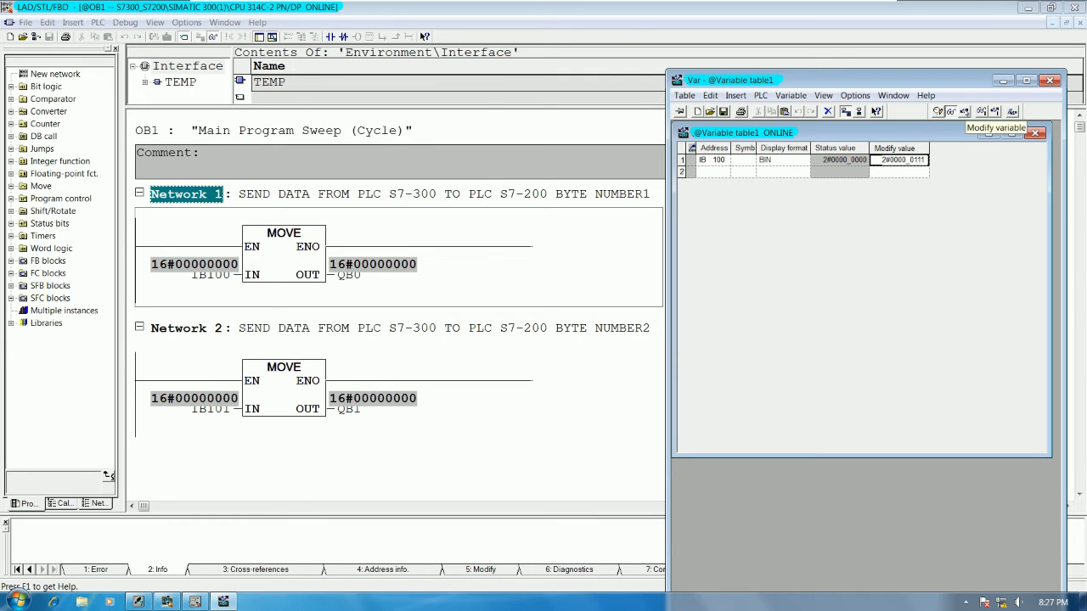
pyautogui.click(964, 111)
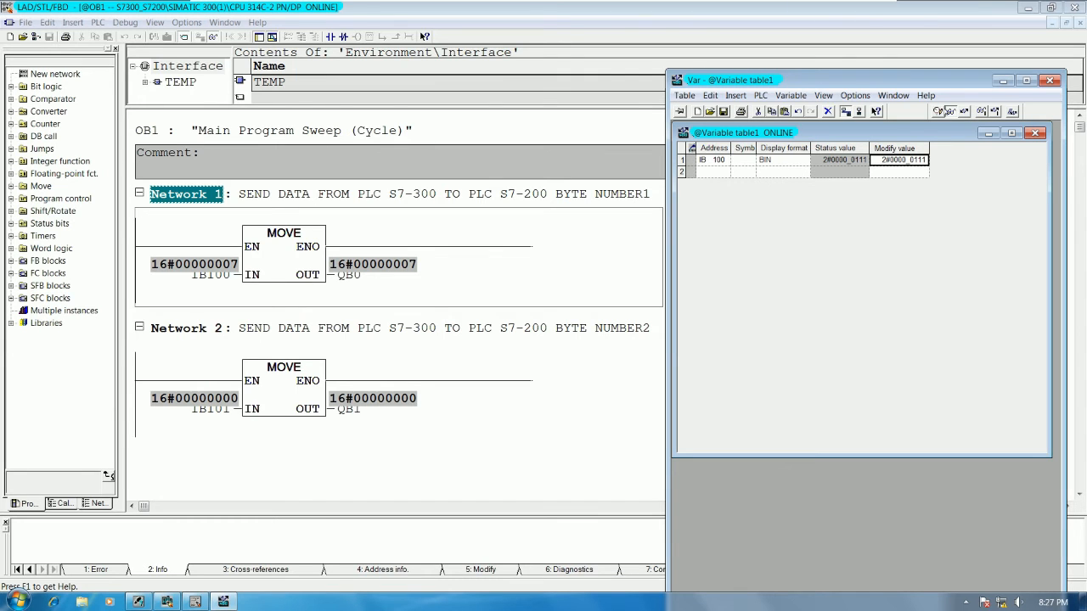
# Step: Switch to the S7-200 virtual machine and check the online status of V0.0 to V0.2 and Q0.0 to Q0.2
pyautogui.click(847, 8)
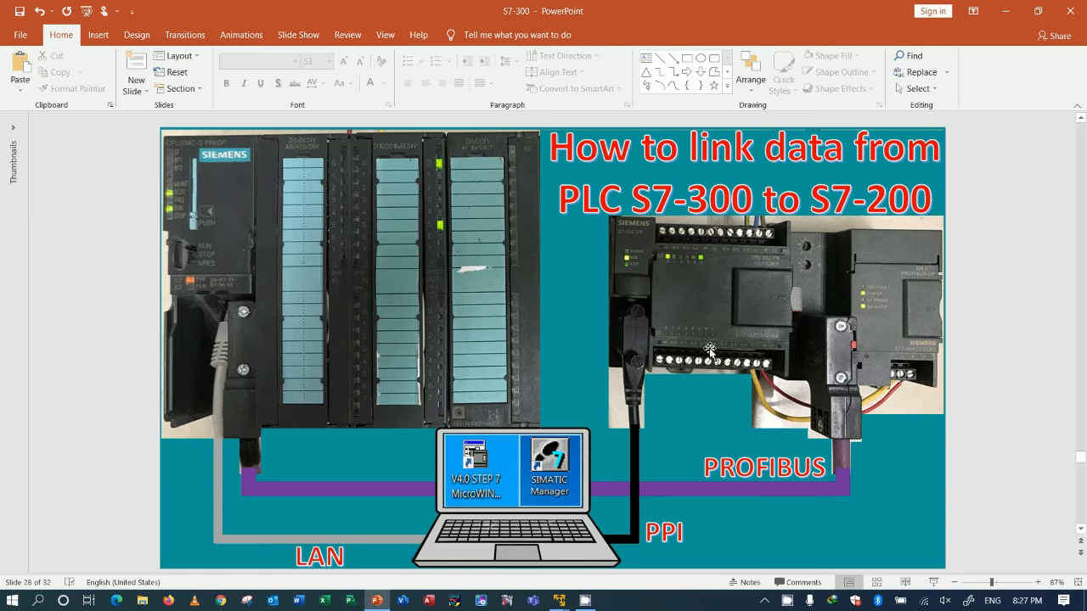
pyautogui.moveTo(559, 600)
pyautogui.click(630, 527)
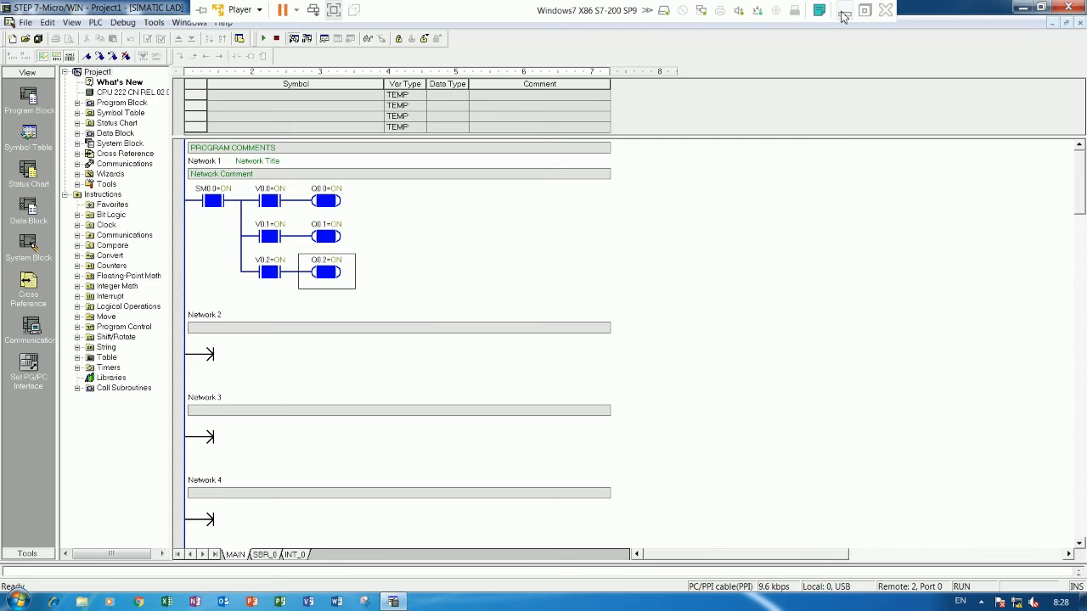
# Step: Return to the SoMachine4.1 ME90 virtual machine, leave full-screen mode and restore it from maximized to a smaller window
pyautogui.click(839, 13)
pyautogui.click(558, 600)
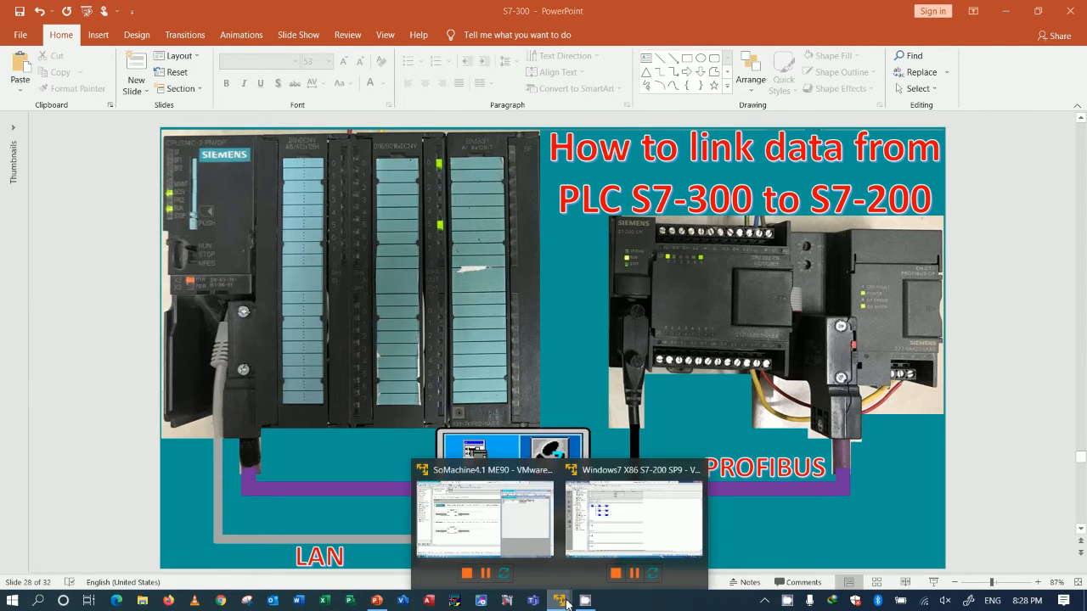
pyautogui.click(528, 542)
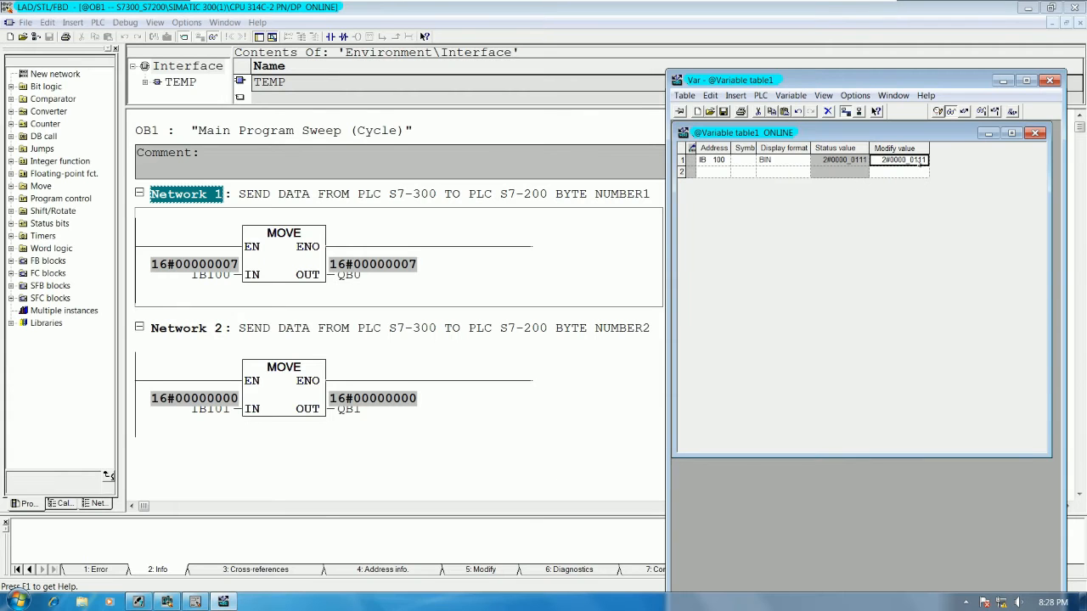
pyautogui.moveTo(217, 6)
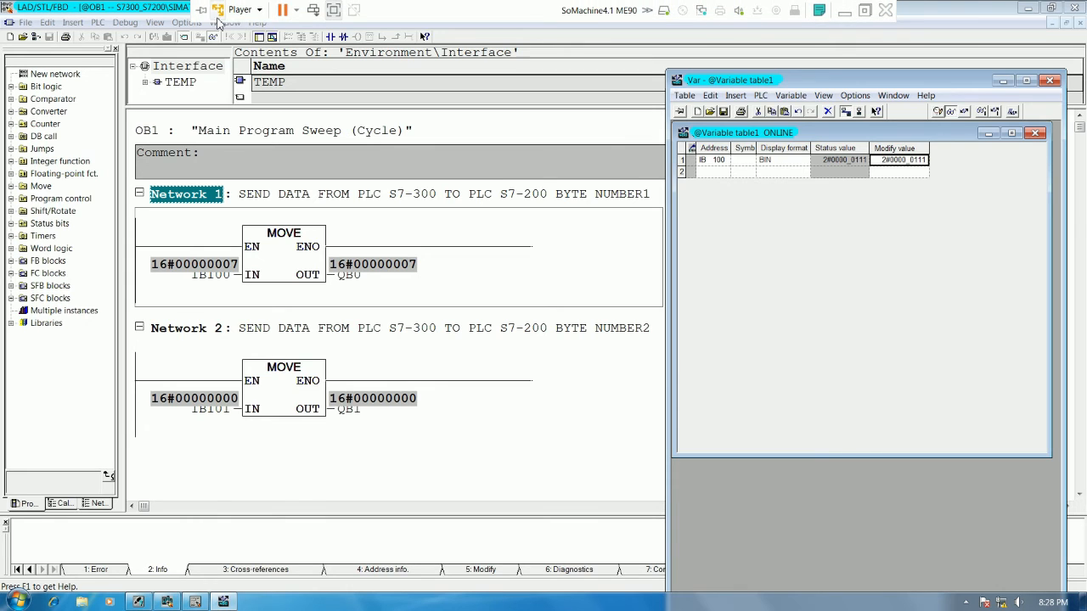
pyautogui.click(865, 10)
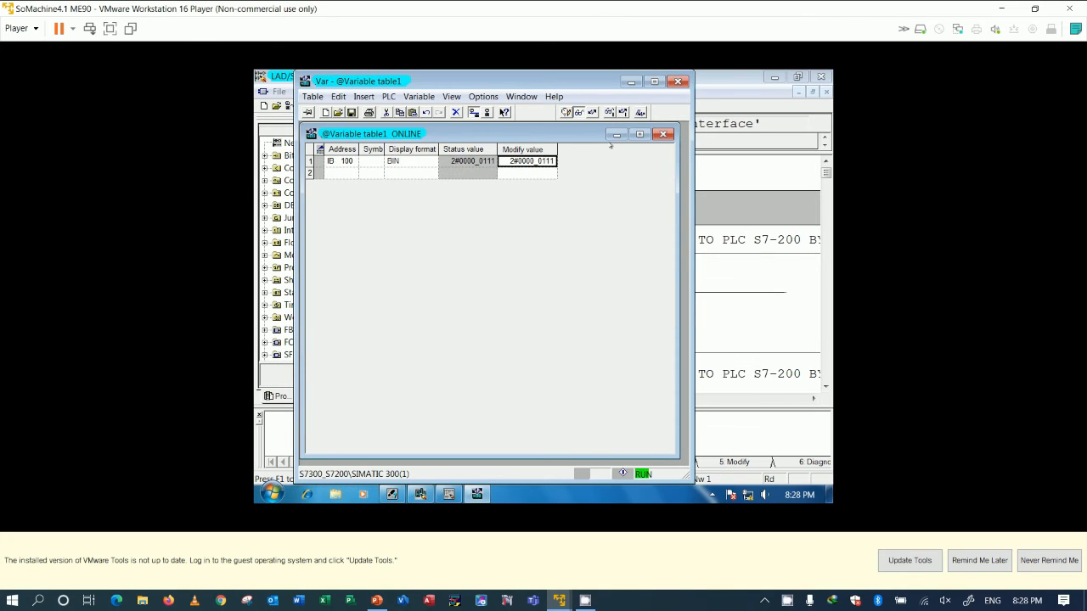
pyautogui.doubleClick(766, 16)
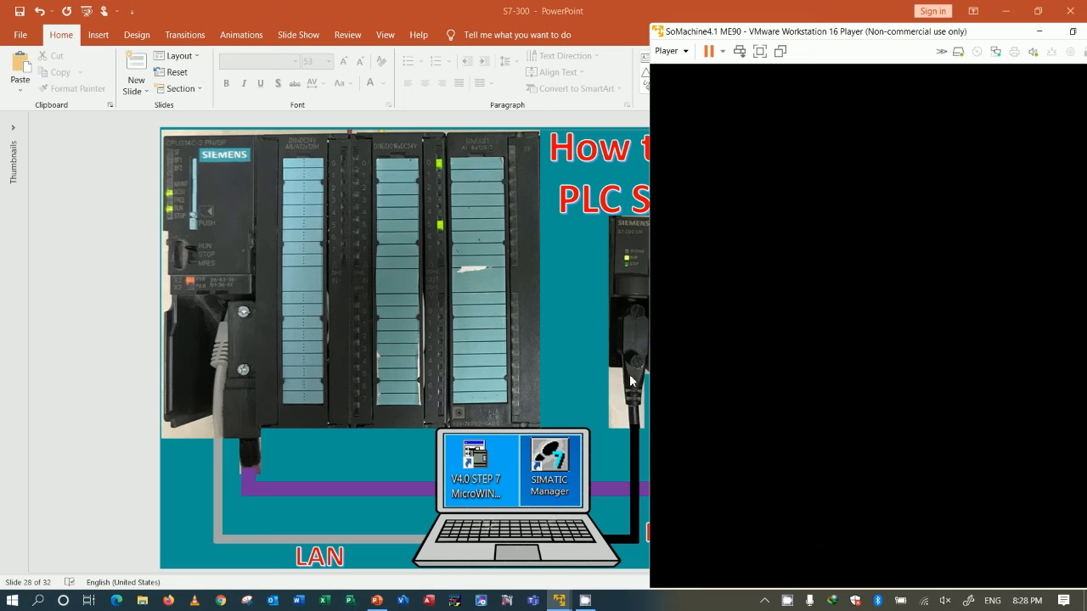
# Step: Switch to the S7-200 virtual machine, take it out of full-screen mode and place its window beside the SoMachine4.1 ME90 virtual machine
pyautogui.moveTo(558, 600)
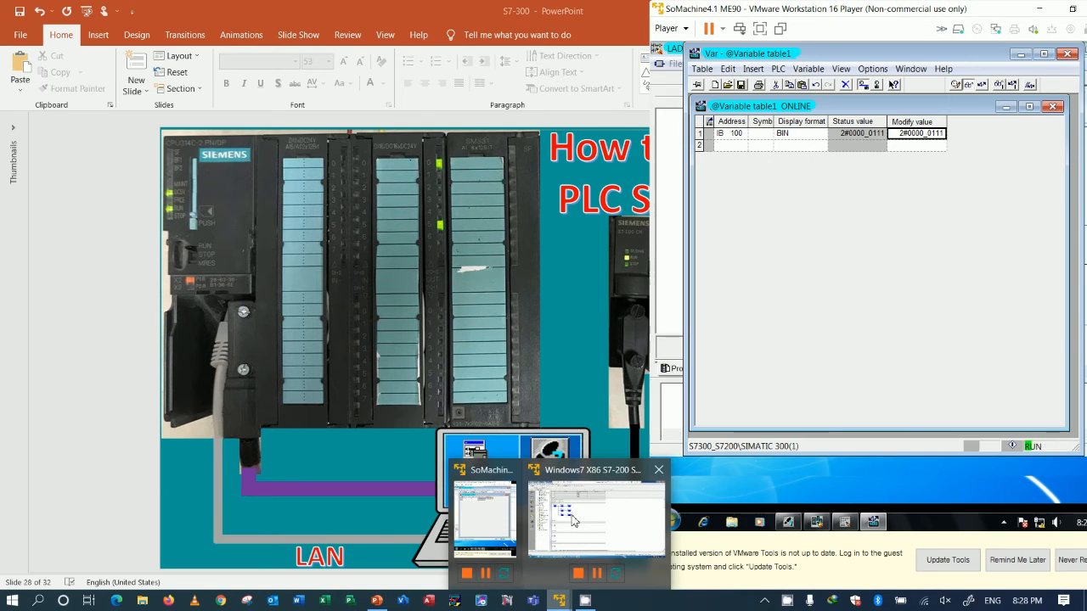
pyautogui.click(574, 520)
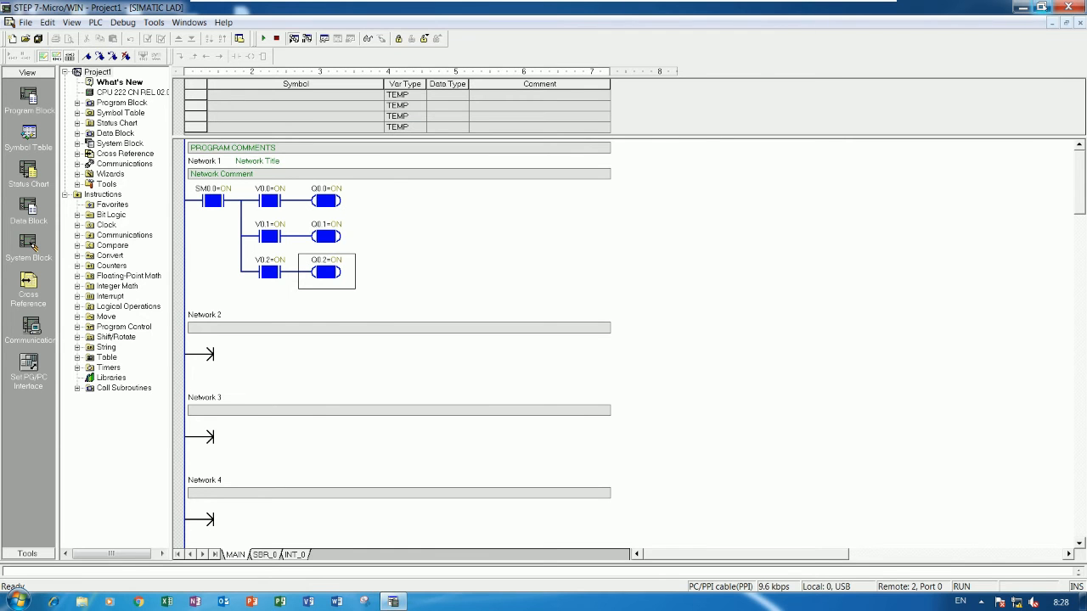
pyautogui.click(1041, 7)
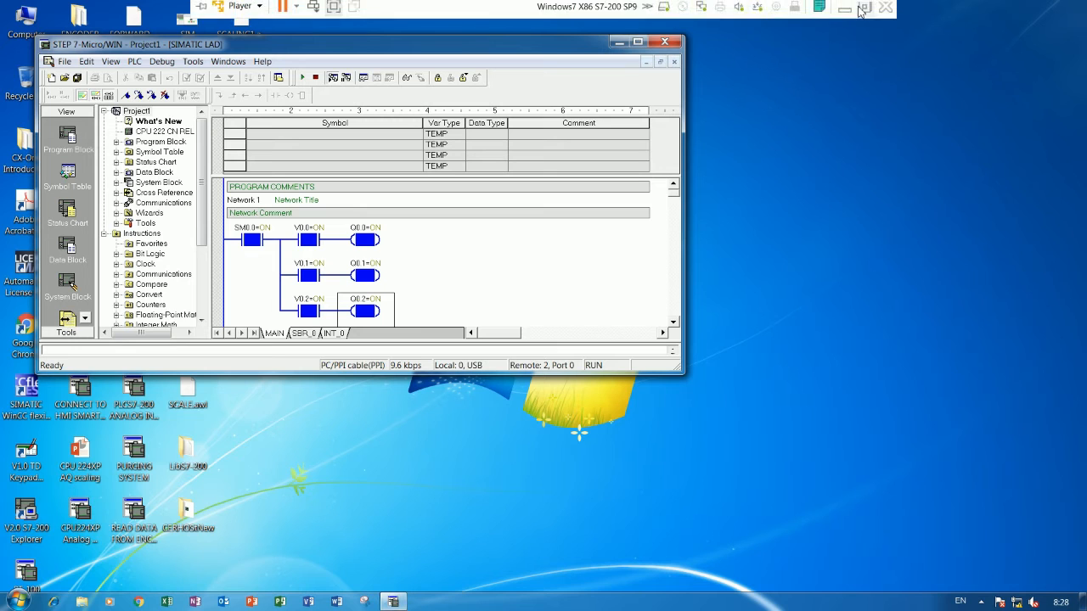
pyautogui.click(863, 10)
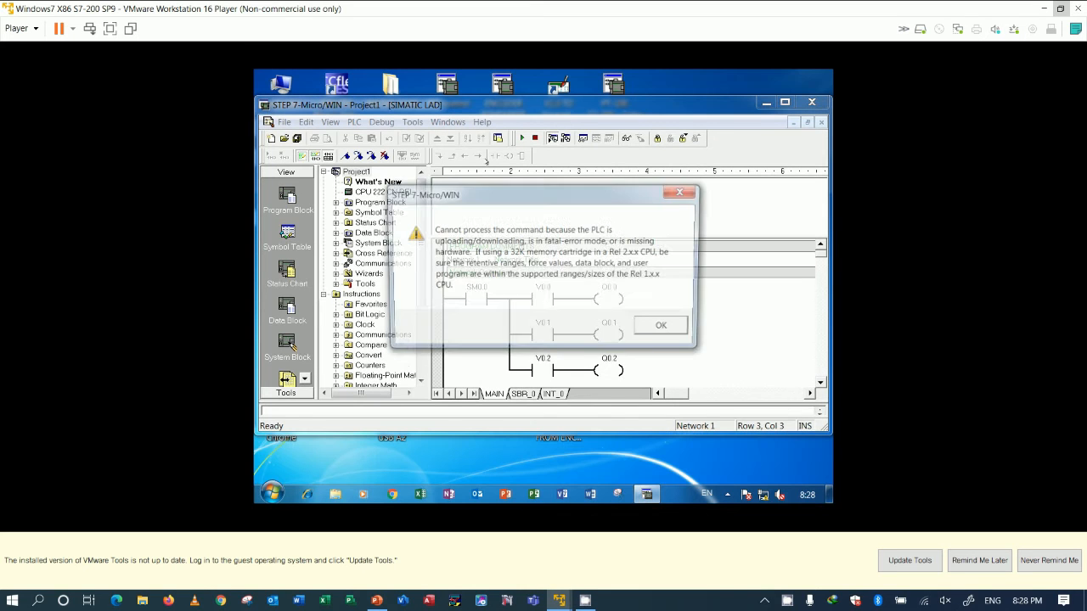
pyautogui.press('Return')
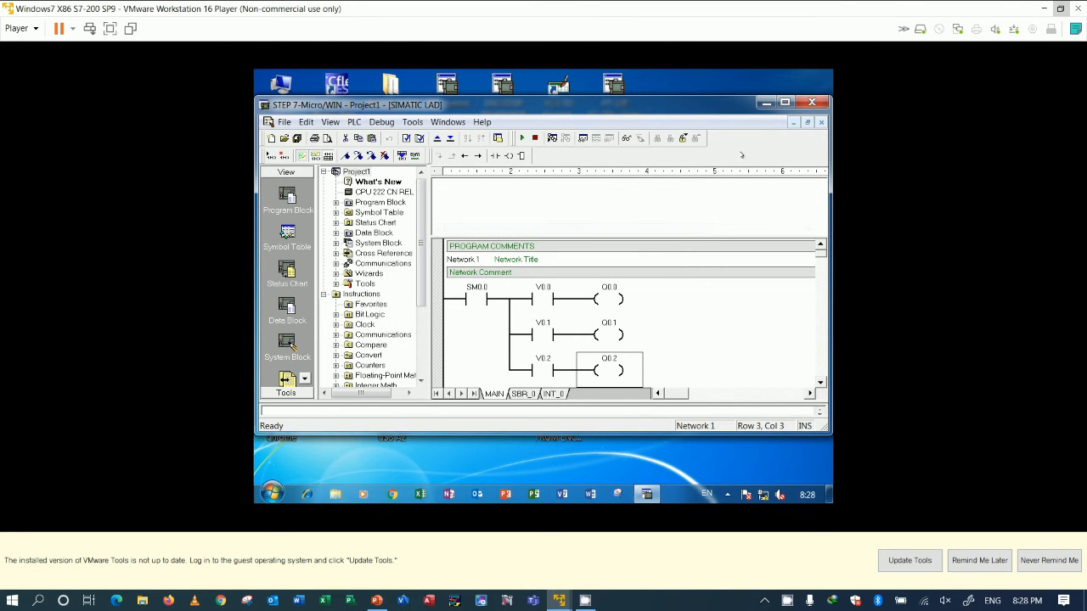
pyautogui.moveTo(958, 12); pyautogui.dragTo(436, 22)
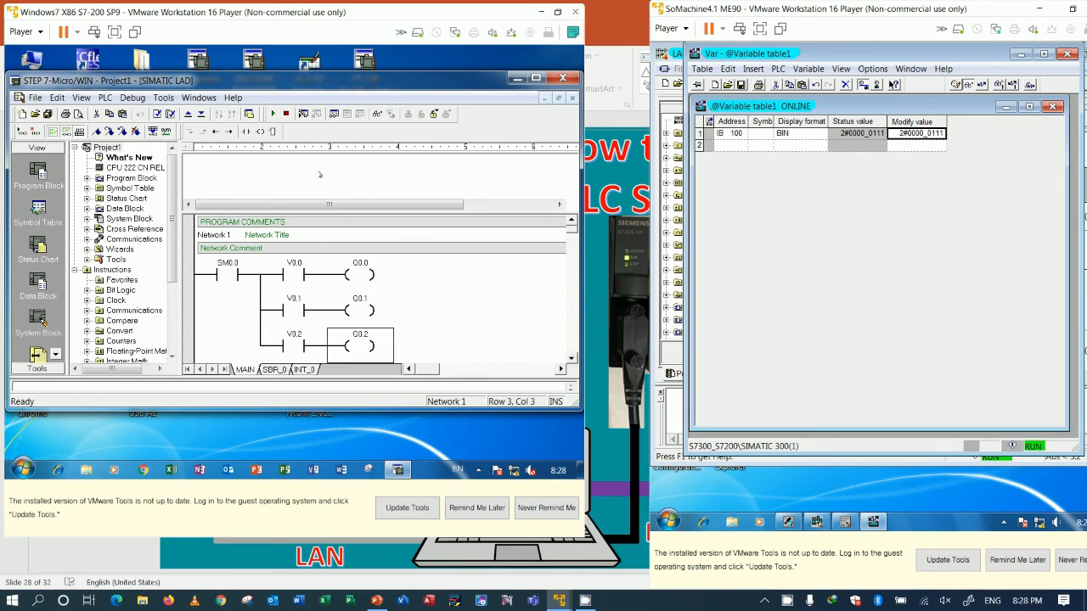
# Step: Maximize the Micro/WIN window, refresh communications to reach the CPU 222 CN at address 2, and restart program status after comparing the programs
pyautogui.doubleClick(312, 85)
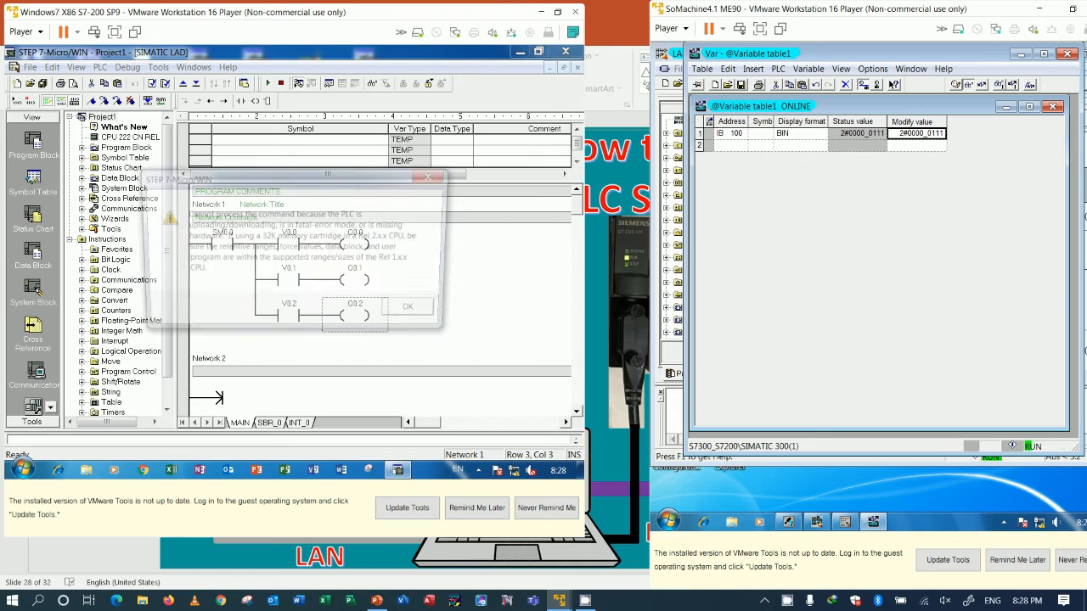
pyautogui.click(416, 311)
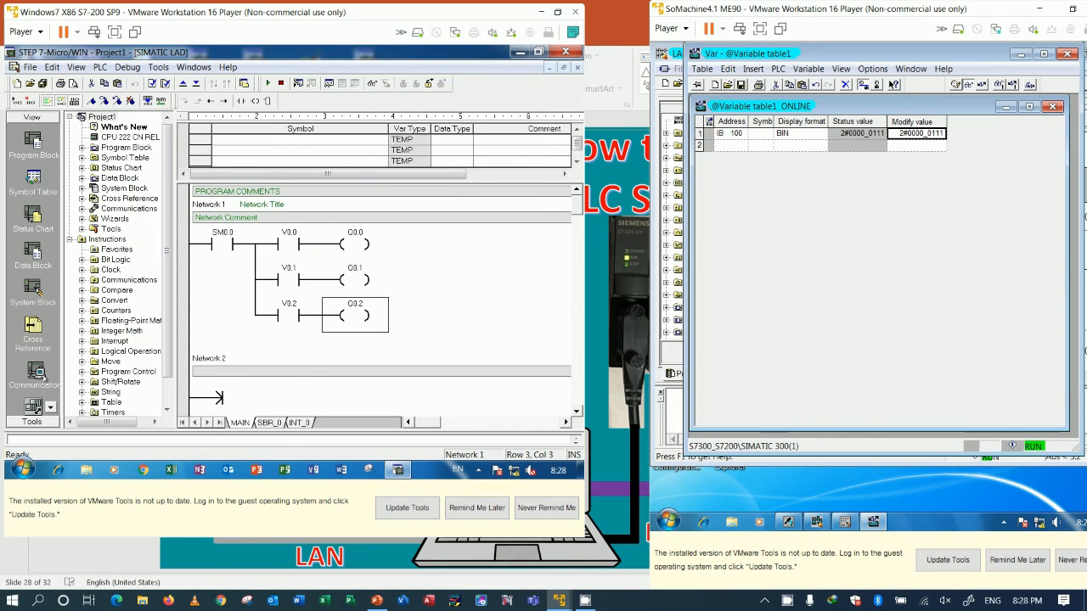
pyautogui.click(35, 372)
pyautogui.doubleClick(393, 164)
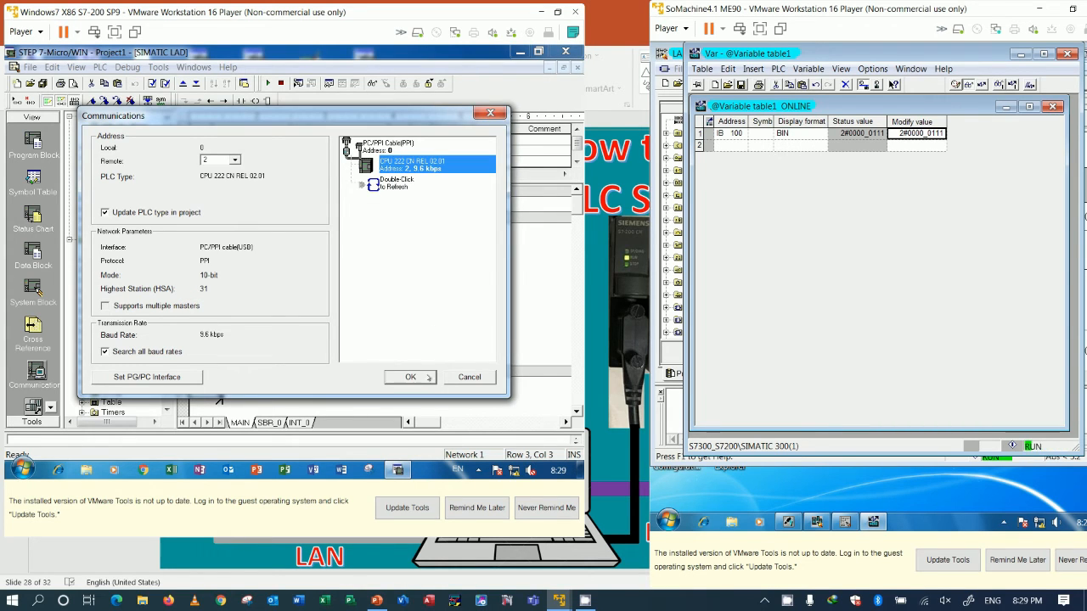
pyautogui.click(410, 377)
pyautogui.click(310, 84)
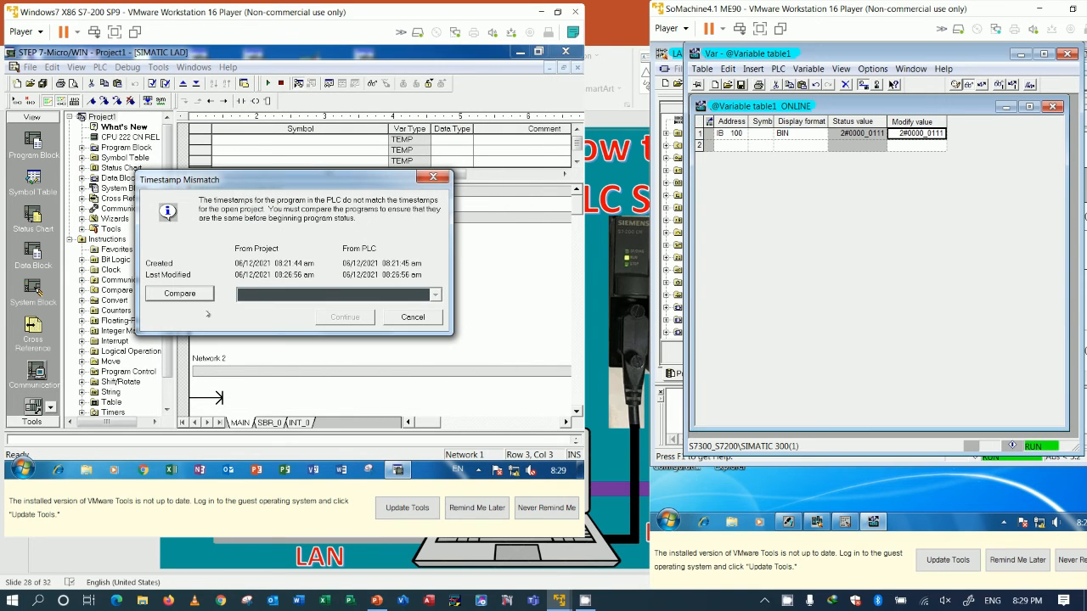
pyautogui.click(344, 316)
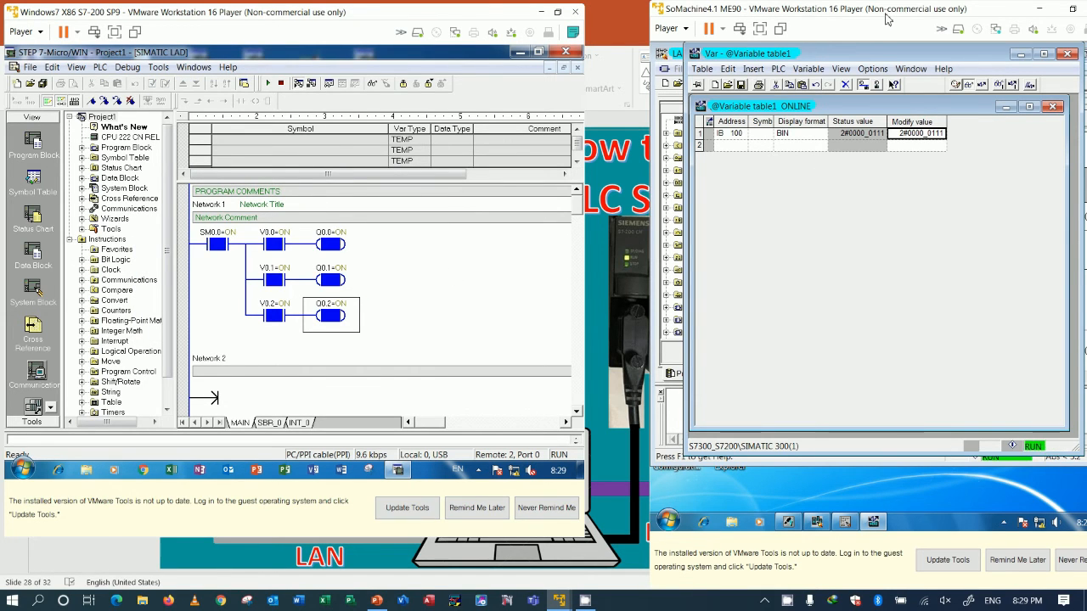
# Step: Move the SoMachine4.1 ME90 window next to the S7-200 window and shift the variable table so the OB1 online view is uncovered
pyautogui.moveTo(885, 19); pyautogui.dragTo(828, 17)
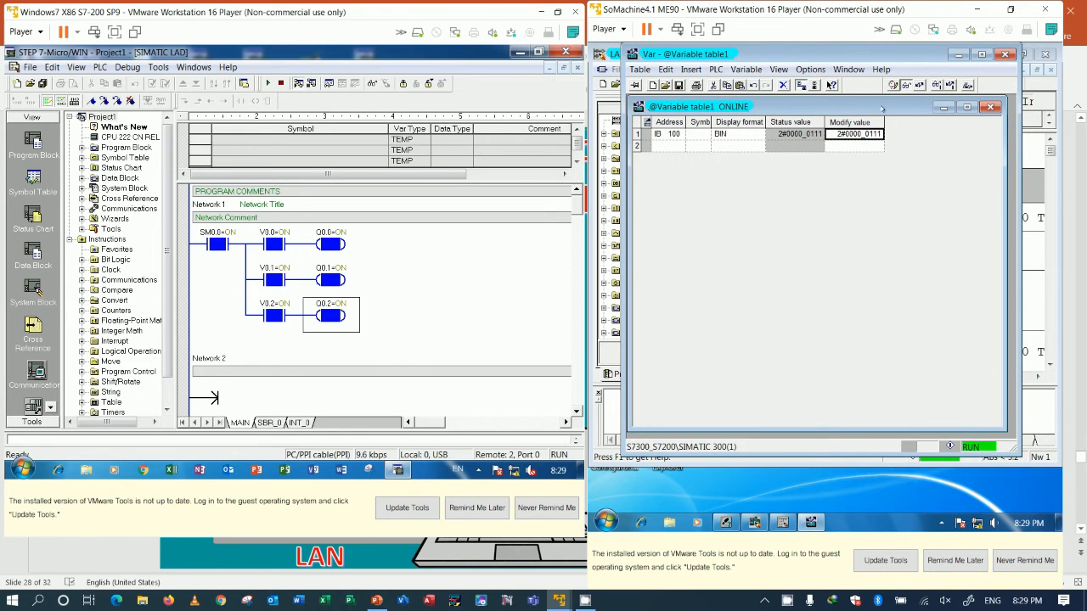
pyautogui.moveTo(881, 108); pyautogui.dragTo(897, 169)
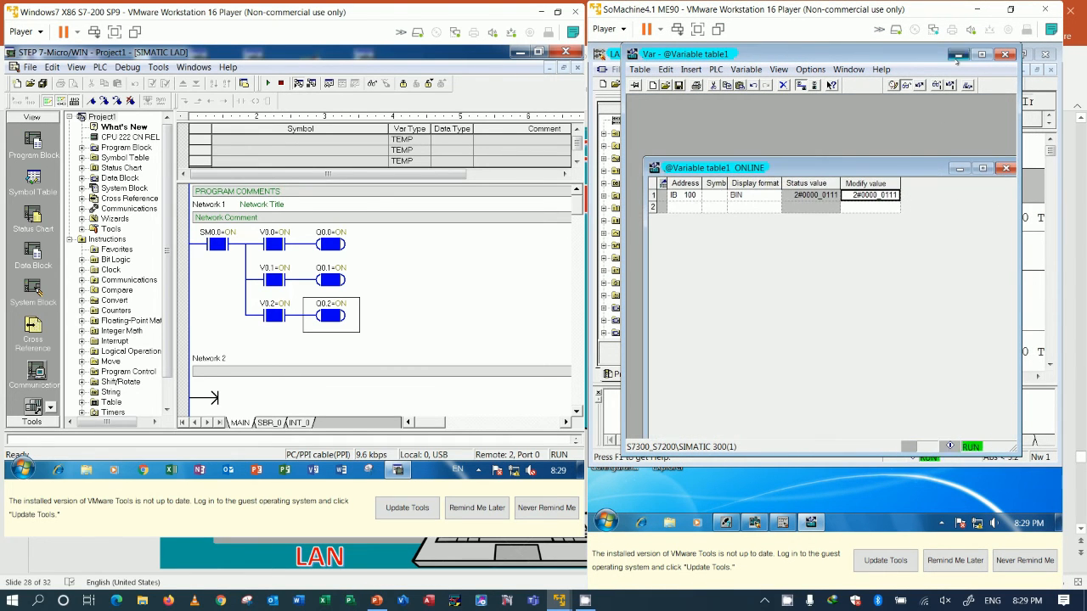
pyautogui.click(956, 56)
pyautogui.click(810, 522)
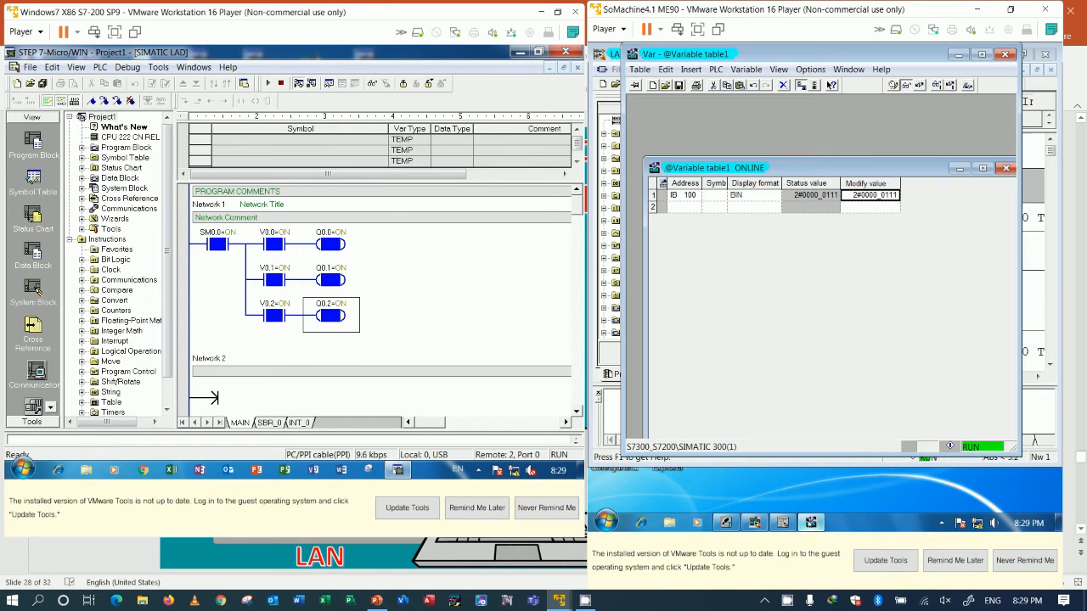
pyautogui.moveTo(924, 167); pyautogui.dragTo(917, 107)
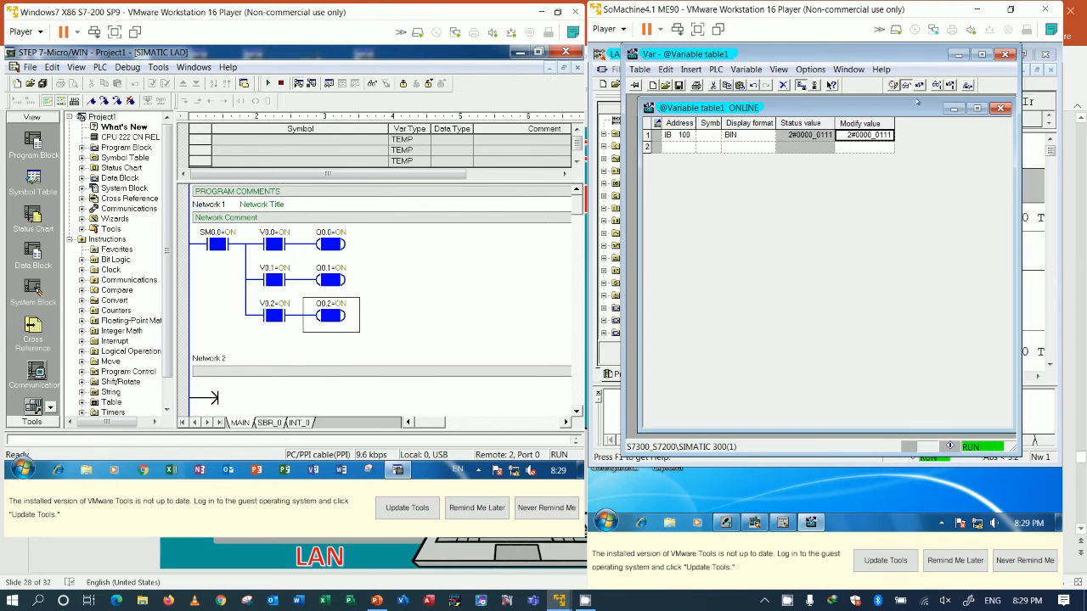
pyautogui.moveTo(918, 56); pyautogui.dragTo(787, 74)
# Step: Write the modify value 2#0000_0011 to IB100, followed by 2#0000_0010, to test the transfer to the S7-200
pyautogui.click(751, 146)
pyautogui.click(750, 146)
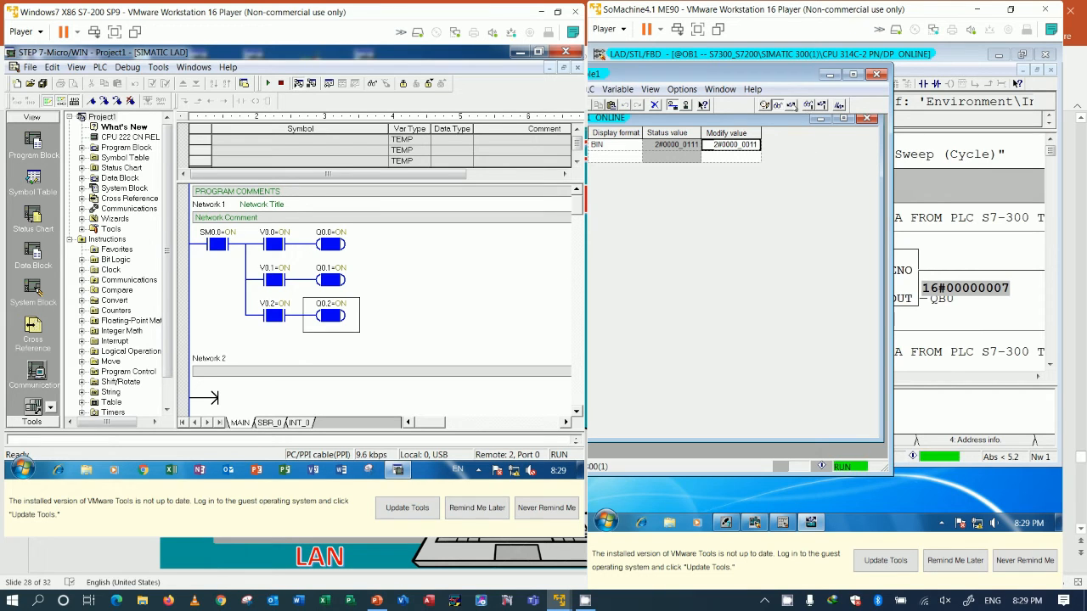
pyautogui.click(791, 105)
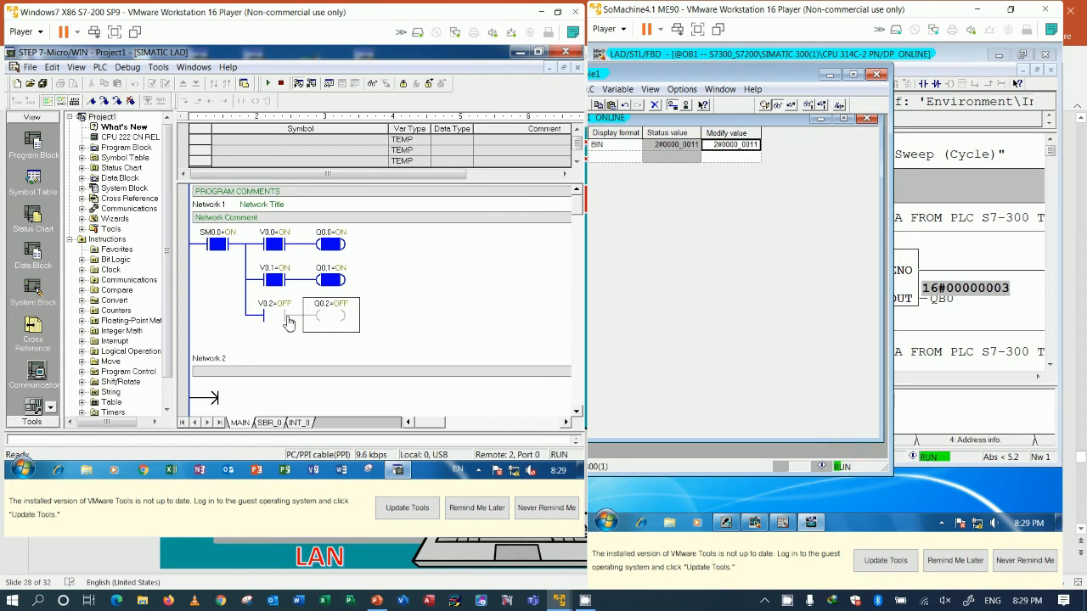
pyautogui.click(730, 144)
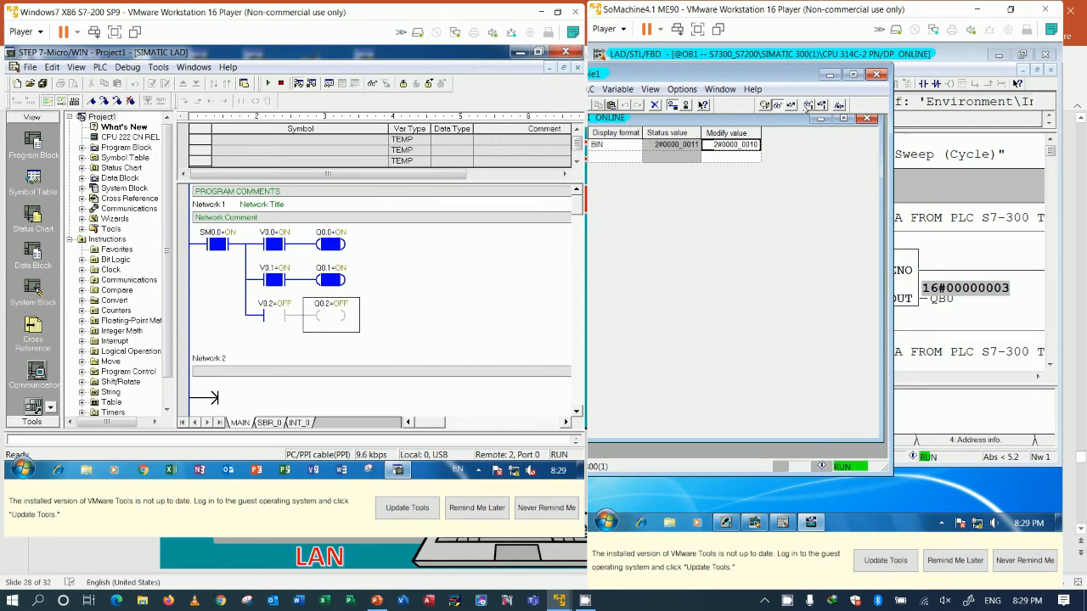
pyautogui.click(787, 104)
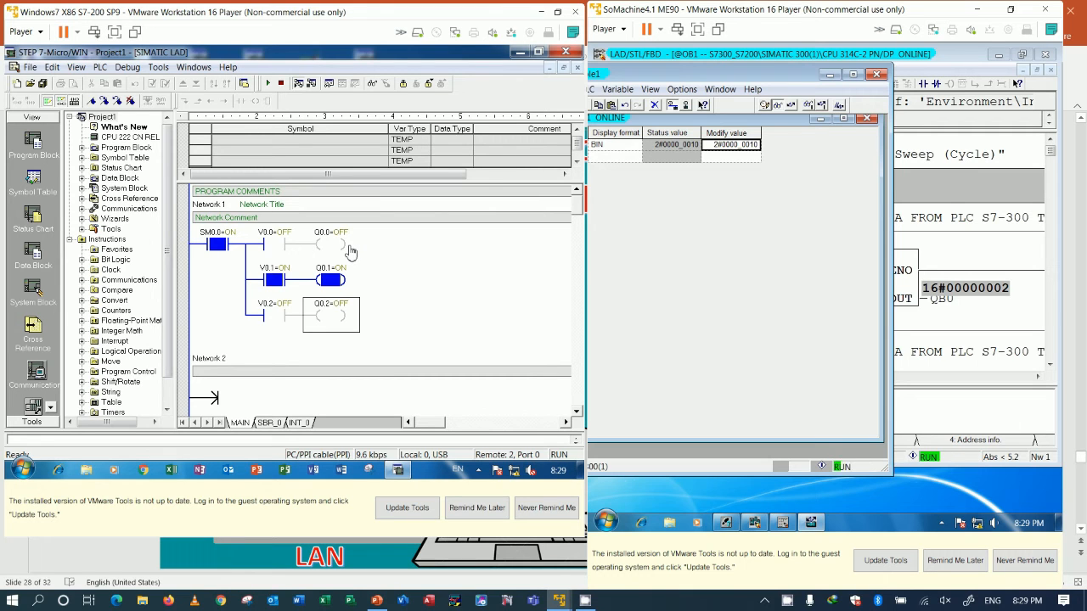
# Step: Set the modify value of IB100 to 2#0000_0000 and write it to the CPU
pyautogui.click(755, 146)
pyautogui.click(755, 146)
pyautogui.click(791, 105)
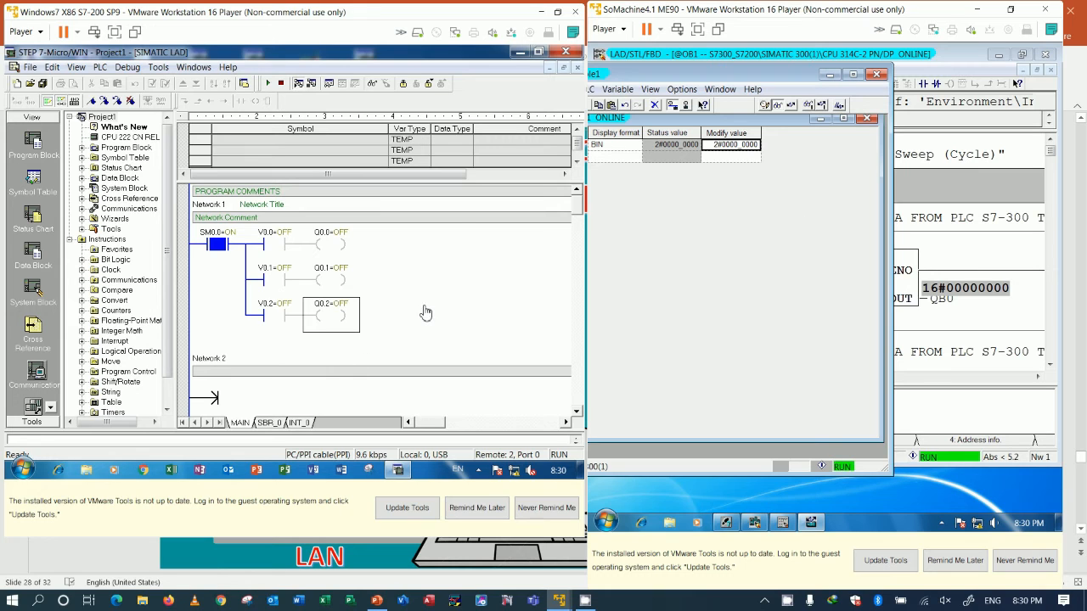
# Step: Turn off program status in the S7-200 ladder editor to allow editing around Networks 1 and 2
pyautogui.scroll(-1, 411, 325)
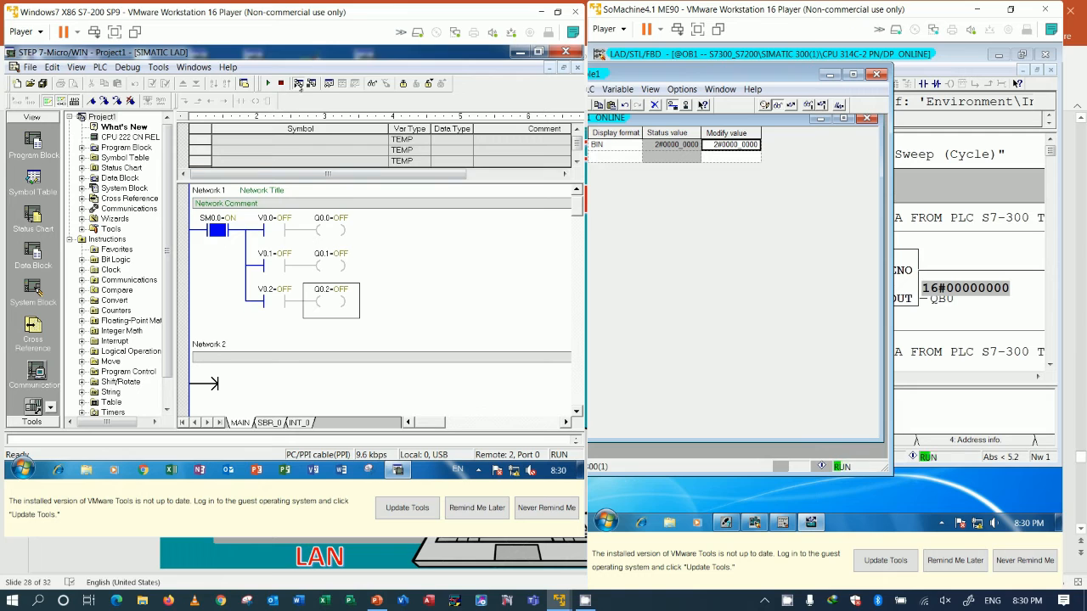
pyautogui.click(298, 83)
pyautogui.click(331, 374)
pyautogui.scroll(-3, 331, 374)
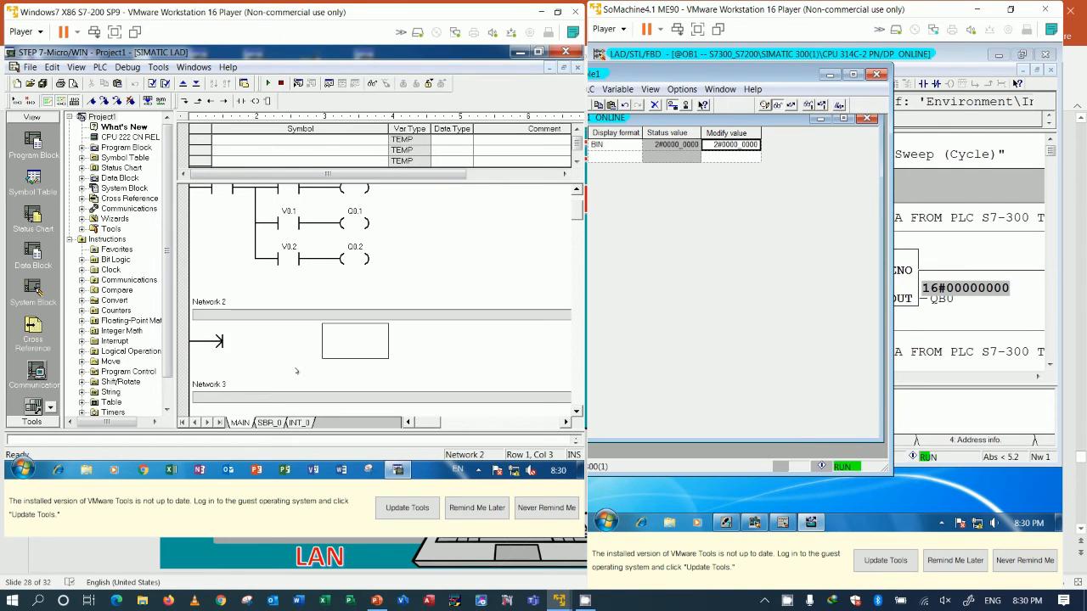
pyautogui.click(253, 344)
pyautogui.scroll(3, 260, 346)
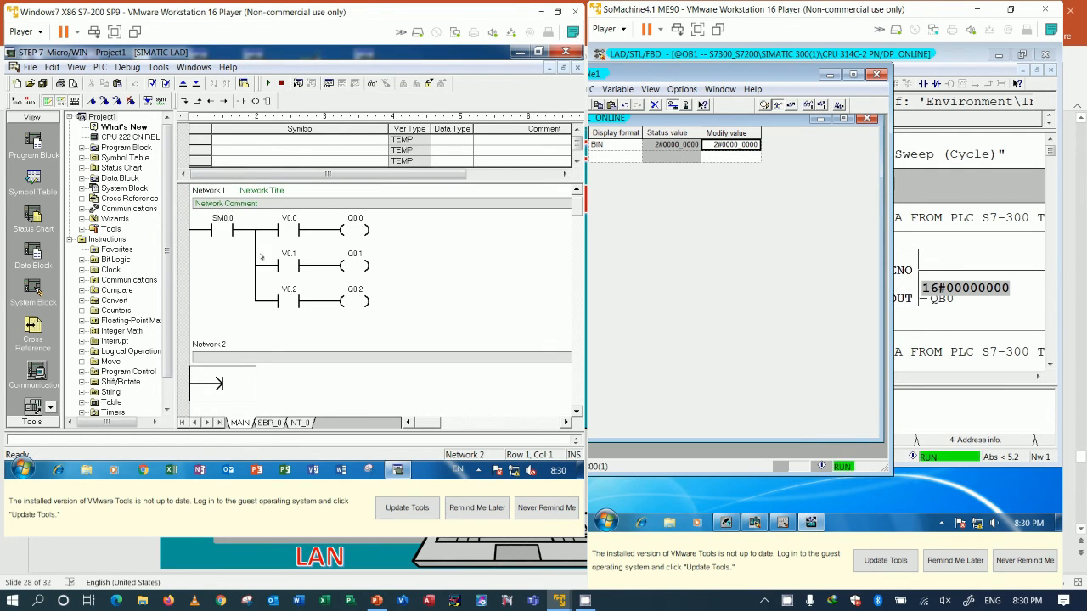
# Step: Replace the Network 1 comment with "GOT DATA FROM PLC S7-300"
pyautogui.doubleClick(231, 205)
pyautogui.click(231, 204)
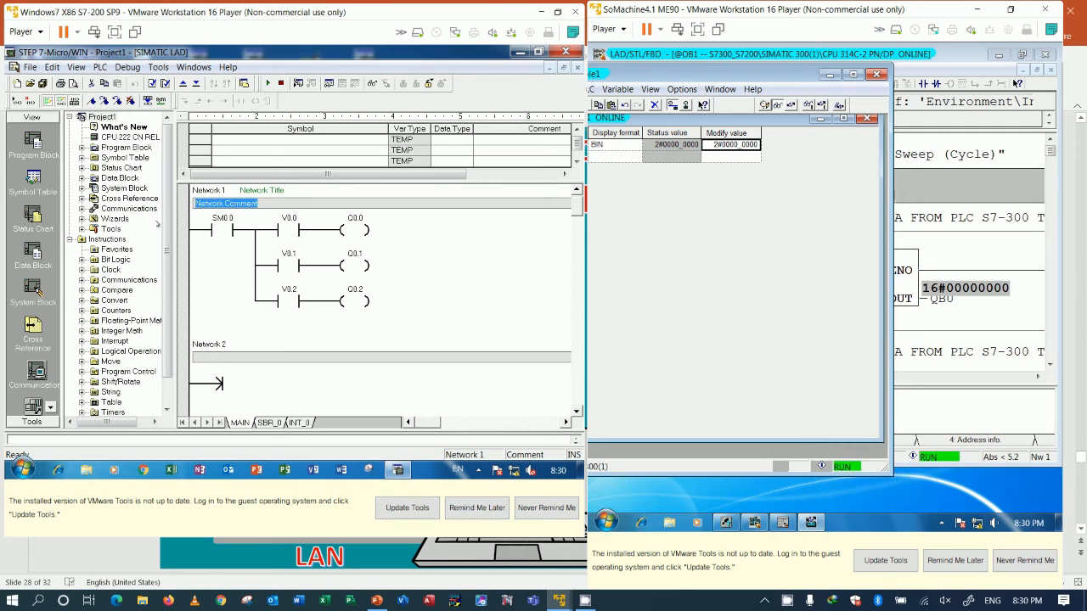
pyautogui.write('G')
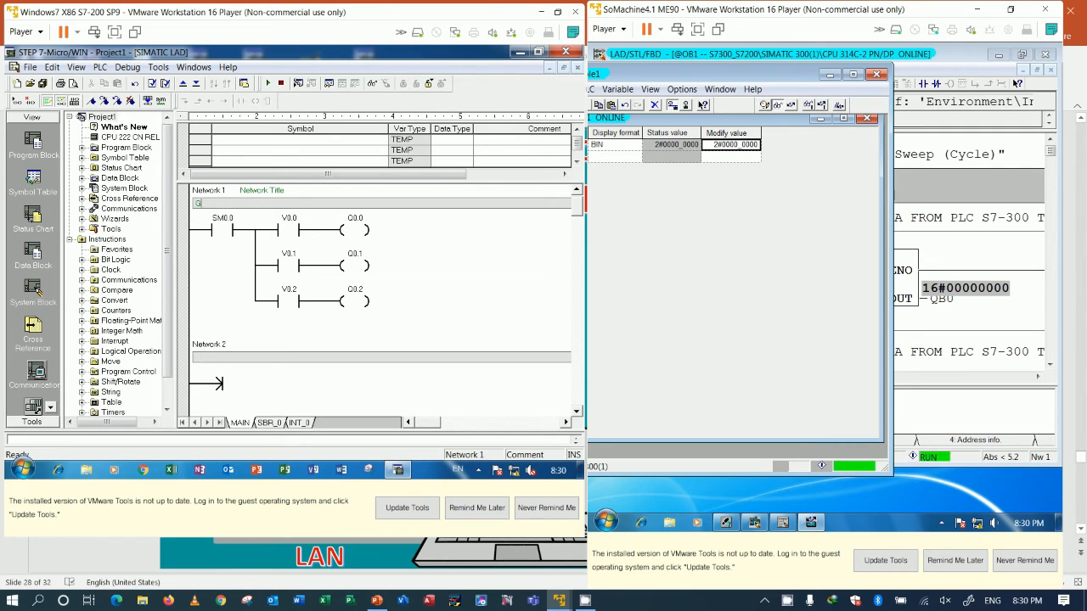
pyautogui.write('OT DATA FROM PLC S7')
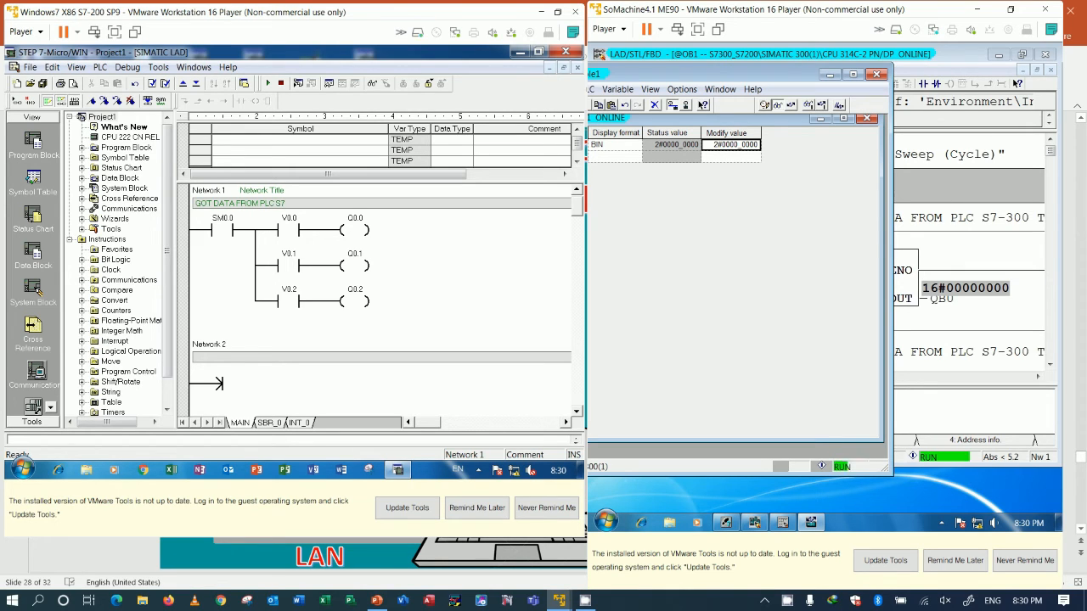
pyautogui.write('-300')
pyautogui.write('SEND')
pyautogui.write(' DATA')
pyautogui.write(' FROM')
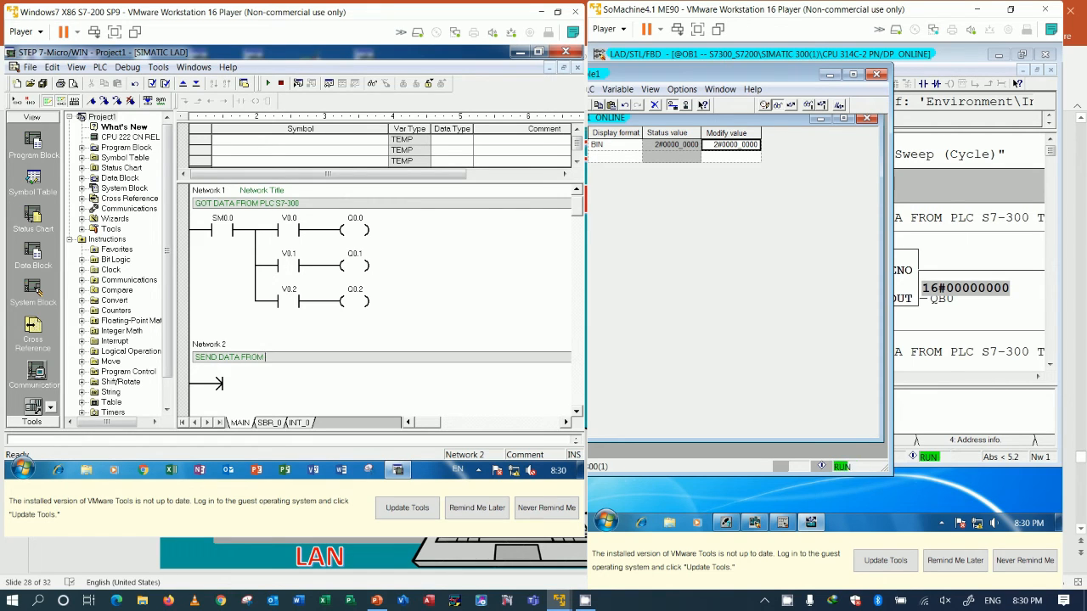
# Step: Enter "SEND DATA TO PLC S7-300" as the Network 2 comment
pyautogui.press('BackSpace')
pyautogui.press('BackSpace')
pyautogui.press('BackSpace')
pyautogui.press('BackSpace')
pyautogui.write('TO PLC S')
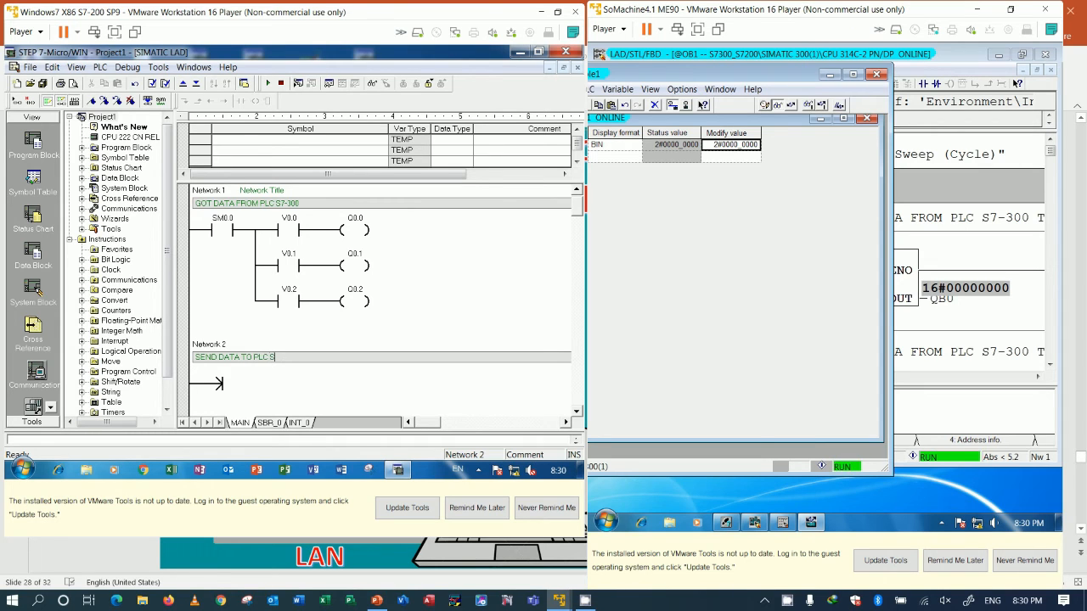
pyautogui.write('7-300')
# Step: Select the start of the Network 2 rung and review the SIMATIC 300 station in HW Config before returning to the variable table
pyautogui.scroll(-2, 310, 360)
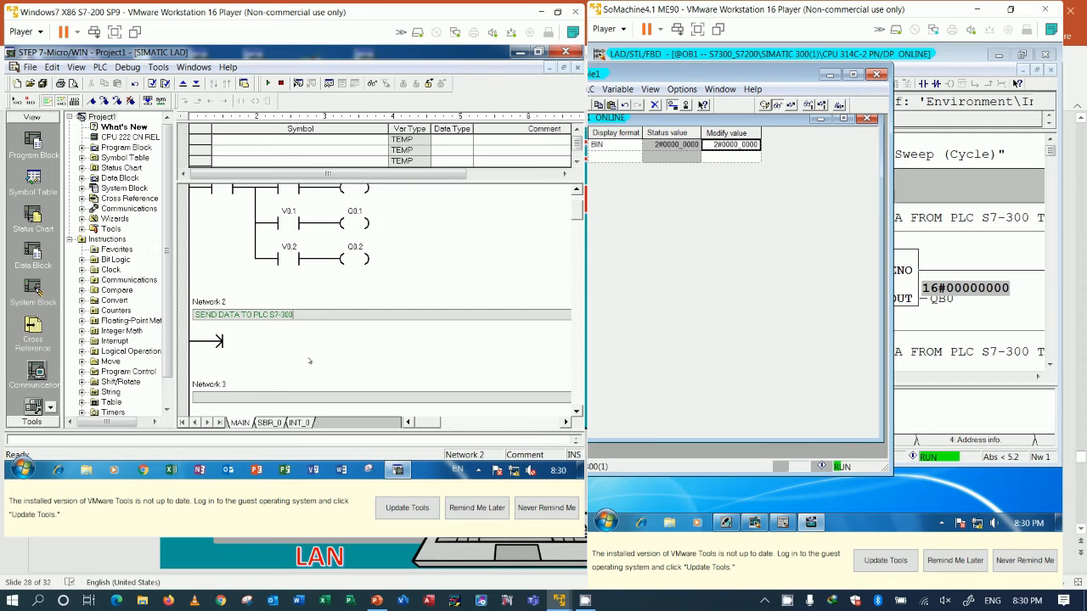
pyautogui.click(262, 336)
pyautogui.click(243, 332)
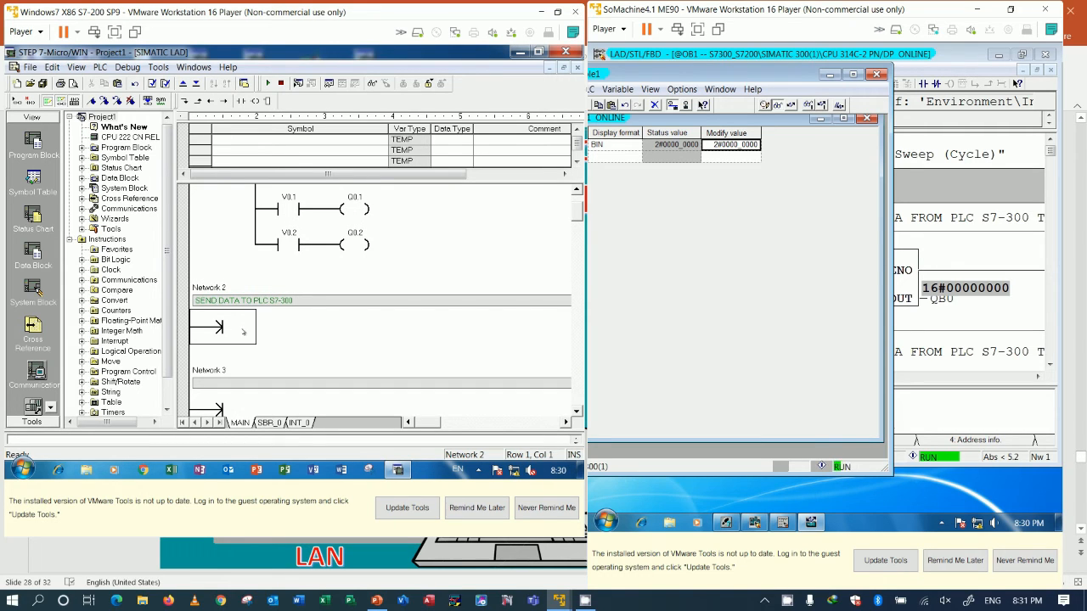
pyautogui.scroll(3, 383, 338)
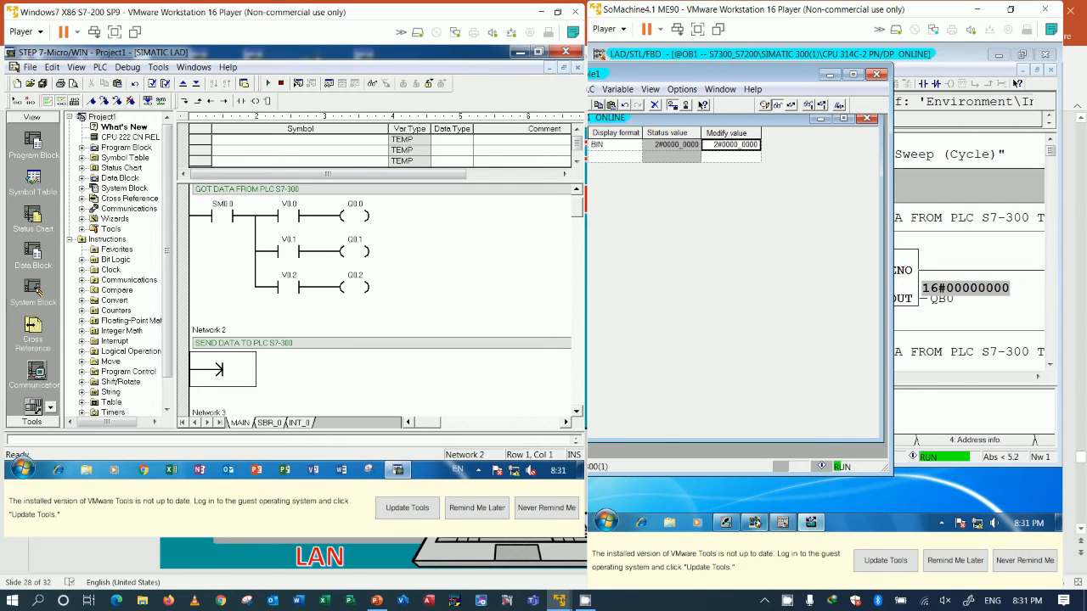
pyautogui.click(754, 522)
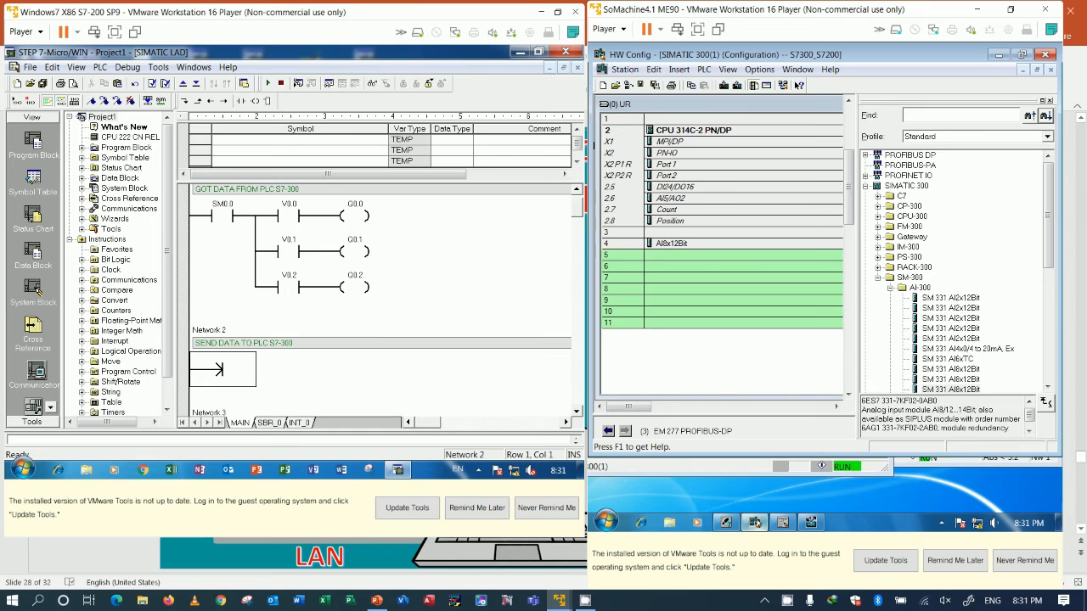
pyautogui.click(754, 523)
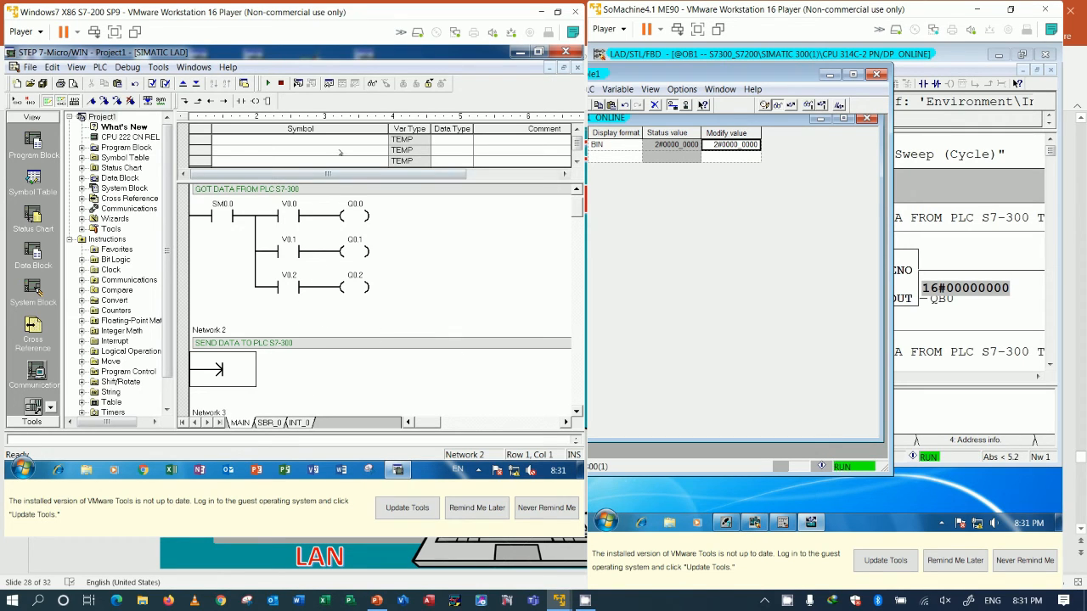
# Step: Build the Network 2 rung in the S7-200 program with a normally open contact M0.0 driving an output coil V2.0
pyautogui.click(242, 102)
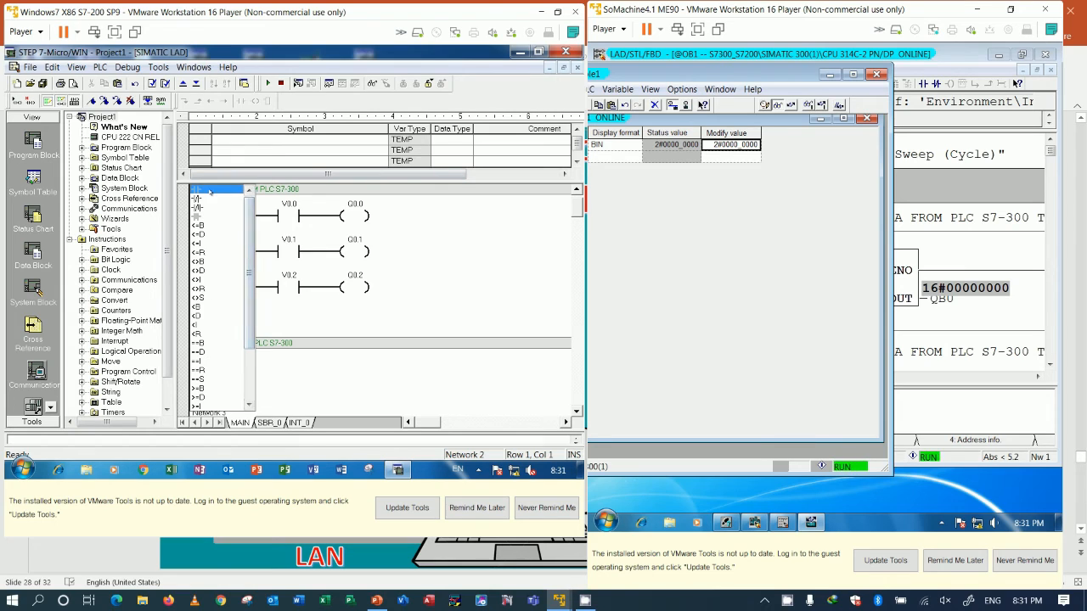
pyautogui.press('Return')
pyautogui.press('Return')
pyautogui.write('M0.0')
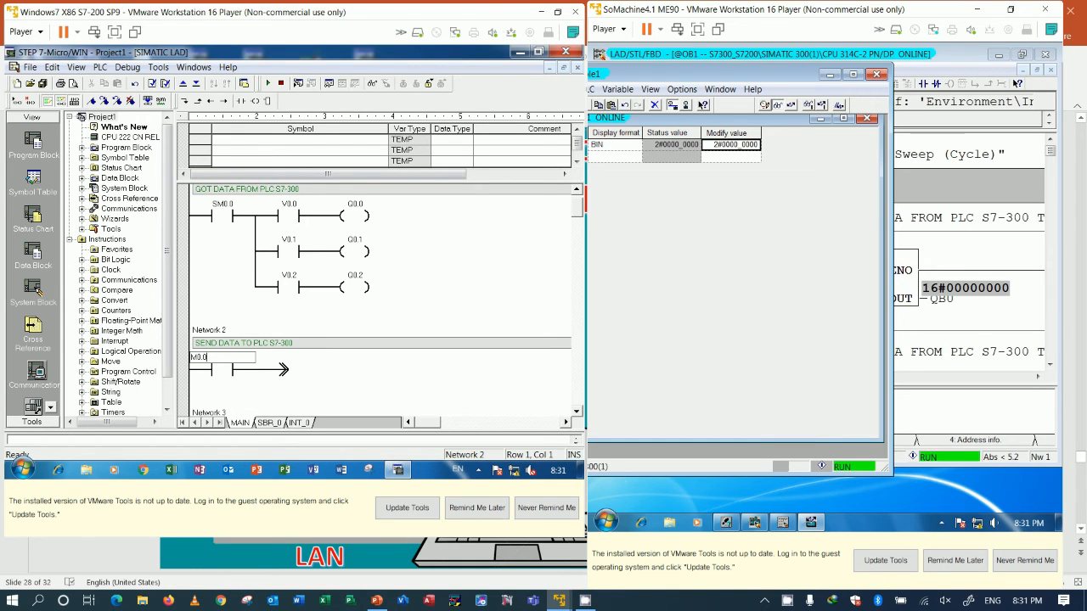
pyautogui.press('Return')
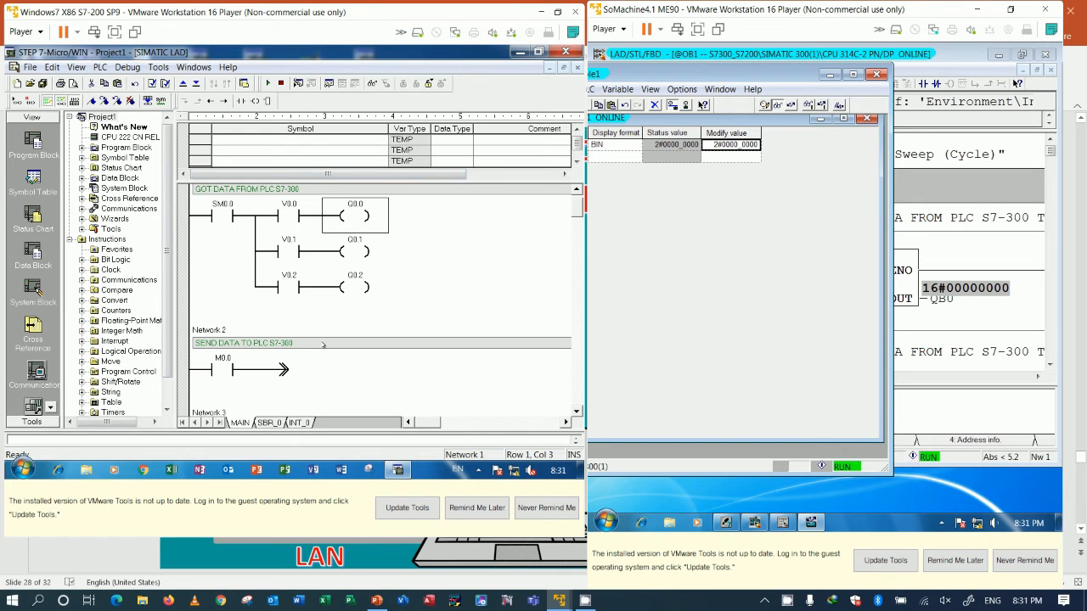
pyautogui.press('F6')
pyautogui.write('V2.0')
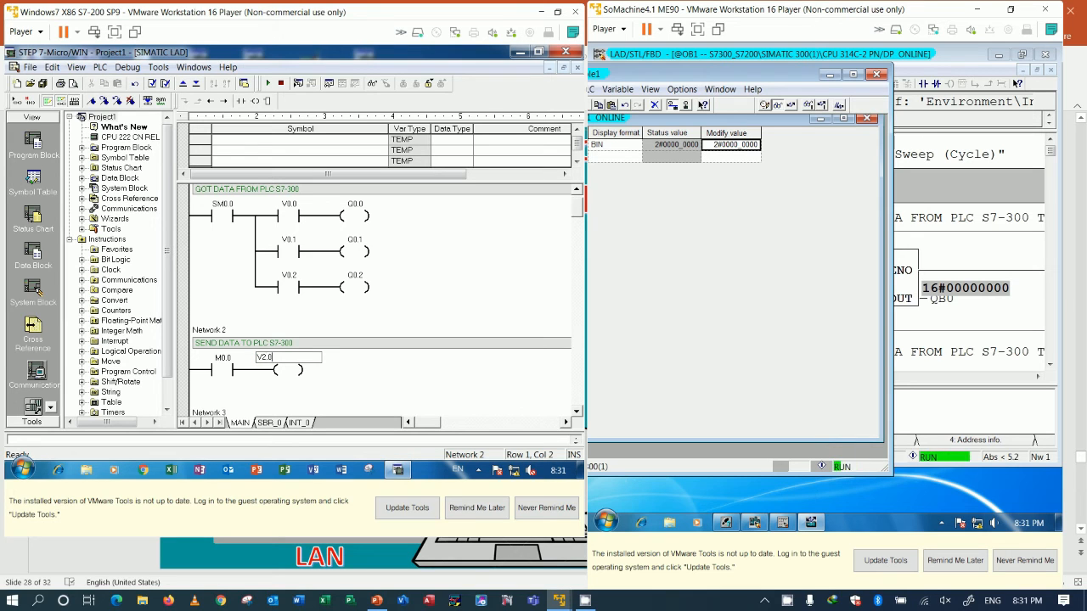
pyautogui.press('Return')
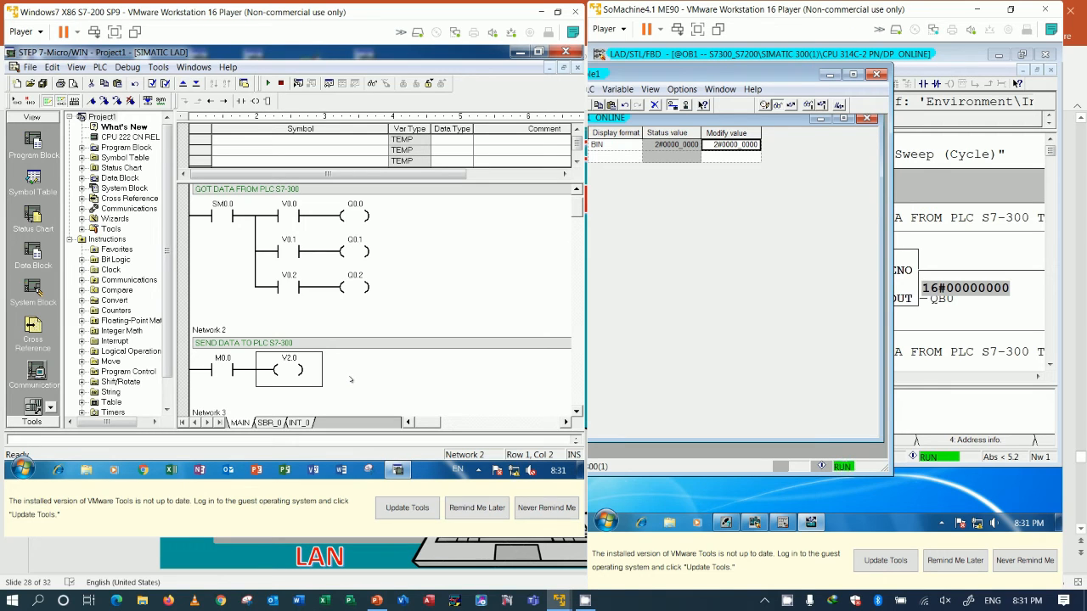
# Step: Download the updated project to the S7-200, place the PLC in RUN mode and turn on ladder program status
pyautogui.click(354, 372)
pyautogui.scroll(-1, 361, 367)
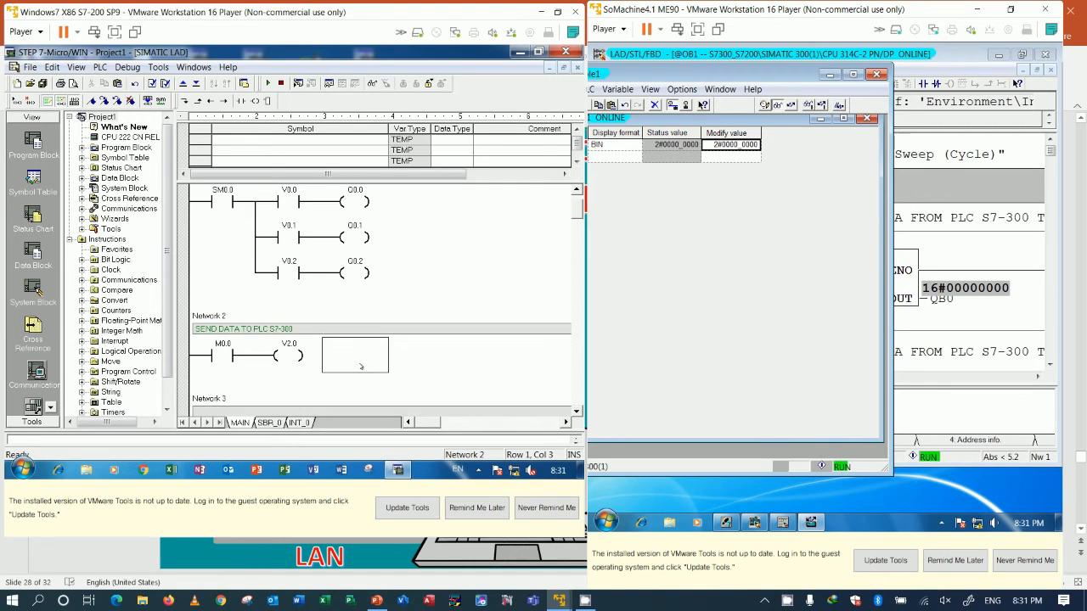
pyautogui.scroll(-1, 302, 374)
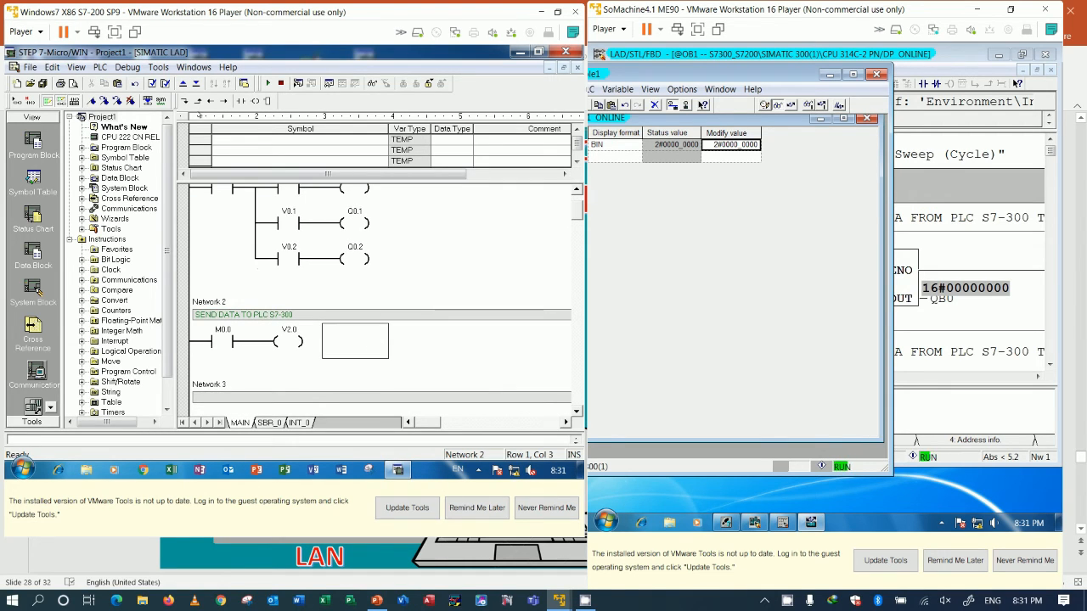
pyautogui.click(276, 371)
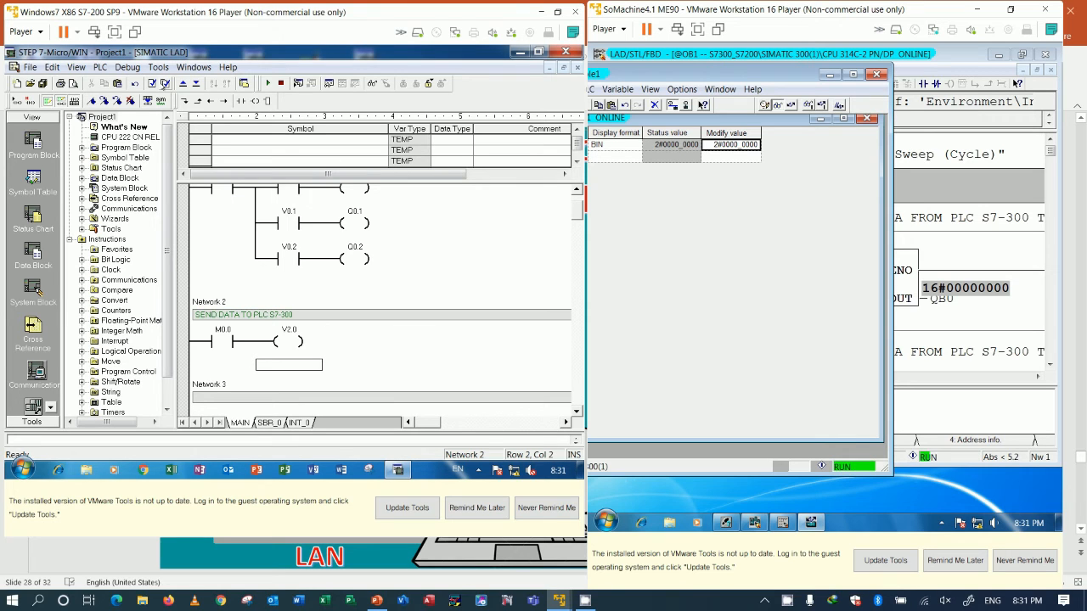
pyautogui.click(195, 83)
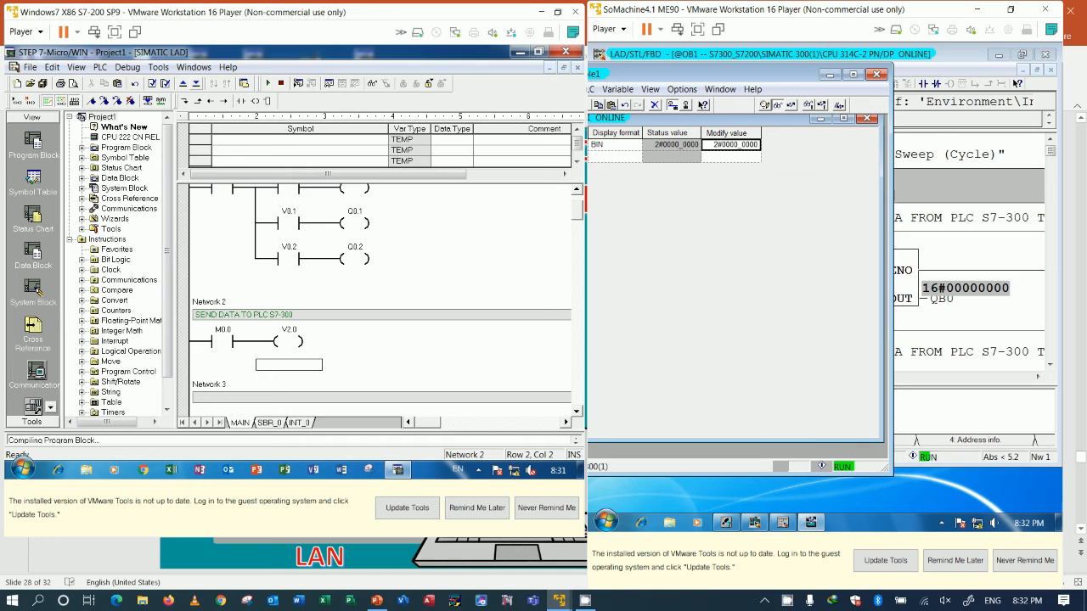
pyautogui.click(373, 265)
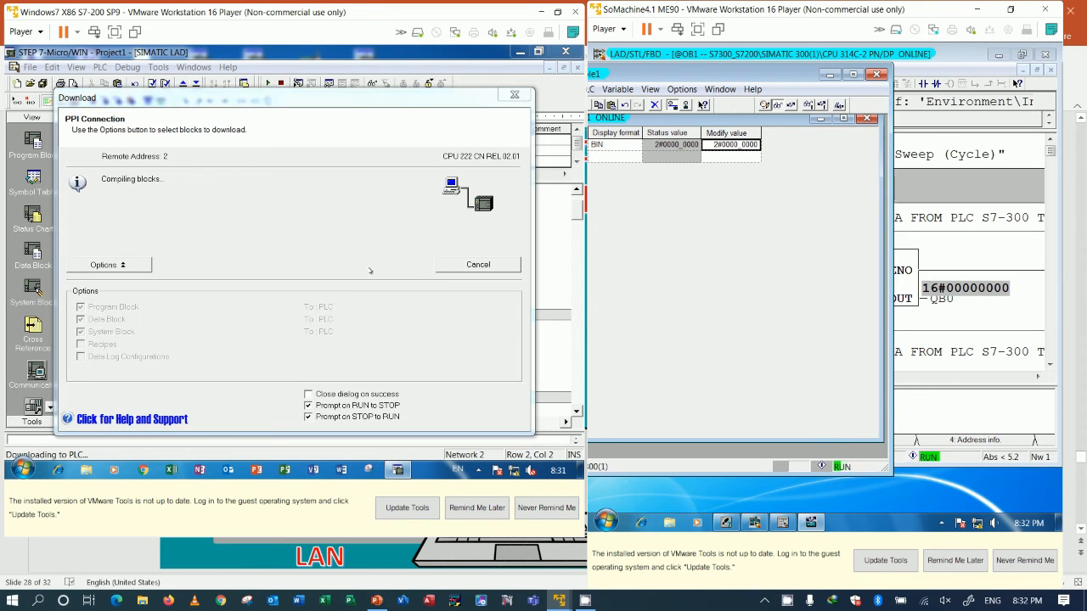
pyautogui.click(318, 299)
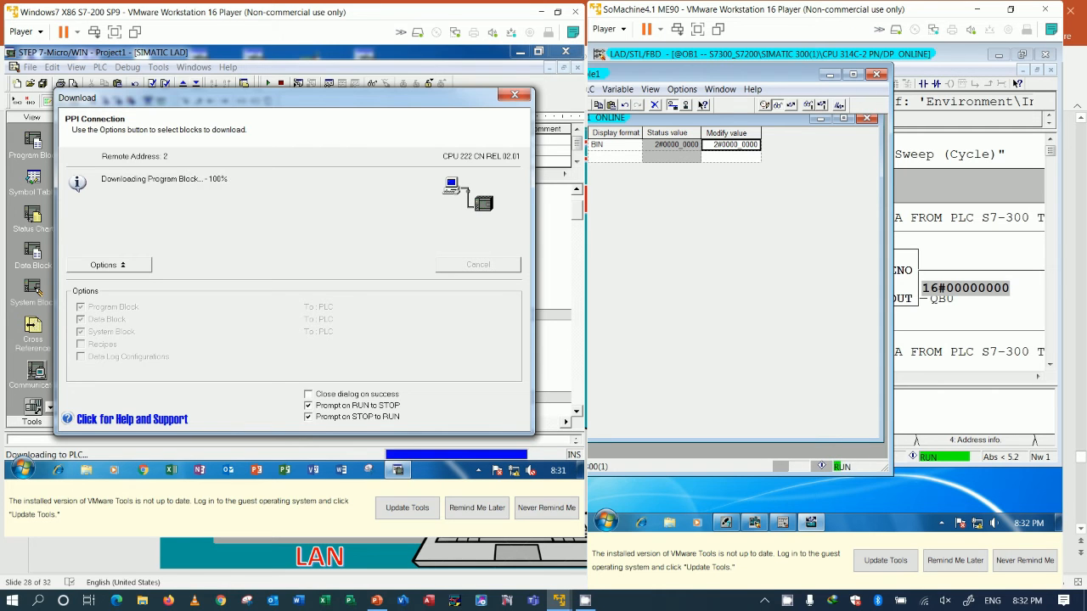
pyautogui.click(323, 300)
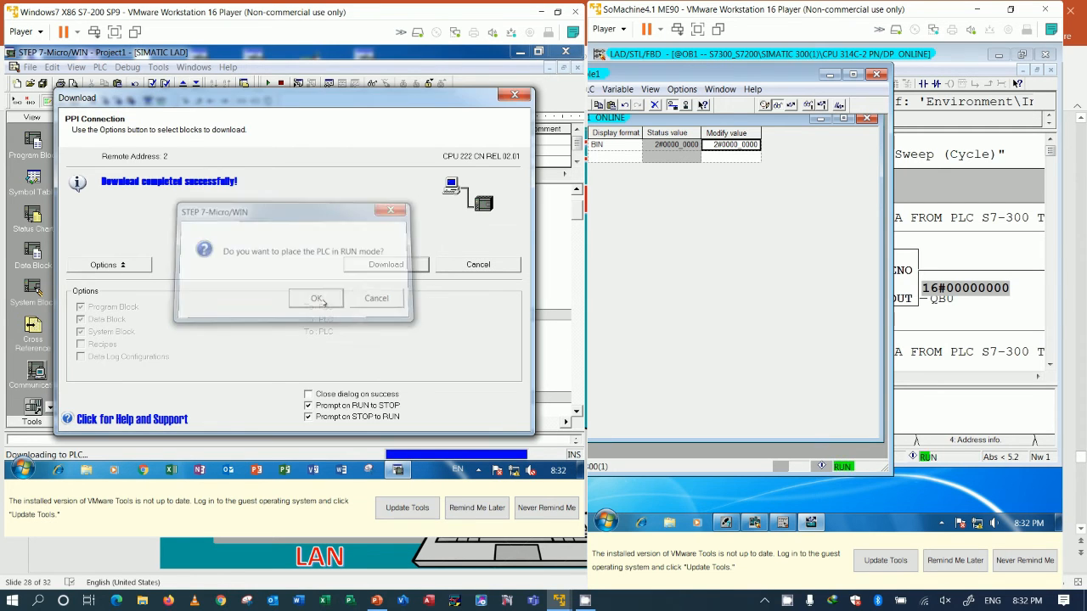
pyautogui.click(477, 265)
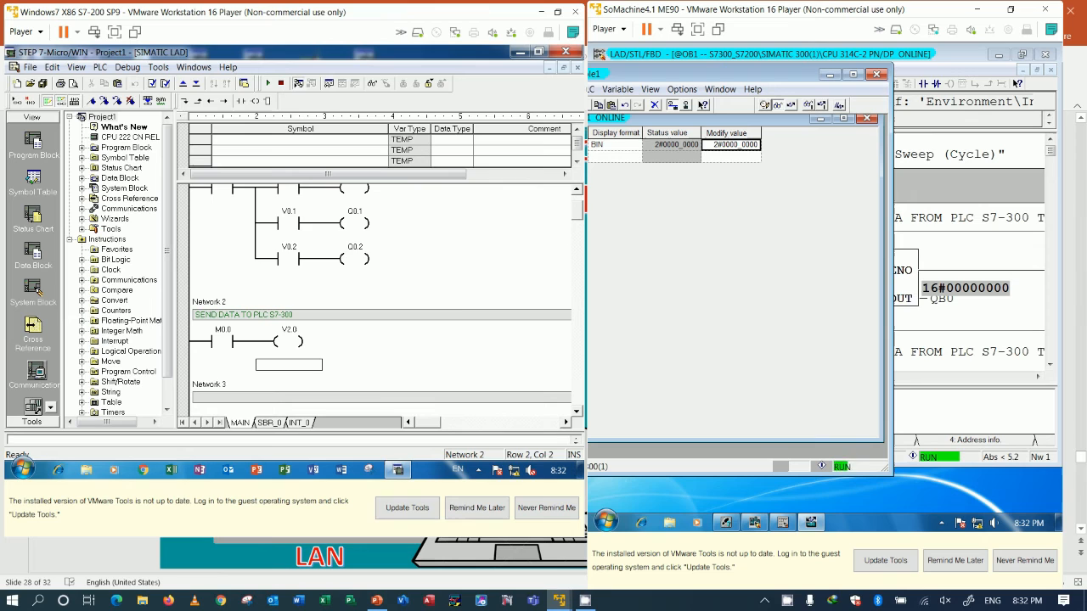
pyautogui.click(298, 83)
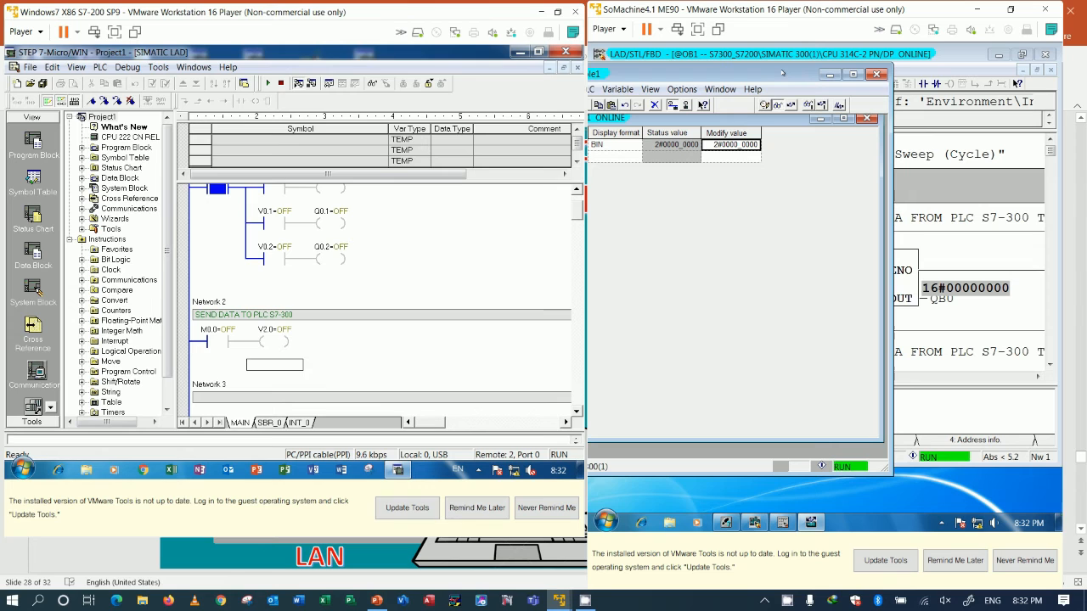
# Step: Minimize the S7-300 variable table, review the MOVE networks in OB1 and turn off block monitoring
pyautogui.click(830, 75)
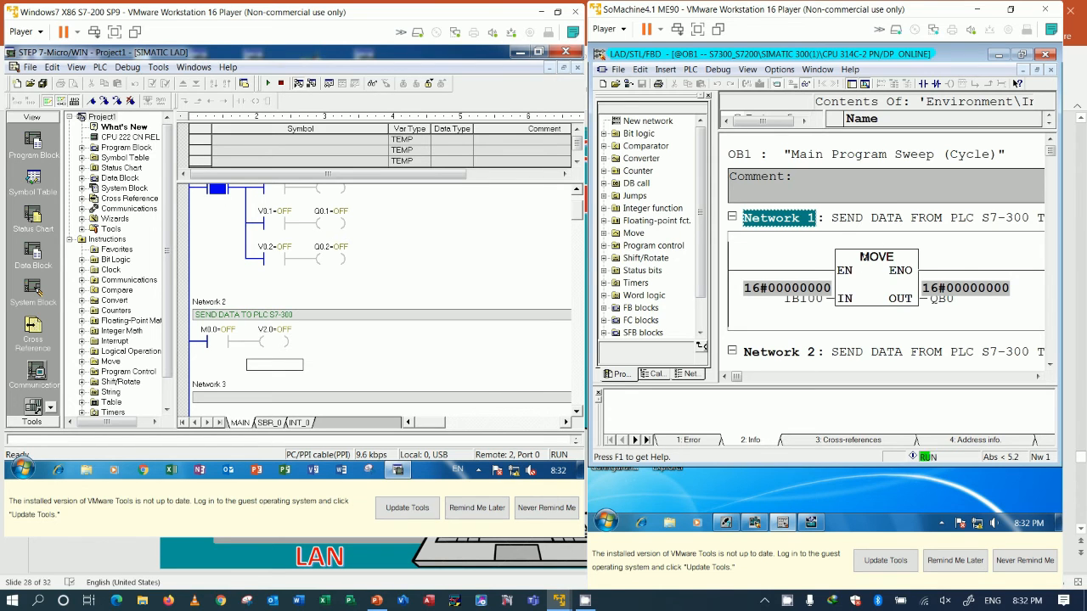
pyautogui.scroll(-2, 864, 262)
pyautogui.scroll(1, 804, 289)
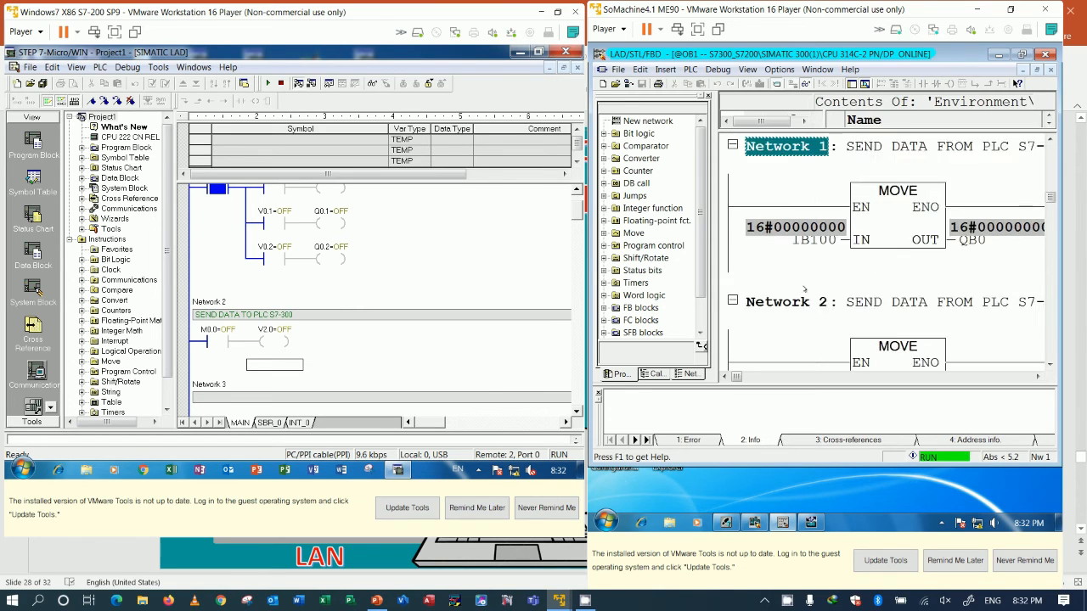
pyautogui.scroll(-3, 804, 289)
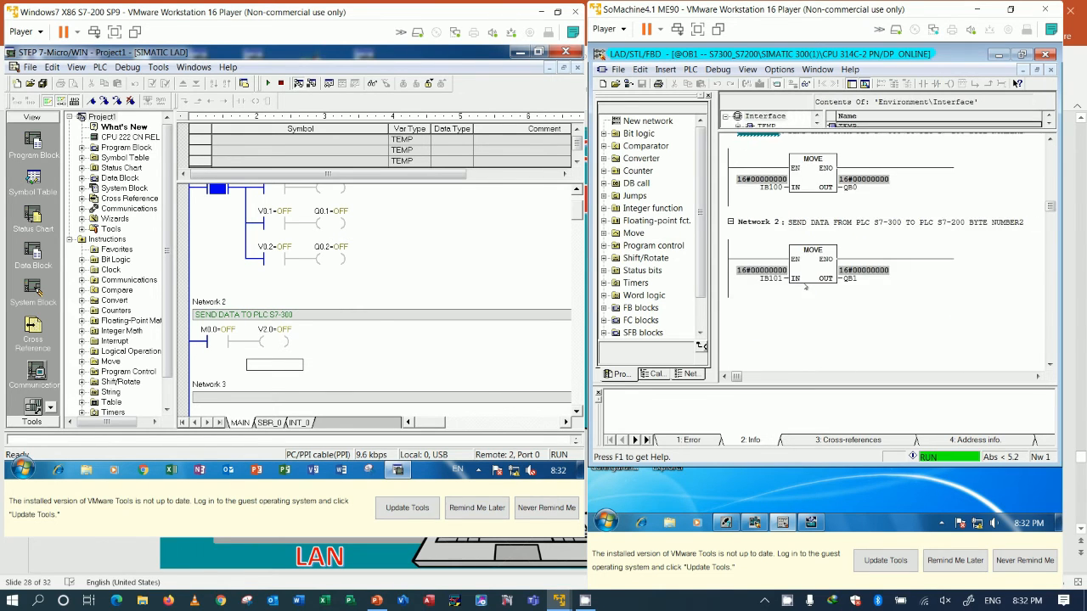
pyautogui.scroll(1, 805, 287)
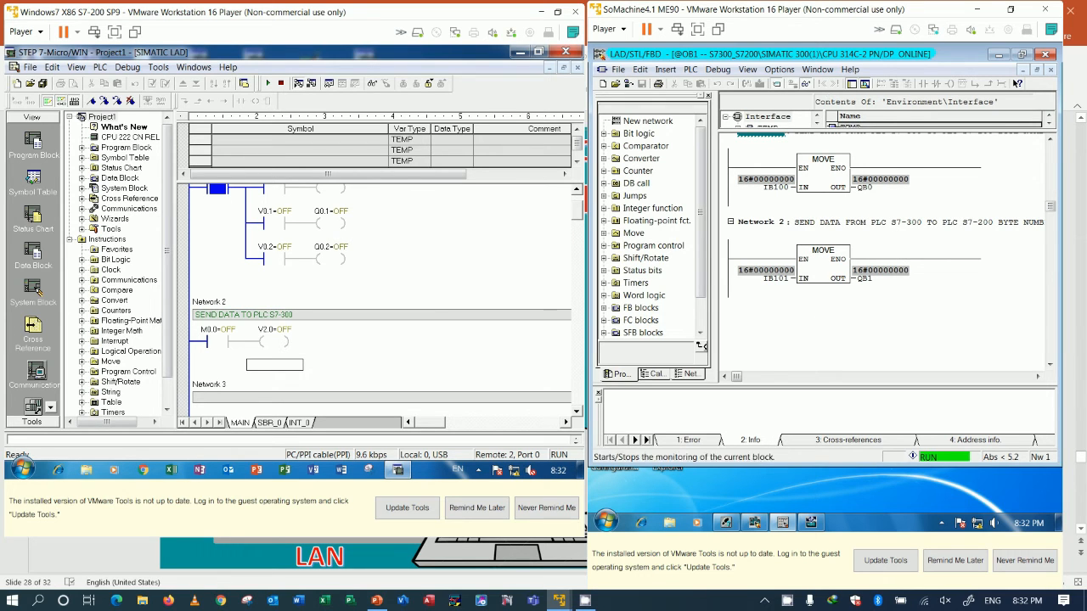
pyautogui.click(805, 84)
# Step: Insert a new network after Network 2 in OB1 of the S7-300 program
pyautogui.click(914, 286)
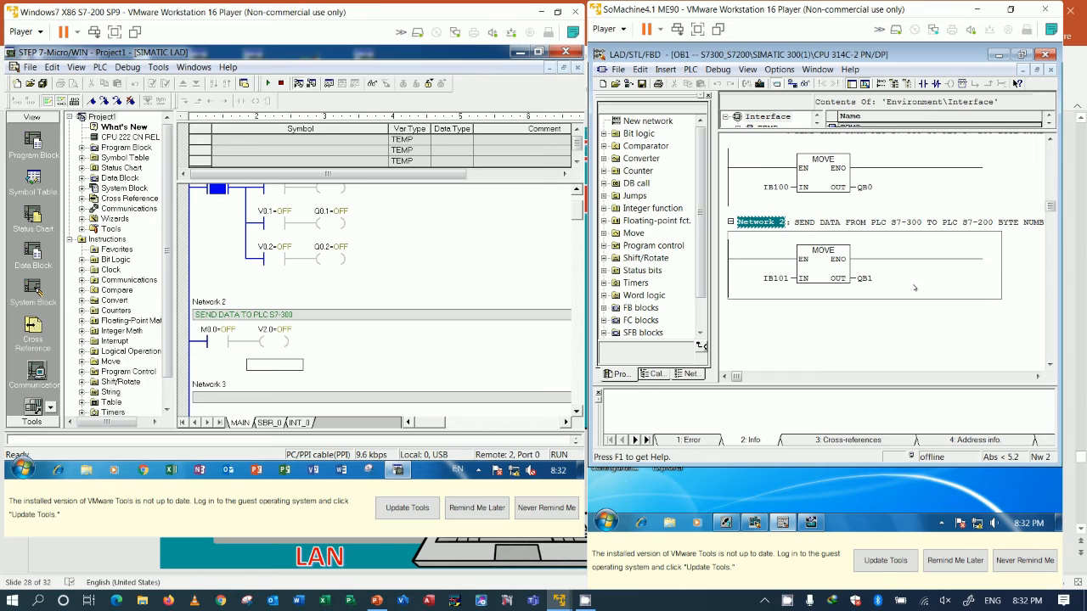
pyautogui.rightClick(874, 281)
pyautogui.click(840, 353)
pyautogui.rightClick(930, 304)
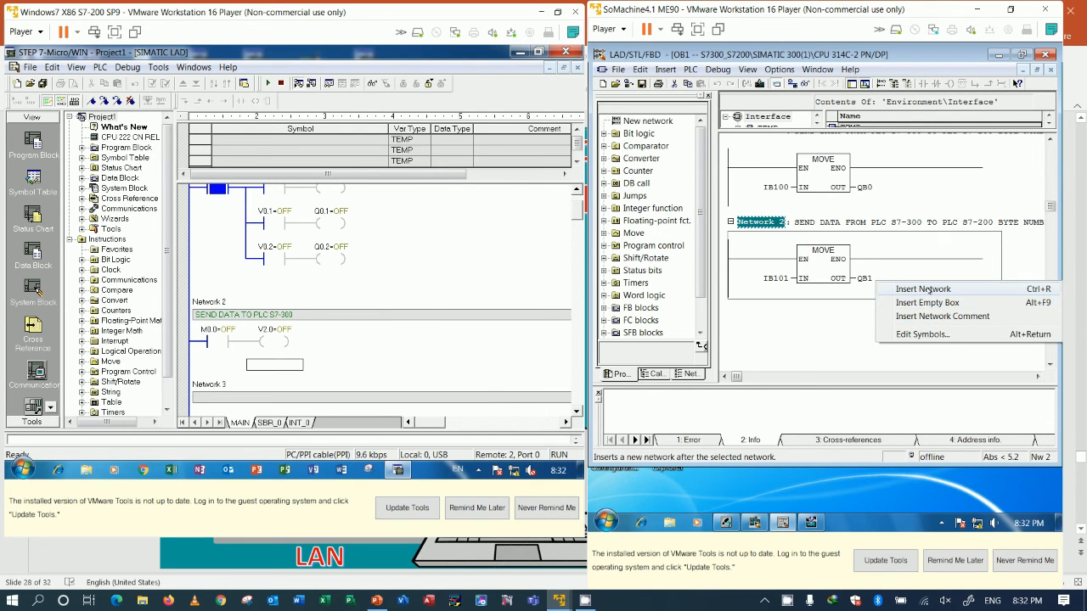
pyautogui.click(924, 289)
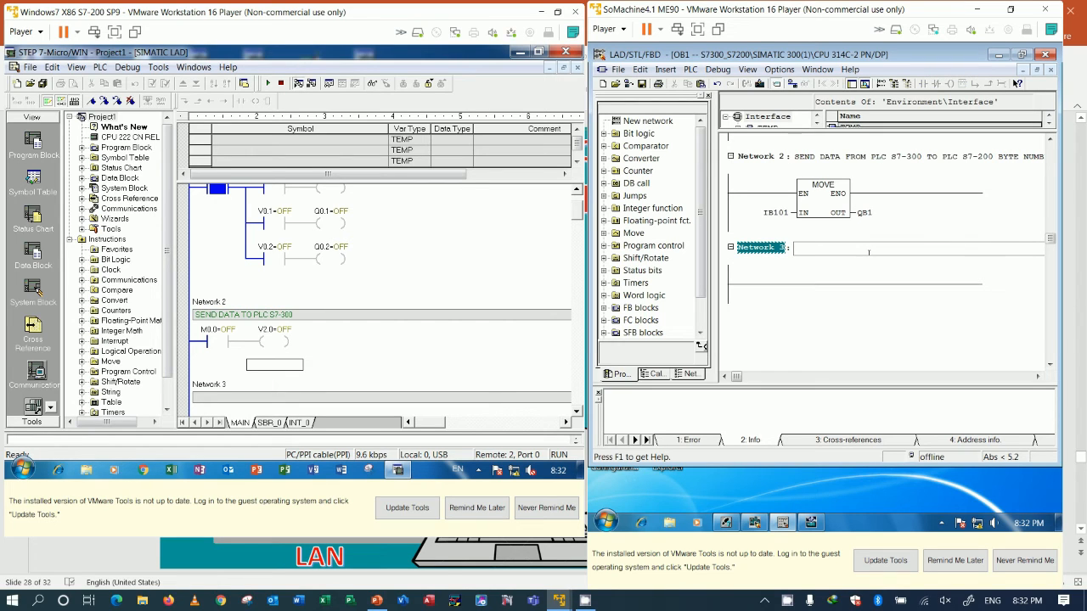
# Step: Title Network 3 of OB1 "GOT DATA FROM PLC S7-200"
pyautogui.write('GOT DATA FROM PLC S7-200')
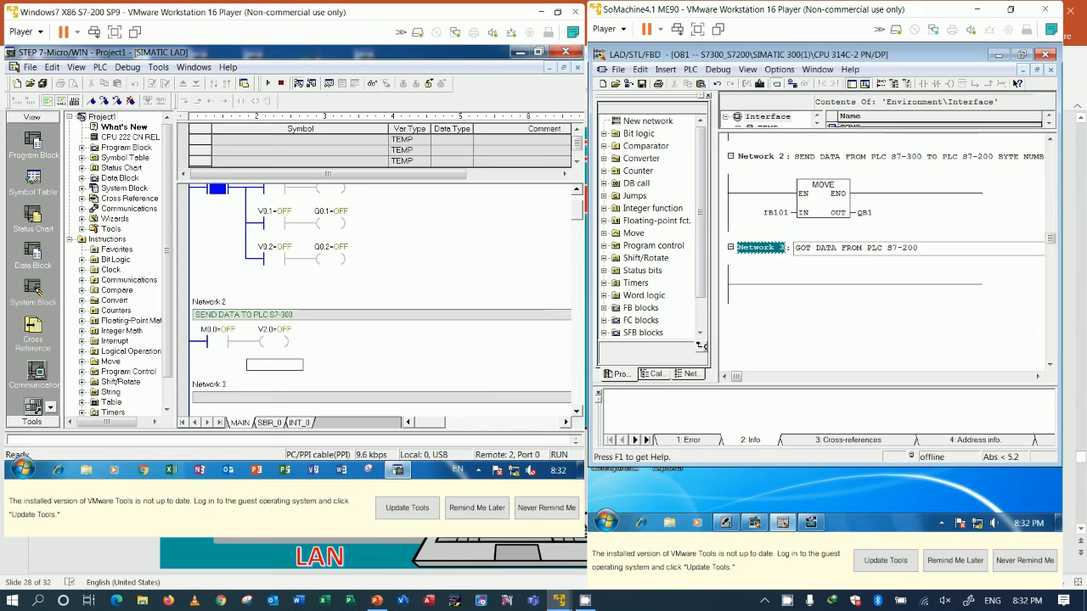
pyautogui.press('Return')
# Step: Insert a MOVE box on the Network 3 rung and assign IB0 to its IN parameter
pyautogui.click(806, 284)
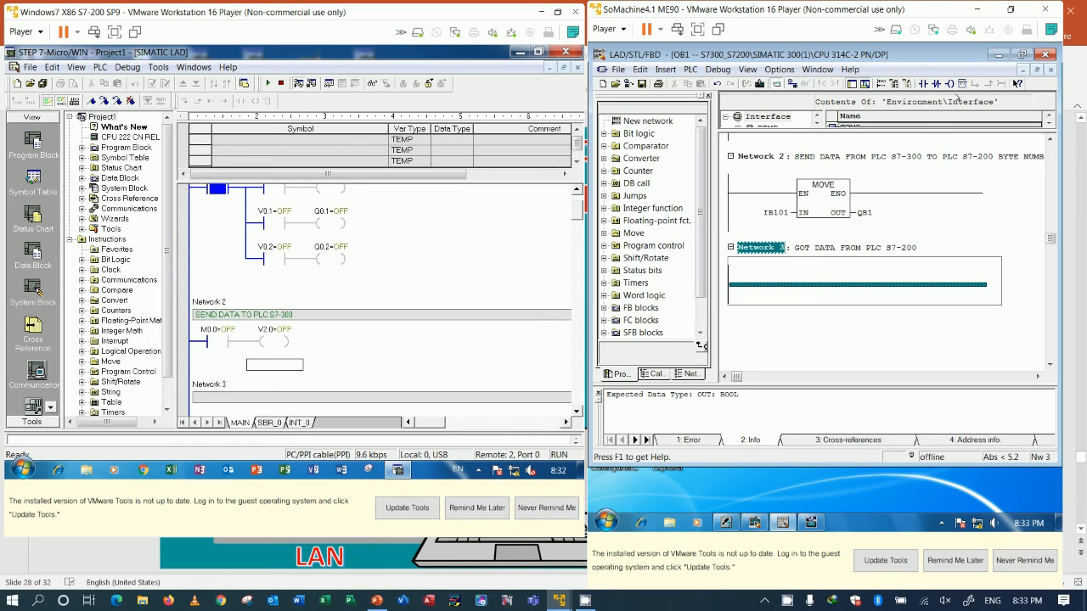
pyautogui.click(961, 83)
pyautogui.write('MOVE')
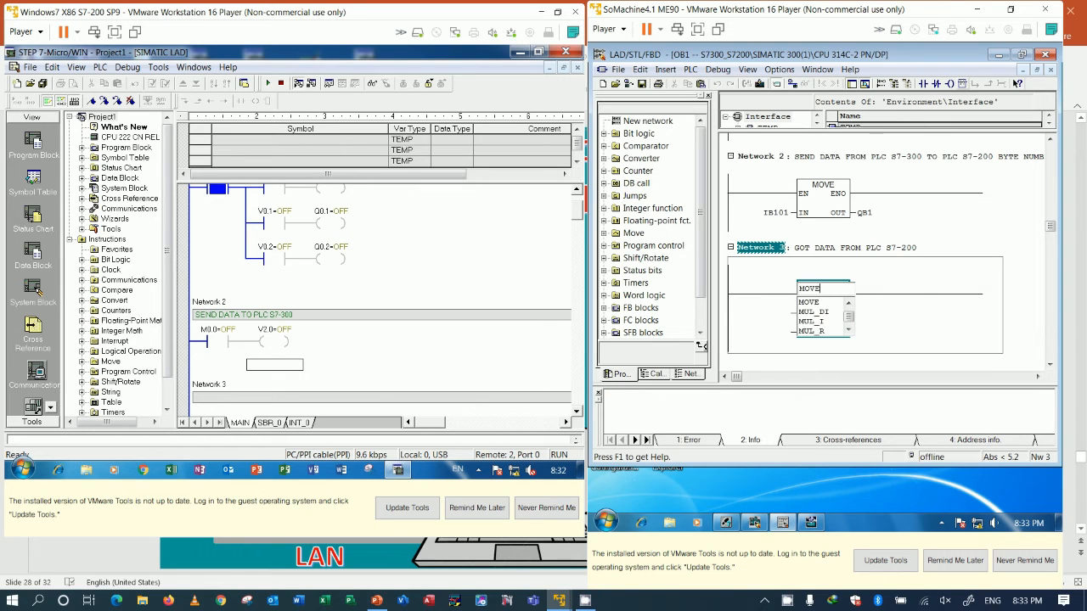
pyautogui.press('Return')
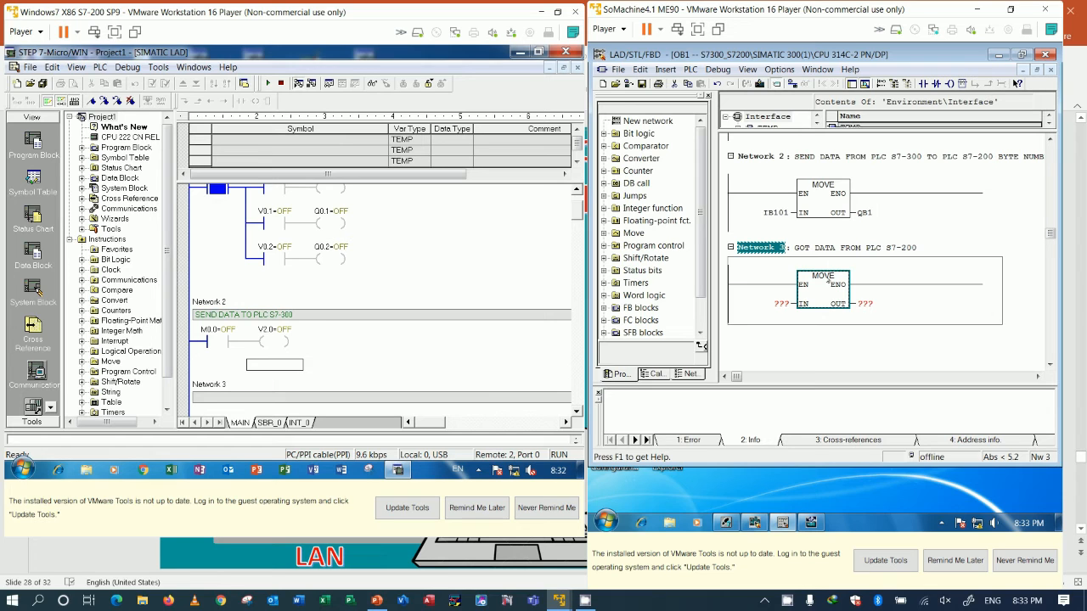
pyautogui.click(780, 303)
pyautogui.write('IB')
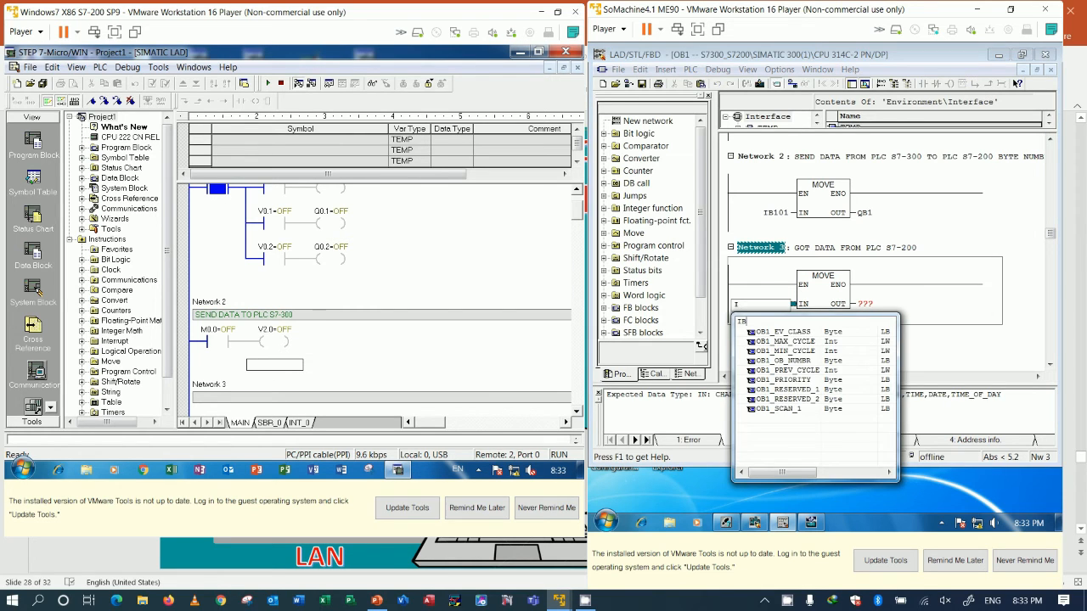
pyautogui.write('0')
pyautogui.press('Return')
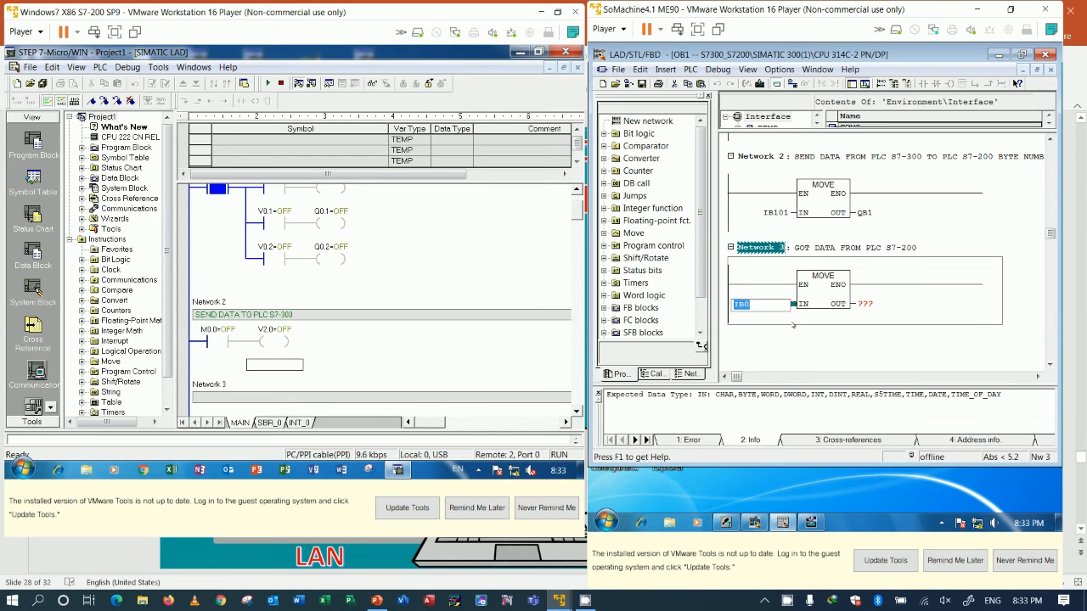
pyautogui.press('Return')
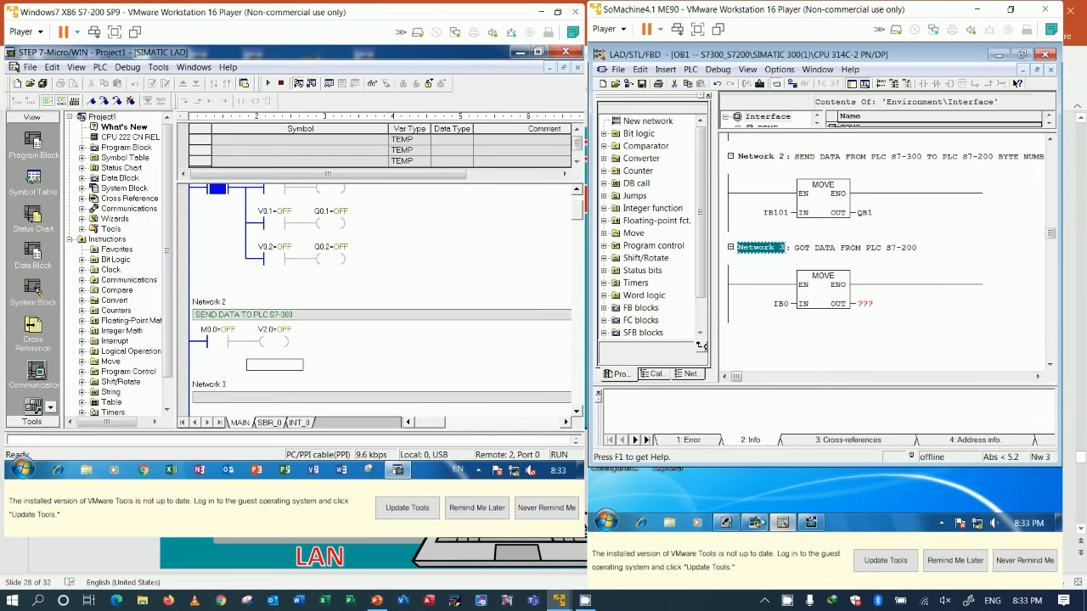
# Step: Check the EM 277 PROFIBUS-DP slave's input and output addresses in HW Config and return to OB1
pyautogui.click(754, 522)
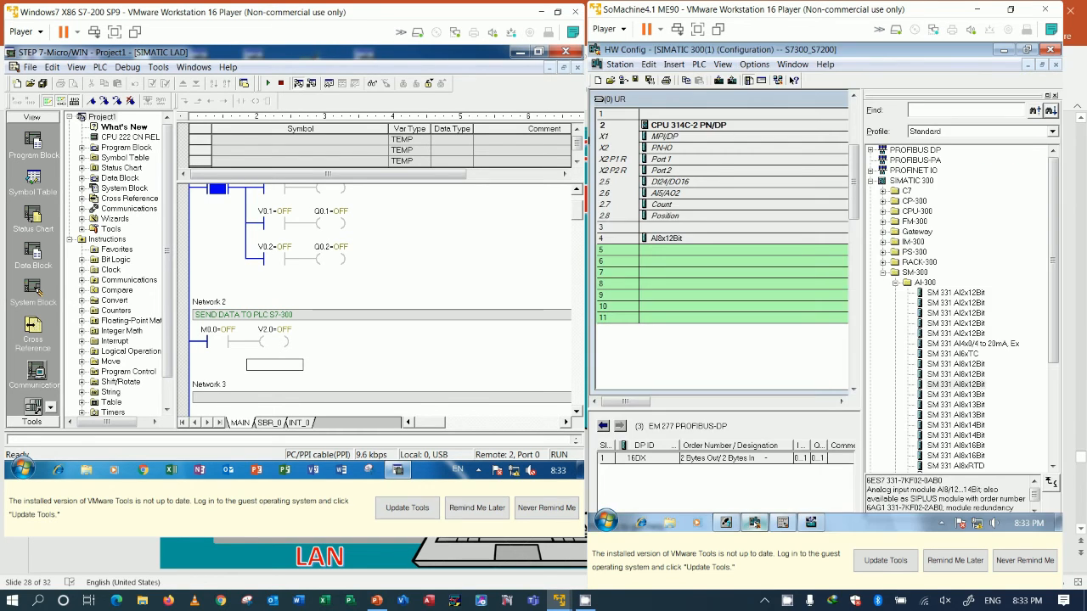
pyautogui.click(697, 140)
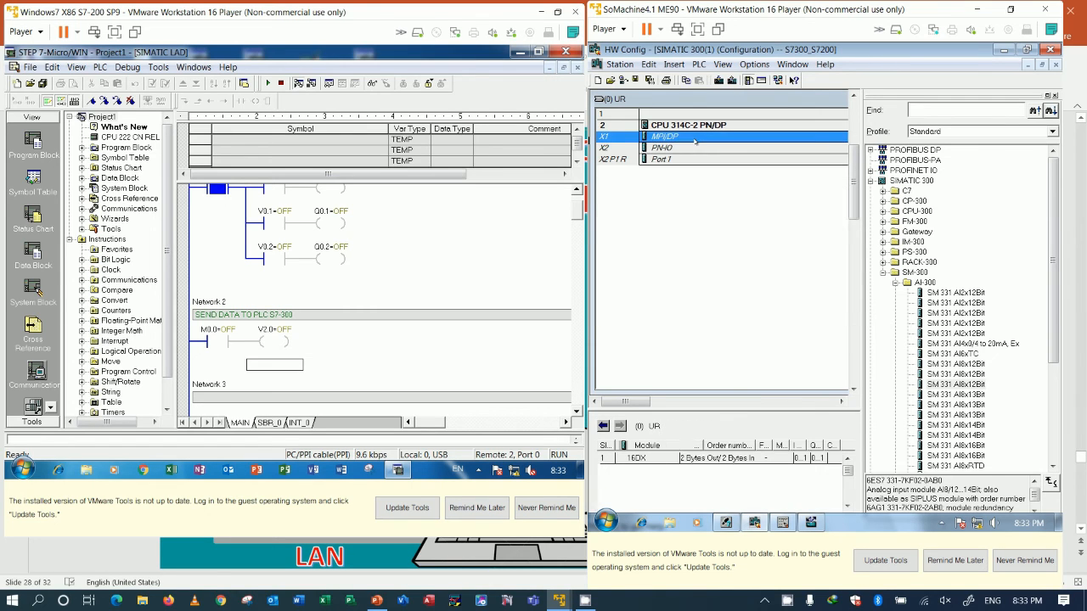
pyautogui.moveTo(652, 403); pyautogui.dragTo(684, 402)
pyautogui.click(760, 174)
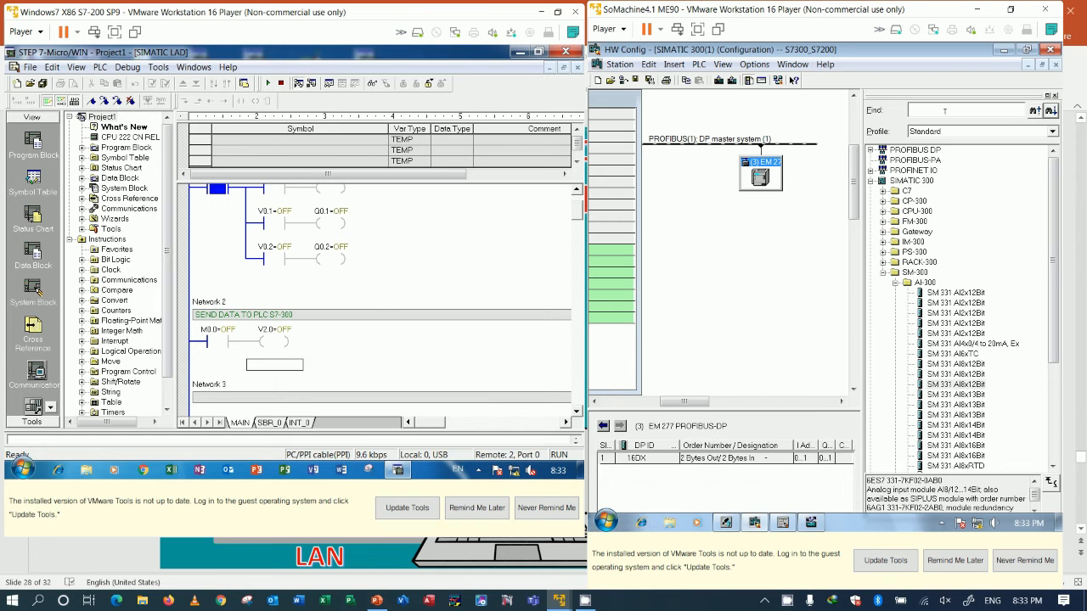
pyautogui.click(1003, 50)
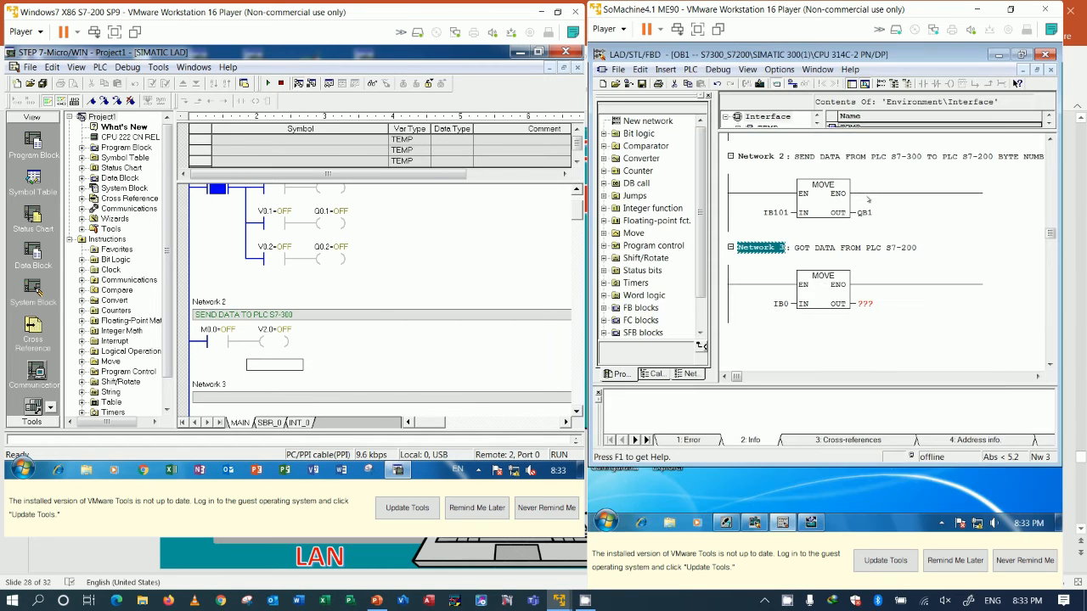
# Step: Assign MB100 to the OUT parameter of the Network 3 MOVE box
pyautogui.click(863, 305)
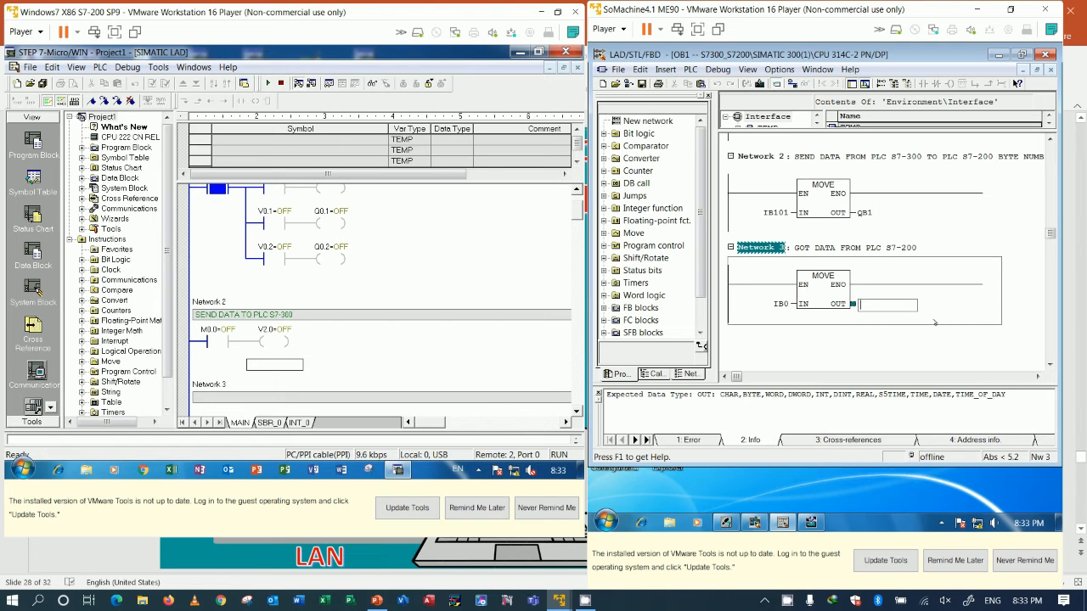
pyautogui.write('IB')
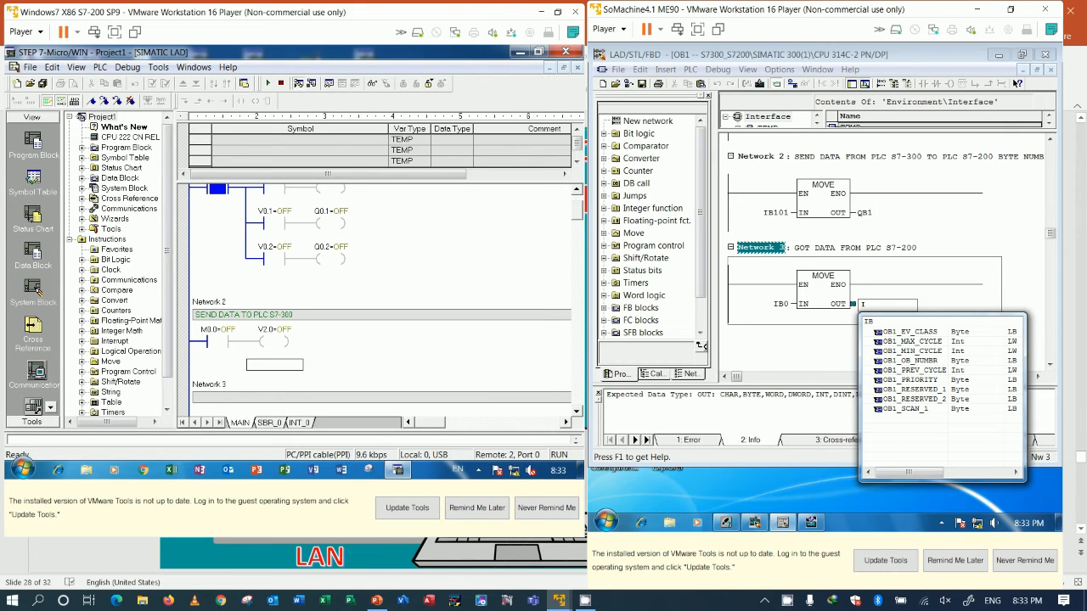
pyautogui.press('BackSpace')
pyautogui.press('BackSpace')
pyautogui.write('MB100')
pyautogui.press('Return')
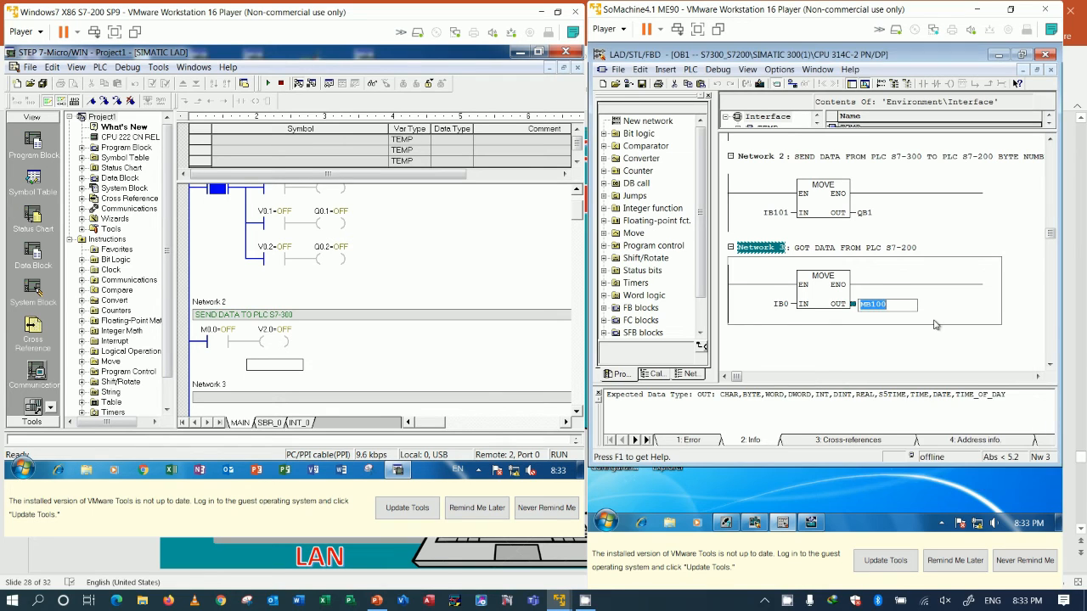
# Step: Extend the Network 3 title to "GOT DATA FROM PLC S7-200 BYTE NUMBER1"
pyautogui.click(848, 335)
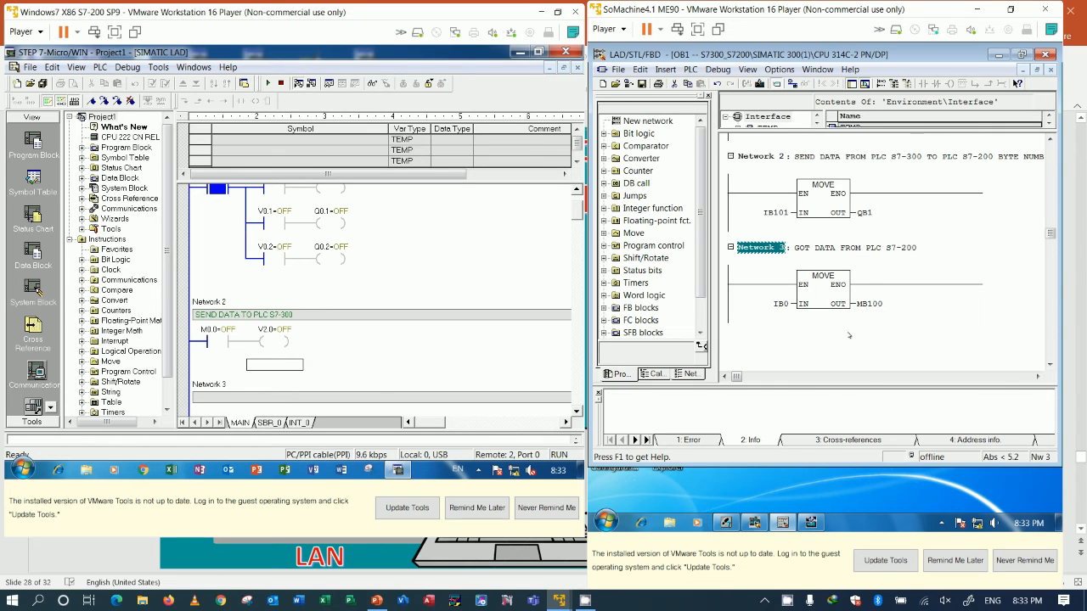
pyautogui.click(924, 247)
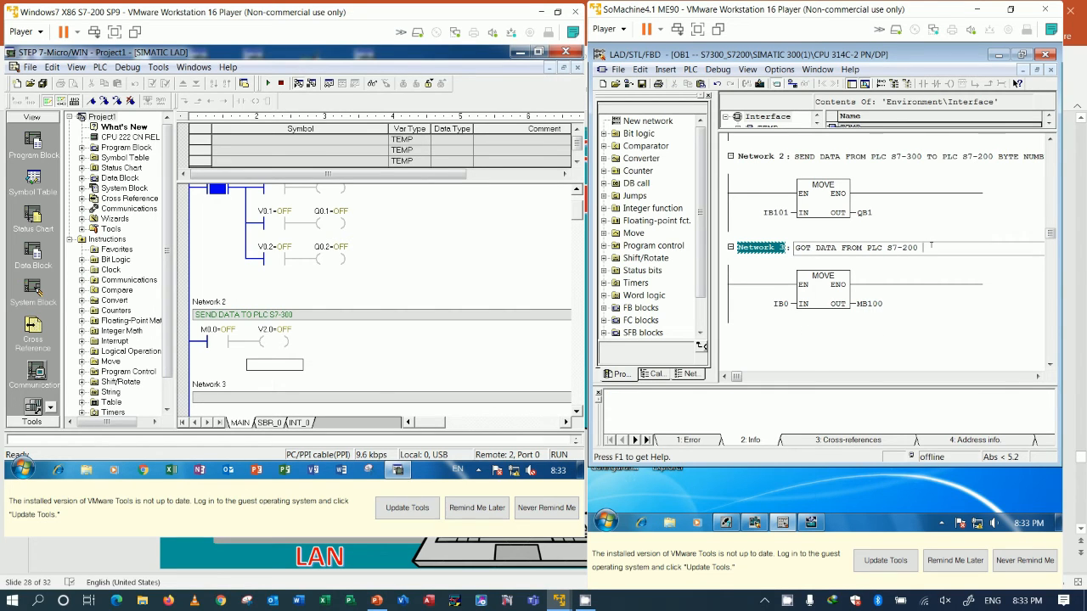
pyautogui.write('BYTE NUMBER1')
pyautogui.click(914, 314)
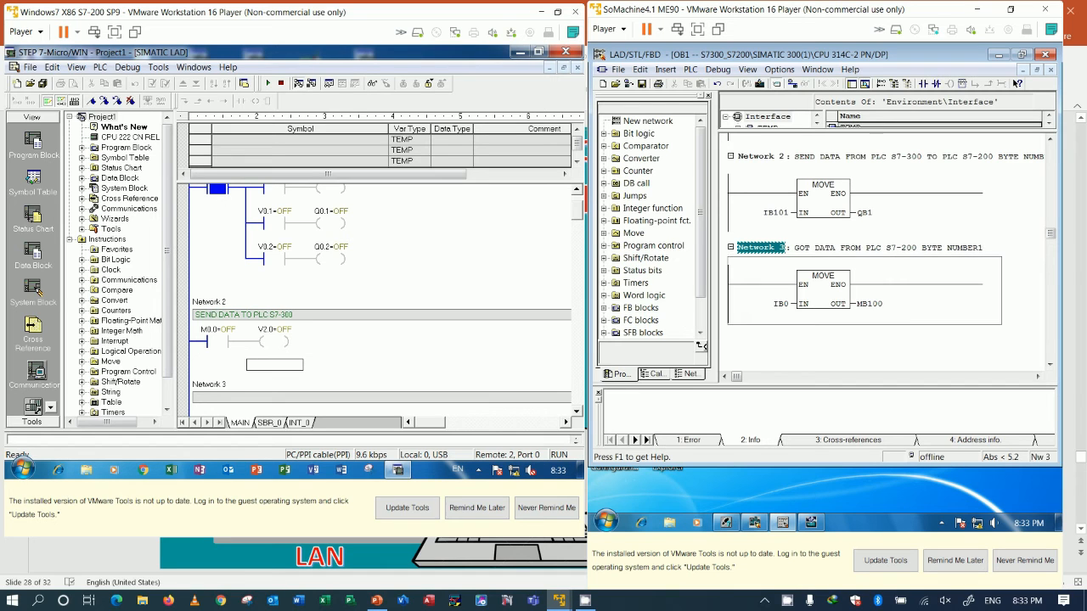
# Step: Add Network 4 after Network 3 and title it "GOT DATA FROM PLC S7-200 BYTE NUMBER2", reusing the Network 3 title text
pyautogui.scroll(-1, 857, 332)
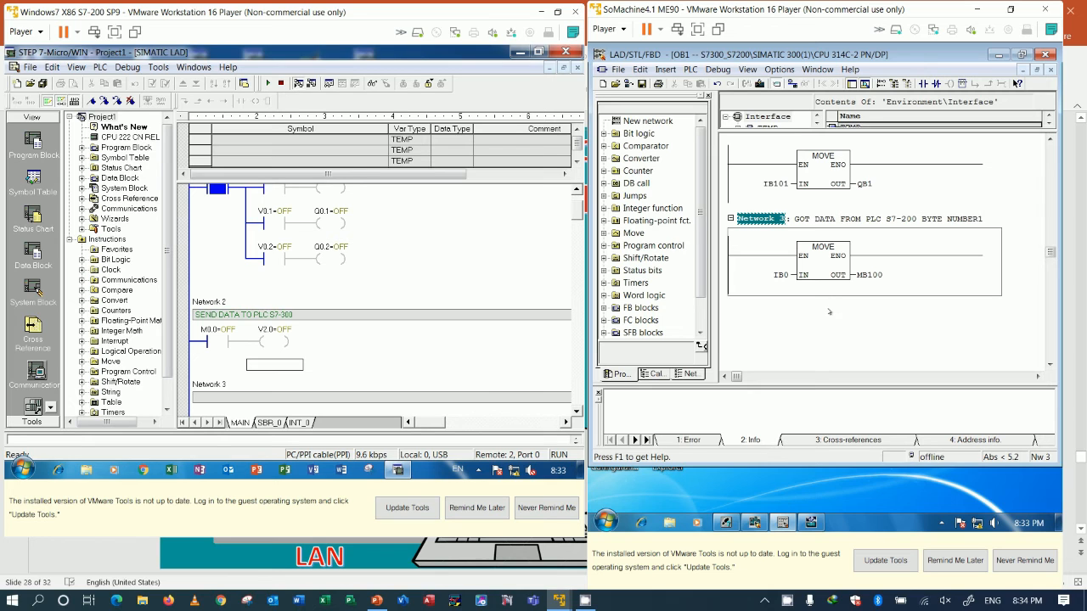
pyautogui.rightClick(940, 280)
pyautogui.click(917, 292)
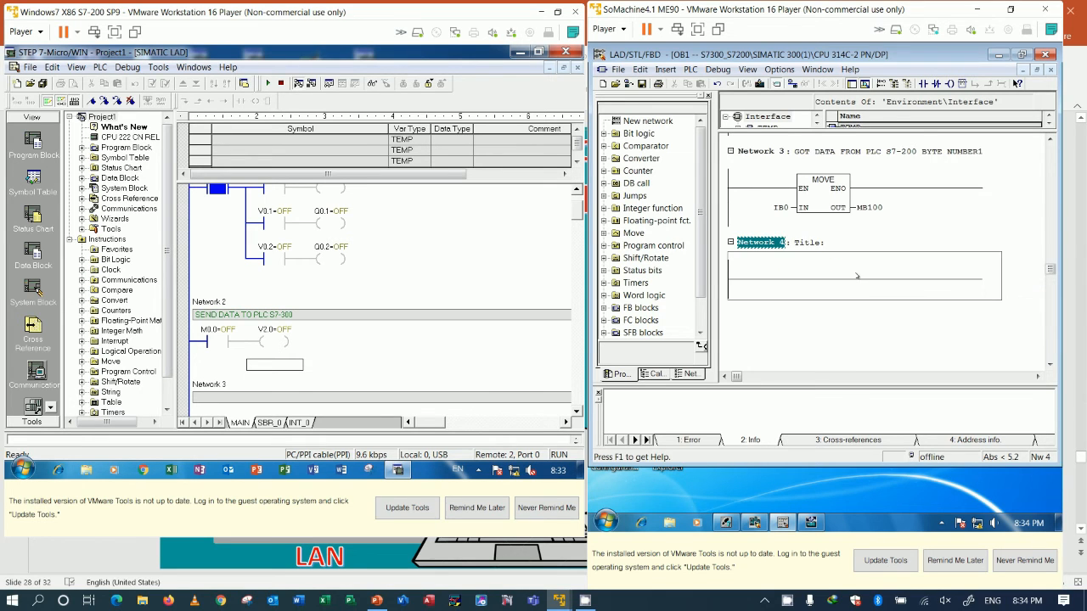
pyautogui.scroll(2, 857, 275)
pyautogui.click(877, 209)
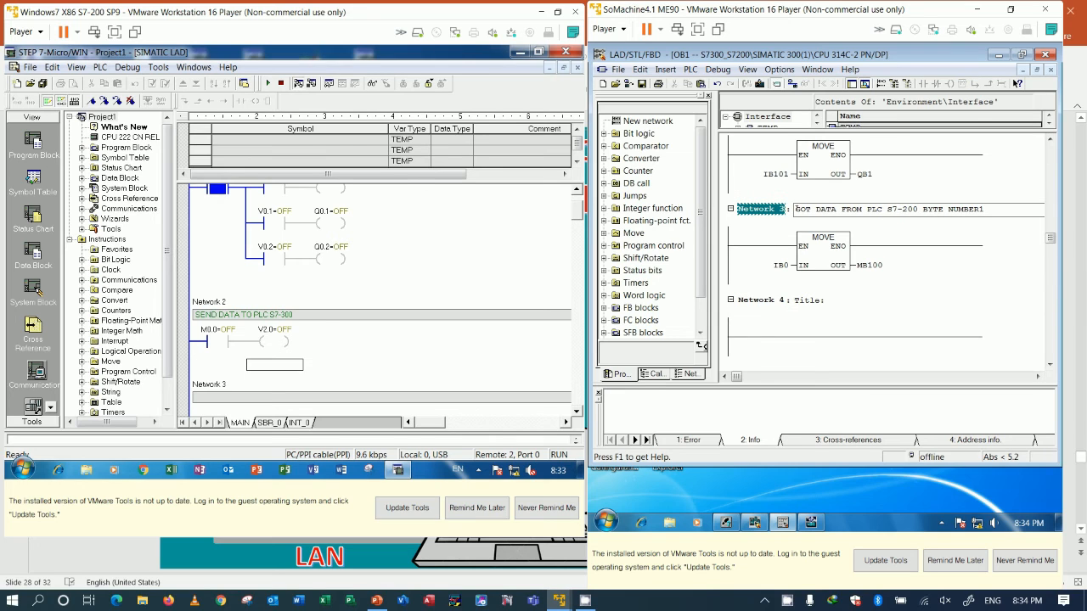
pyautogui.moveTo(795, 209); pyautogui.dragTo(992, 208)
pyautogui.hotkey('ctrl', 'c')
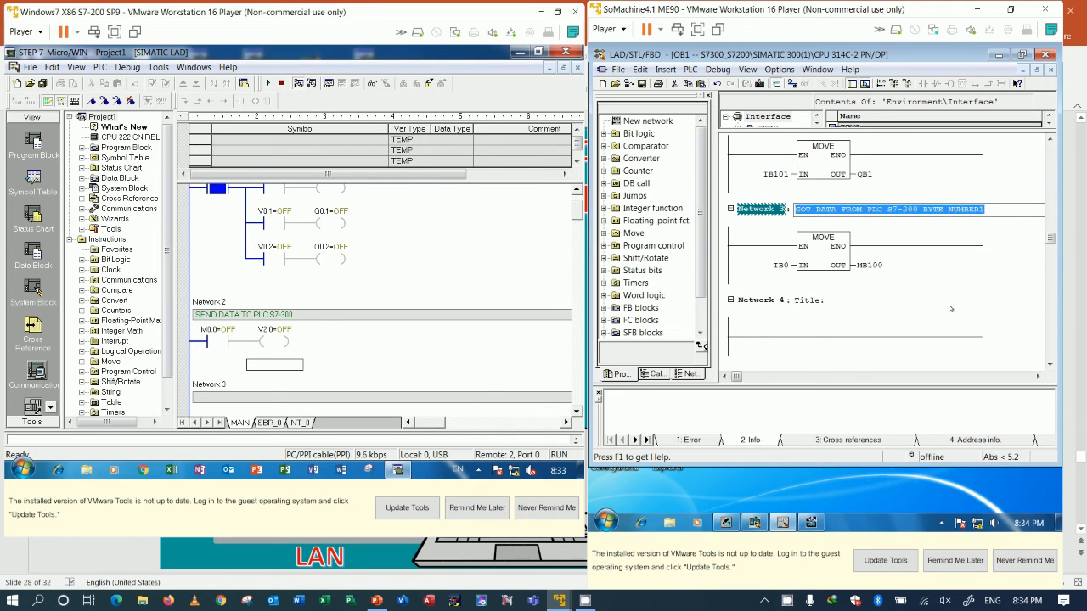
pyautogui.click(830, 301)
pyautogui.hotkey('ctrl', 'v')
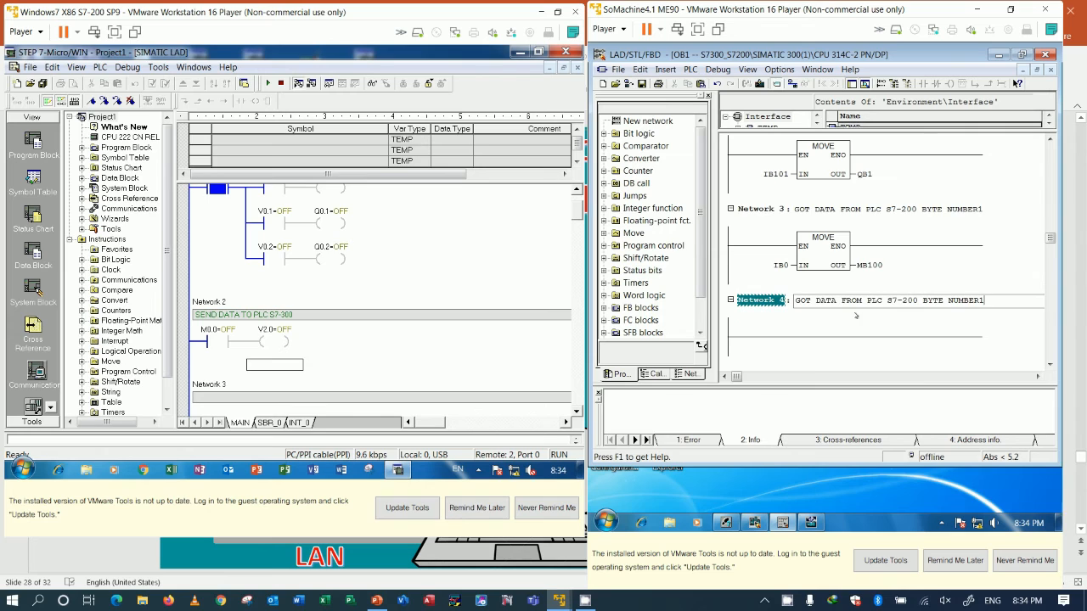
pyautogui.press('BackSpace')
pyautogui.write('2')
pyautogui.click(884, 340)
# Step: Insert a MOVE box on the Network 4 rung
pyautogui.scroll(-1, 851, 335)
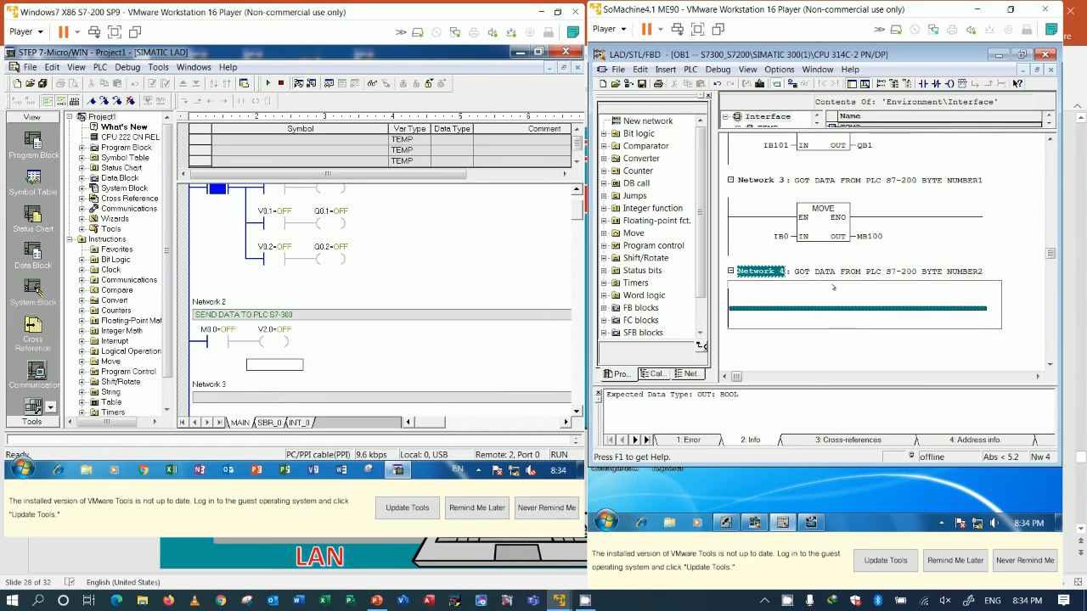
pyautogui.click(962, 84)
pyautogui.scroll(-3, 848, 255)
pyautogui.write('MOVE')
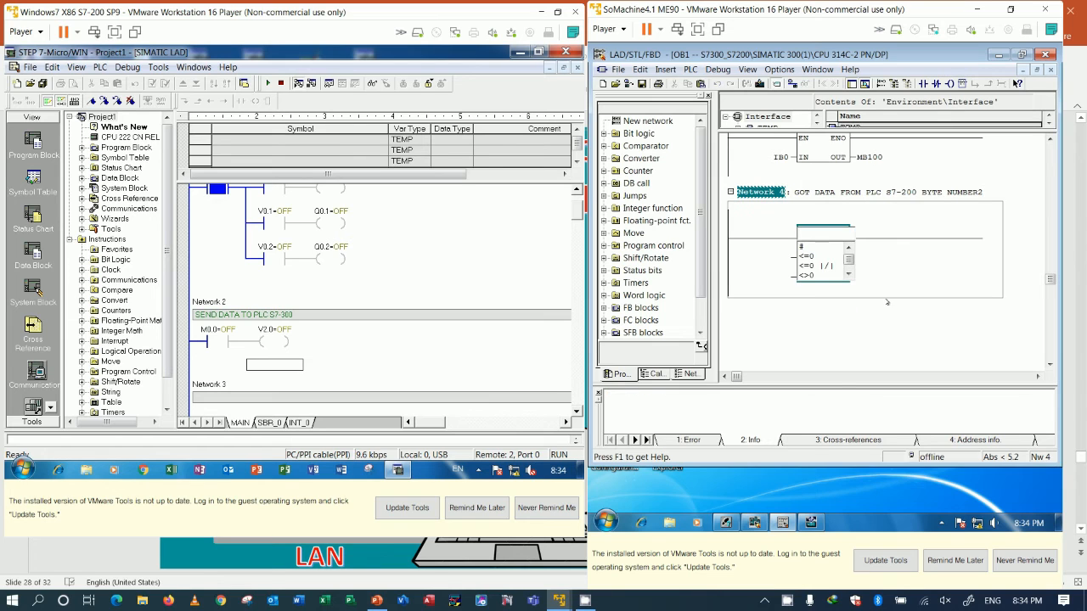
pyautogui.press('Return')
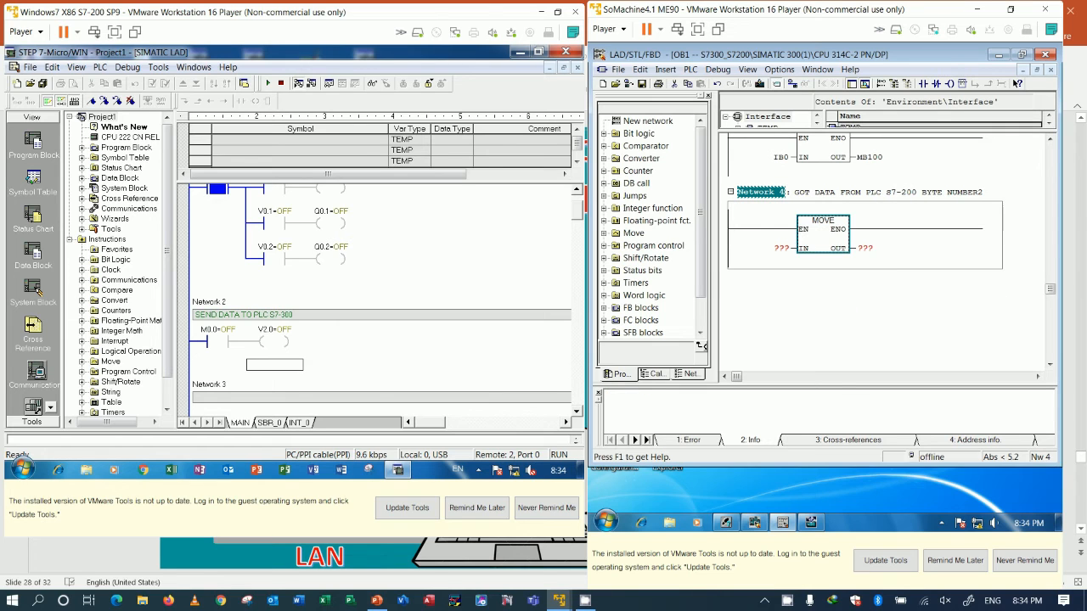
# Step: Assign IB1 to the IN parameter and MB101 to the OUT parameter of the Network 4 MOVE box
pyautogui.scroll(1, 784, 290)
pyautogui.click(780, 277)
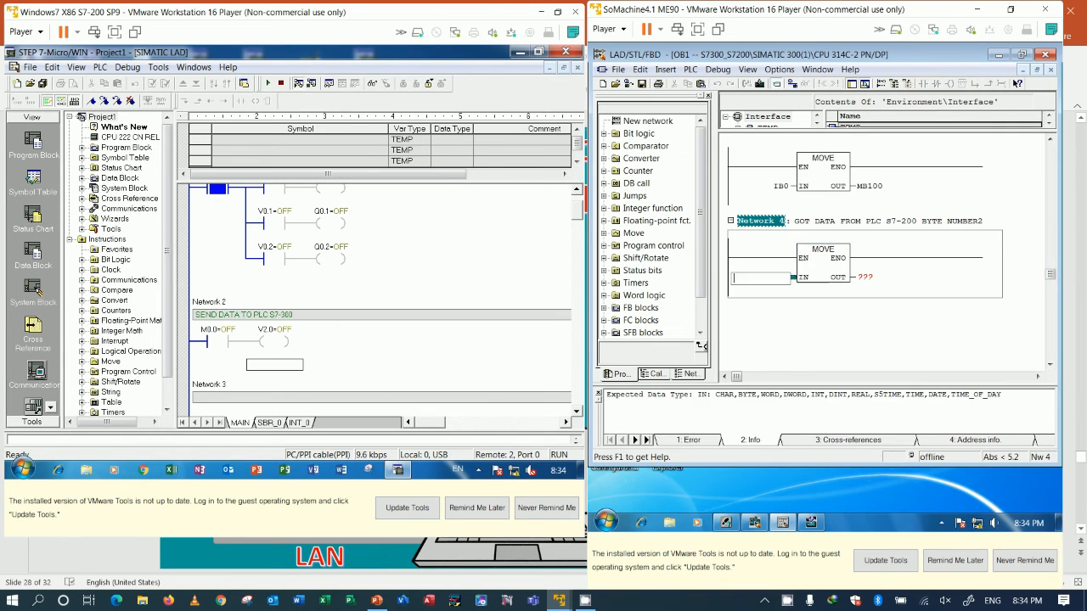
pyautogui.write('IB1')
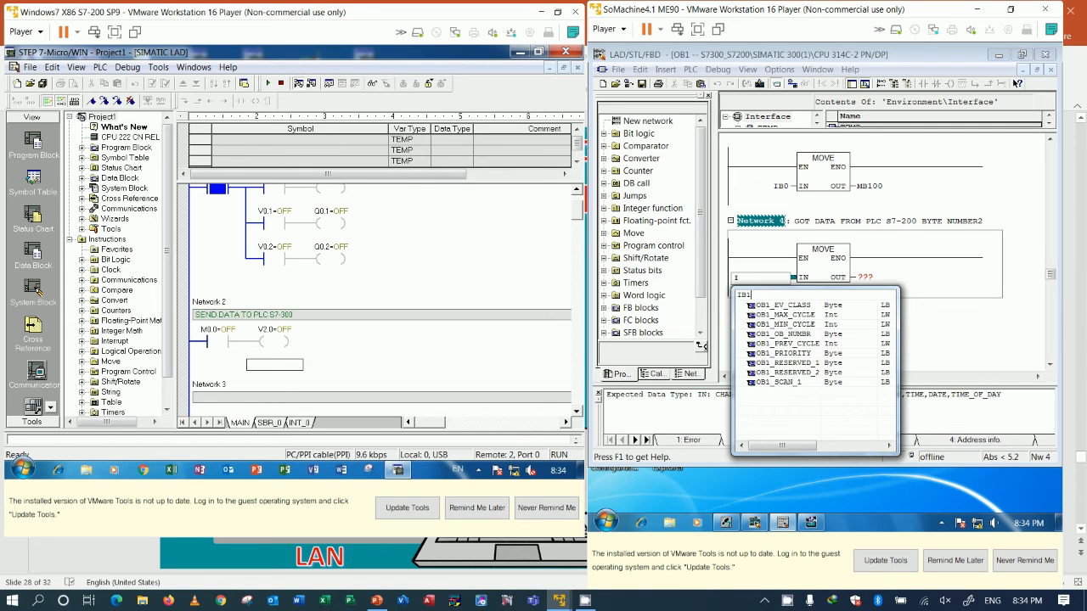
pyautogui.press('Return')
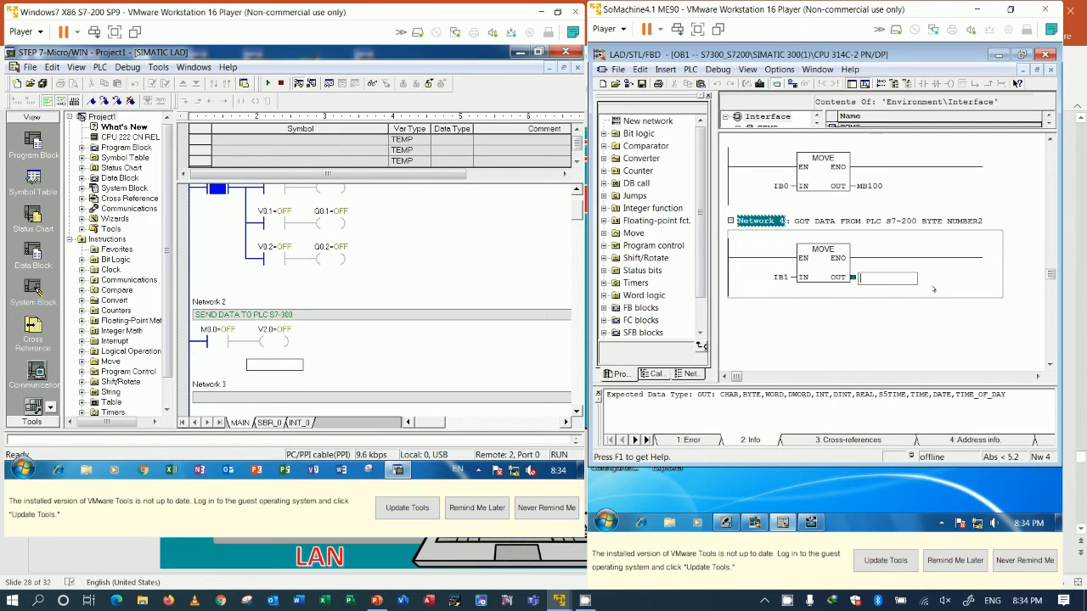
pyautogui.write('MB101')
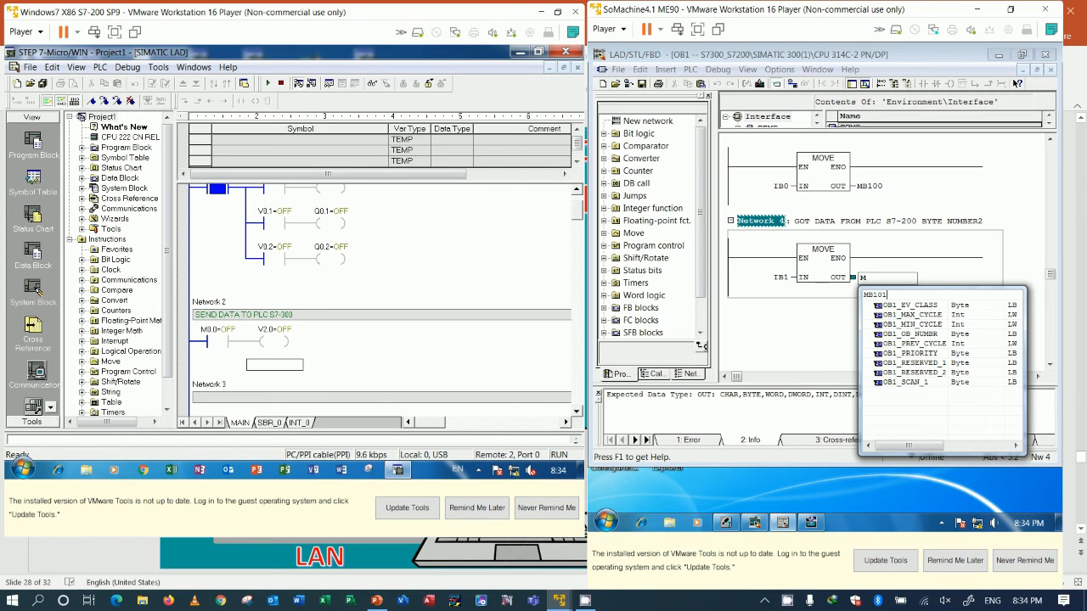
pyautogui.press('Return')
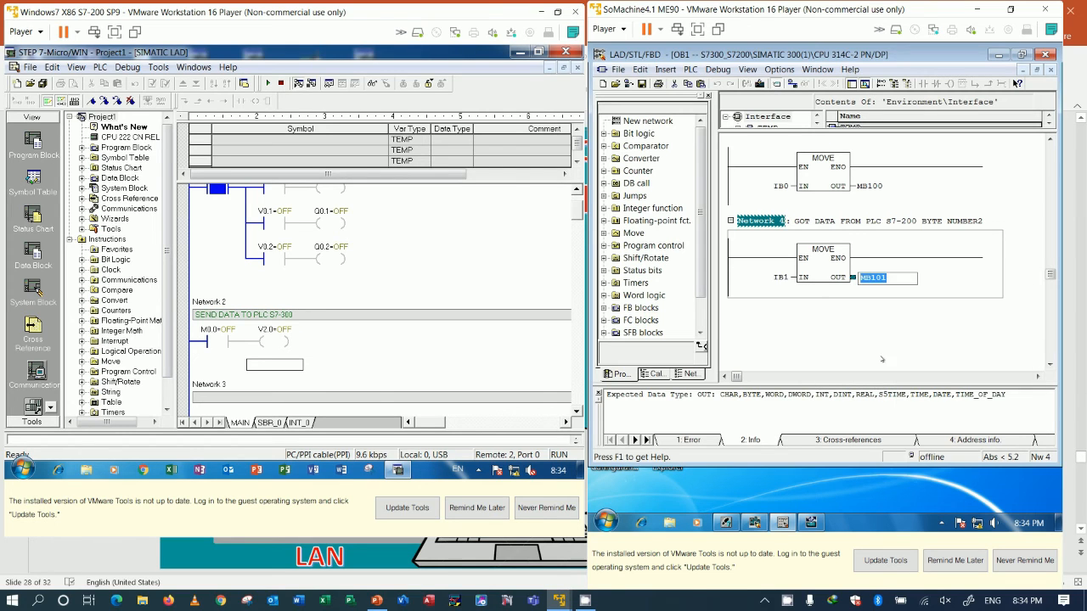
pyautogui.scroll(2, 880, 351)
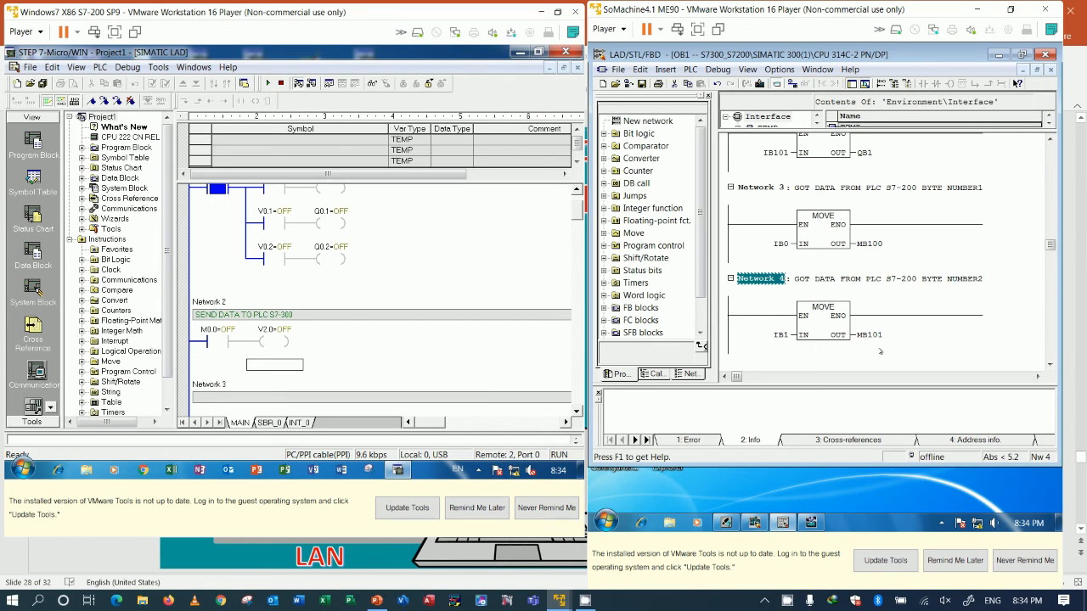
pyautogui.scroll(-2, 879, 350)
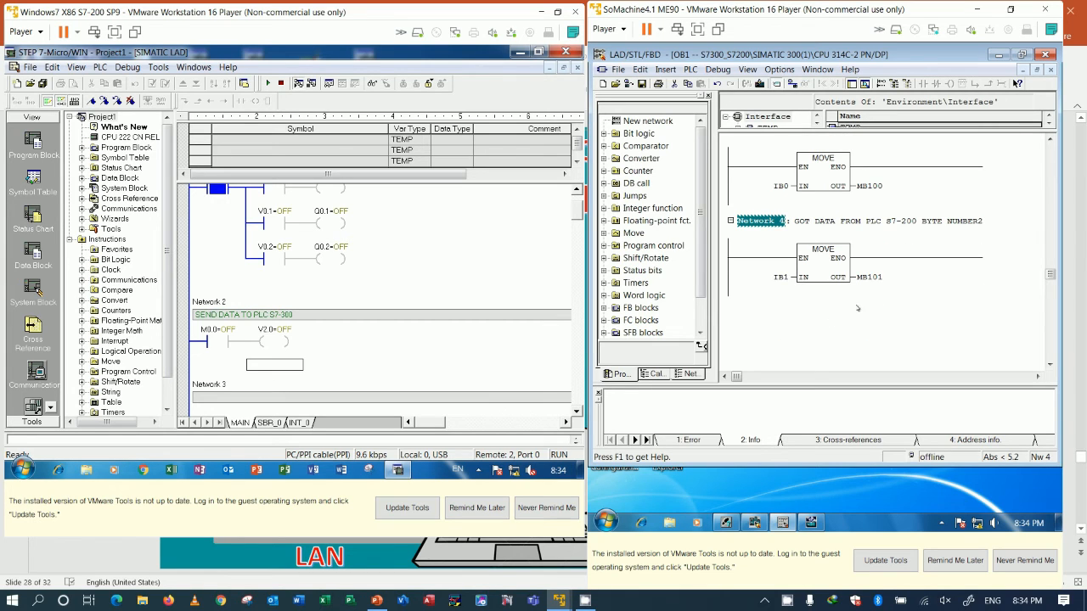
# Step: Add Network 5 after Network 4 and title it "BYTE NUMBER1 BIT NUMBER1"
pyautogui.click(921, 289)
pyautogui.click(924, 212)
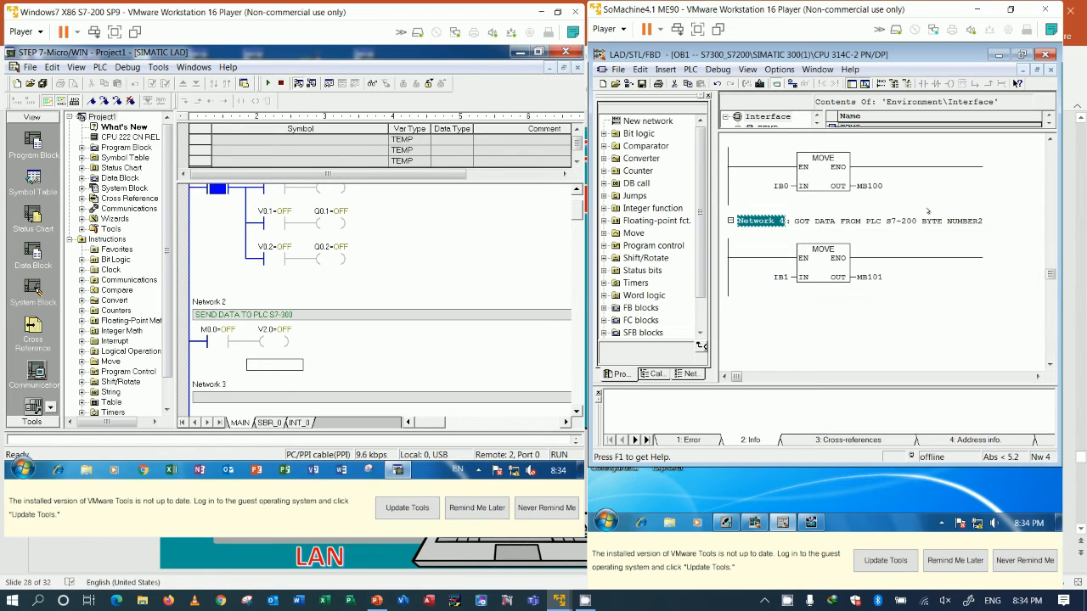
pyautogui.rightClick(921, 292)
pyautogui.click(922, 292)
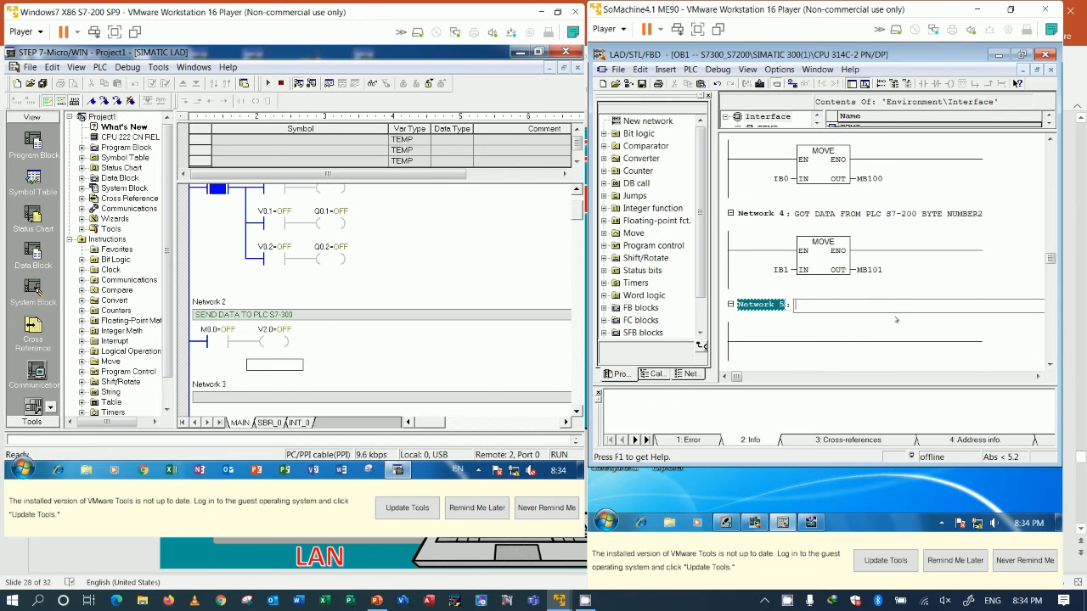
pyautogui.write('BYTE NUMBER 1 BIT NUMBER1')
pyautogui.press('Return')
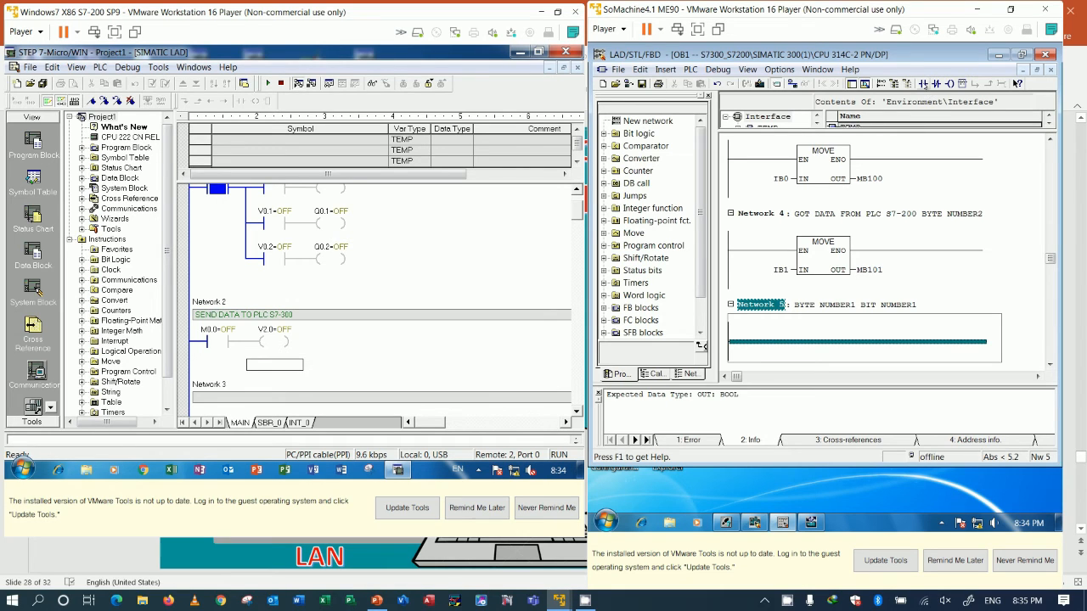
# Step: Insert a normally open contact with address M100.0 on the Network 5 rung
pyautogui.click(923, 83)
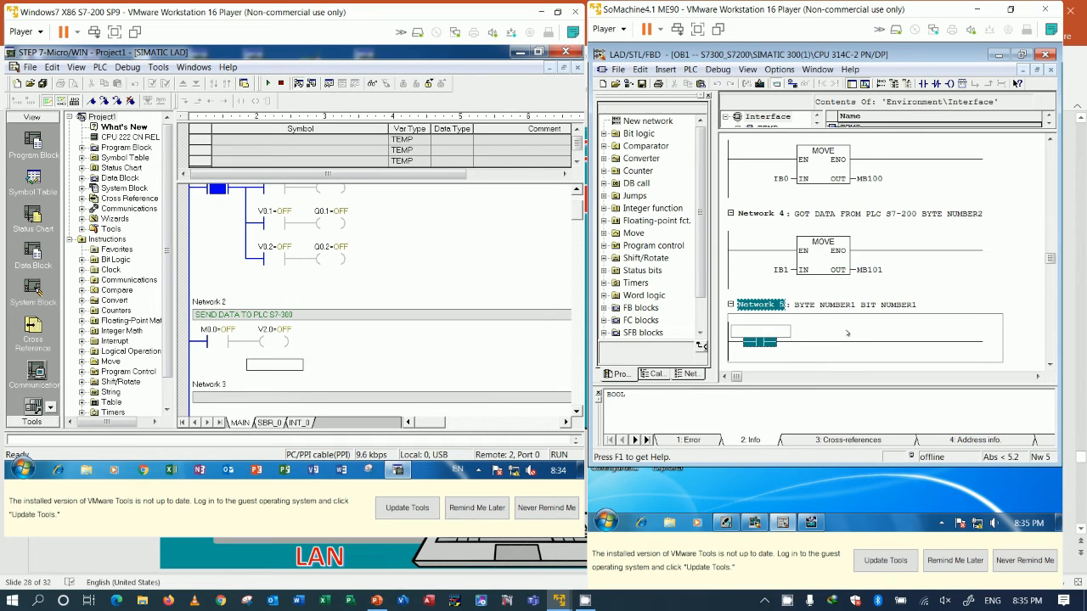
pyautogui.write('M100.')
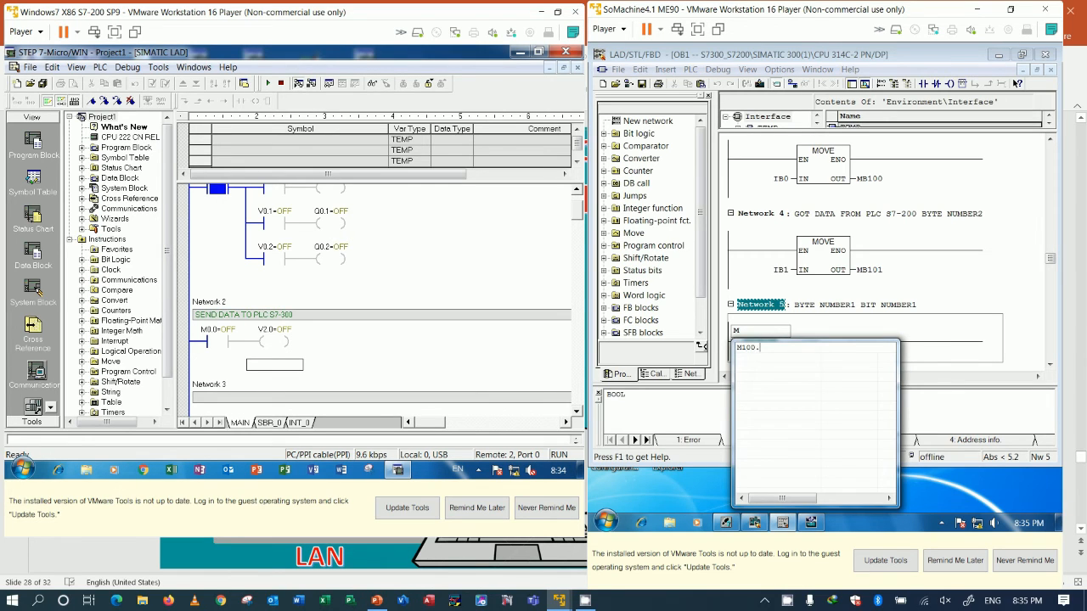
pyautogui.write('0')
pyautogui.press('Return')
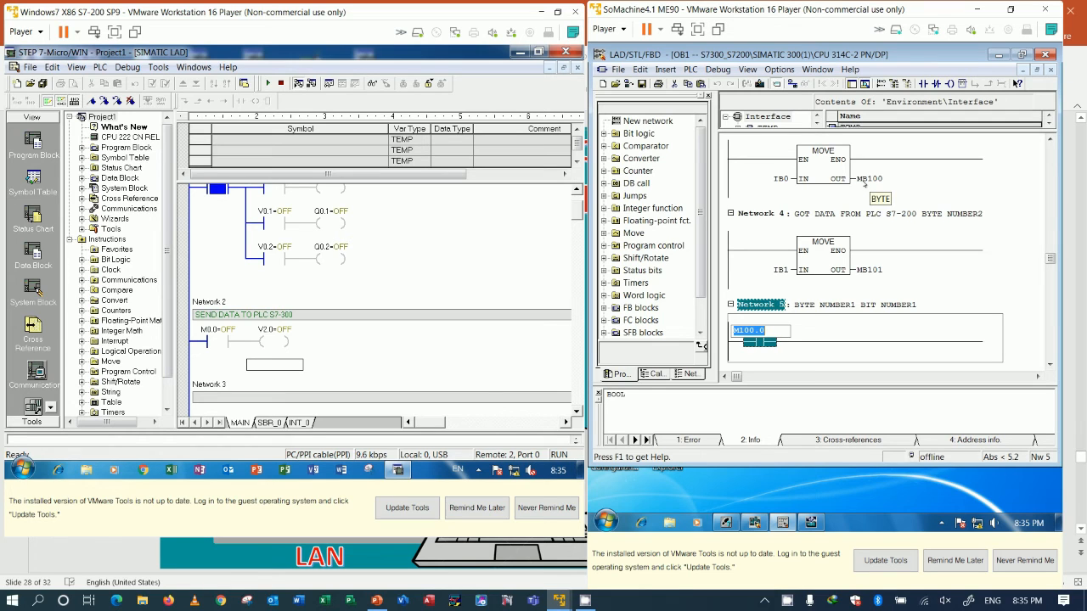
pyautogui.click(837, 342)
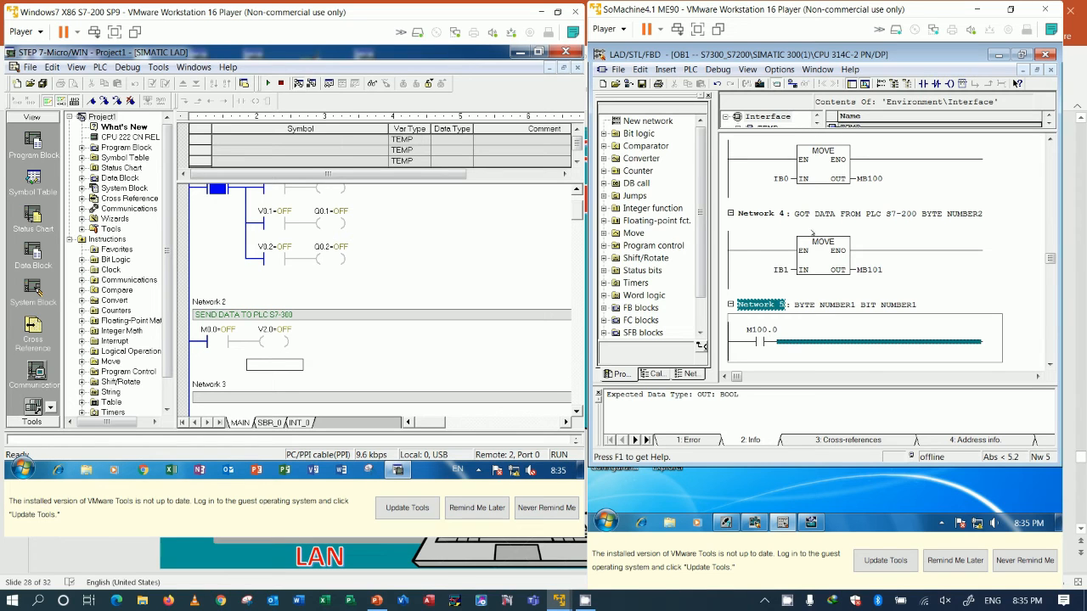
# Step: Check the input and output addresses of the CPU's DI24/DO16 module in HW Config and return to OB1
pyautogui.click(754, 522)
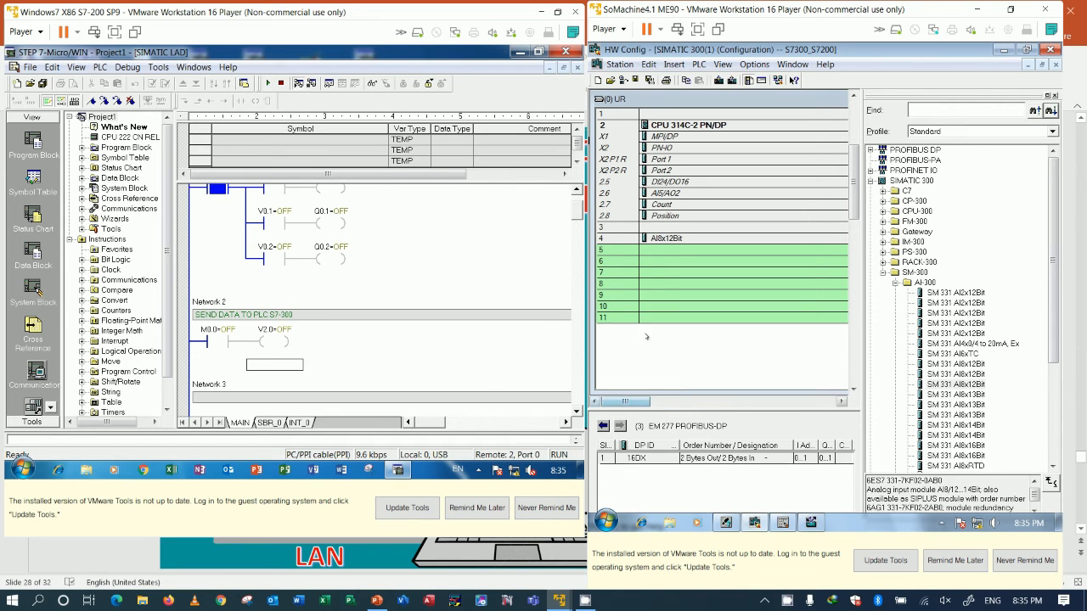
pyautogui.doubleClick(686, 181)
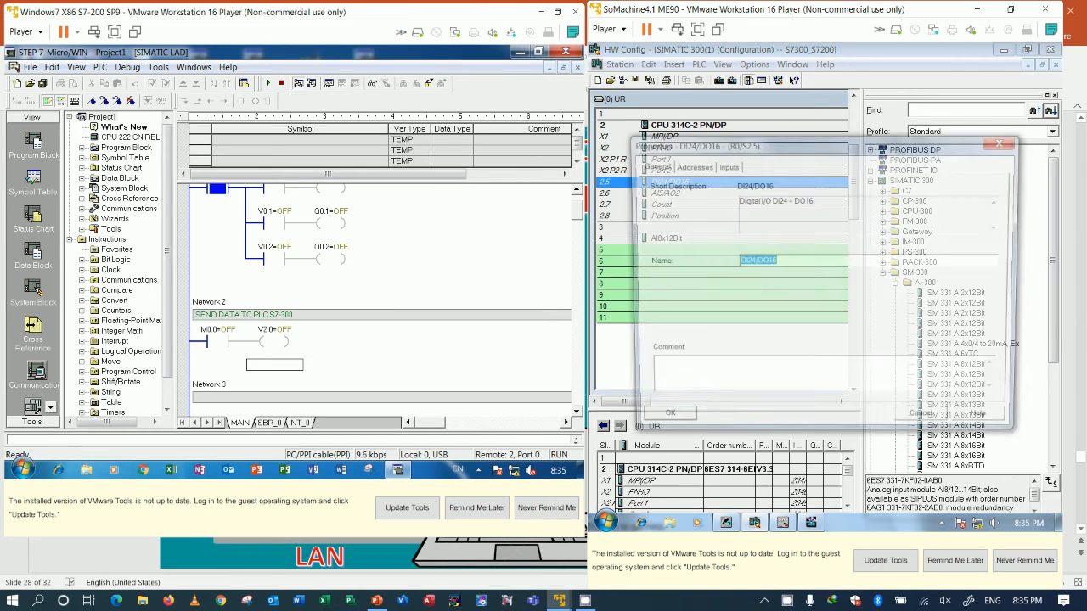
pyautogui.click(724, 165)
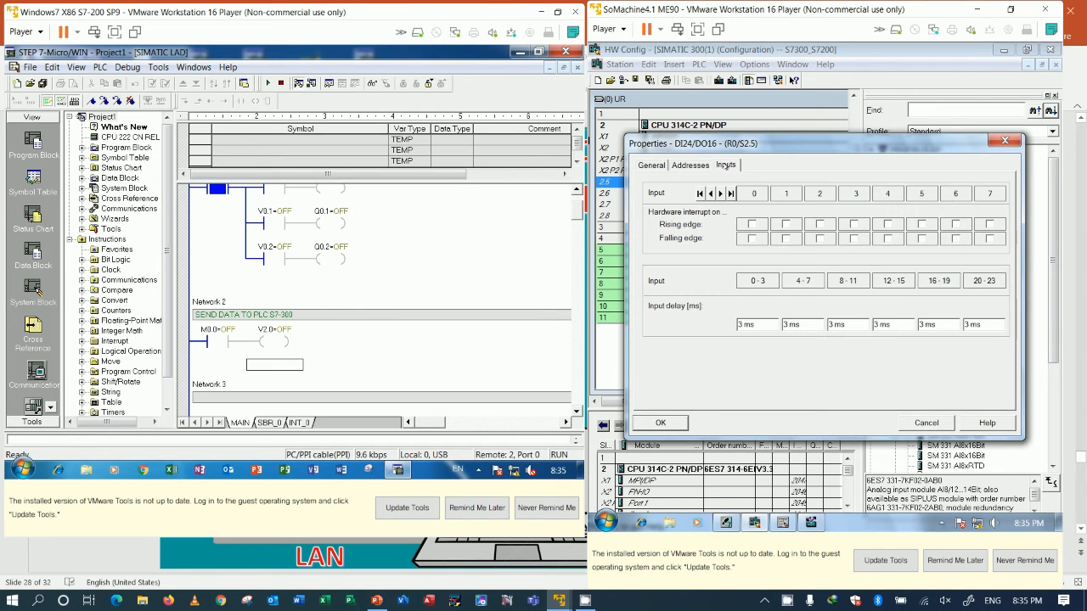
pyautogui.click(690, 165)
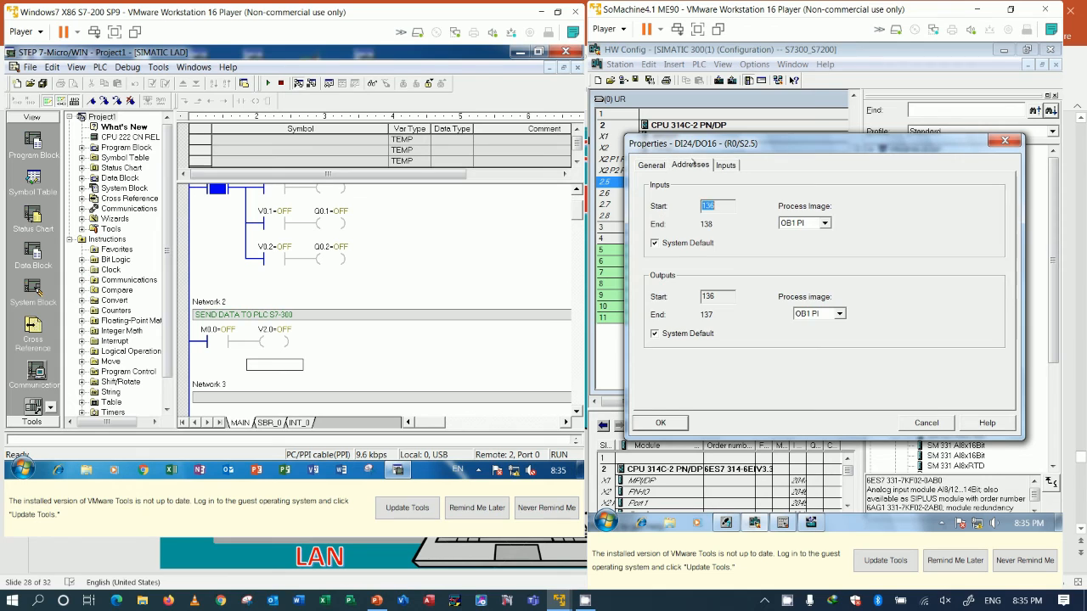
pyautogui.doubleClick(718, 294)
pyautogui.click(1004, 140)
pyautogui.click(782, 522)
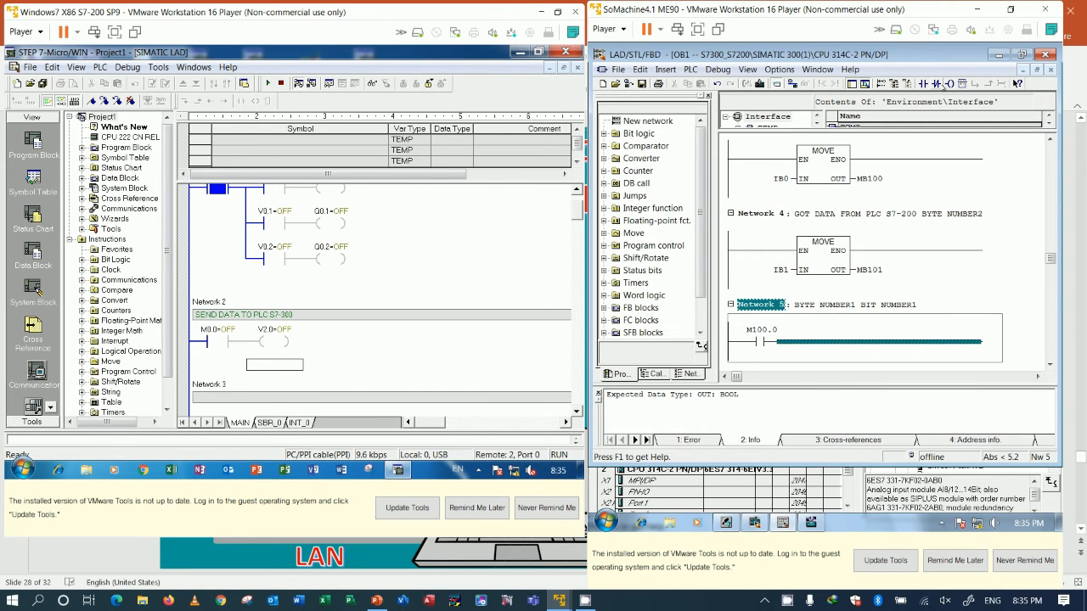
# Step: Insert an output coil with address Q136.0 at the end of the Network 5 rung
pyautogui.click(948, 83)
pyautogui.click(949, 330)
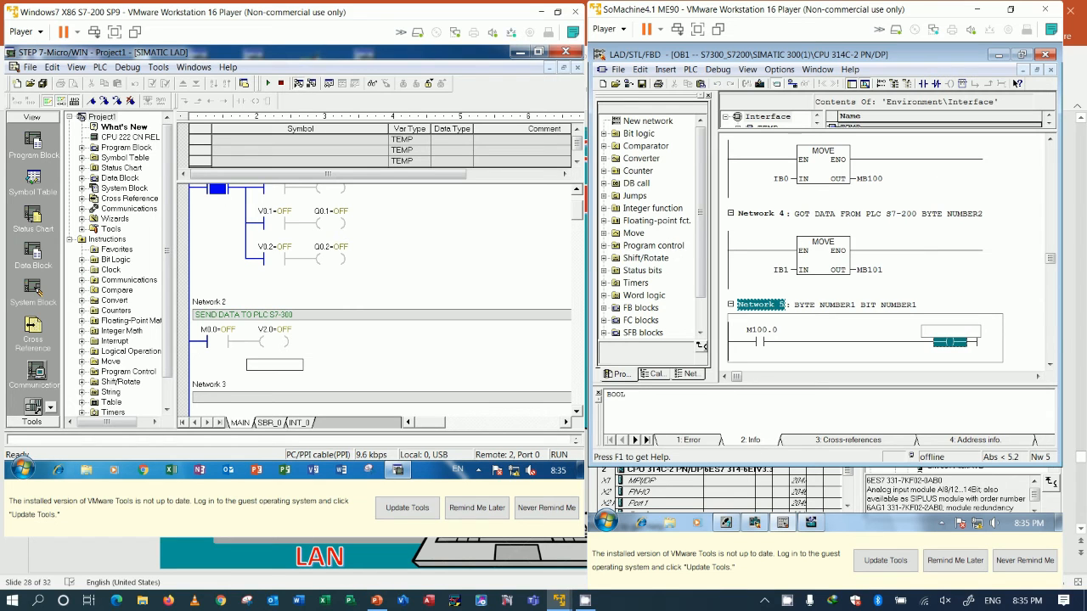
pyautogui.write('Q136.1')
pyautogui.press('Return')
pyautogui.click(956, 330)
pyautogui.press('BackSpace')
pyautogui.write('0')
pyautogui.press('Return')
pyautogui.click(954, 269)
# Step: Save and download OB1 to the S7-300 CPU despite the active debugging functions, and monitor the block online
pyautogui.click(641, 84)
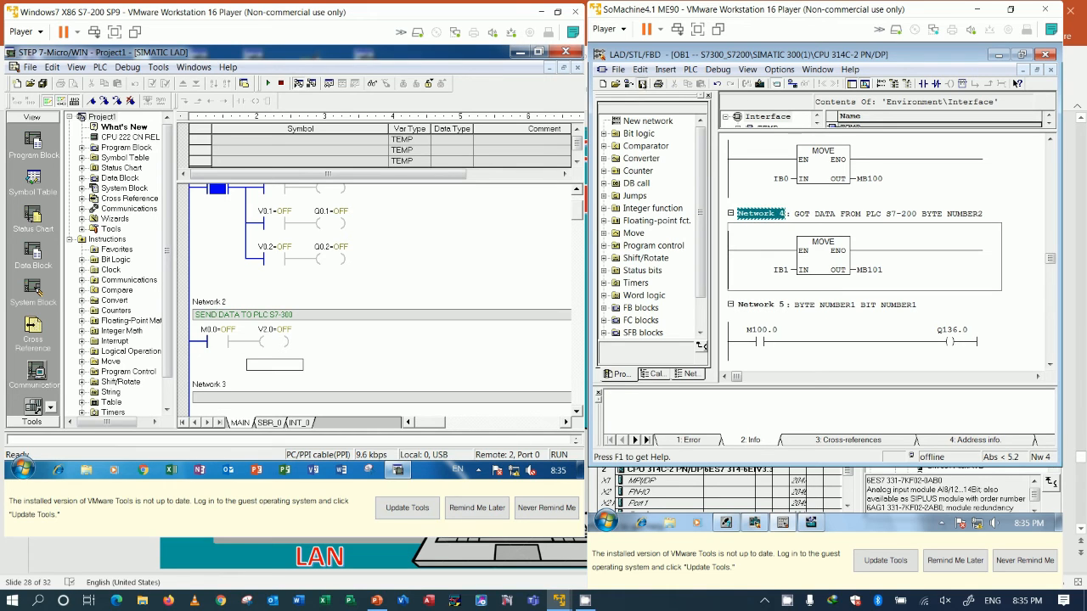
pyautogui.click(758, 84)
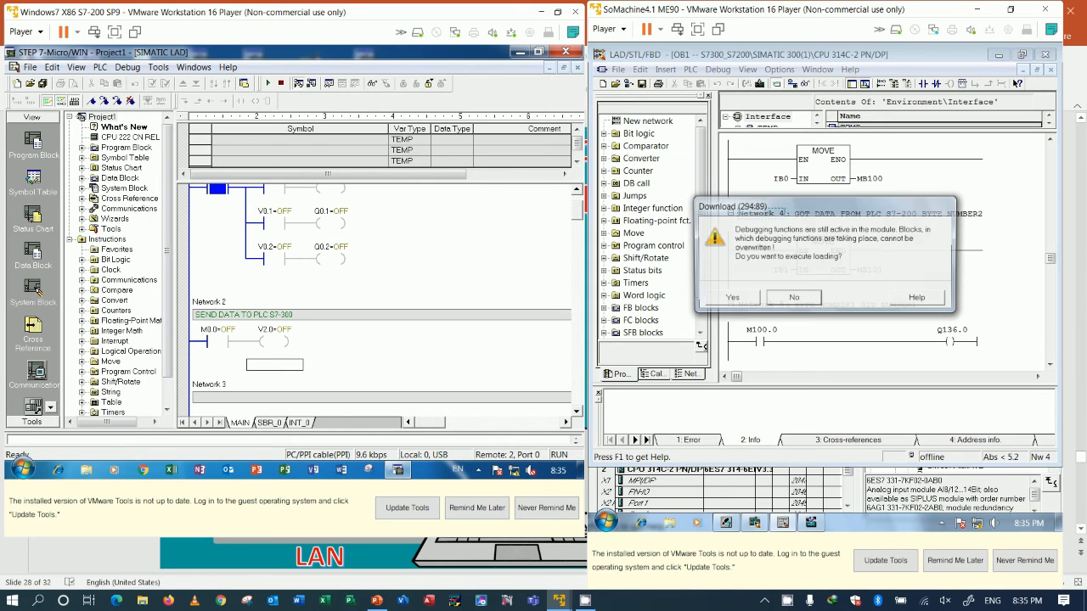
pyautogui.click(730, 295)
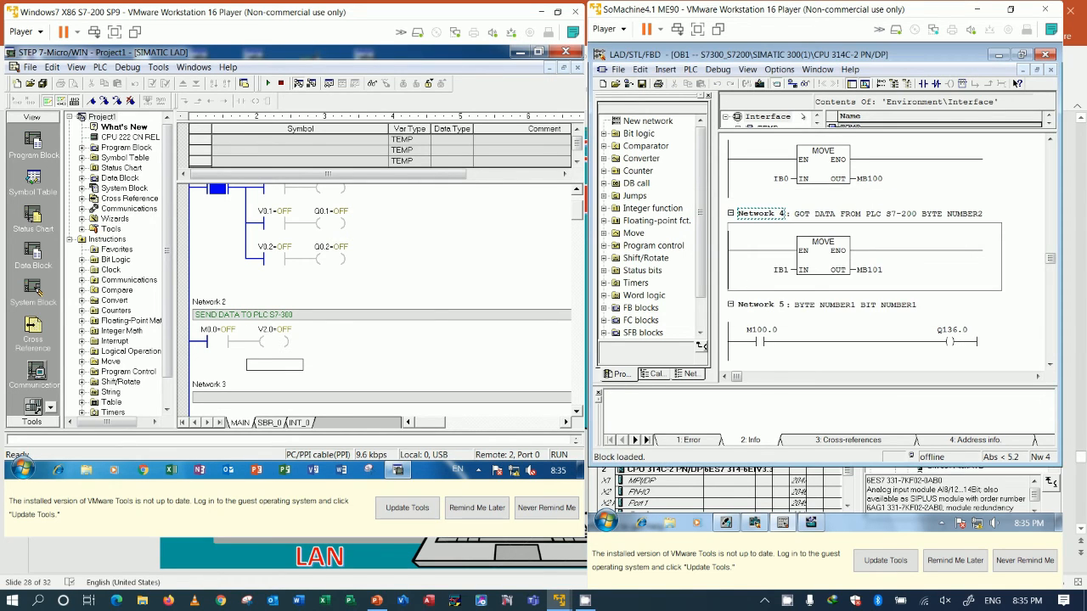
pyautogui.click(805, 83)
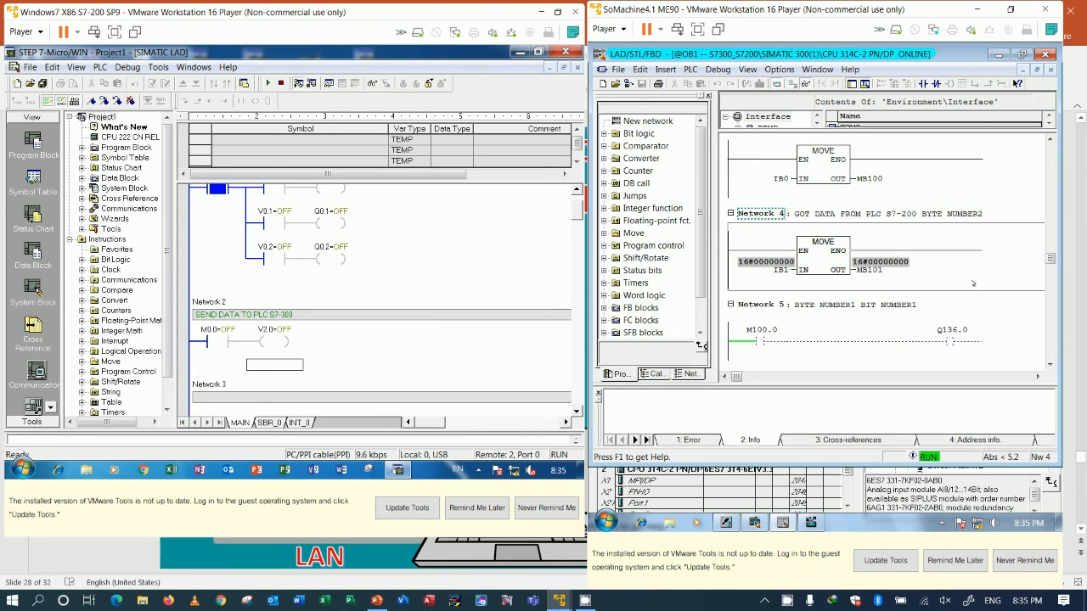
# Step: Write ON and then OFF to the M0.0 contact in Network 2 of the S7-200 program
pyautogui.rightClick(241, 332)
pyautogui.click(254, 357)
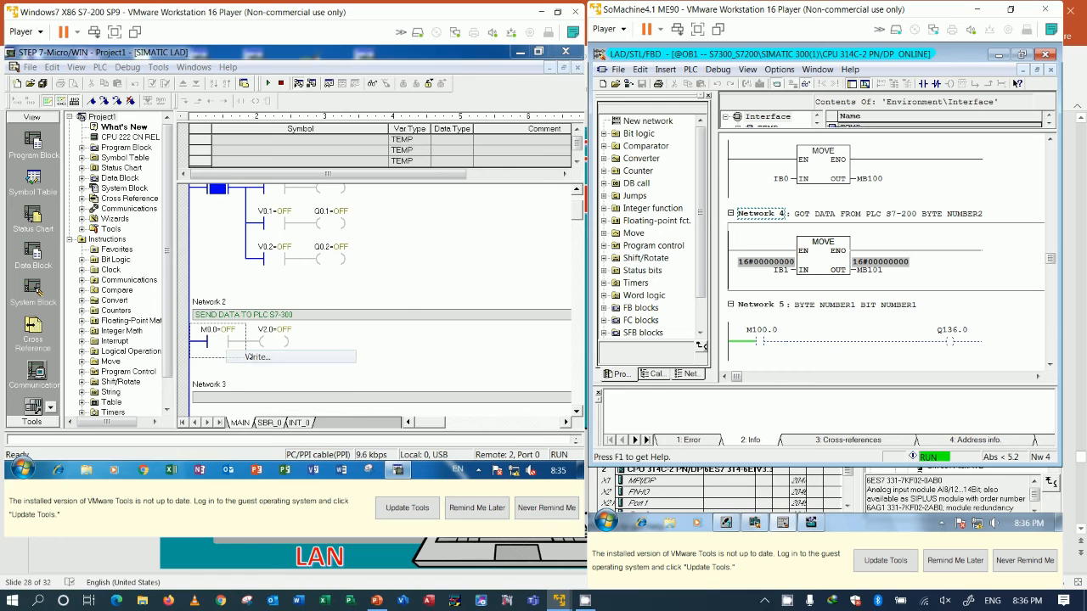
pyautogui.write('ON')
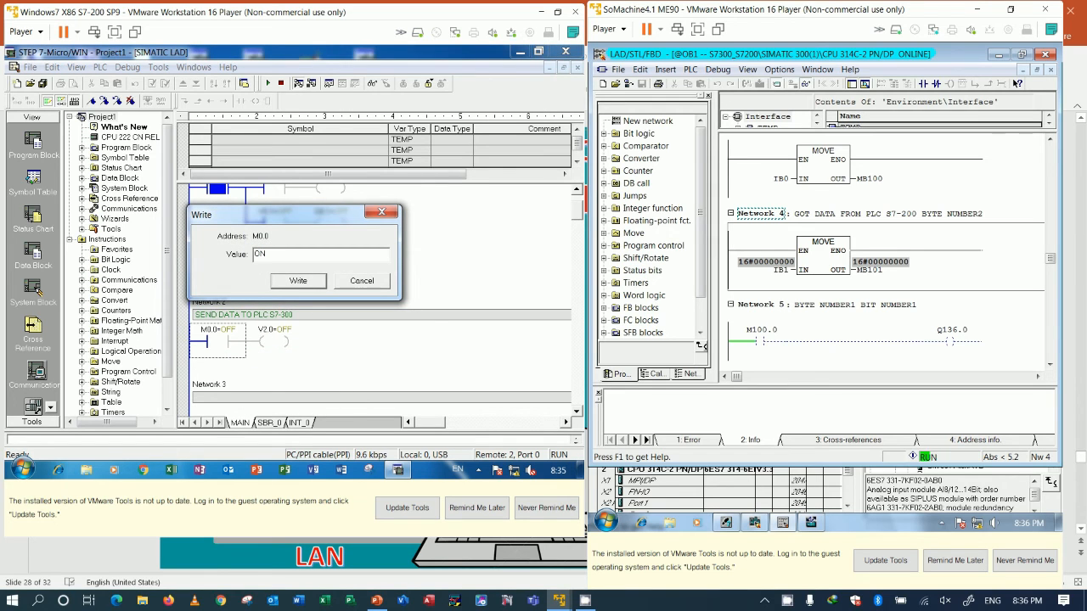
pyautogui.press('Return')
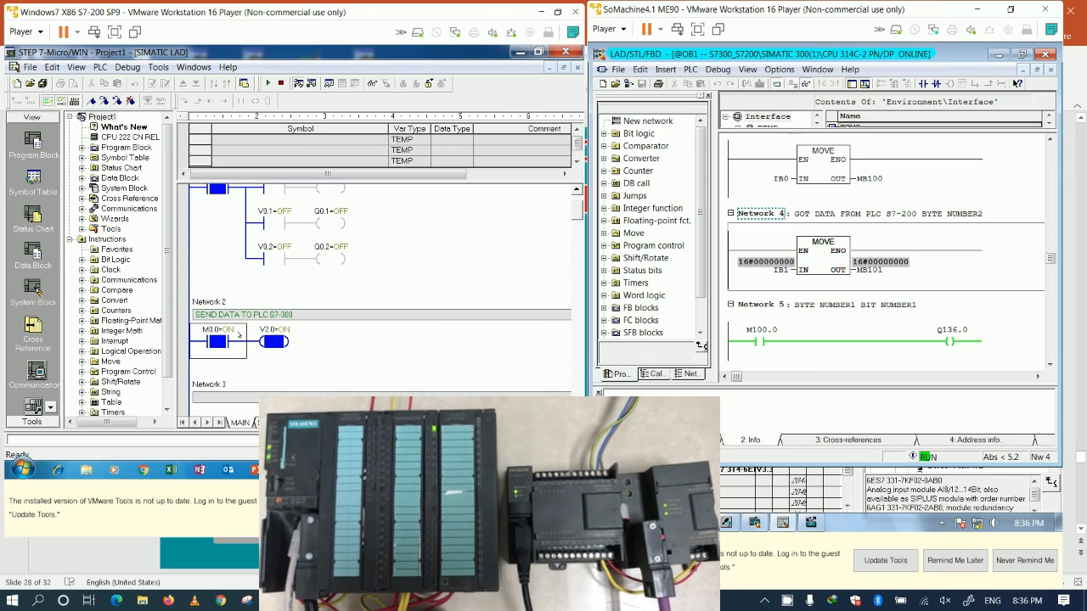
pyautogui.rightClick(246, 331)
pyautogui.click(264, 355)
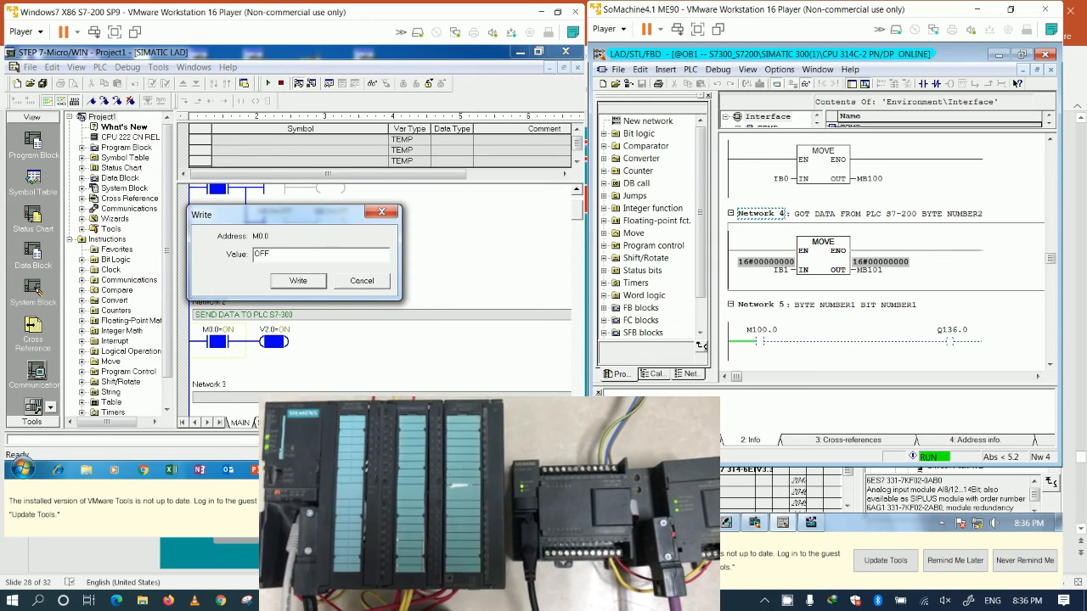
pyautogui.press('Return')
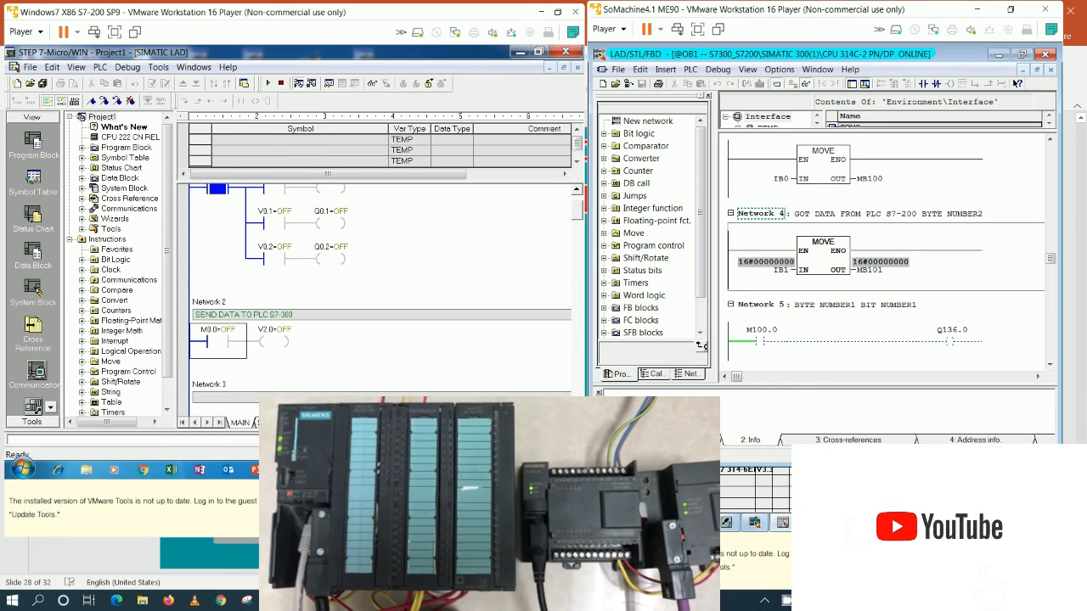
# Step: Repeat the bit transfer test to the S7-300 by switching M0.0 on and off once more
pyautogui.rightClick(245, 330)
pyautogui.click(264, 354)
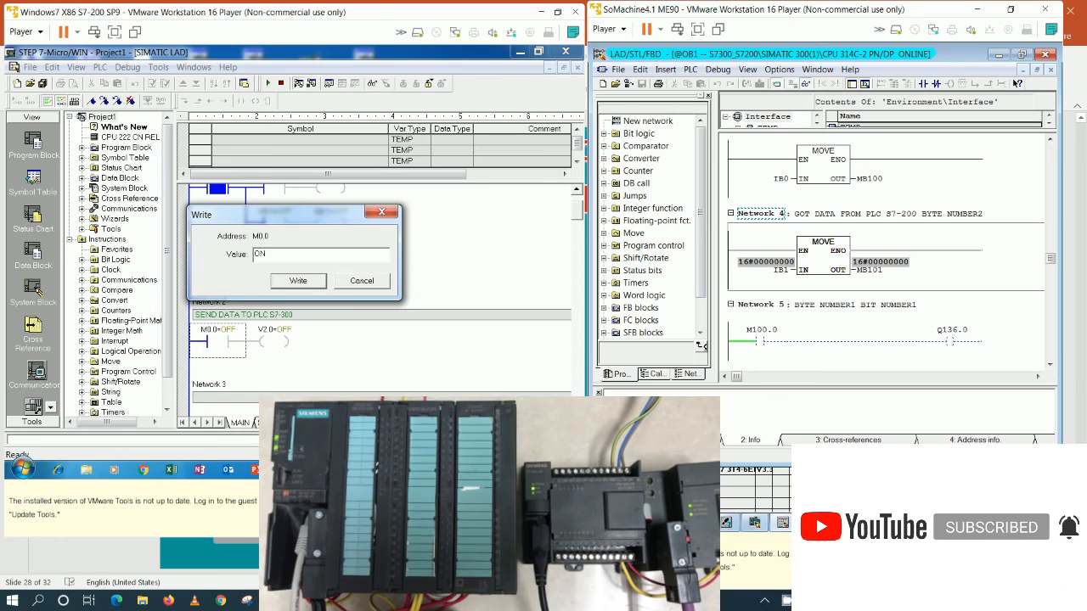
pyautogui.press('Return')
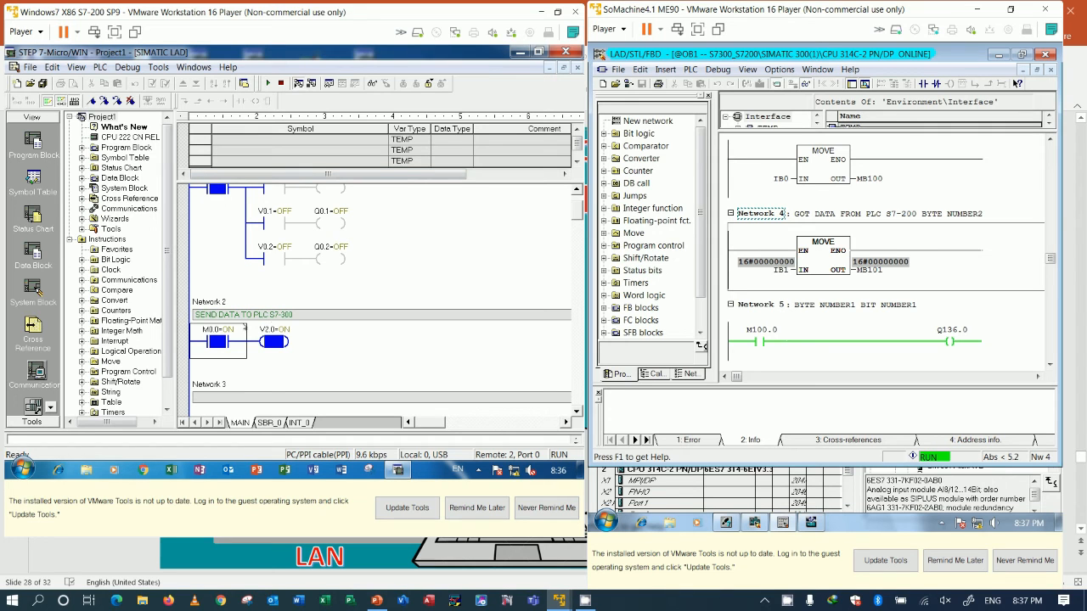
pyautogui.rightClick(247, 332)
pyautogui.click(265, 357)
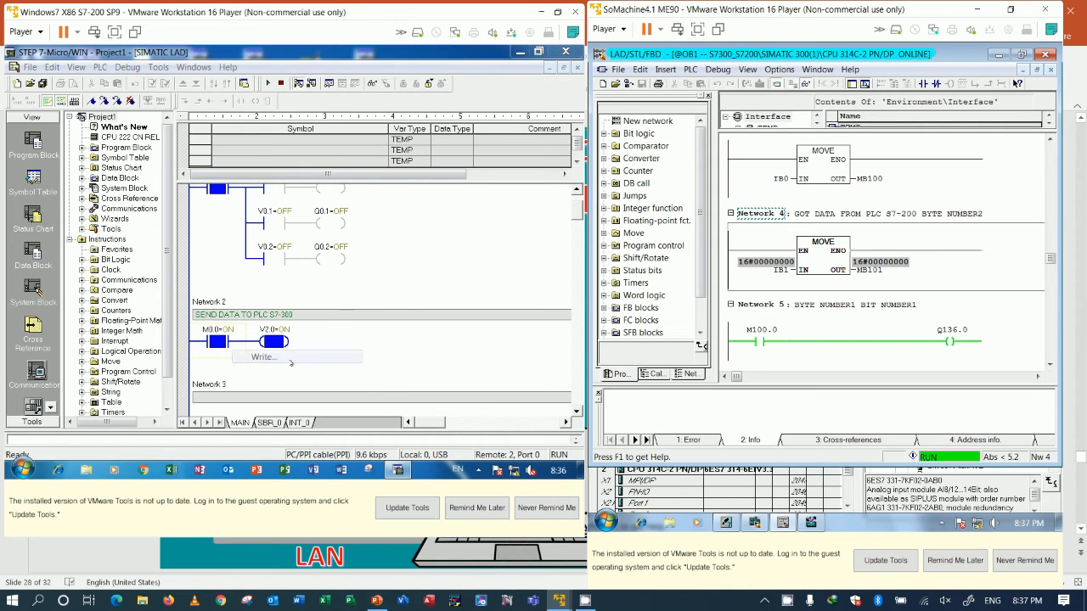
pyautogui.press('Return')
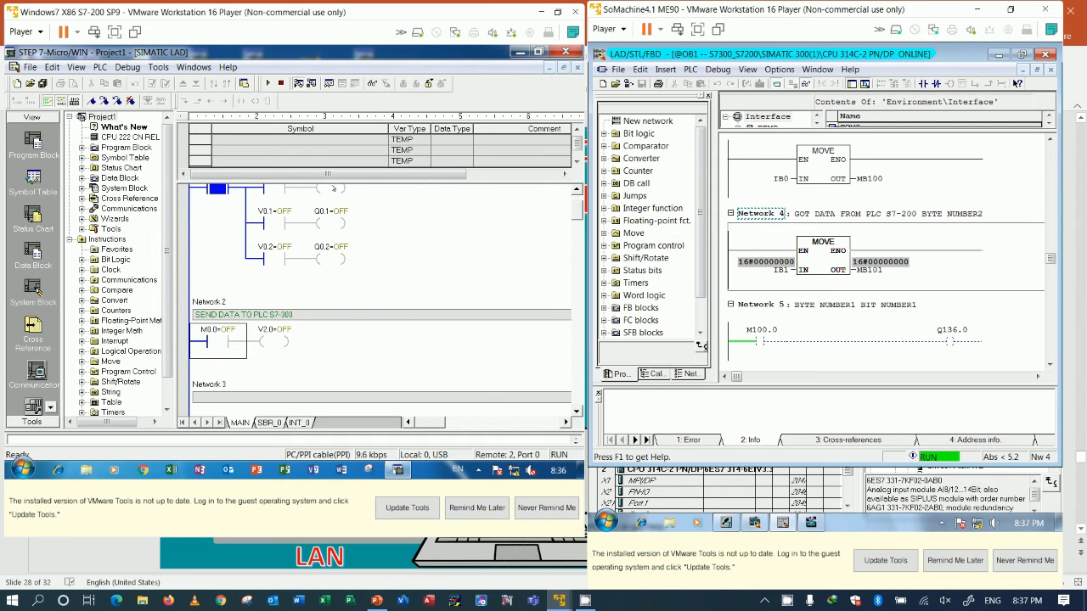
# Step: Stop the S7-200 program status and extend the Network 2 comment to "SEND DATA TO PLC S7-300 BYTE NUMBER1 BIT NUMBER1"
pyautogui.click(296, 83)
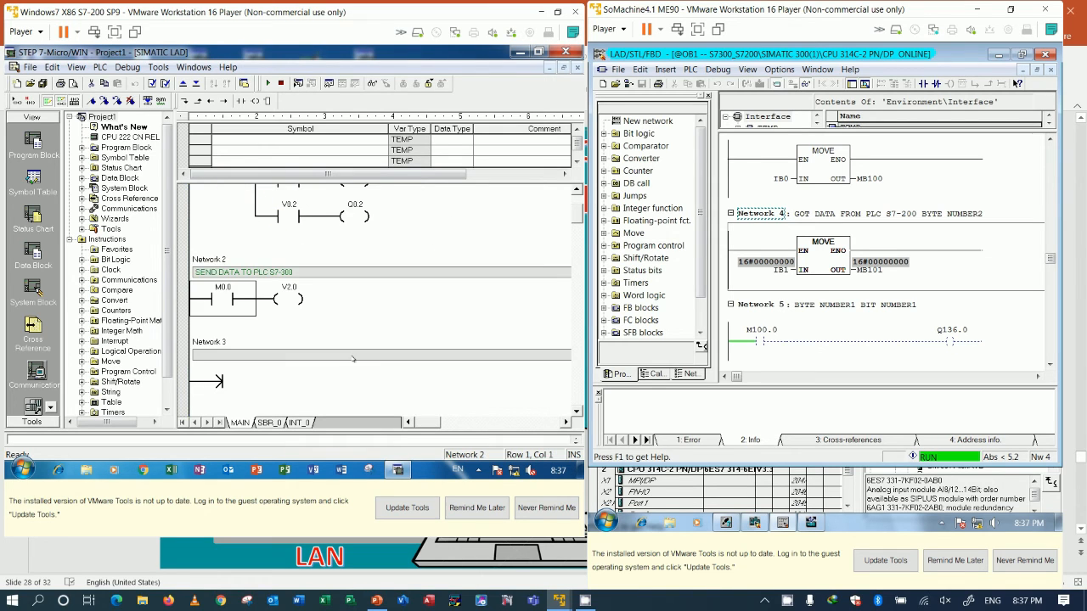
pyautogui.scroll(-1, 353, 359)
pyautogui.click(329, 244)
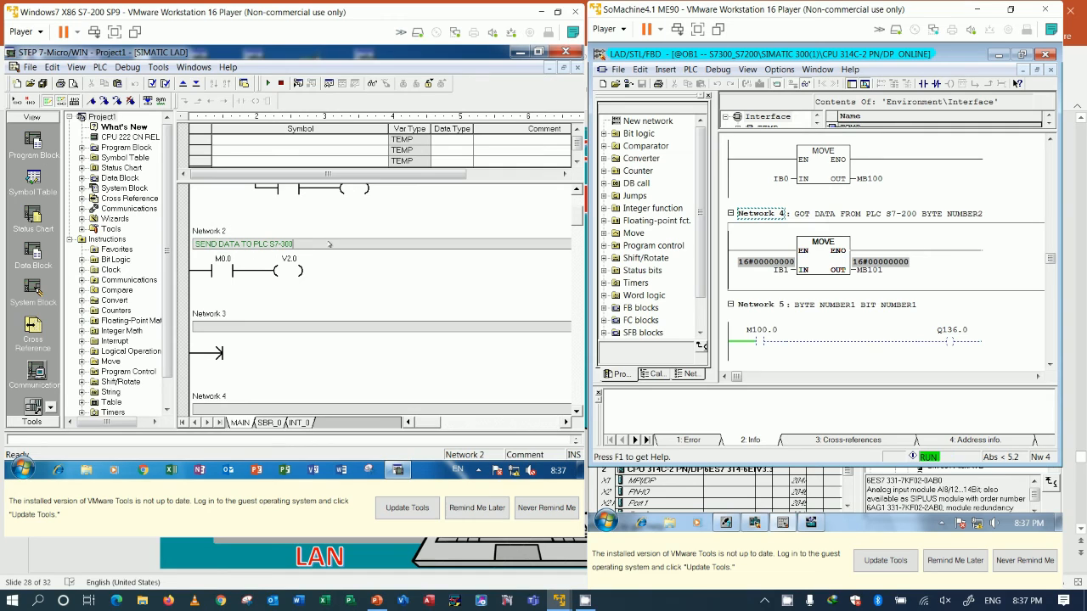
pyautogui.write('BYTE NUMBER1 BIT NUMBER1')
# Step: Copy the Network 2 comment to Network 3 and change it to "SEND DATA TO PLC S7-300 BYTE NUMBER2 BIT NUMBER1"
pyautogui.moveTo(416, 243); pyautogui.dragTo(194, 245)
pyautogui.hotkey('ctrl', 'c')
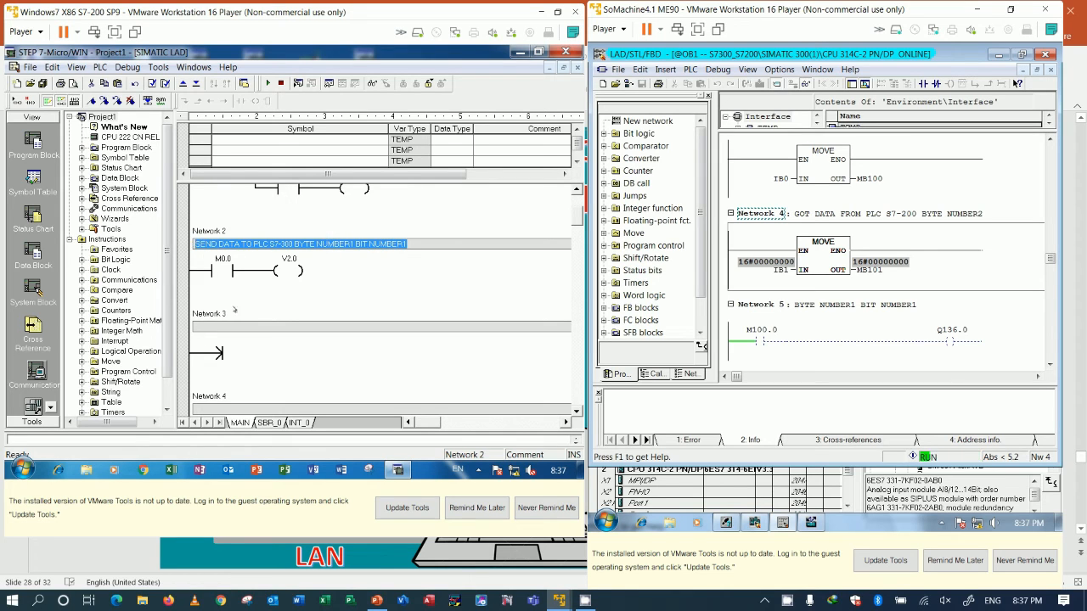
pyautogui.click(237, 326)
pyautogui.hotkey('ctrl', 'v')
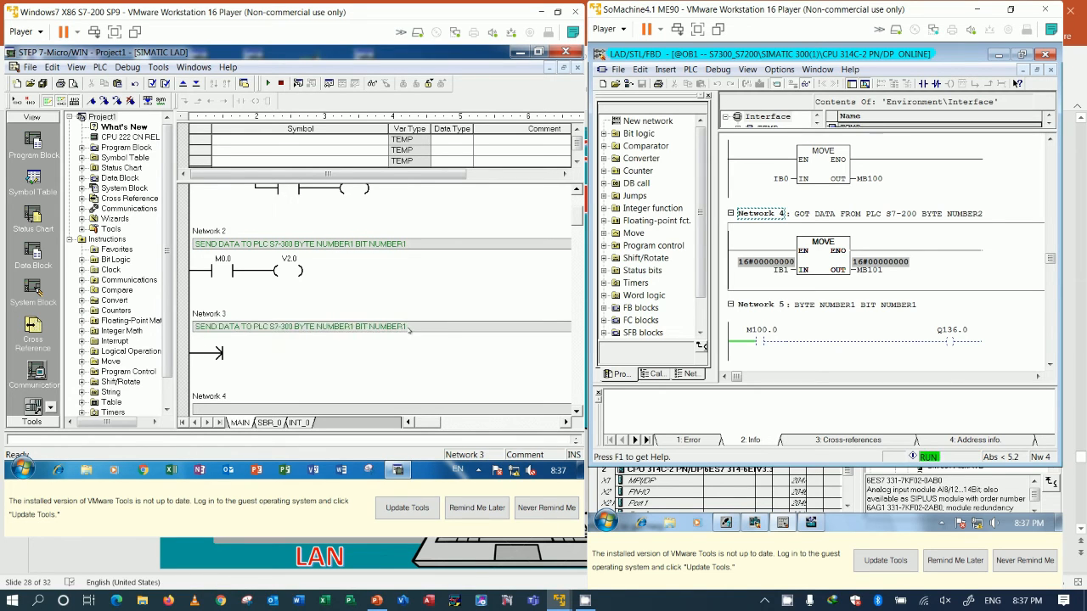
pyautogui.click(355, 326)
pyautogui.press('BackSpace')
pyautogui.write('2')
# Step: Copy the M0.0 contact from Network 2 into Network 3 and change its address to M1.0
pyautogui.click(244, 357)
pyautogui.click(227, 282)
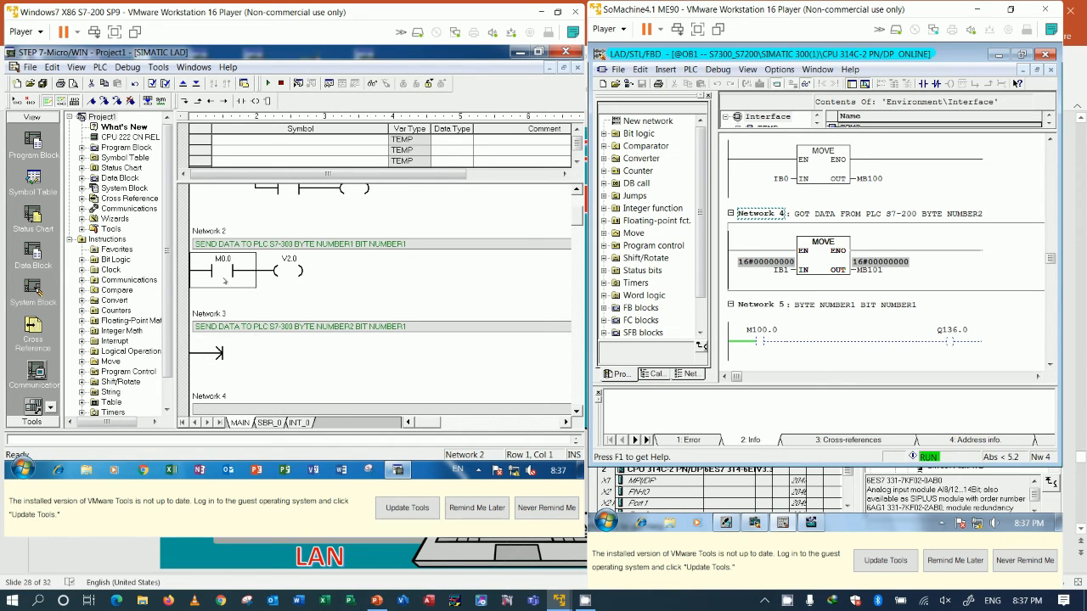
pyautogui.click(237, 362)
pyautogui.hotkey('ctrl', 'v')
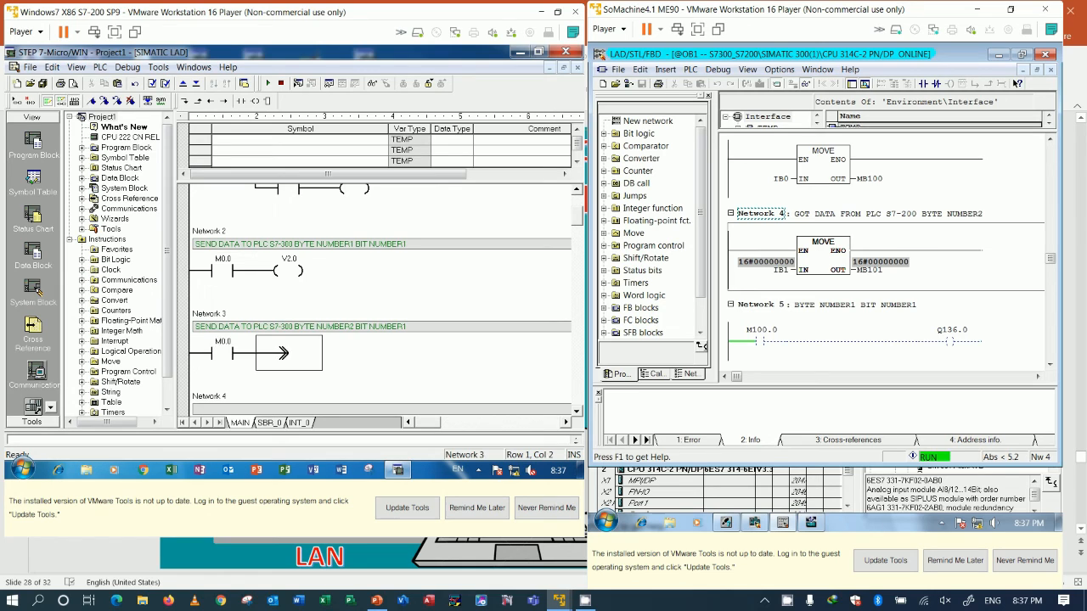
pyautogui.click(222, 342)
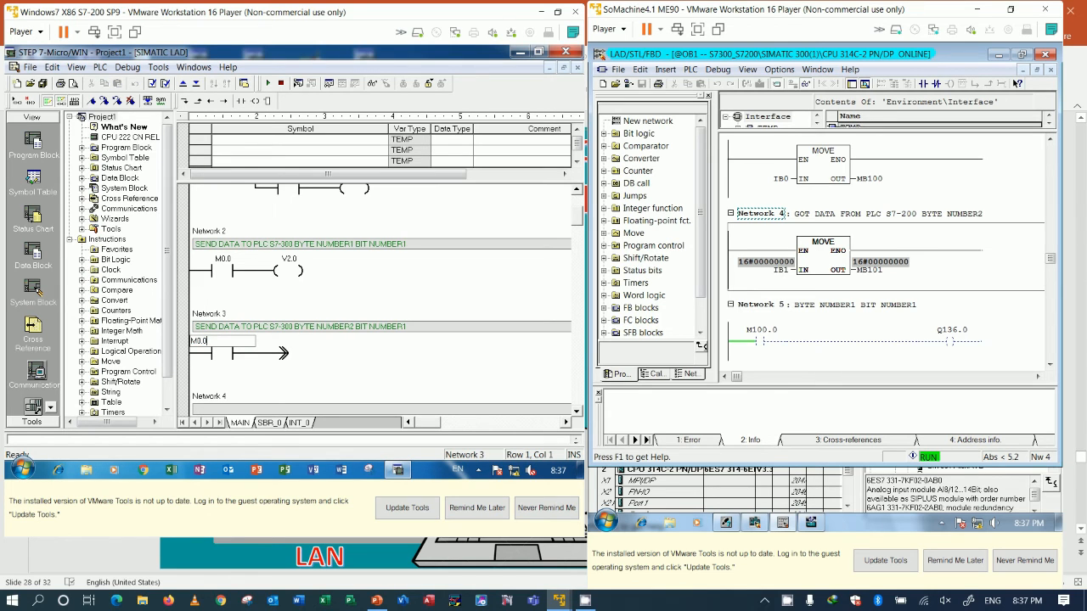
pyautogui.press('BackSpace')
pyautogui.press('BackSpace')
pyautogui.press('BackSpace')
pyautogui.write('1.0')
pyautogui.press('Return')
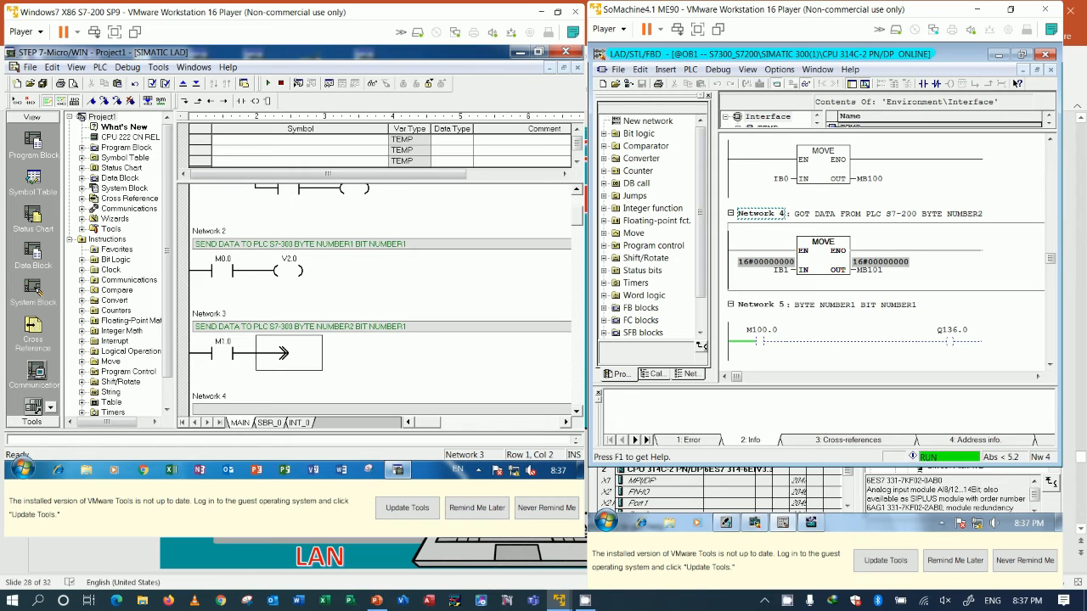
# Step: Copy the V2.0 coil from Network 2 to the Network 3 rung and change its address to V3.0
pyautogui.click(289, 280)
pyautogui.click(294, 351)
pyautogui.hotkey('ctrl', 'v')
pyautogui.click(289, 341)
pyautogui.click(267, 341)
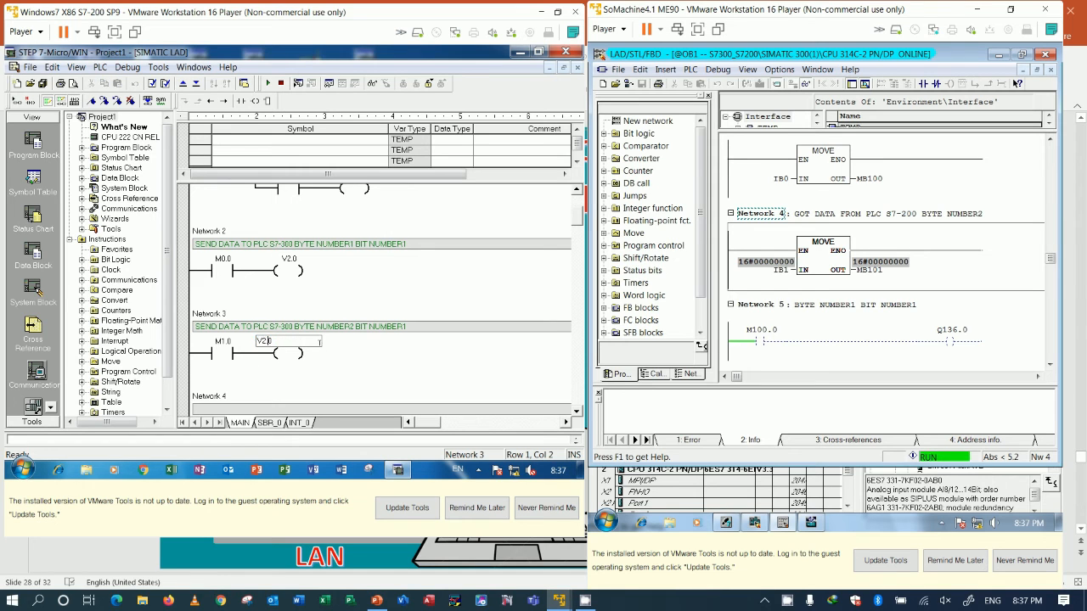
pyautogui.press('BackSpace')
pyautogui.write('3')
pyautogui.press('Return')
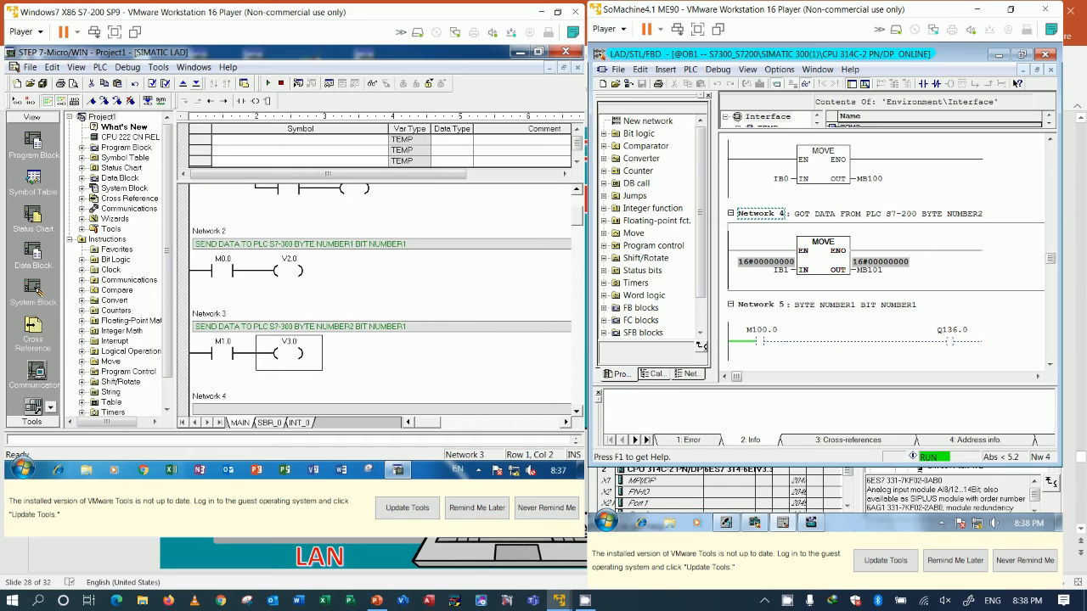
# Step: Download the program, data and system blocks to the S7-200 CPU and start the program status
pyautogui.click(196, 84)
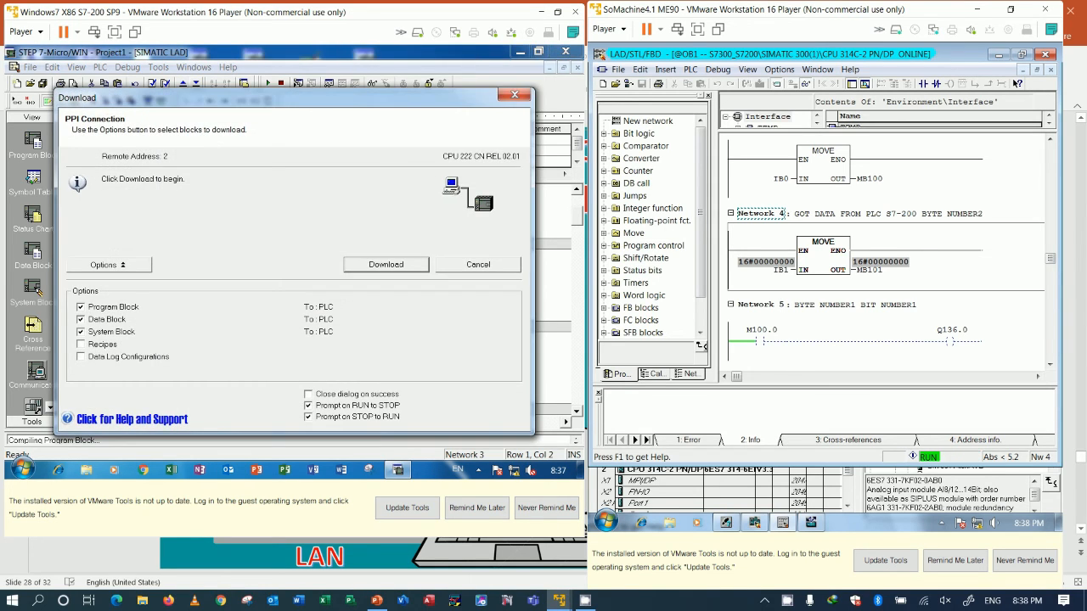
pyautogui.click(379, 267)
pyautogui.press('Return')
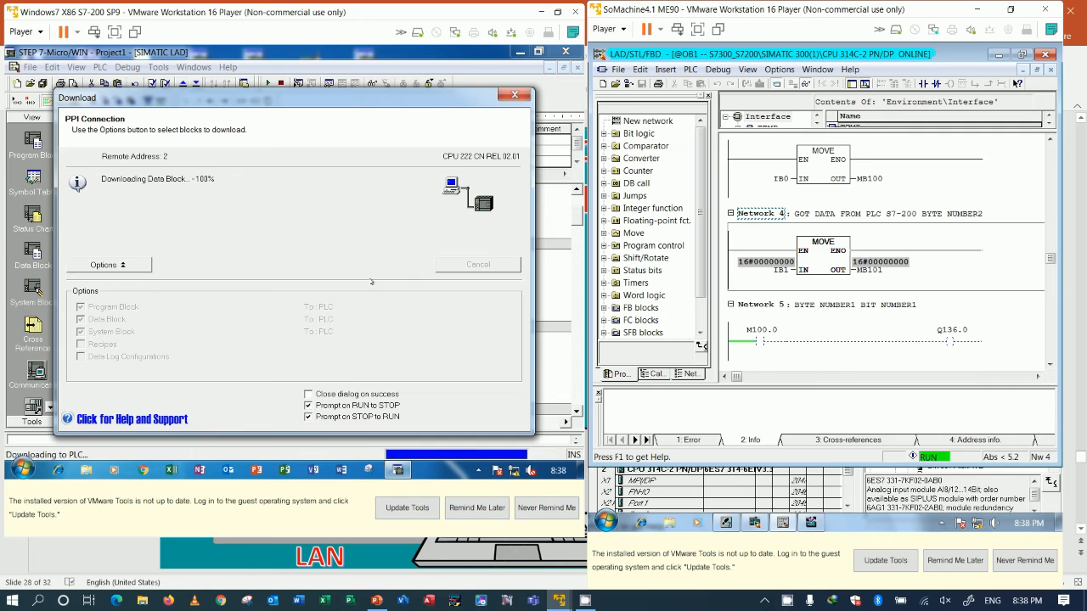
pyautogui.click(319, 299)
pyautogui.click(473, 266)
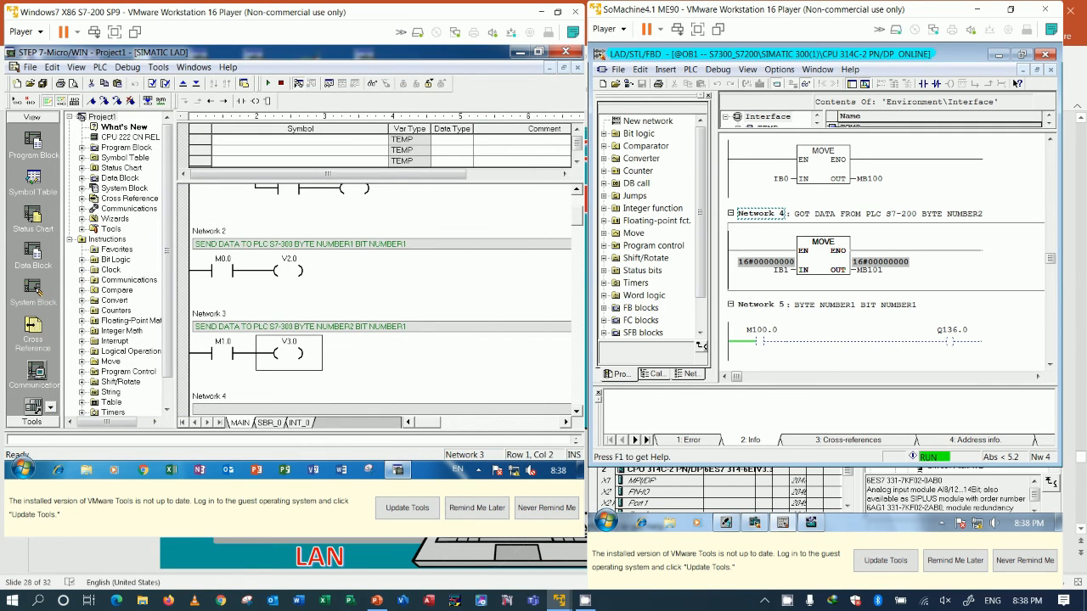
pyautogui.click(298, 83)
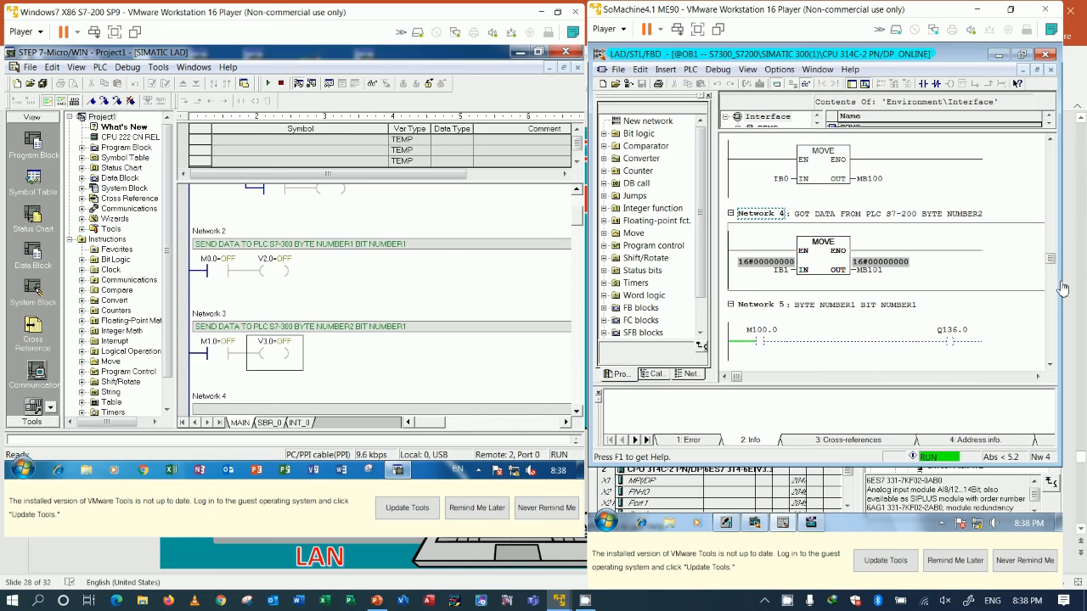
# Step: Stop monitoring OB1 of the S7-300 and insert a new network after Network 5
pyautogui.moveTo(1050, 261); pyautogui.dragTo(1051, 290)
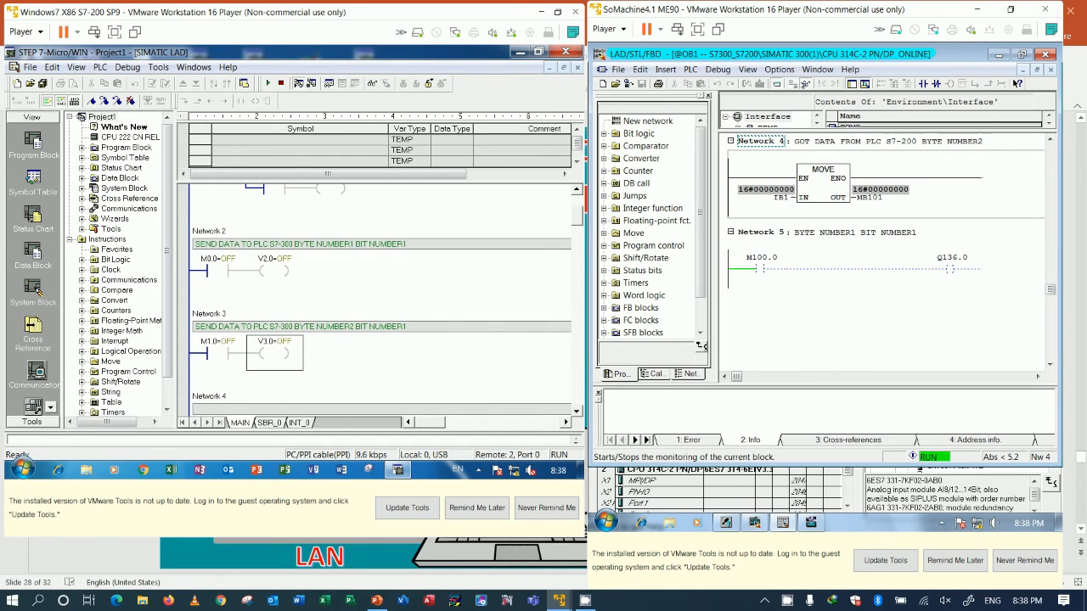
pyautogui.click(805, 84)
pyautogui.rightClick(896, 282)
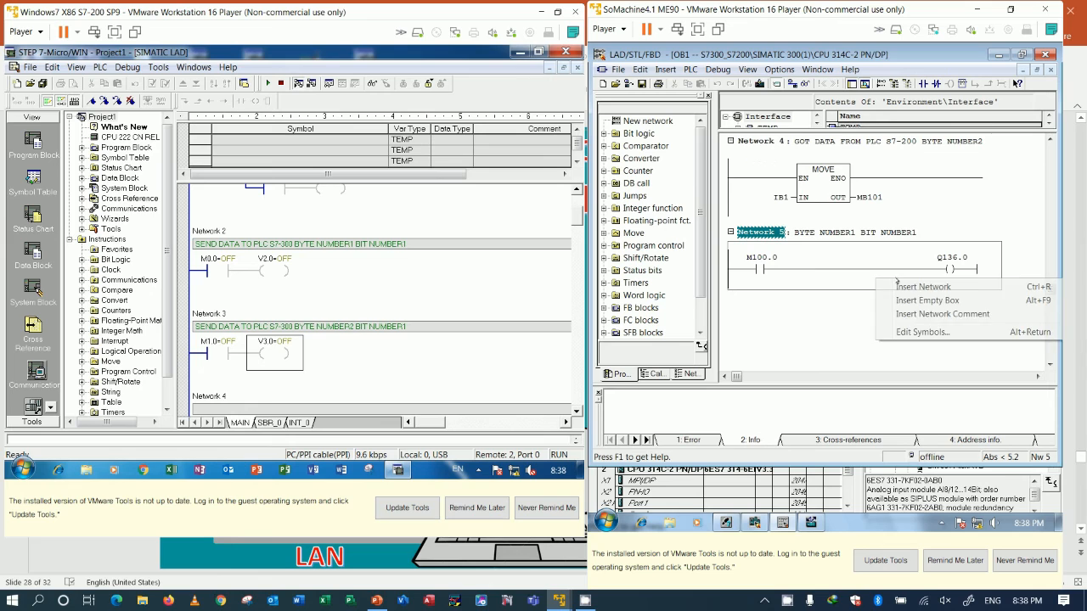
pyautogui.click(891, 287)
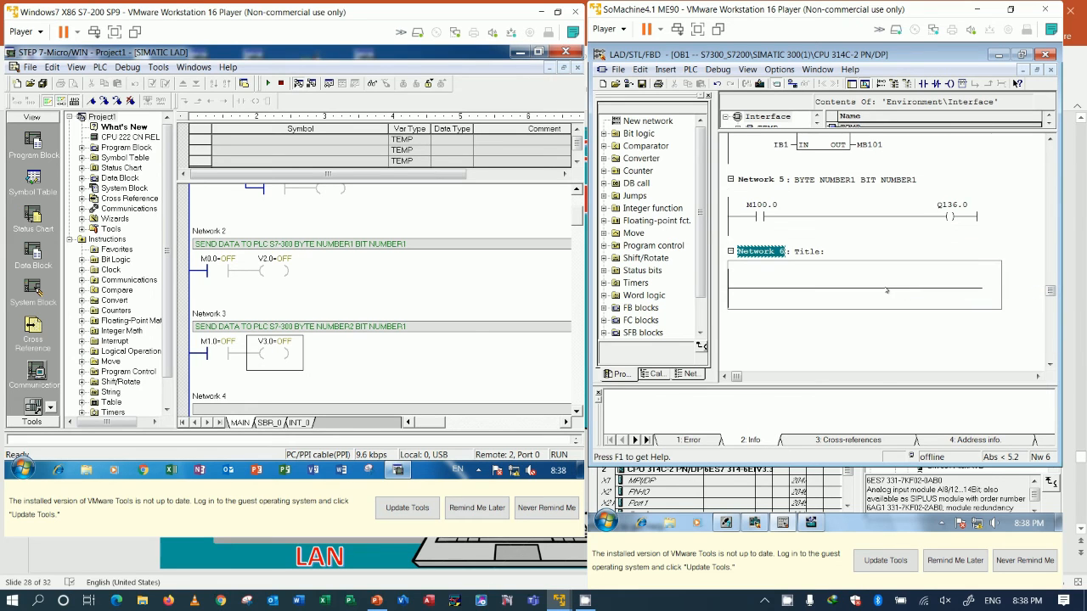
# Step: Copy the Network 5 title to Network 6 and change it to "BYTE NUMBER2 BIT NUMBER1"
pyautogui.scroll(1, 887, 289)
pyautogui.click(924, 210)
pyautogui.moveTo(922, 210); pyautogui.dragTo(769, 217)
pyautogui.hotkey('ctrl', 'c')
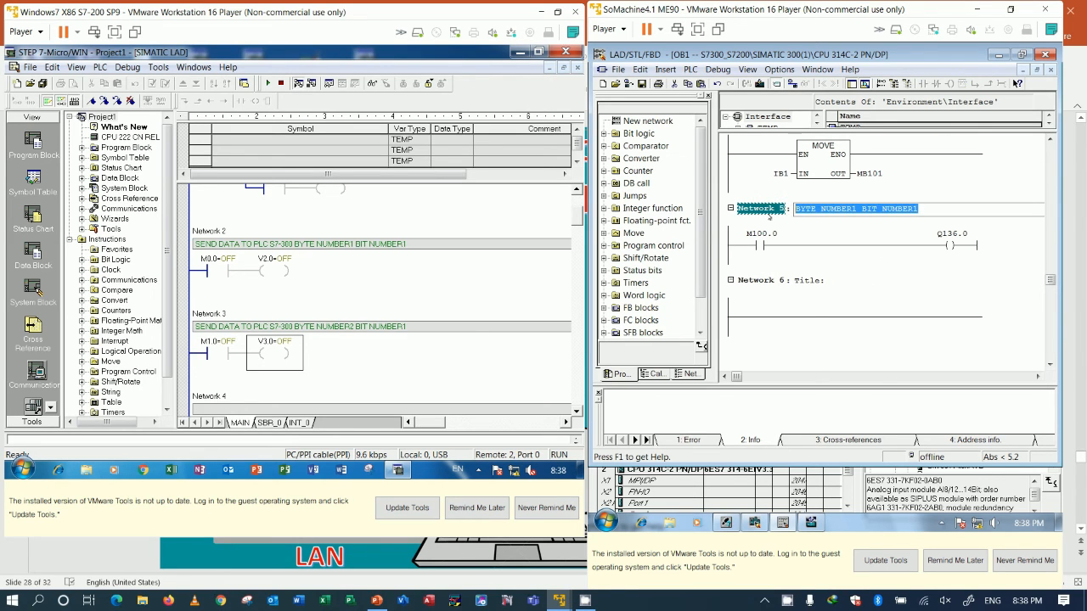
pyautogui.click(833, 280)
pyautogui.hotkey('ctrl', 'v')
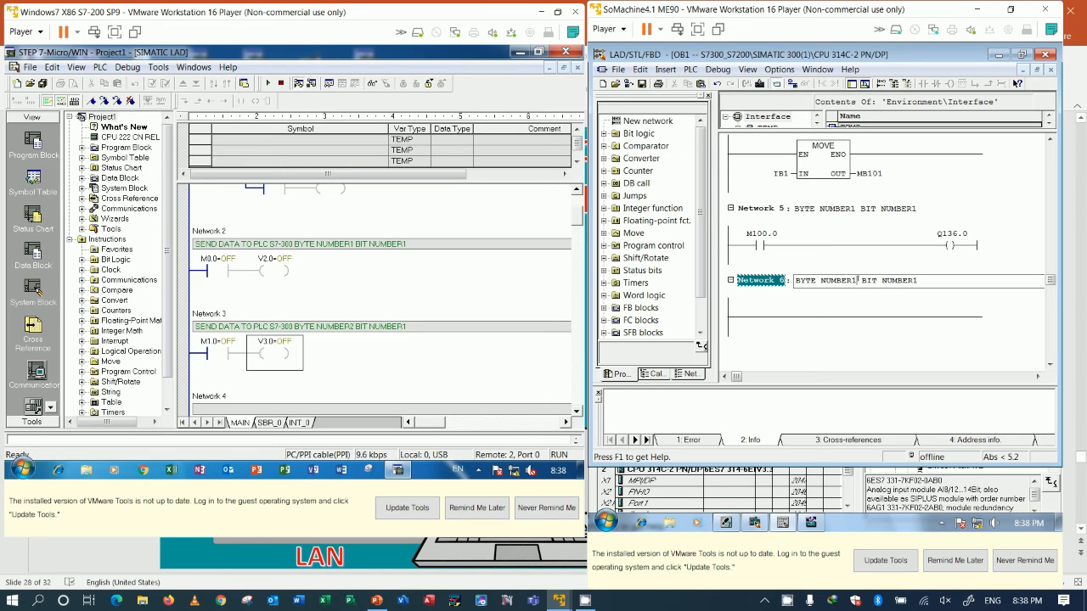
pyautogui.hotkey('shift', 'Left')
pyautogui.write('2')
pyautogui.click(891, 308)
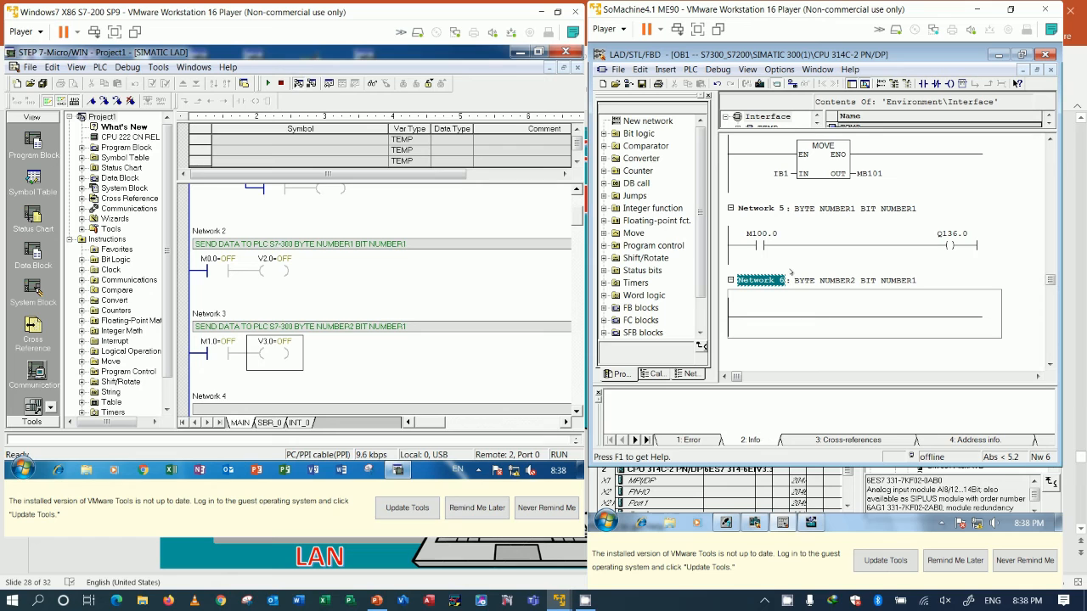
# Step: Insert a normally open contact with address M101.0 on the Network 6 rung
pyautogui.click(924, 83)
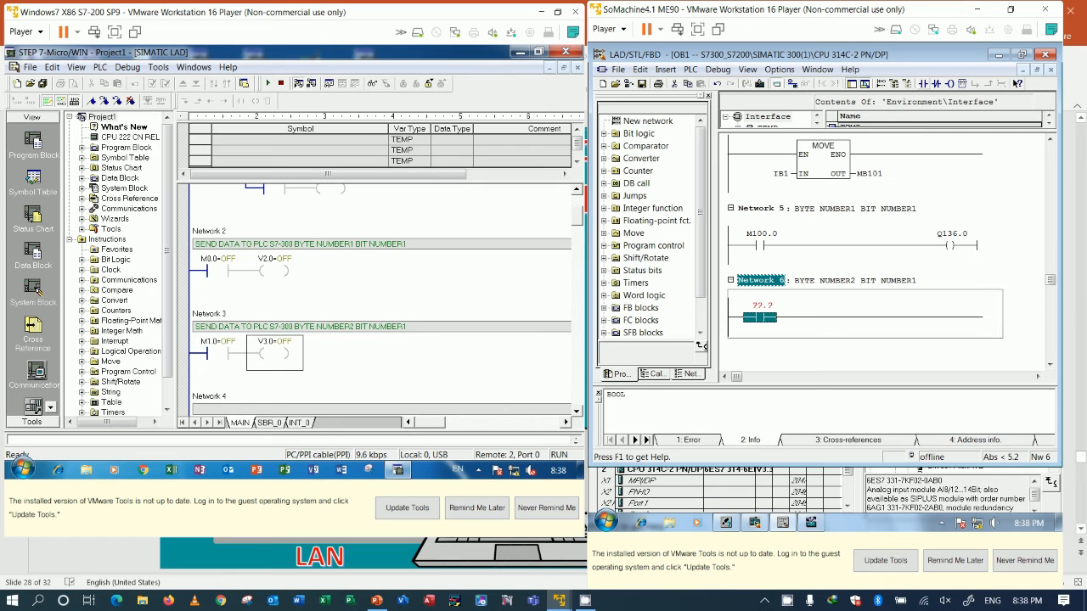
pyautogui.write('M')
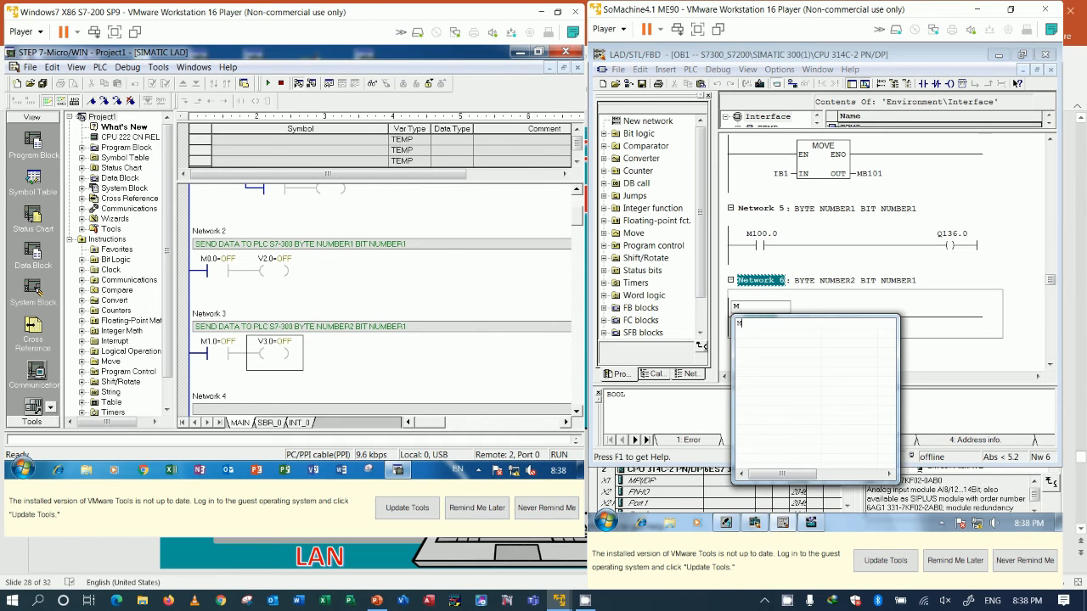
pyautogui.write('101.0')
pyautogui.press('Return')
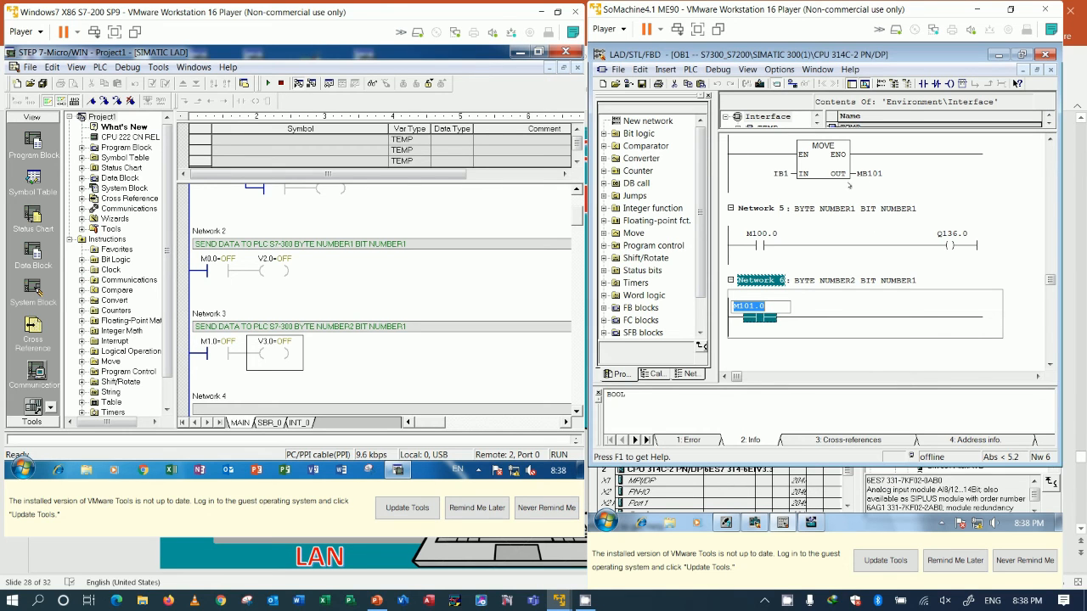
pyautogui.press('Return')
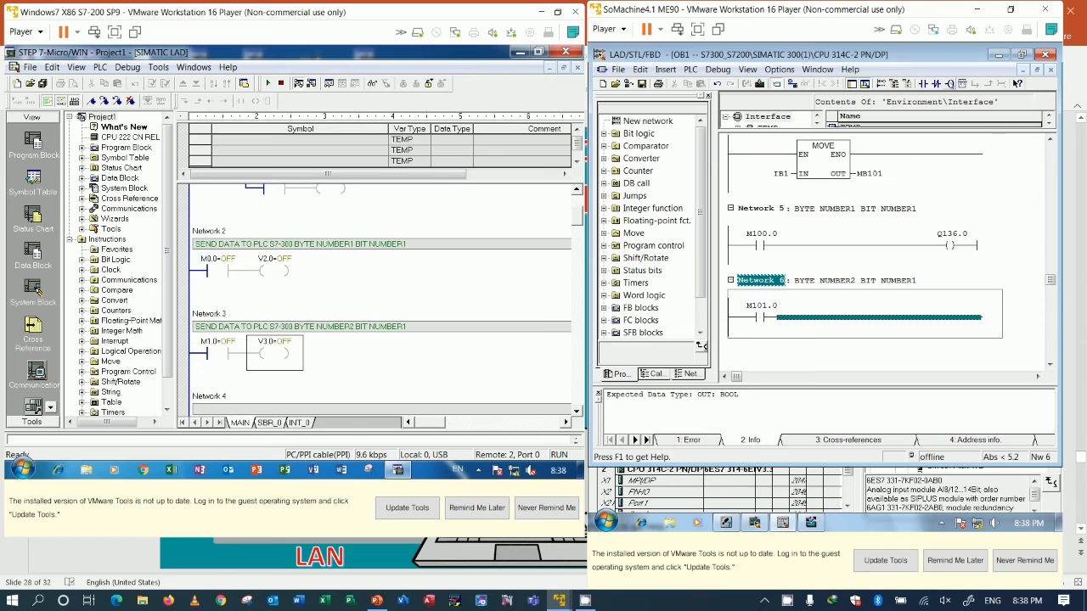
# Step: Add an output coil with address Q136.1 at the end of the Network 6 rung
pyautogui.click(949, 83)
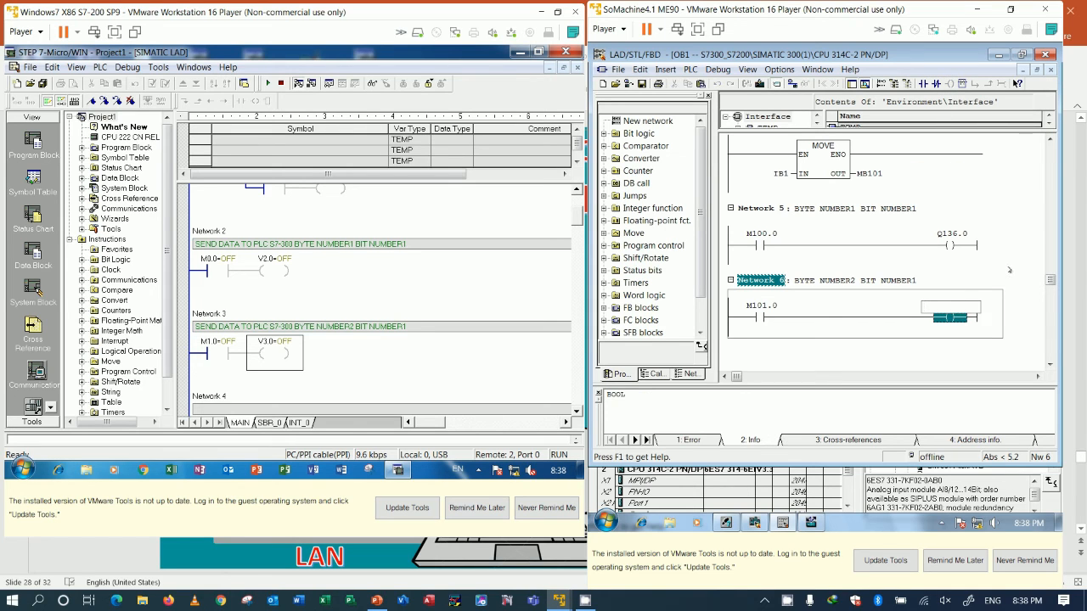
pyautogui.write('Q')
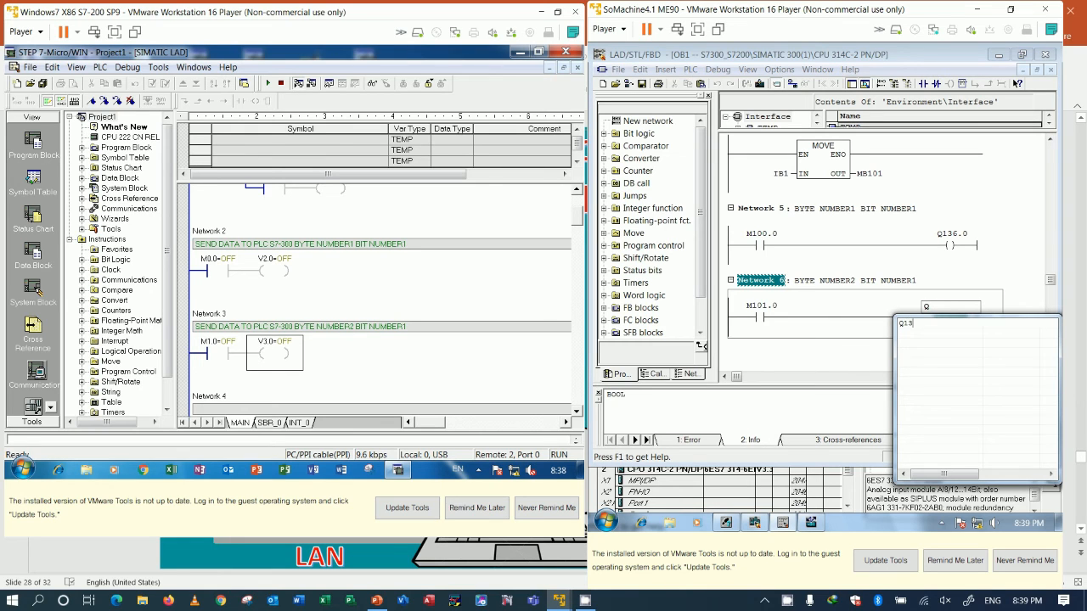
pyautogui.write('136.1')
pyautogui.press('Return')
pyautogui.click(1010, 272)
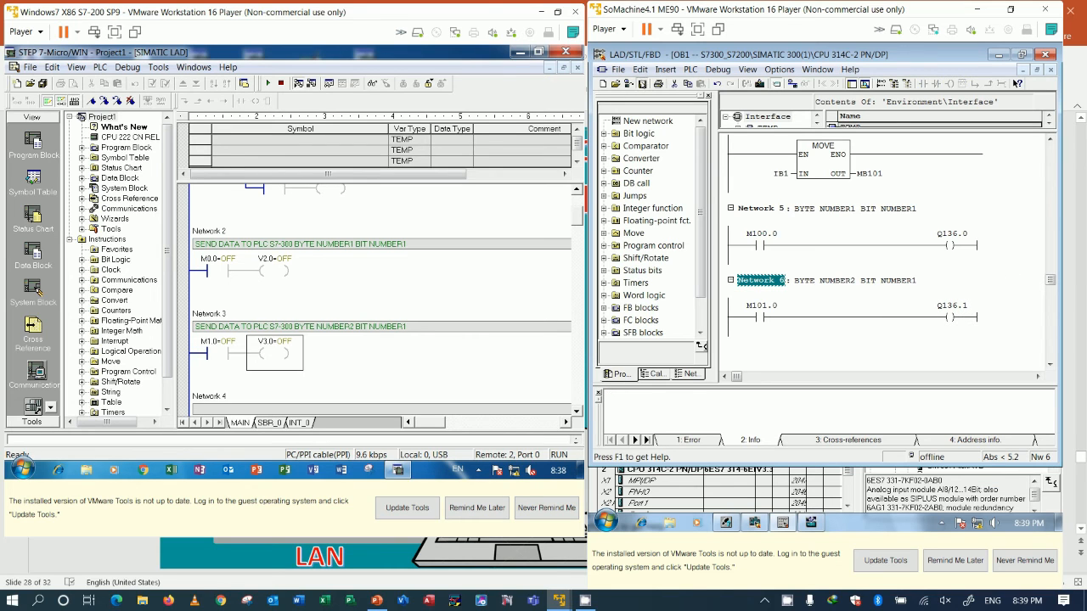
# Step: Save and download OB1 to the S7-300 CPU and monitor it online
pyautogui.click(643, 84)
pyautogui.click(759, 83)
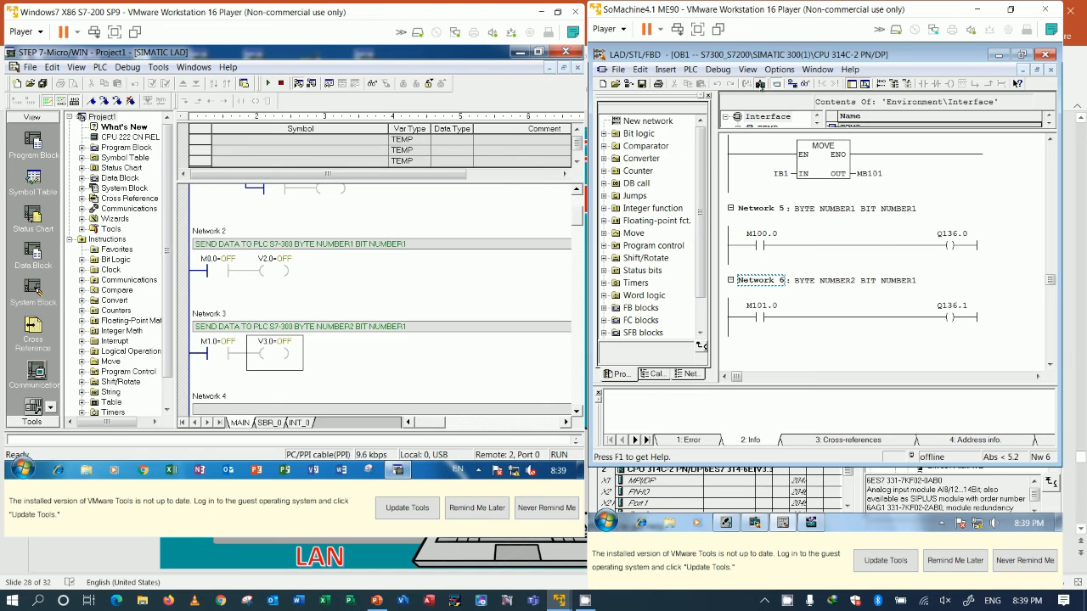
pyautogui.click(755, 297)
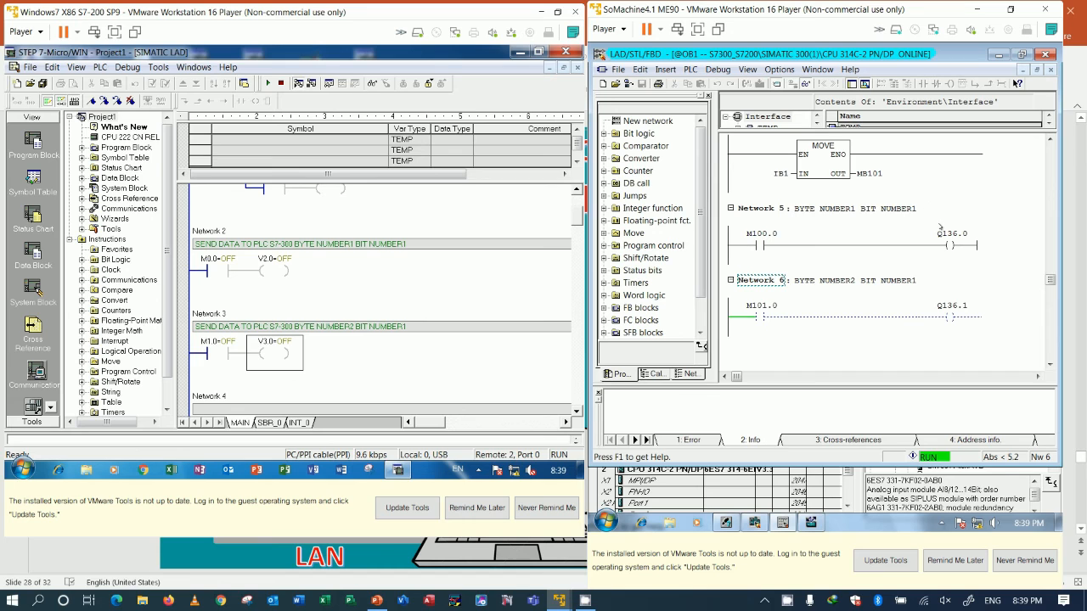
# Step: Write ON to the M1.0 contact in Network 3 and the M0.0 contact in Network 2 of the S7-200 program
pyautogui.click(229, 345)
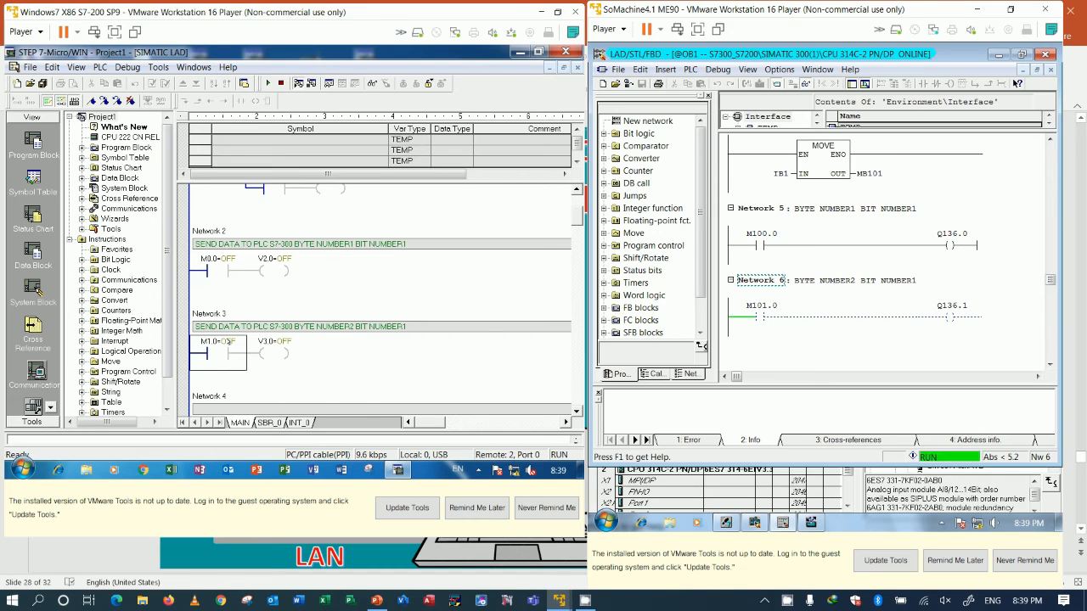
pyautogui.rightClick(231, 341)
pyautogui.click(259, 366)
pyautogui.click(298, 280)
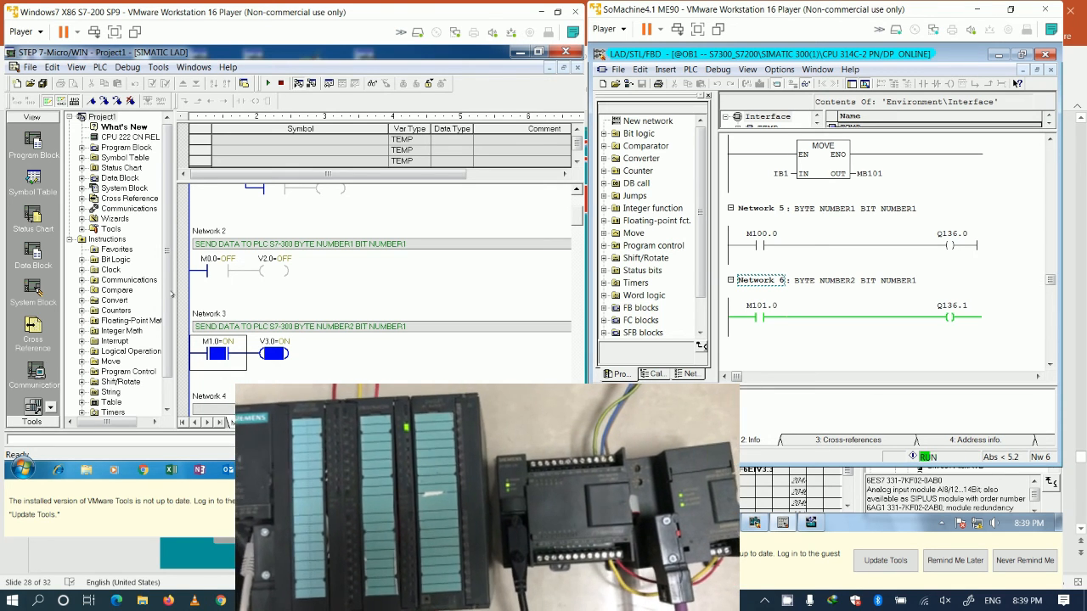
pyautogui.click(222, 269)
pyautogui.rightClick(222, 268)
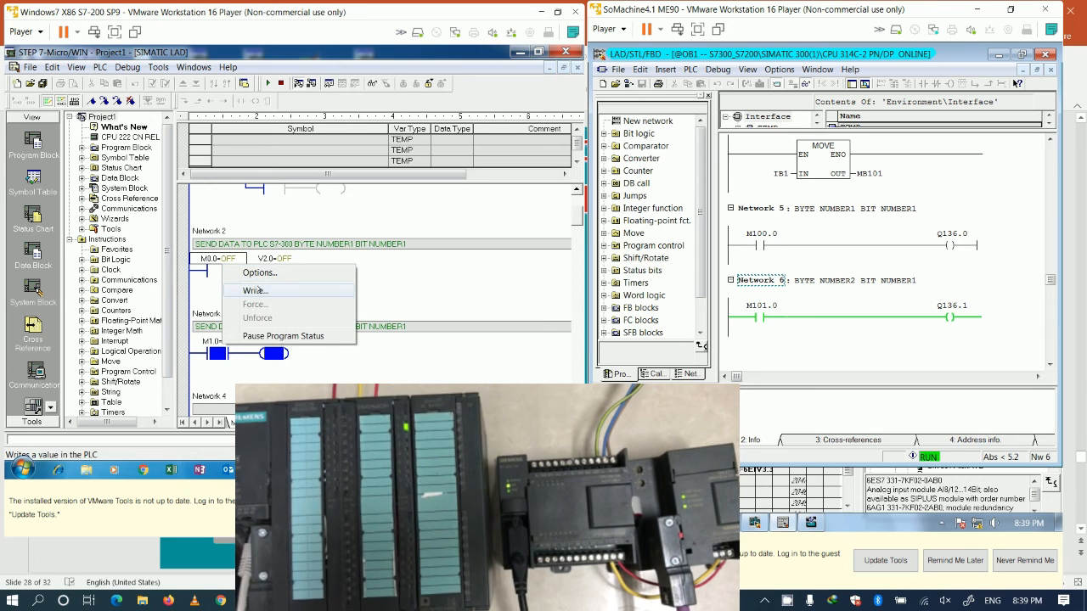
pyautogui.click(255, 290)
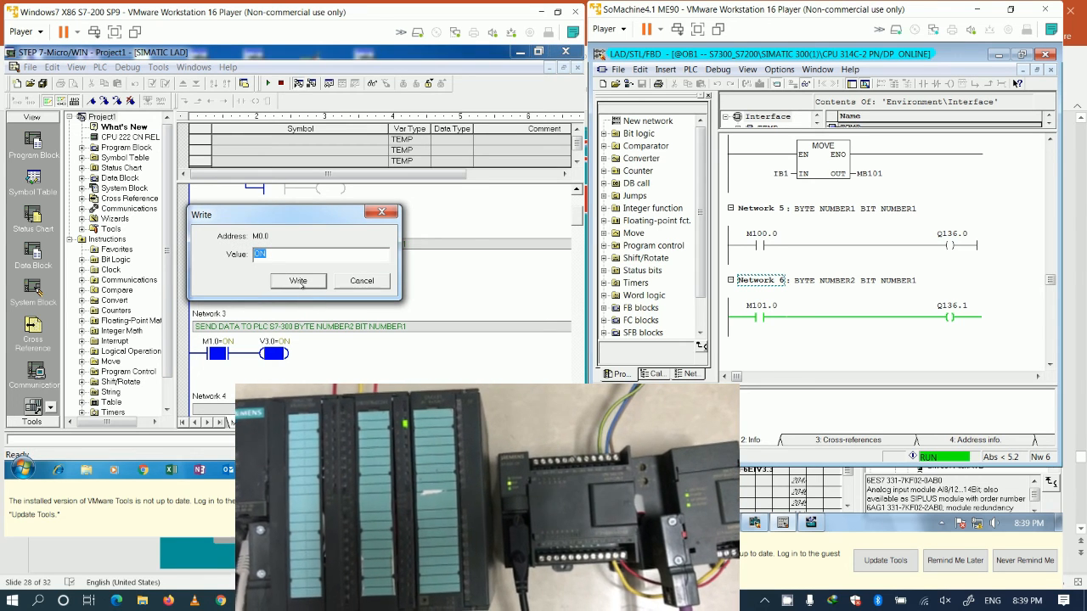
pyautogui.click(299, 281)
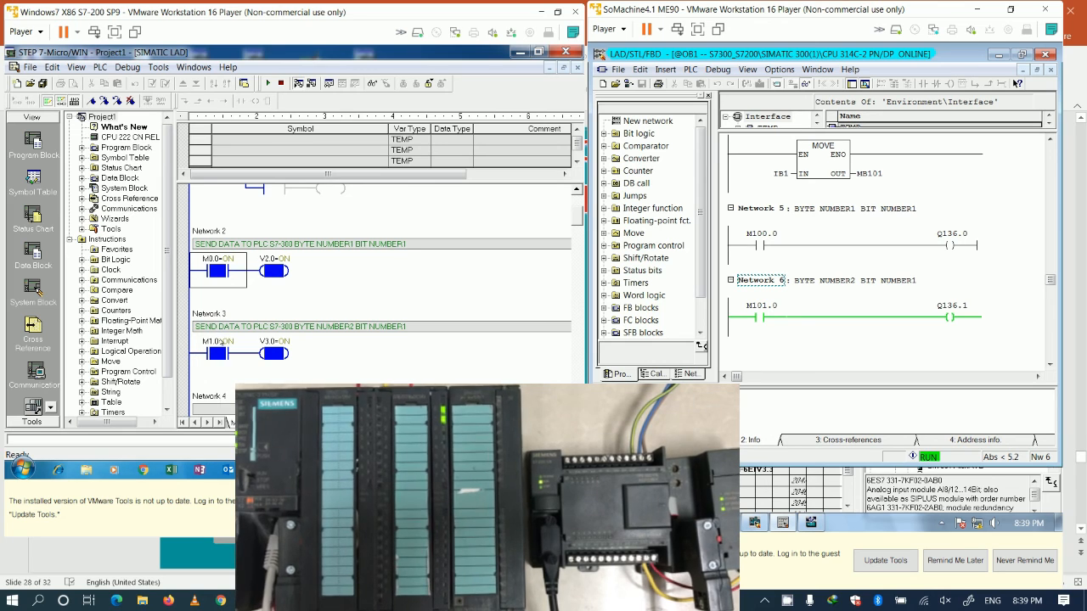
# Step: Write OFF to the S7-200 contacts M1.0 in Network 3 and M0.0 in Network 2
pyautogui.rightClick(219, 347)
pyautogui.click(247, 365)
pyautogui.click(276, 284)
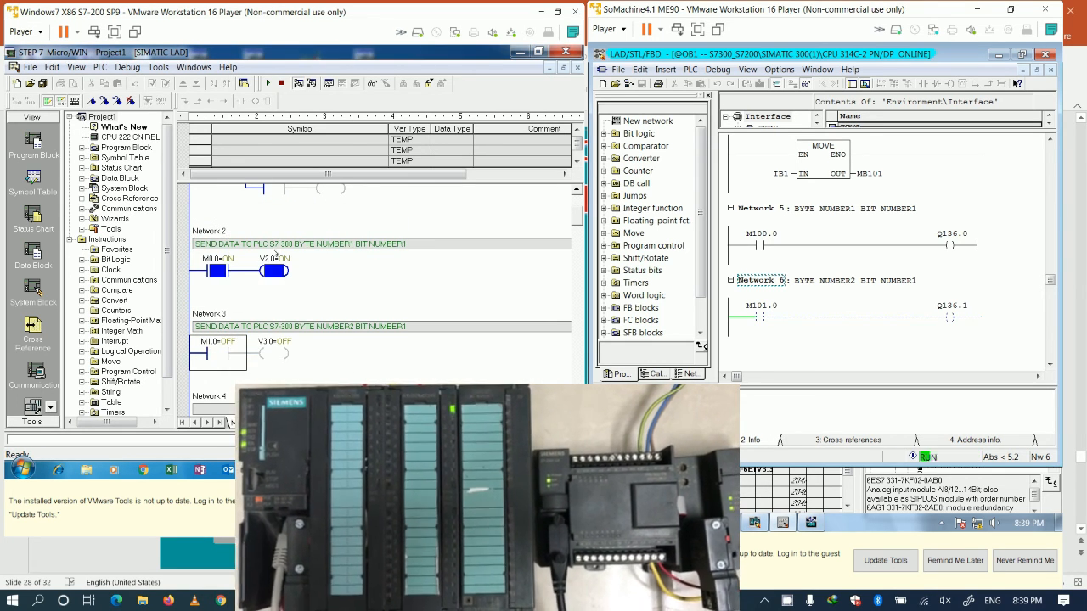
pyautogui.rightClick(226, 265)
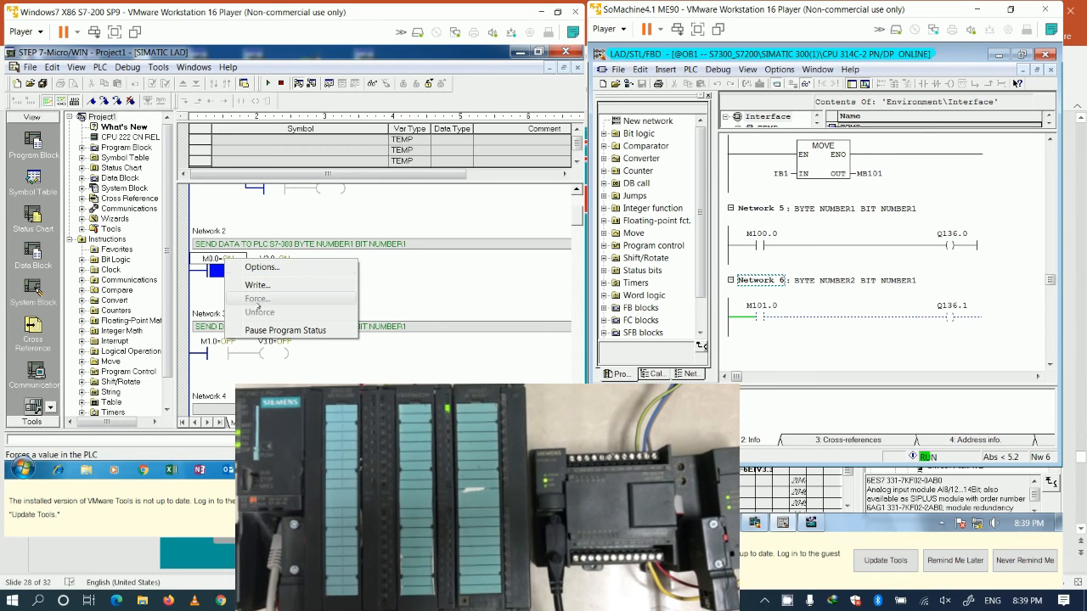
pyautogui.click(270, 285)
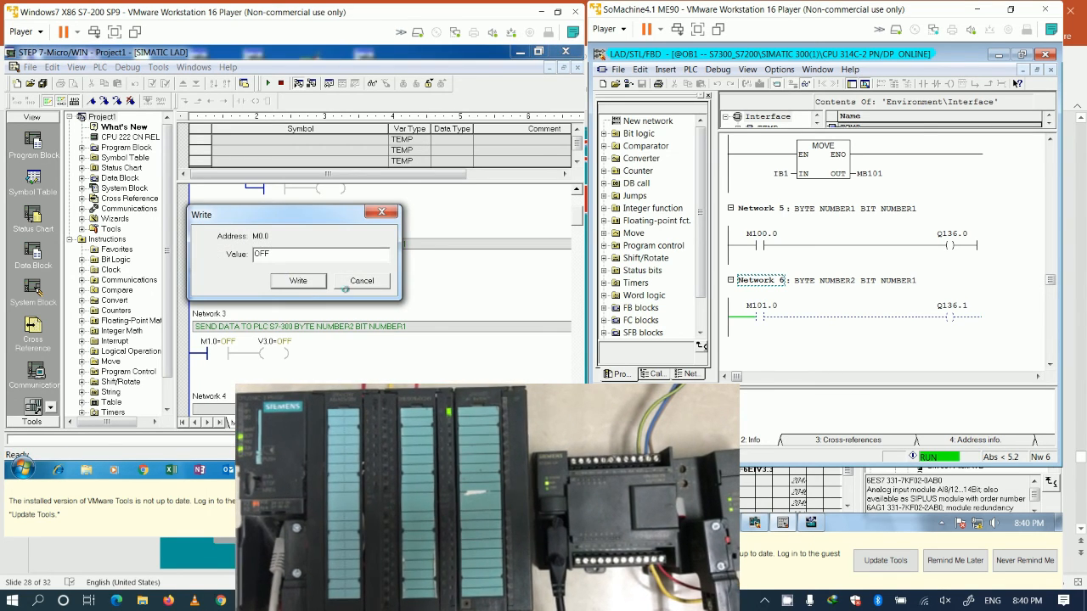
pyautogui.write('ON')
pyautogui.press('Return')
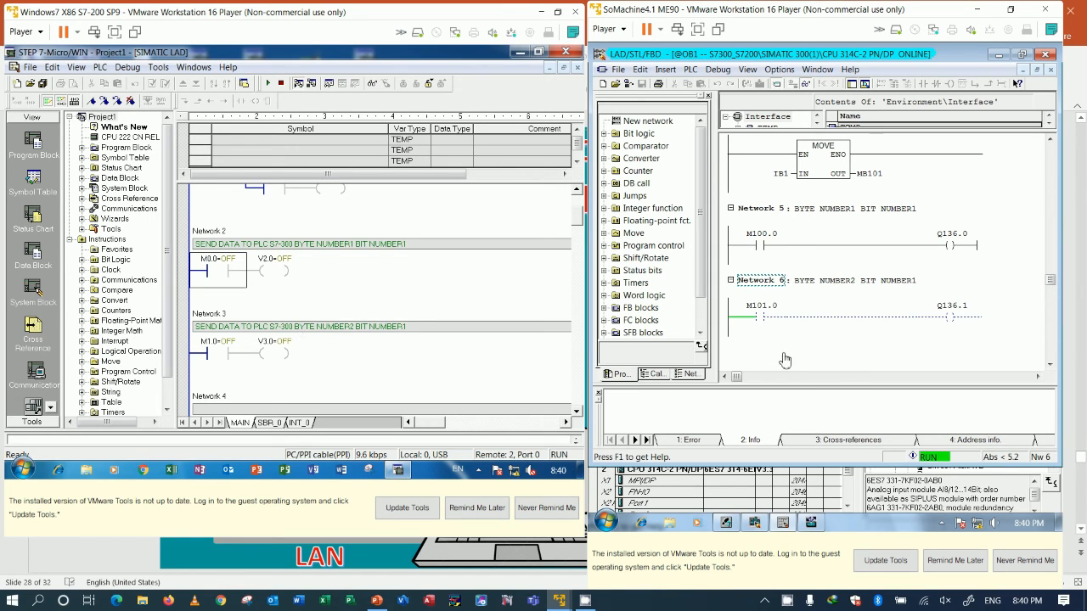
# Step: Stop monitoring OB1 of the S7-300 and insert a new network after Network 1
pyautogui.click(807, 84)
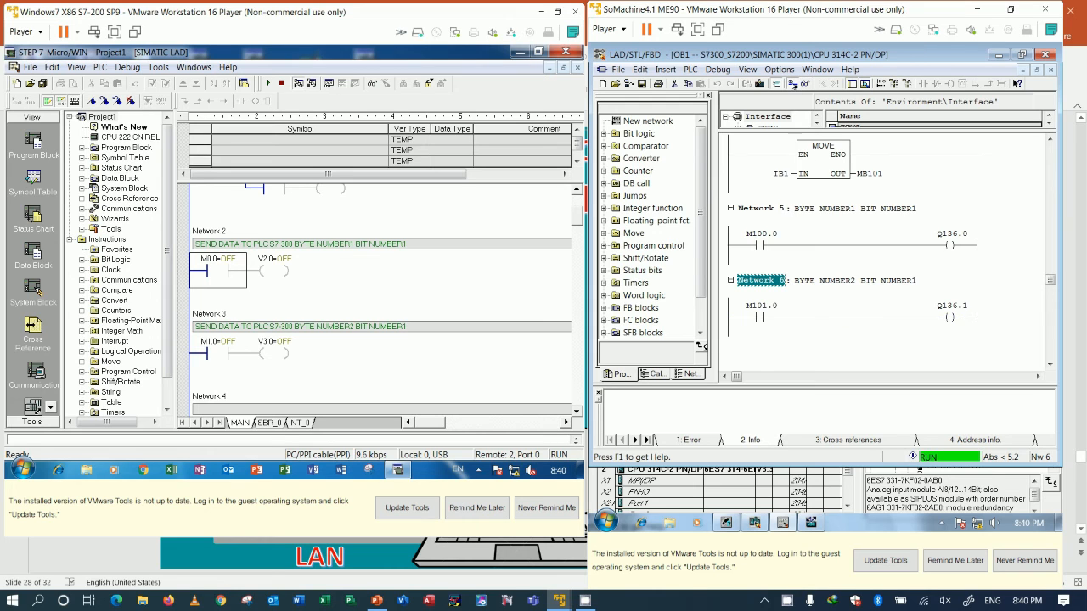
pyautogui.scroll(-2, 855, 269)
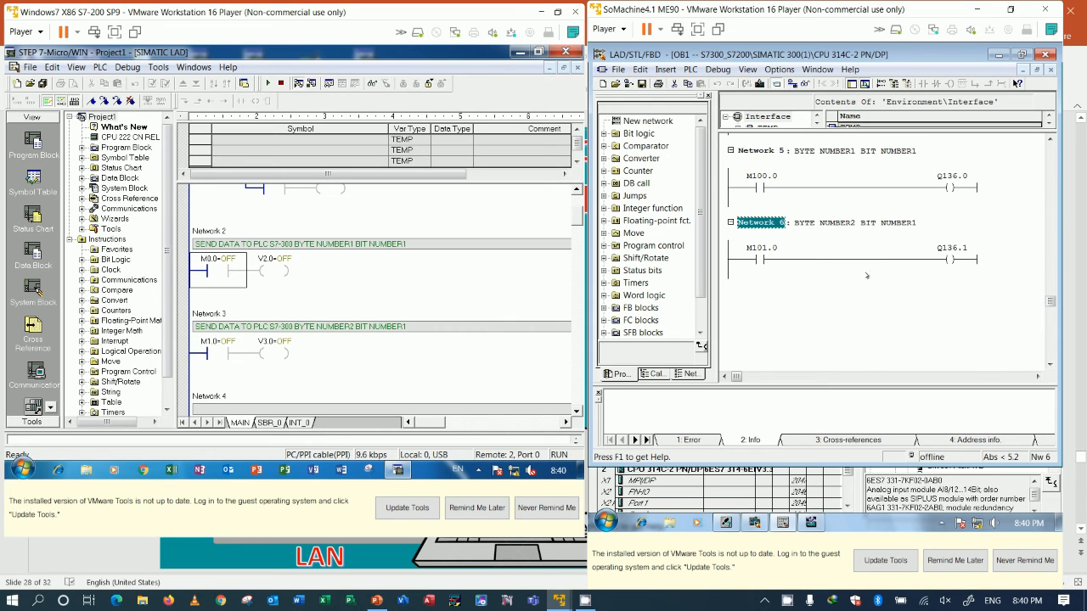
pyautogui.scroll(8, 887, 313)
pyautogui.scroll(6, 888, 314)
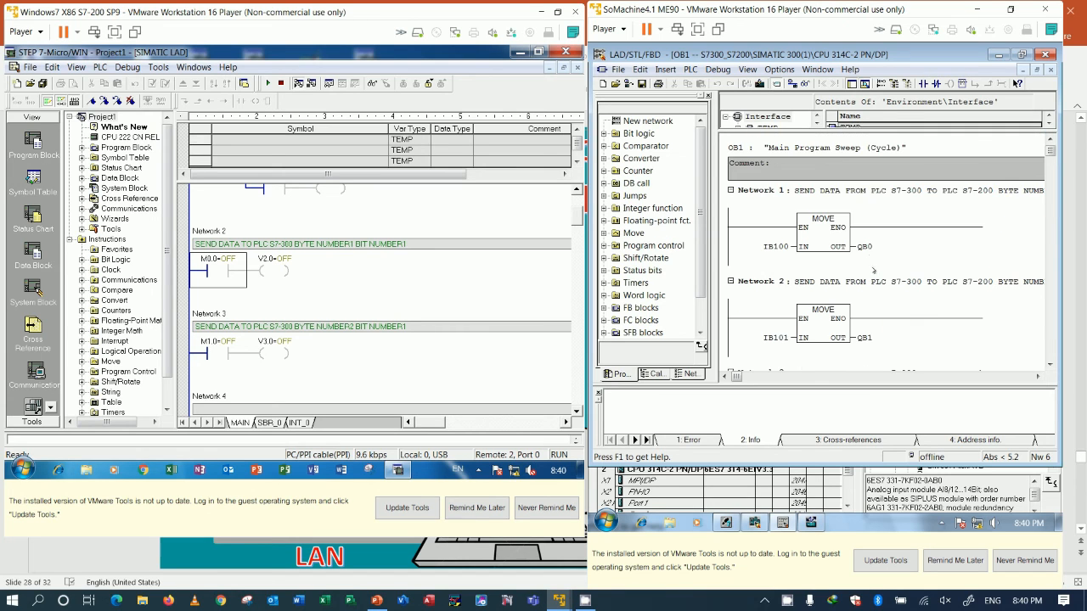
pyautogui.scroll(-2, 840, 233)
pyautogui.scroll(2, 853, 227)
pyautogui.click(901, 251)
pyautogui.rightClick(901, 249)
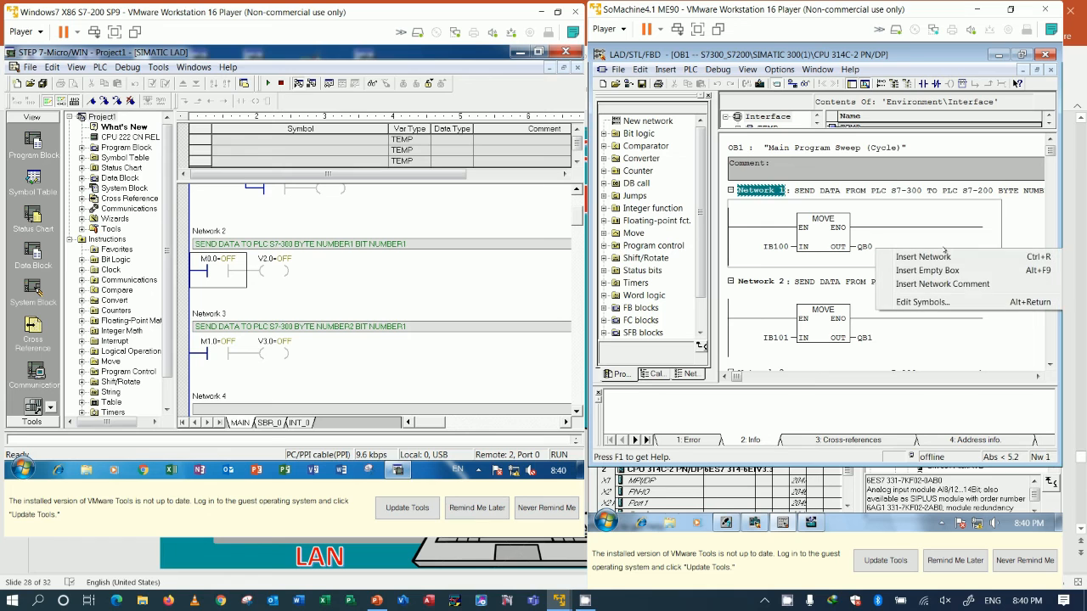
pyautogui.click(932, 257)
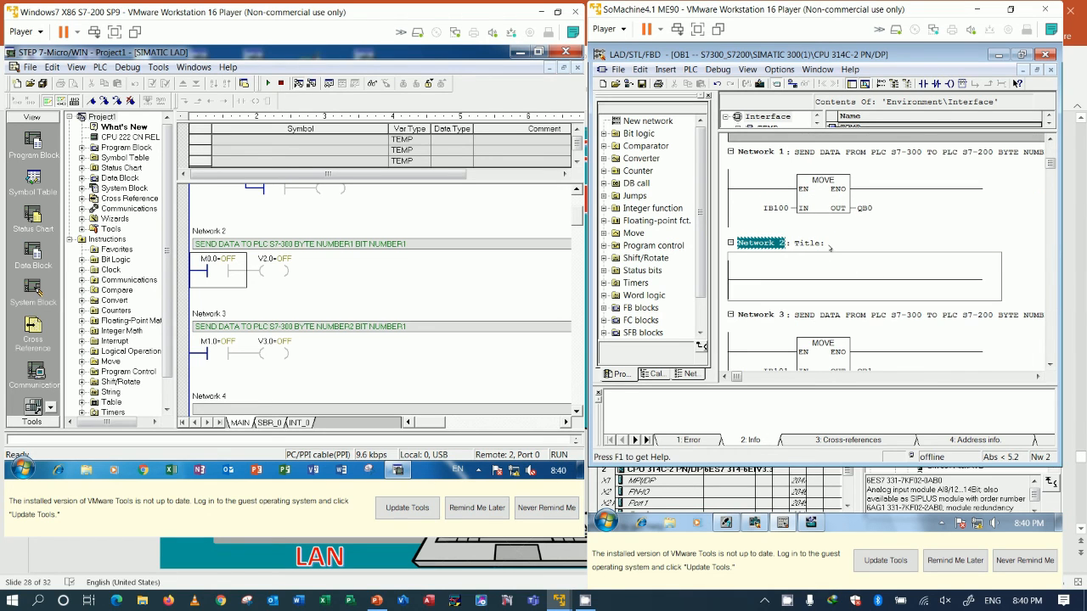
# Step: Title the new Network 2 "START/STOP MOTOR FROM PLC S7-300 TO PLC S7-200"
pyautogui.click(855, 245)
pyautogui.write('ST')
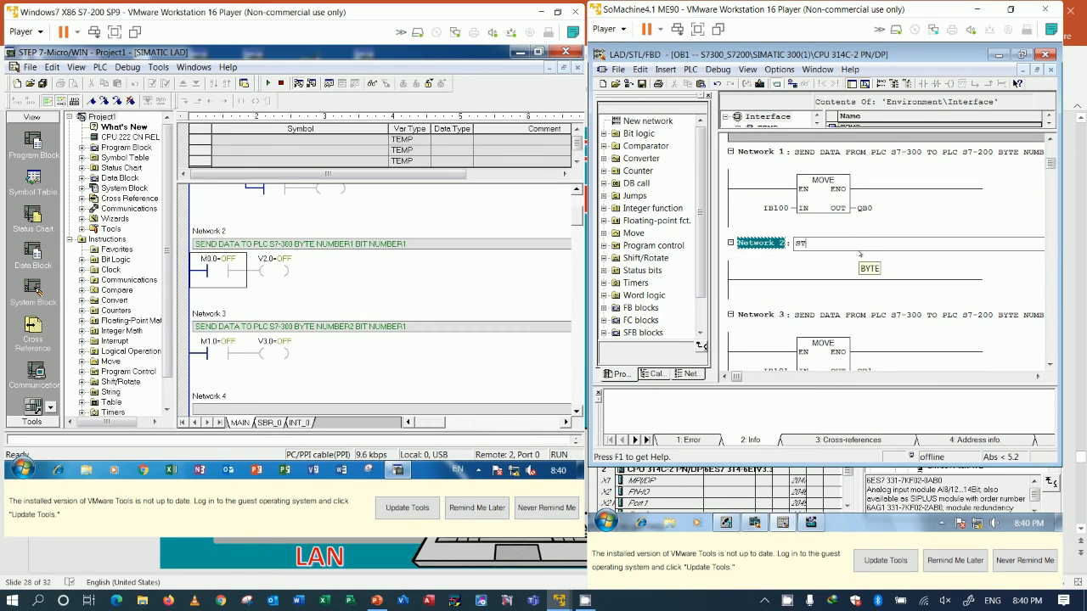
pyautogui.write('ART/STOP MOTOR FR')
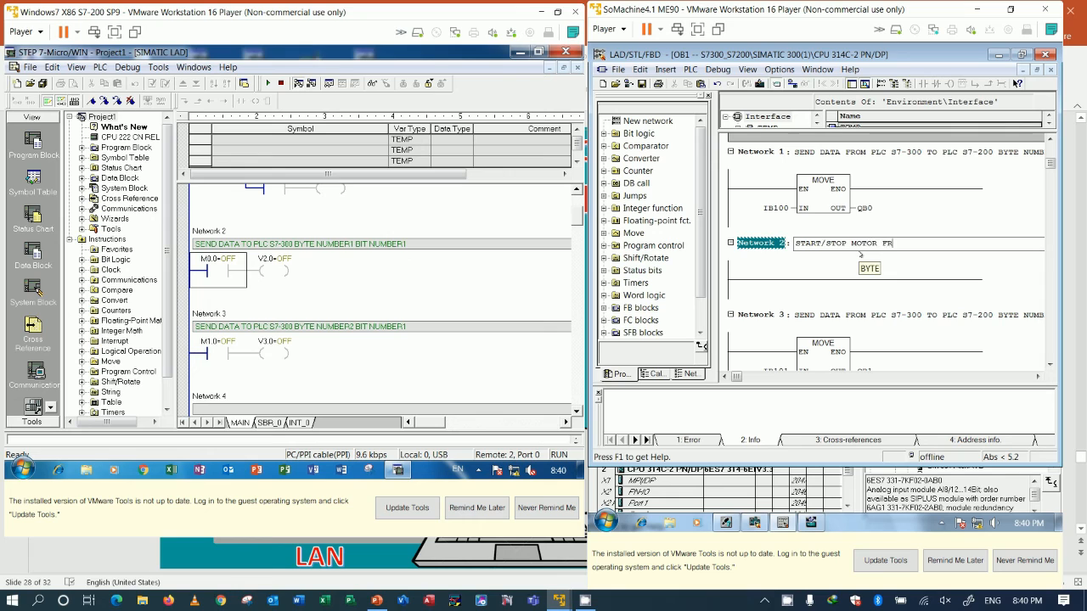
pyautogui.write('OM PLC S7-300 TO PLC S7')
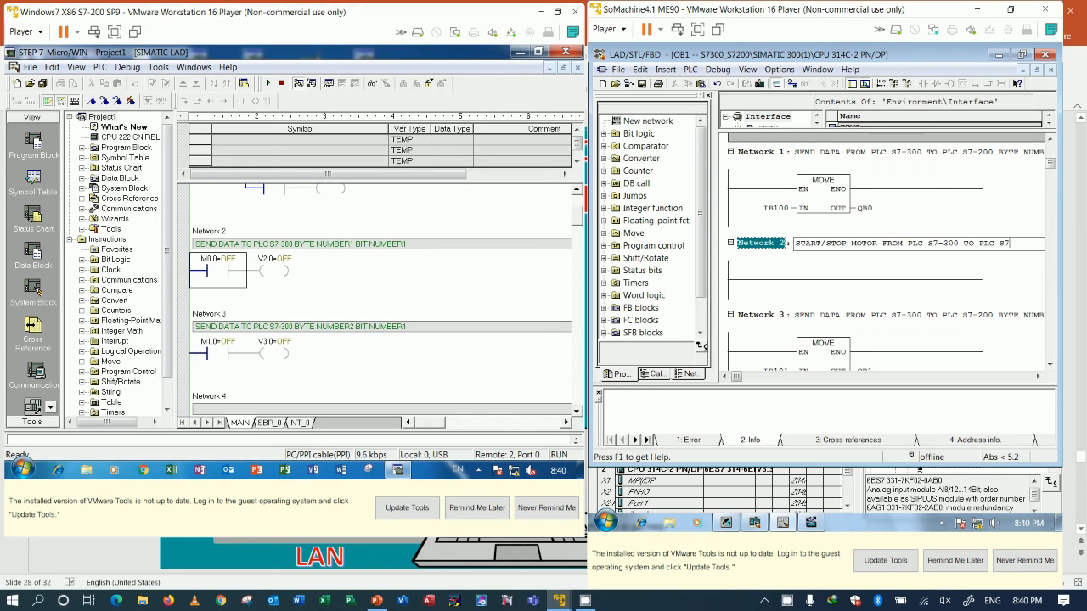
pyautogui.write('200')
pyautogui.click(1008, 243)
pyautogui.write('-')
pyautogui.click(839, 280)
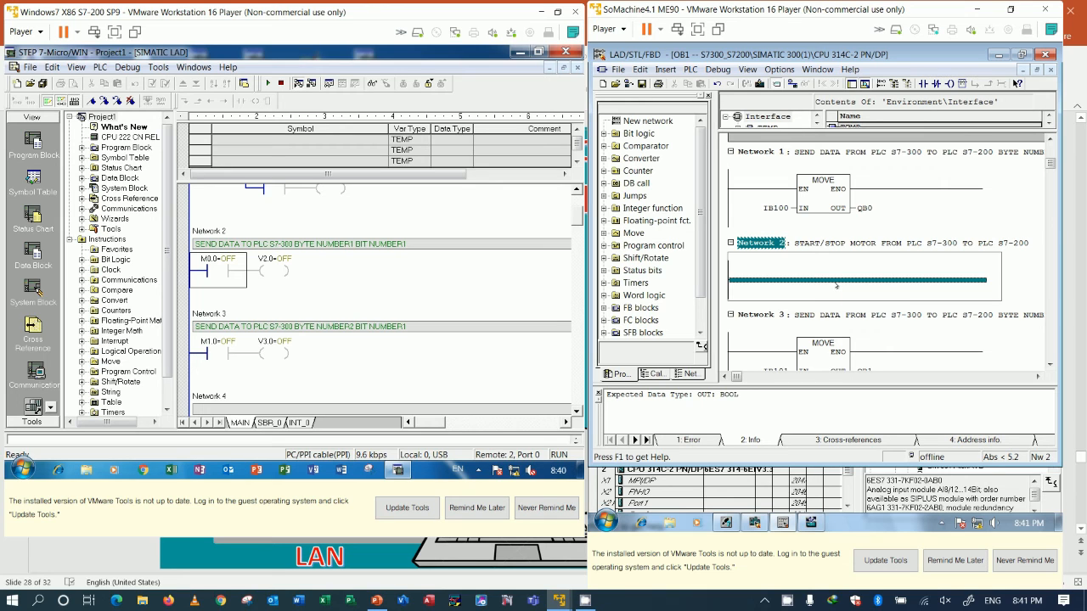
# Step: Check the input and output addresses of the DI24/DO16 module in HW Config, then return to OB1
pyautogui.click(755, 522)
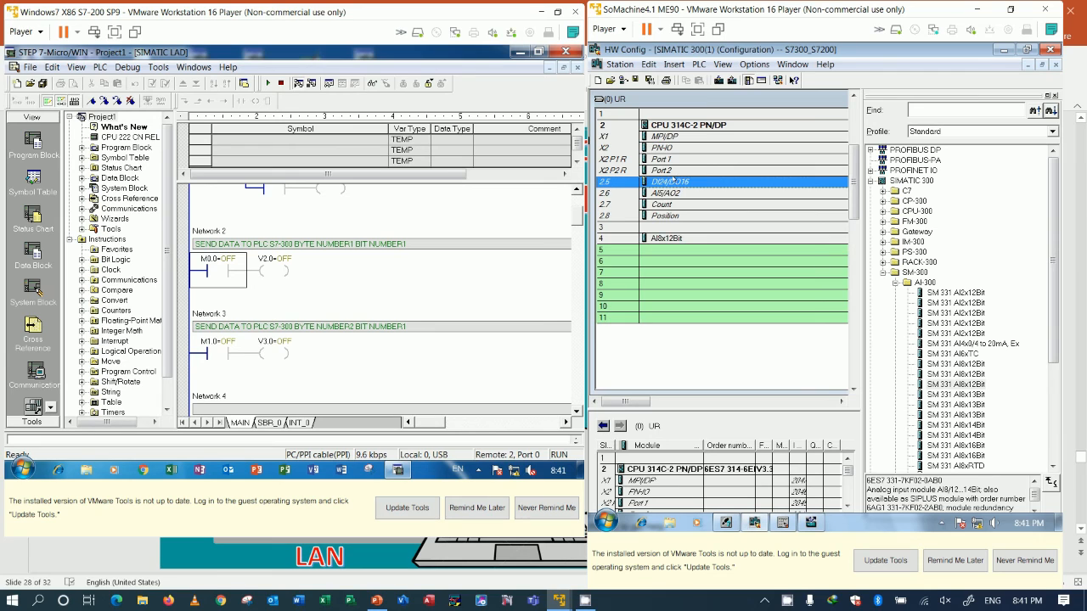
pyautogui.doubleClick(674, 182)
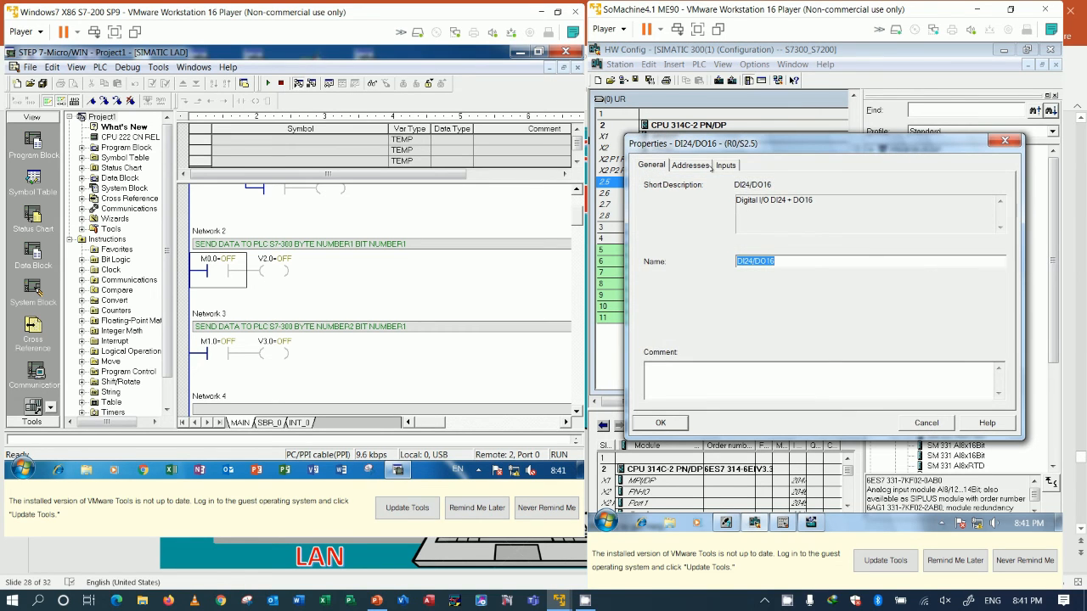
pyautogui.click(726, 166)
pyautogui.click(696, 168)
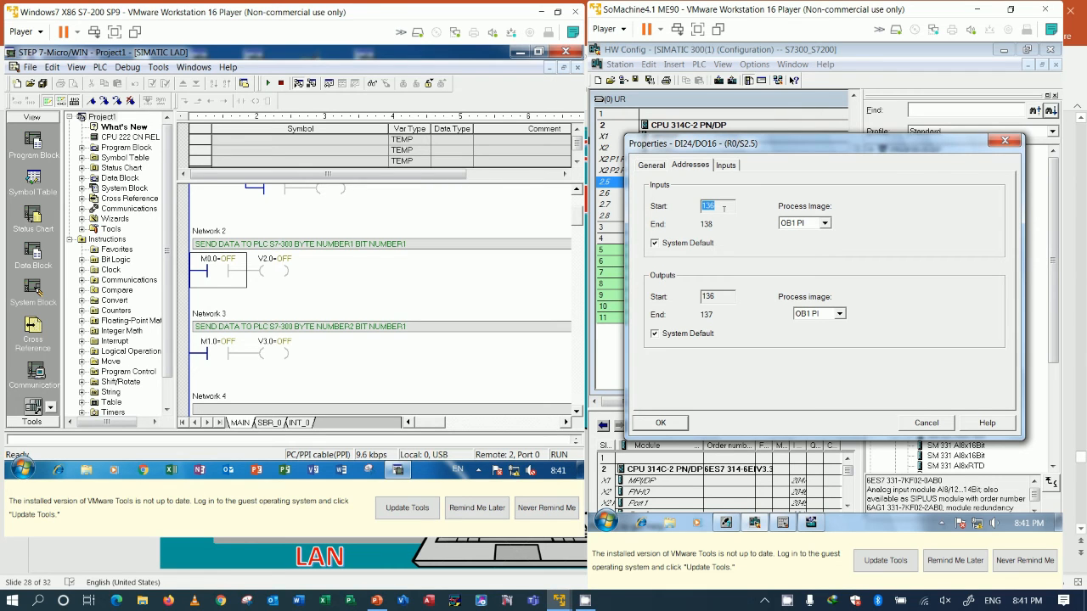
pyautogui.click(1004, 141)
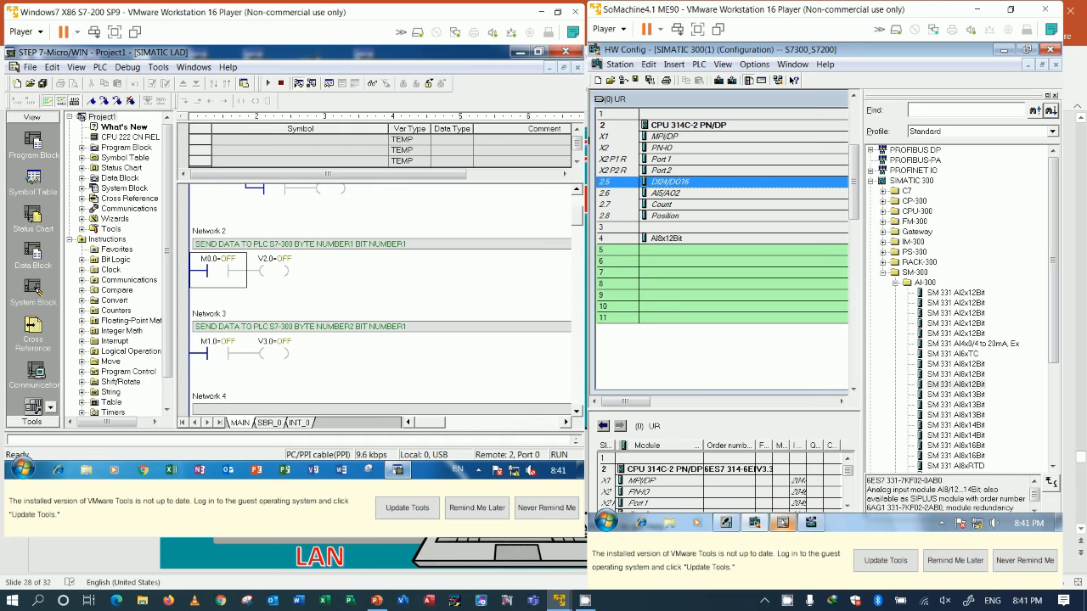
pyautogui.click(783, 523)
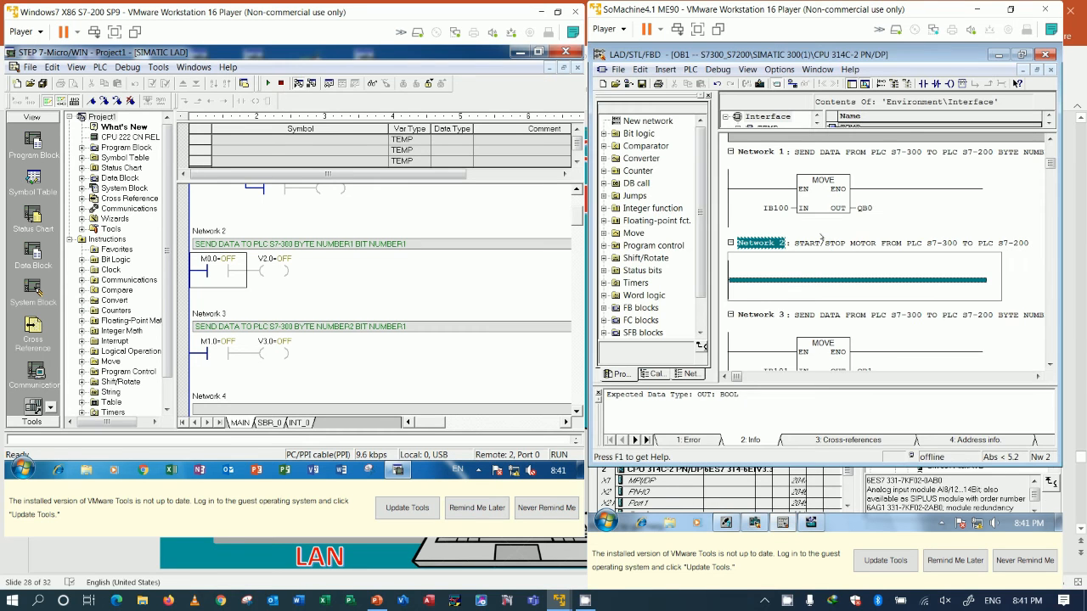
# Step: Insert a normally closed contact on the Network 2 rung
pyautogui.click(935, 84)
pyautogui.click(767, 264)
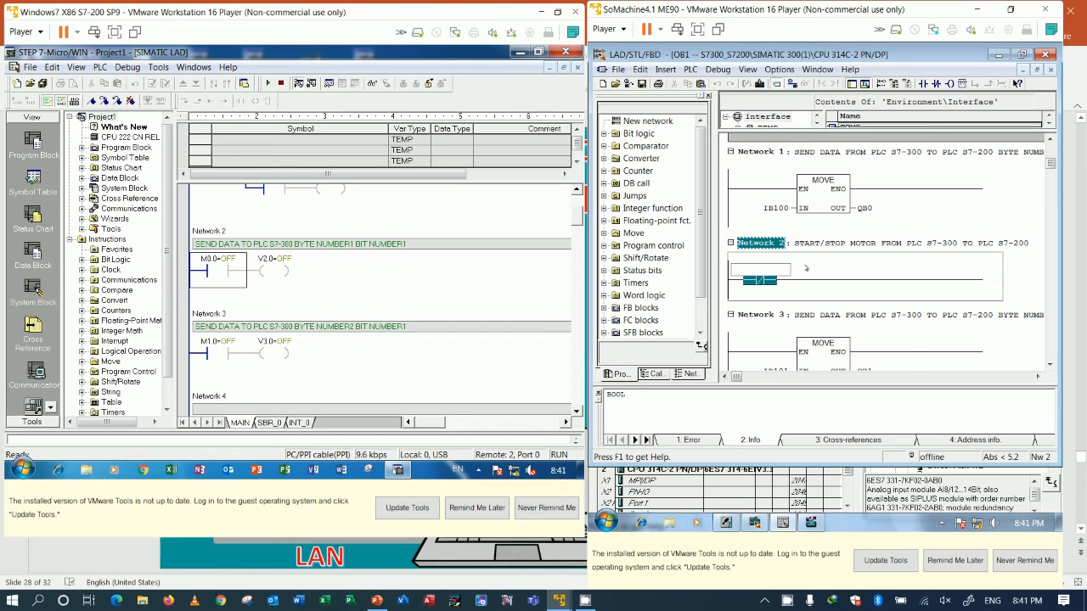
# Step: Try to enter STOP as the address of the Network 2 contact
pyautogui.write('STOP')
pyautogui.press('Return')
pyautogui.press('Return')
pyautogui.click(762, 268)
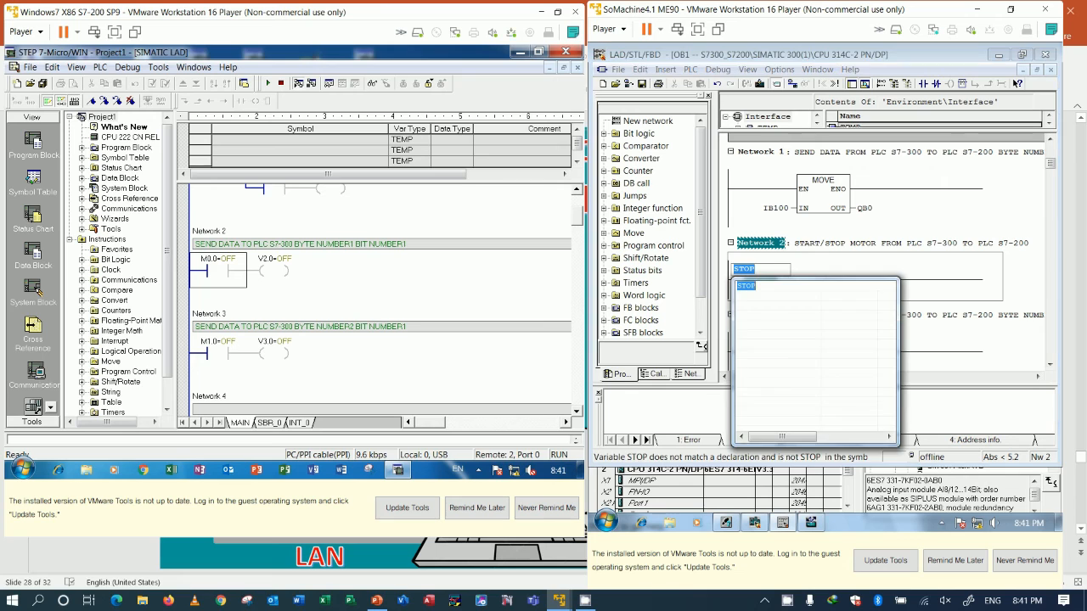
pyautogui.click(835, 271)
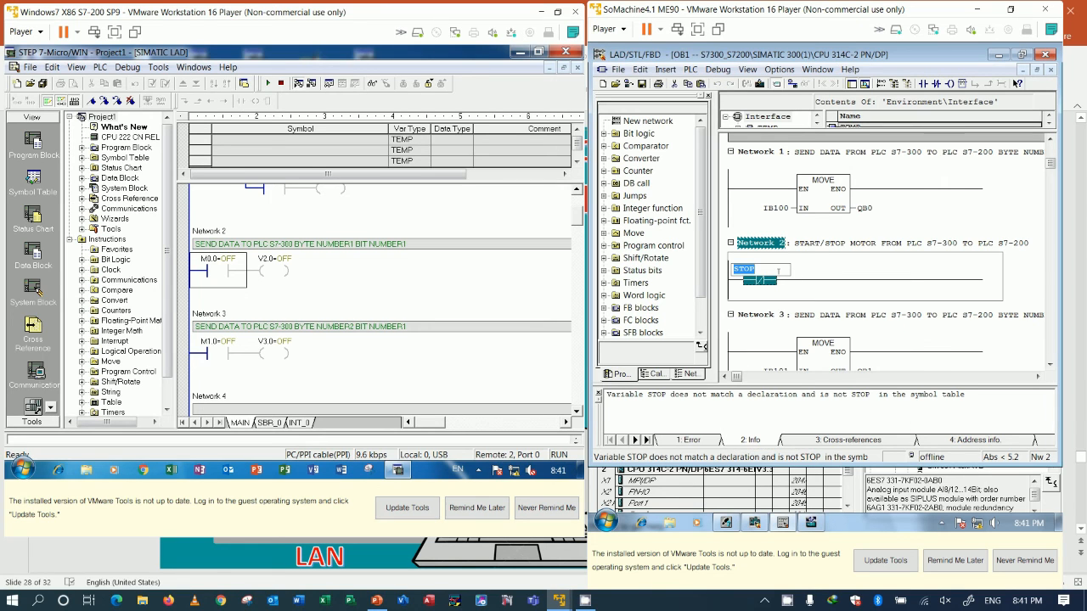
# Step: Set the address of the normally closed contact in Network 2 to I136.1
pyautogui.write('I136.1')
pyautogui.press('Return')
# Step: Add I136.1 to the symbols with the comment "STOP COMMAND"
pyautogui.rightClick(774, 265)
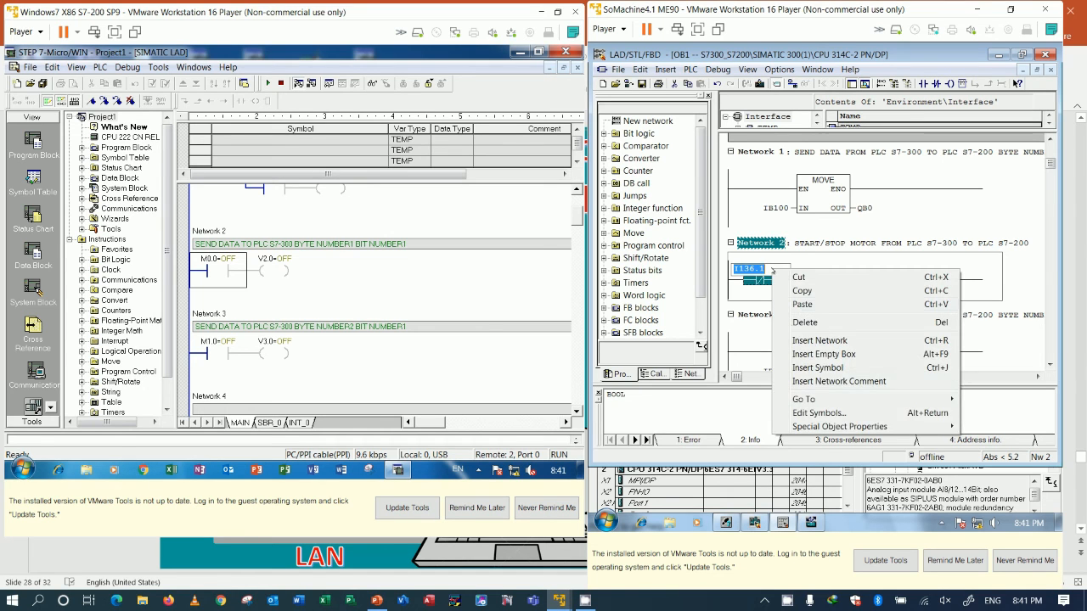
pyautogui.click(806, 414)
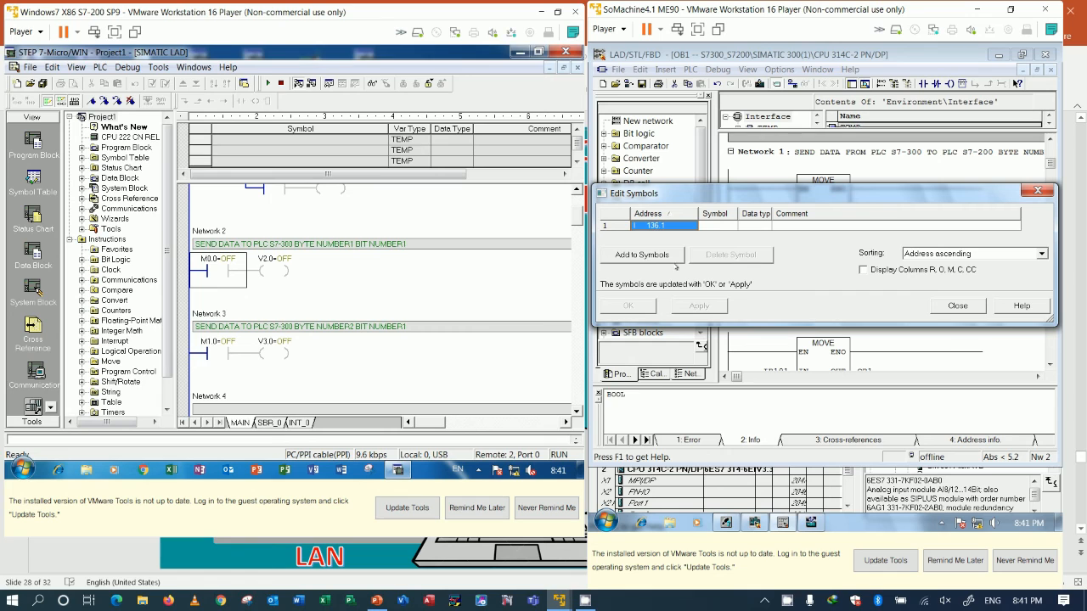
pyautogui.click(650, 254)
pyautogui.write('ST')
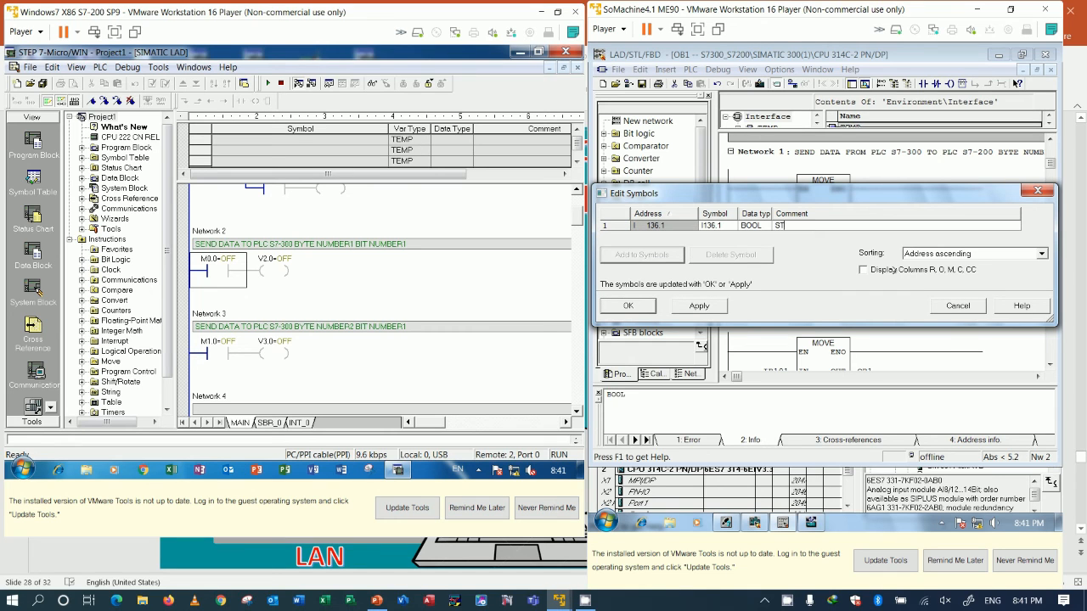
pyautogui.write('OP COMMAND')
pyautogui.press('Return')
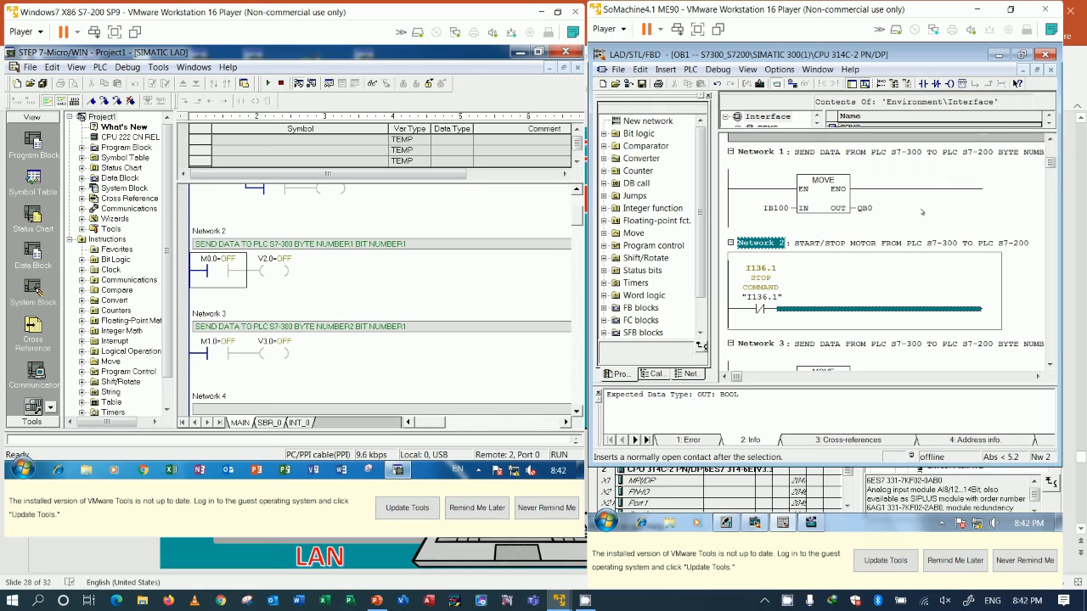
# Step: Insert a normally open contact with address I136.0 after the stop contact in Network 2
pyautogui.scroll(1, 925, 224)
pyautogui.scroll(-1, 926, 225)
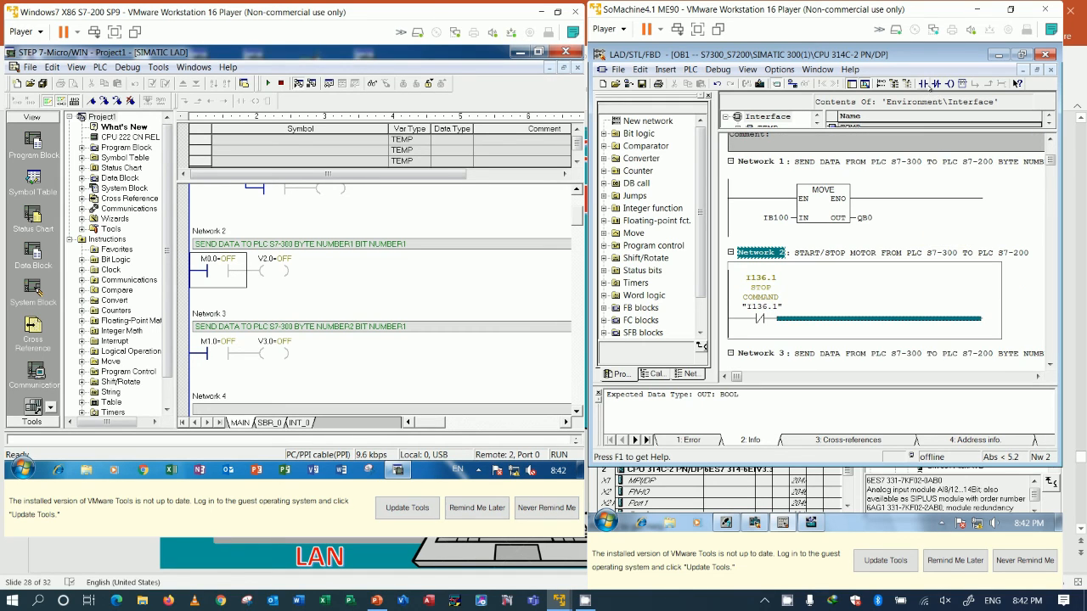
pyautogui.click(924, 84)
pyautogui.press('Return')
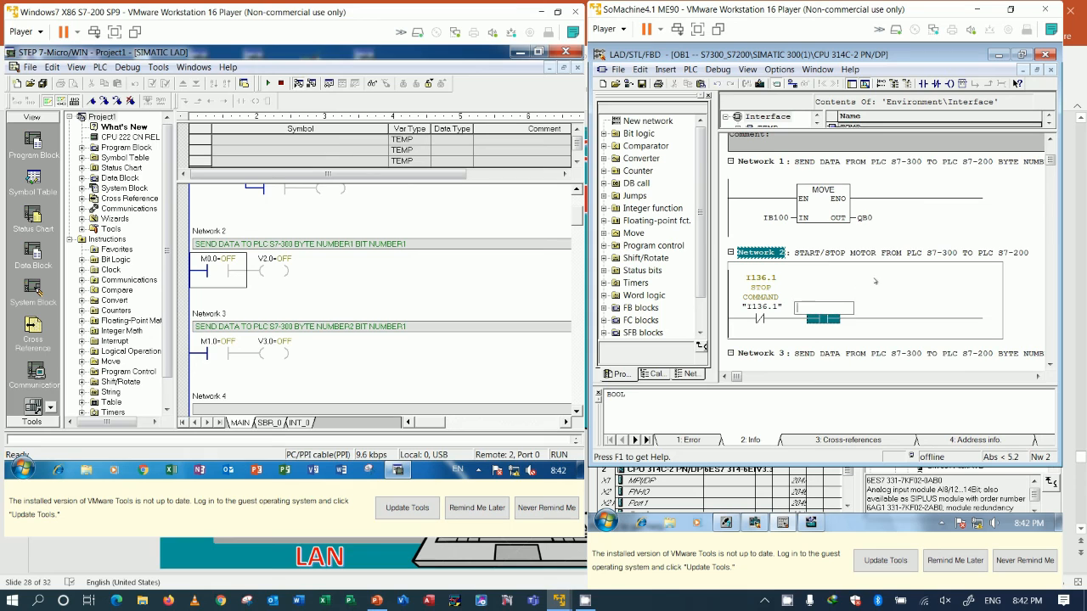
pyautogui.write('I1')
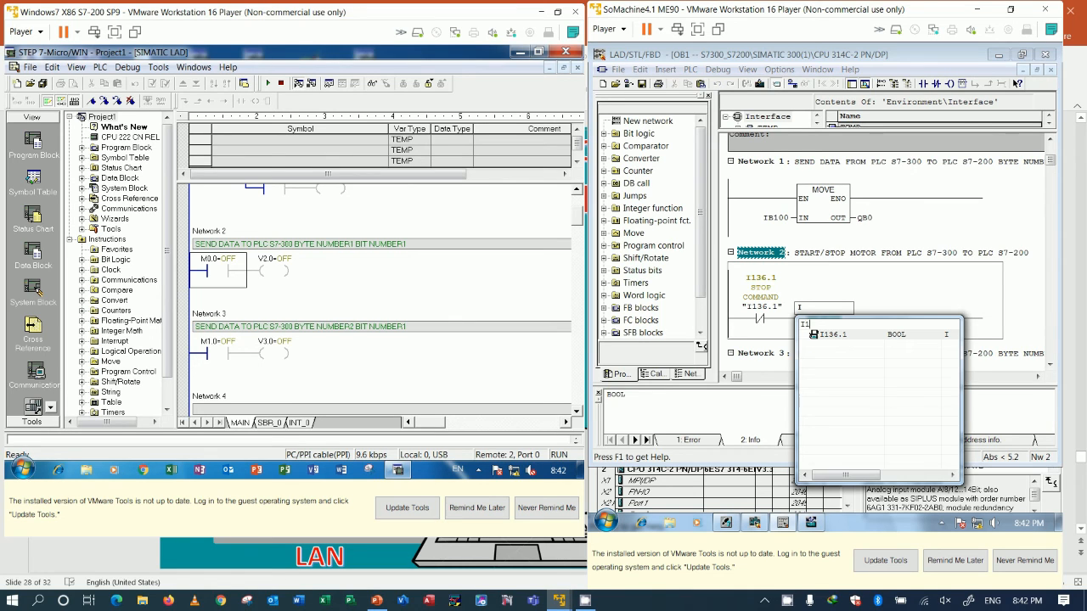
pyautogui.write('36.0')
pyautogui.press('Return')
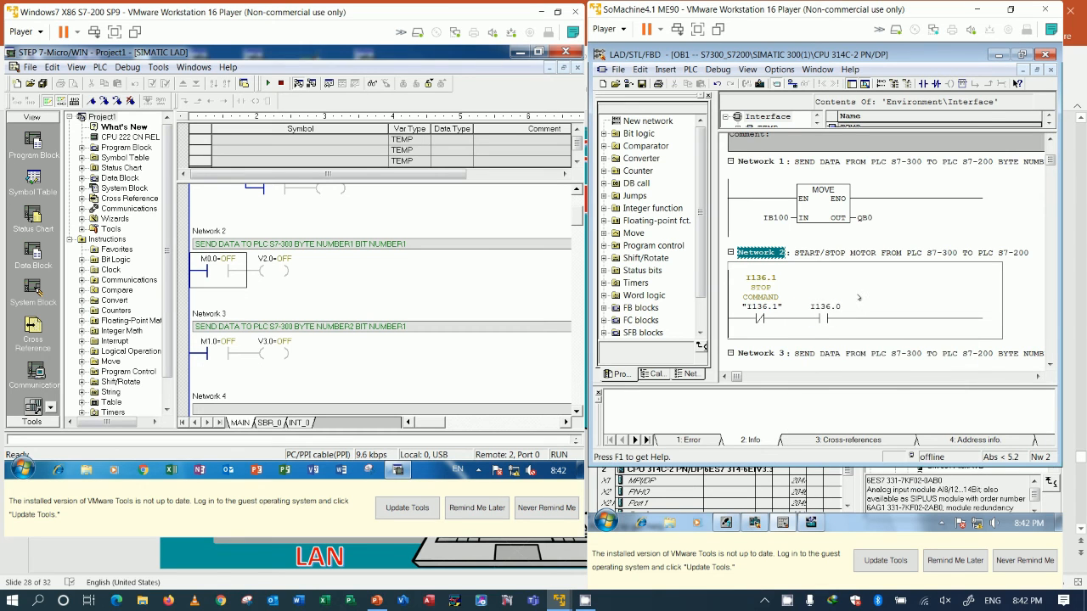
# Step: Add I136.0 to the symbols with the comment "START COMMAND"
pyautogui.rightClick(849, 308)
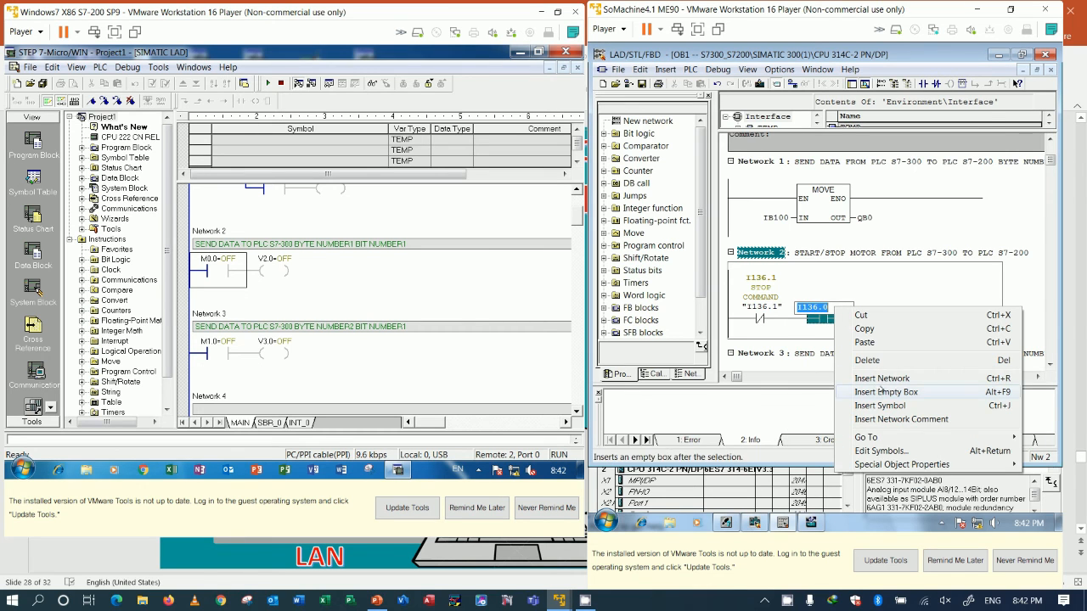
pyautogui.click(879, 450)
pyautogui.click(635, 255)
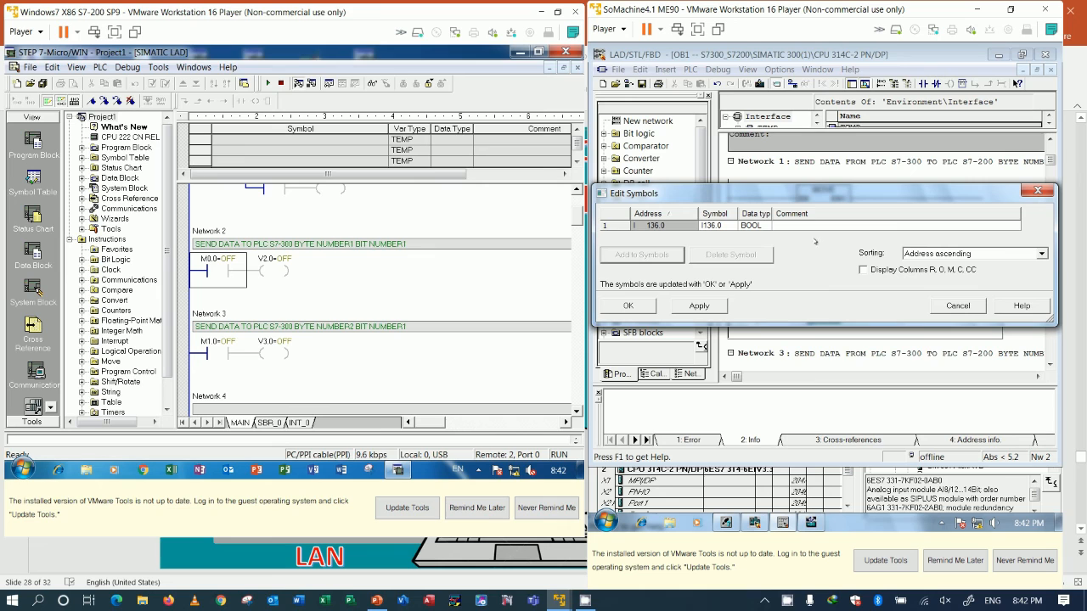
pyautogui.write('START COMMAND')
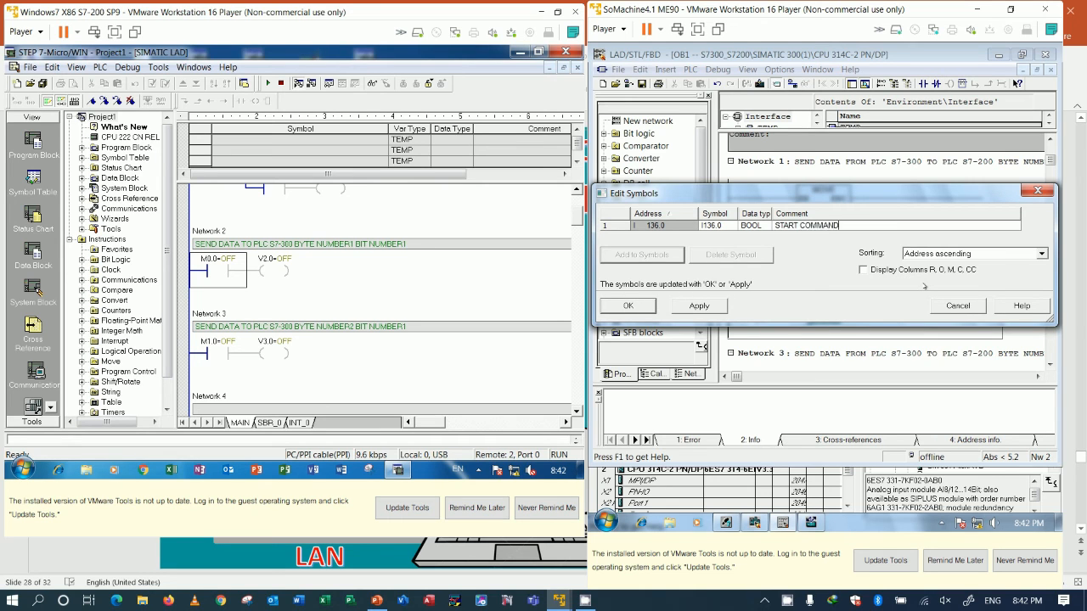
pyautogui.click(647, 307)
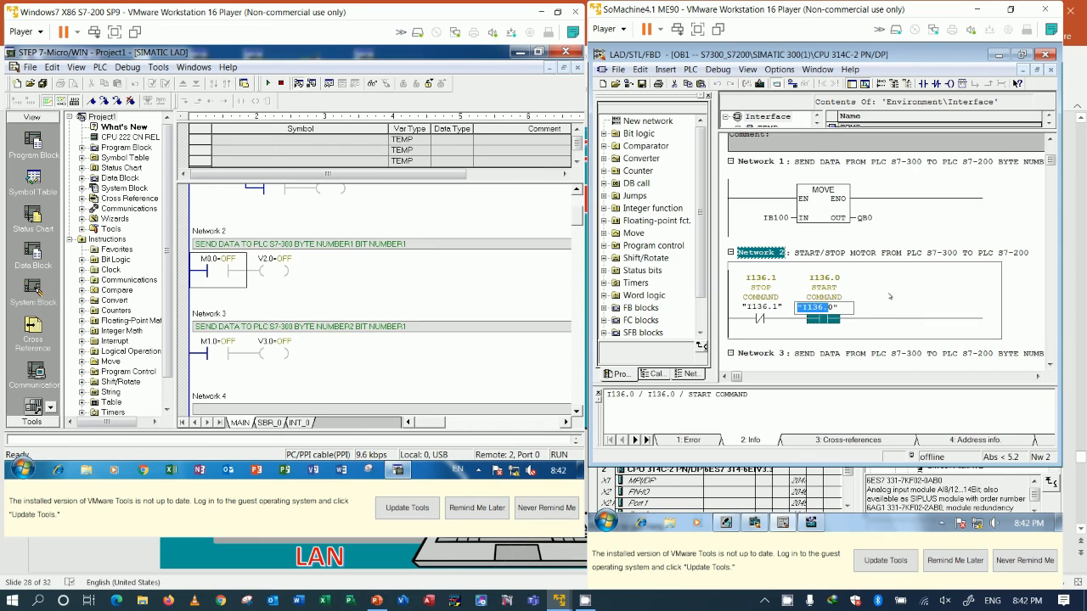
# Step: Insert an output coil with address Q0.0 at the end of the Network 2 rung
pyautogui.click(904, 320)
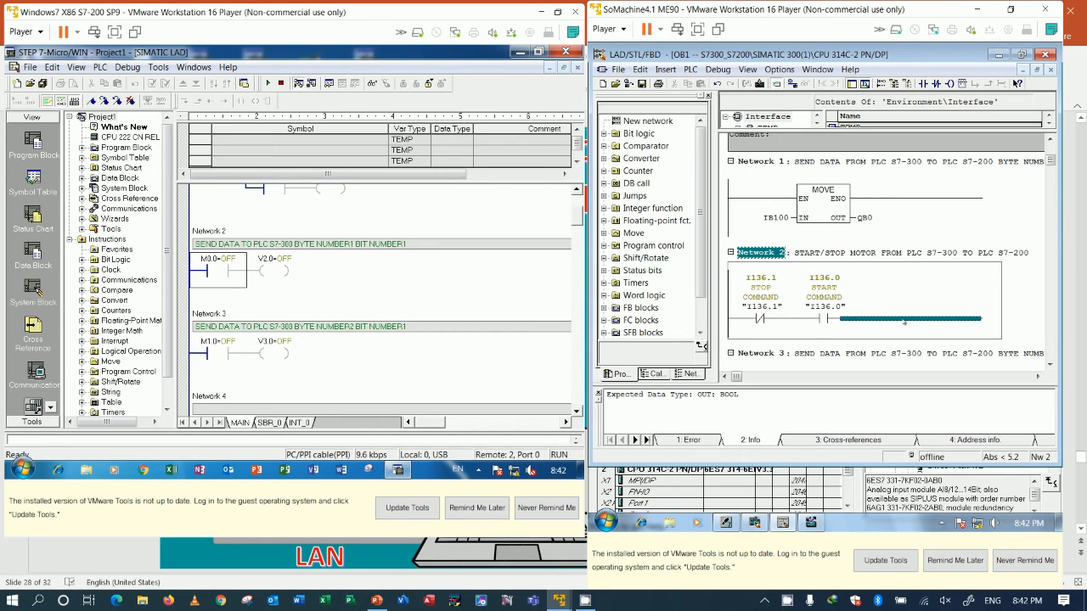
pyautogui.scroll(1, 886, 267)
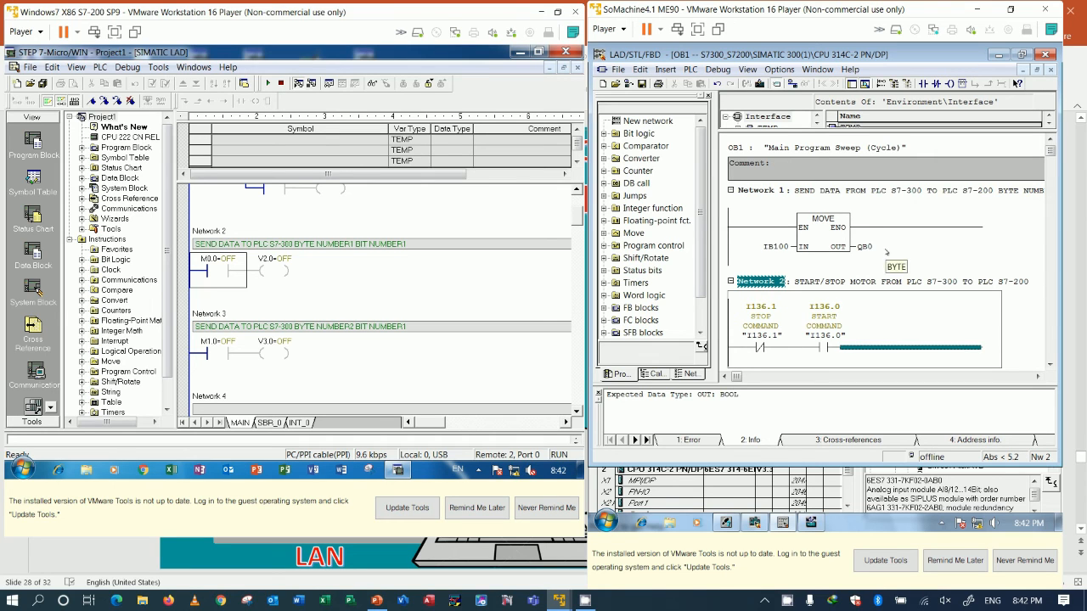
pyautogui.scroll(-2, 886, 252)
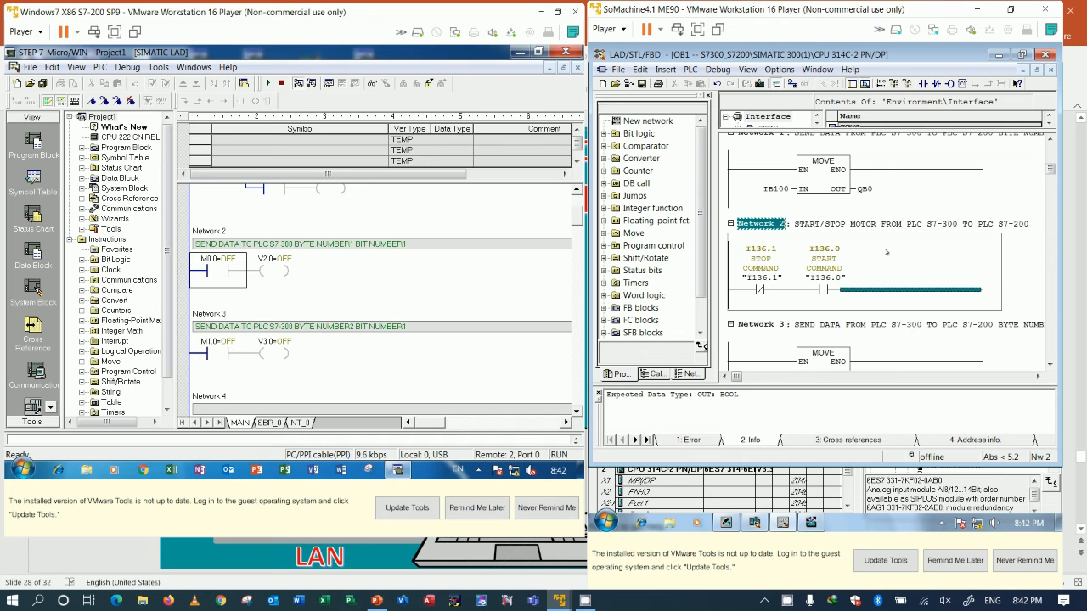
pyautogui.scroll(-1, 887, 252)
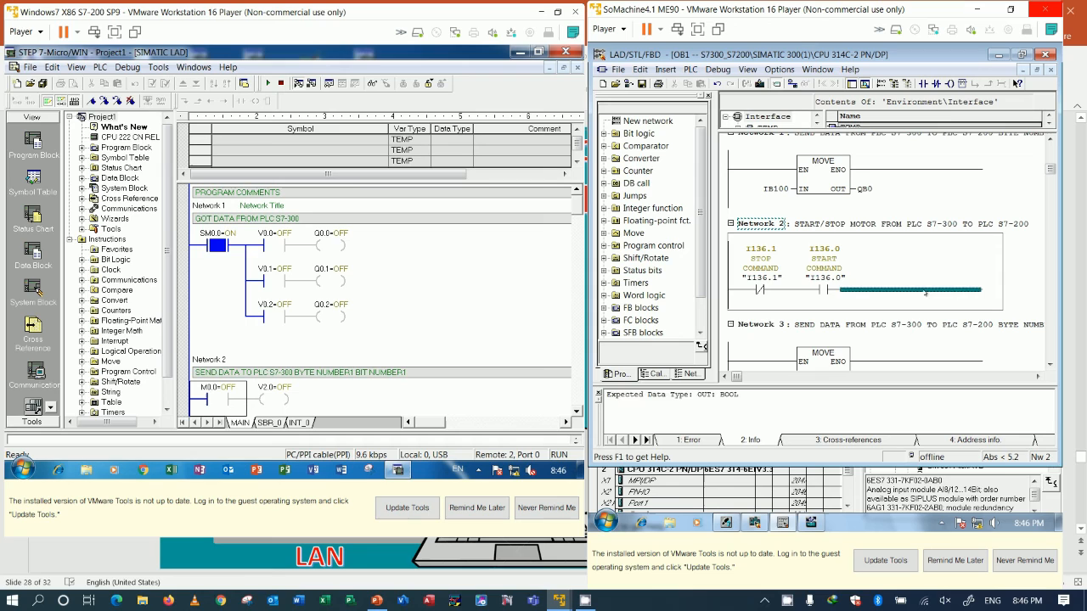
pyautogui.click(950, 83)
pyautogui.click(952, 280)
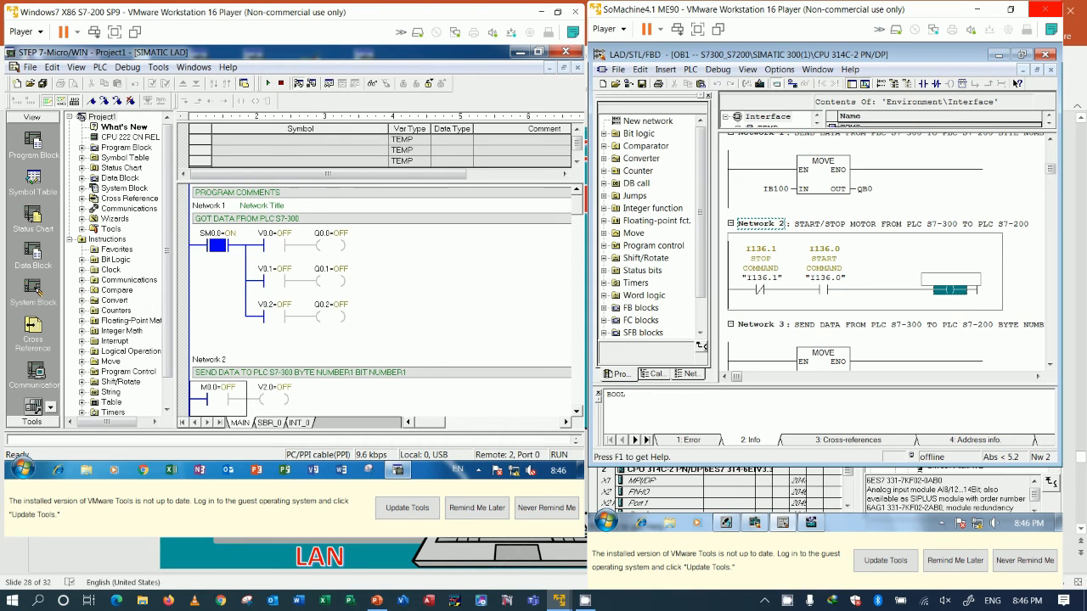
pyautogui.write('Q0.0')
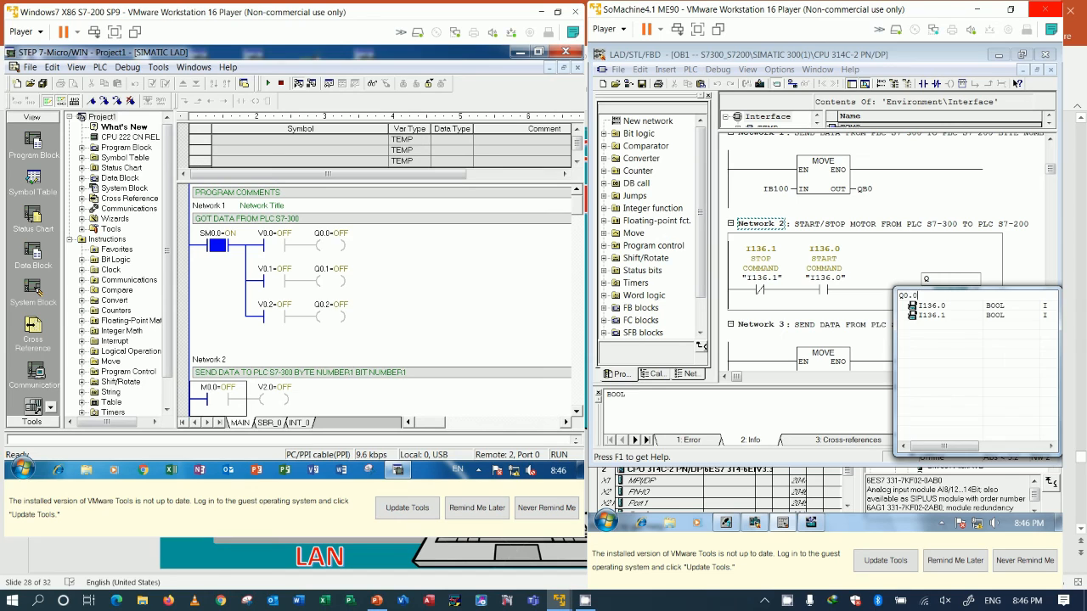
pyautogui.press('Return')
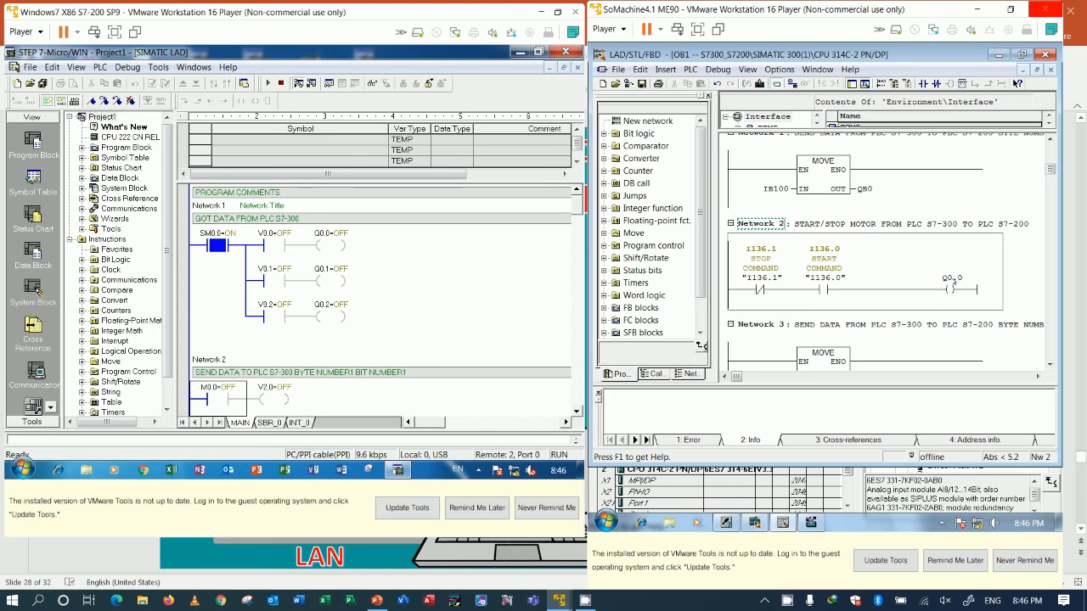
# Step: Add Q0.0 to the symbols with the comment "COMMAND_STARTMOTOR"
pyautogui.rightClick(951, 285)
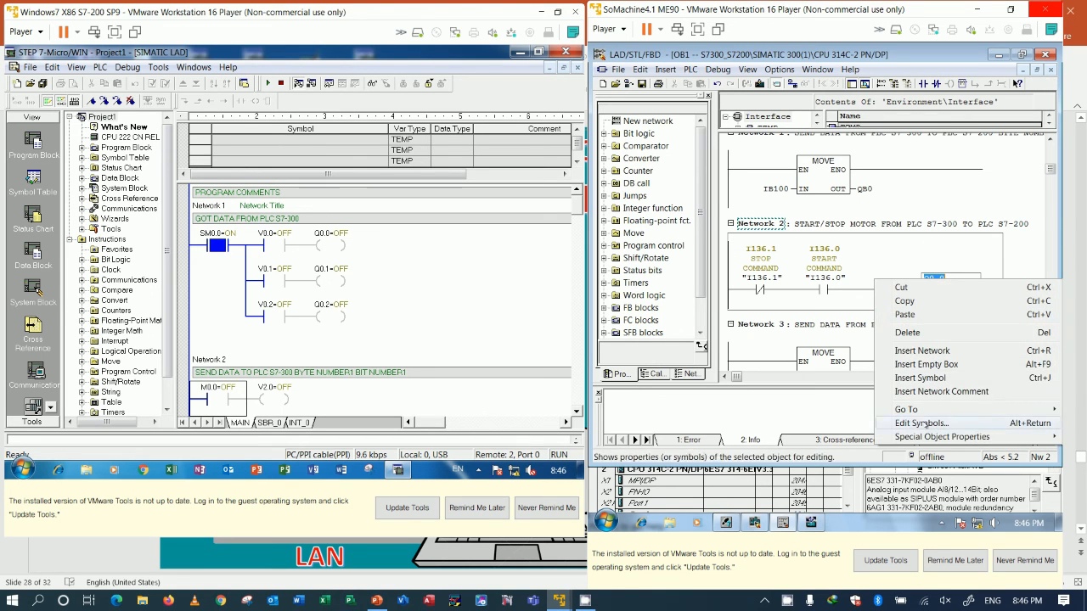
pyautogui.click(921, 423)
pyautogui.click(658, 254)
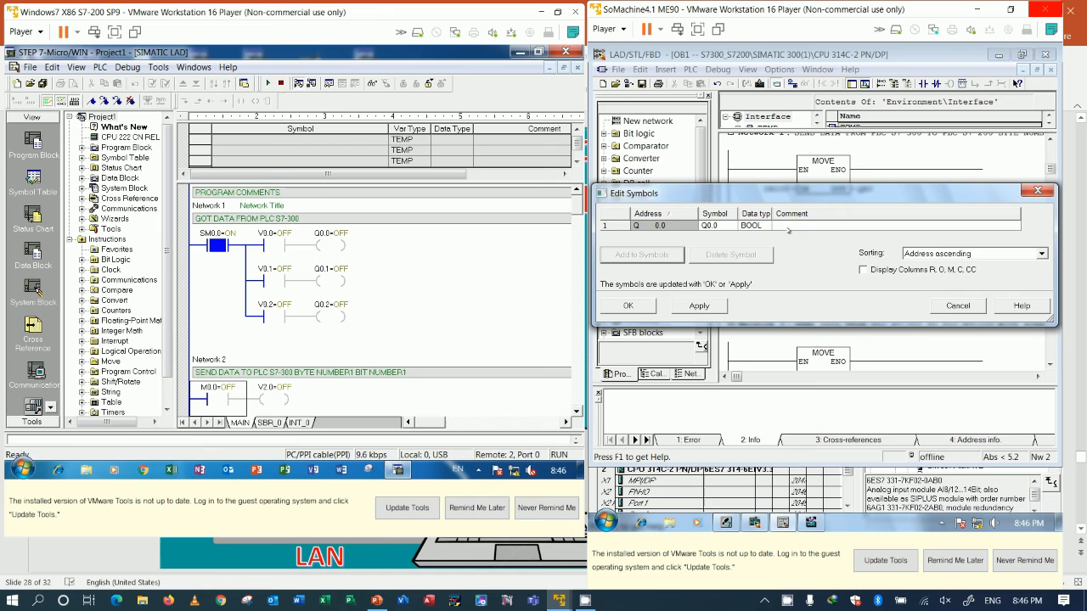
pyautogui.moveTo(815, 201); pyautogui.dragTo(831, 87)
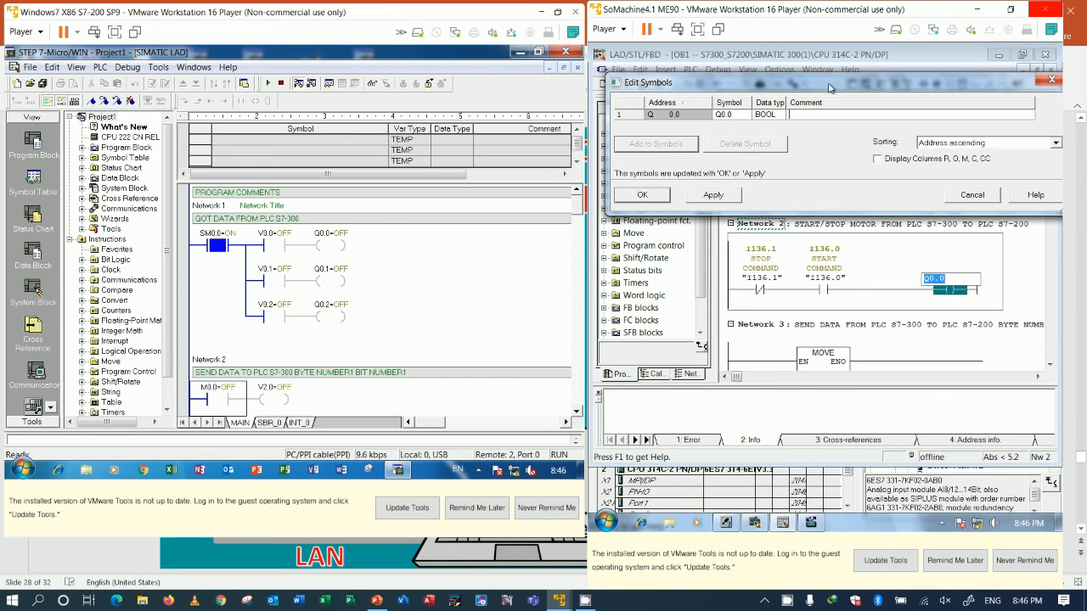
pyautogui.write('COMMAND_STARTMOTOR')
pyautogui.click(649, 195)
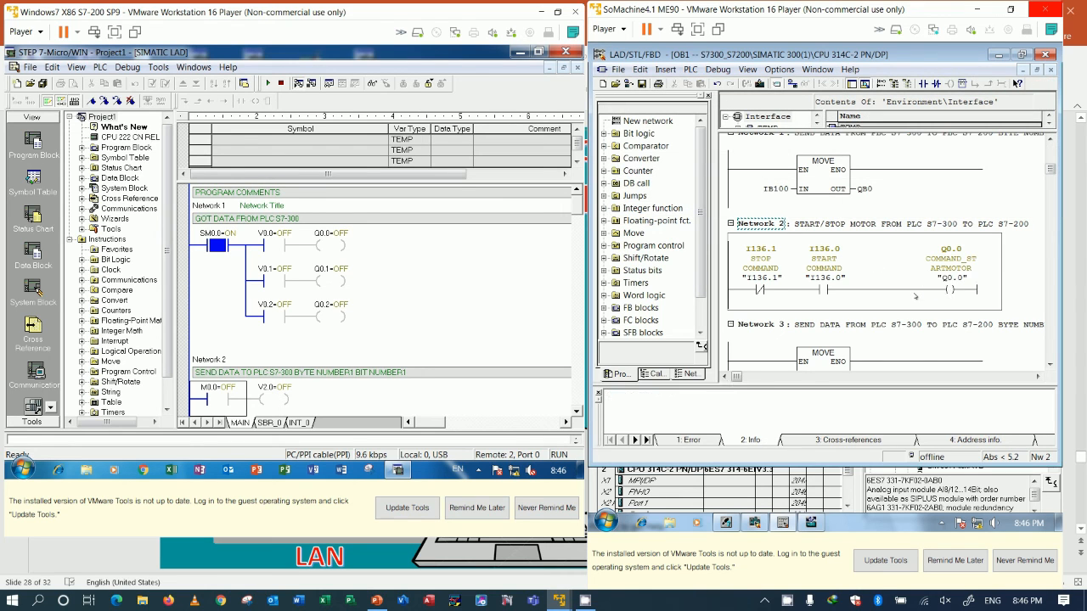
# Step: Add a parallel branch around the I136.0 start contact in Network 2 and place a normally open contact on it
pyautogui.click(800, 294)
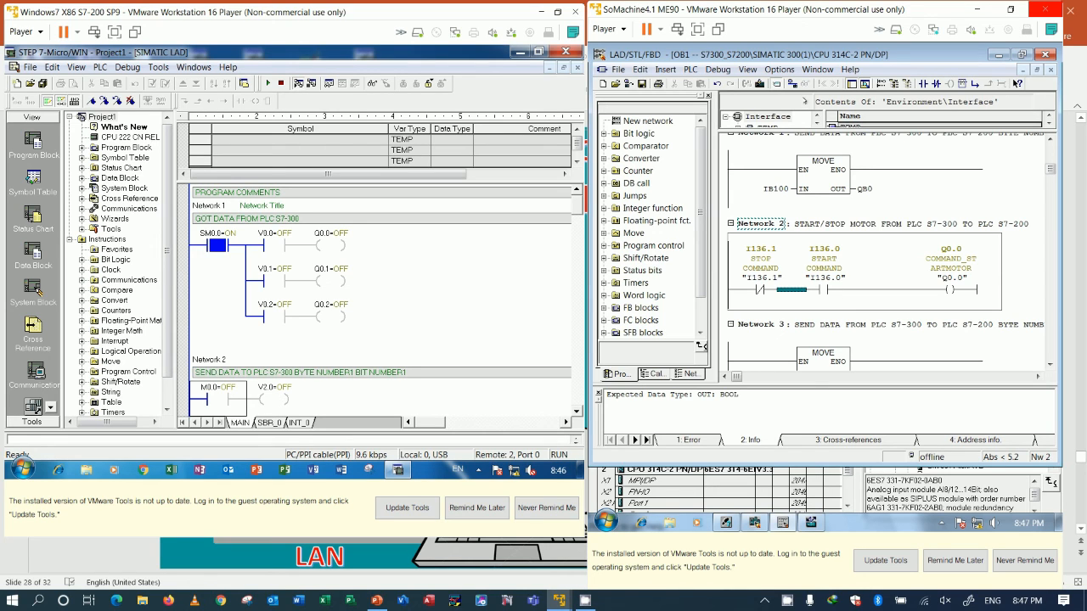
pyautogui.click(927, 83)
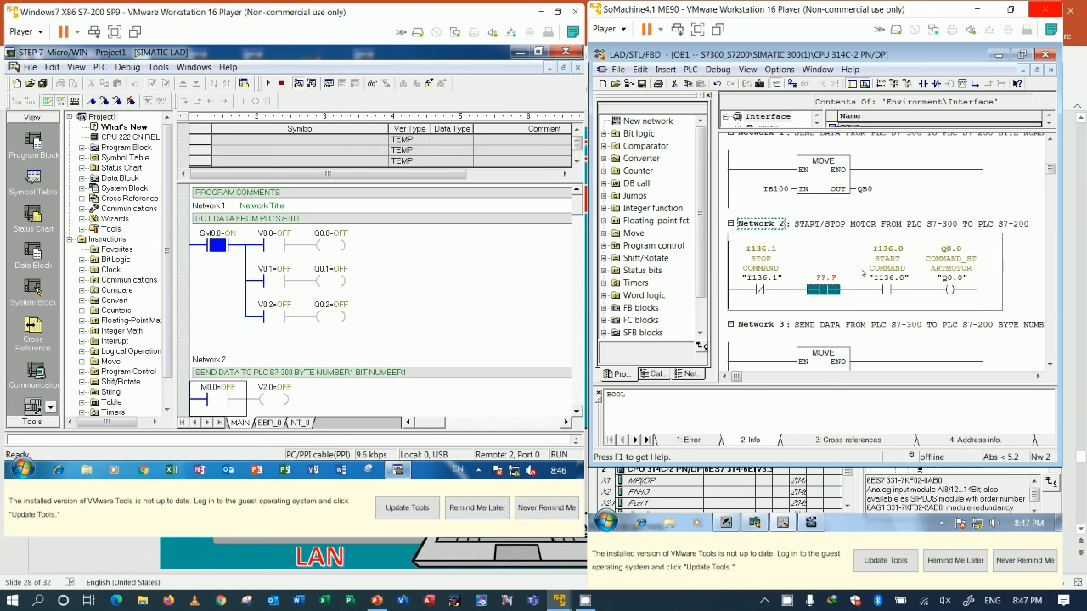
pyautogui.press('Delete')
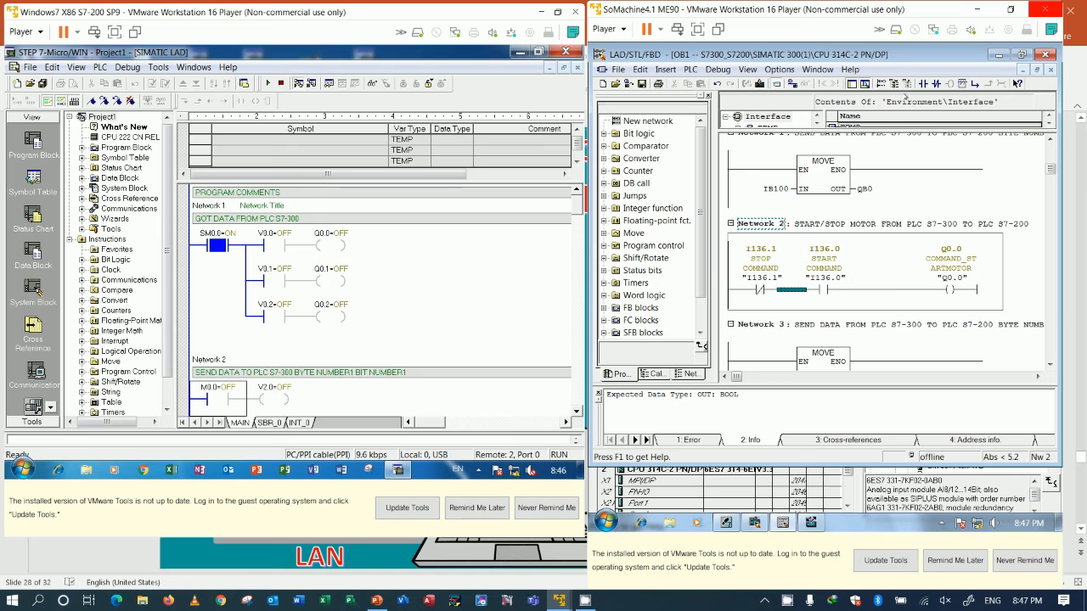
pyautogui.click(973, 83)
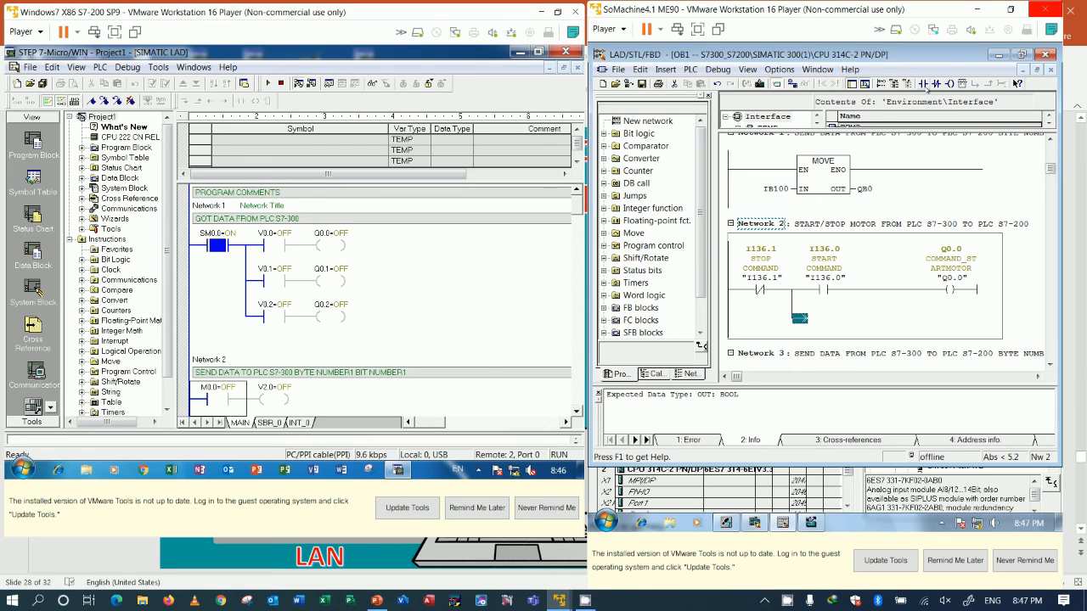
pyautogui.click(927, 83)
pyautogui.click(862, 318)
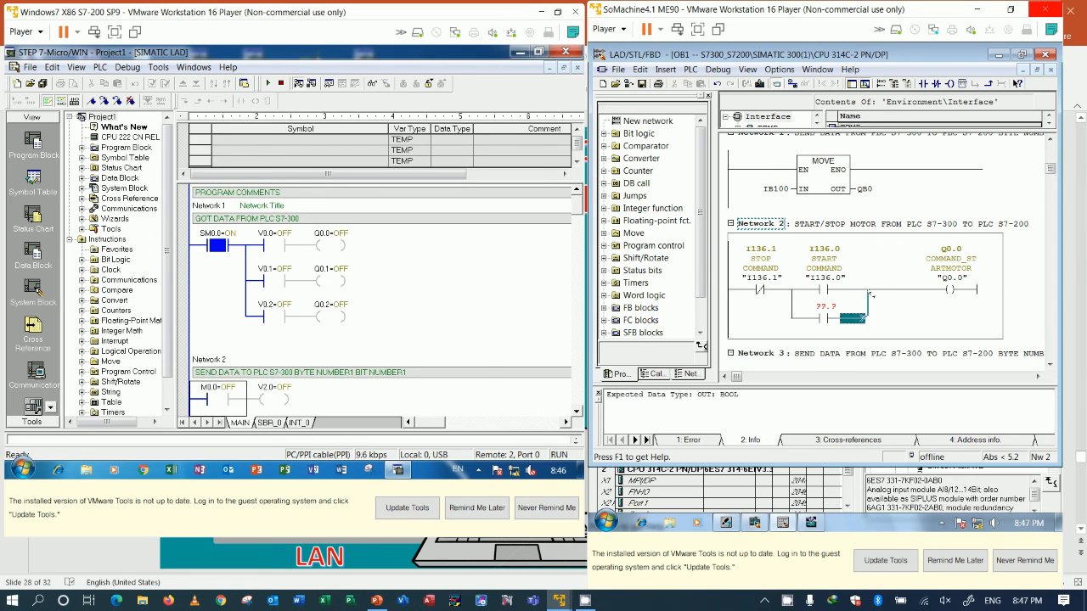
# Step: Set the address of the parallel branch contact in Network 2 to "Q0.0" as the coil's self-holding contact
pyautogui.click(950, 290)
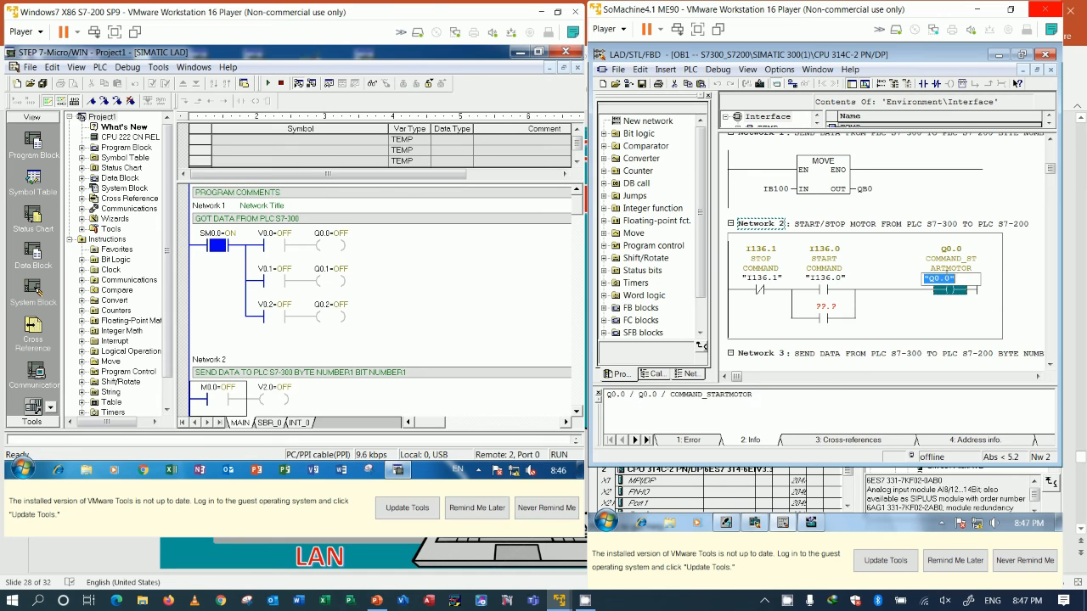
pyautogui.click(828, 308)
pyautogui.write('"Q0.0"')
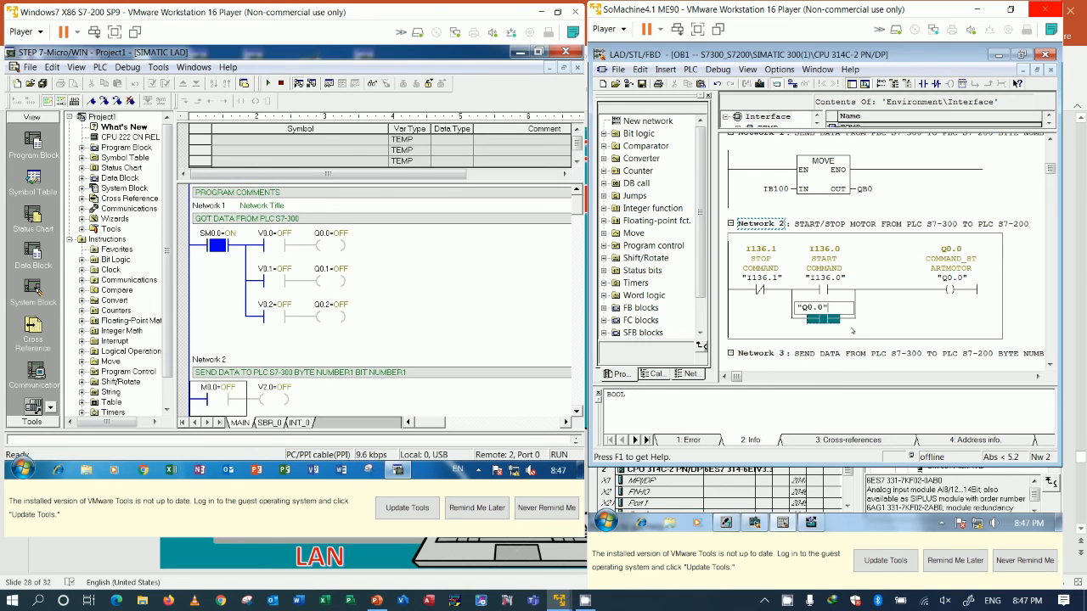
pyautogui.press('Return')
pyautogui.scroll(-1, 895, 320)
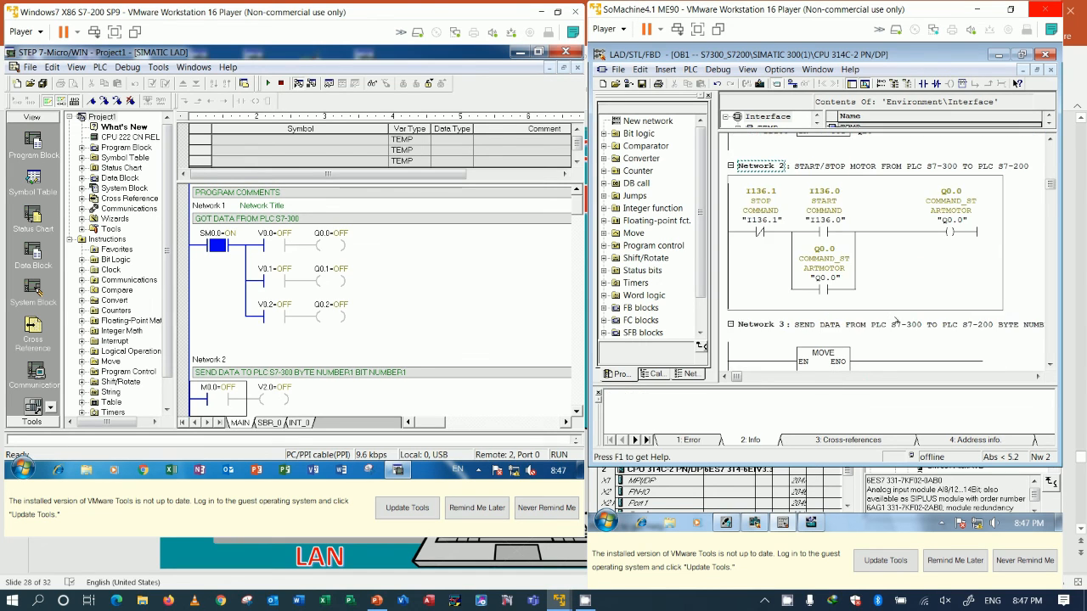
# Step: Save and download OB1 to the S7-300 CPU and turn on online monitoring of the block
pyautogui.click(642, 83)
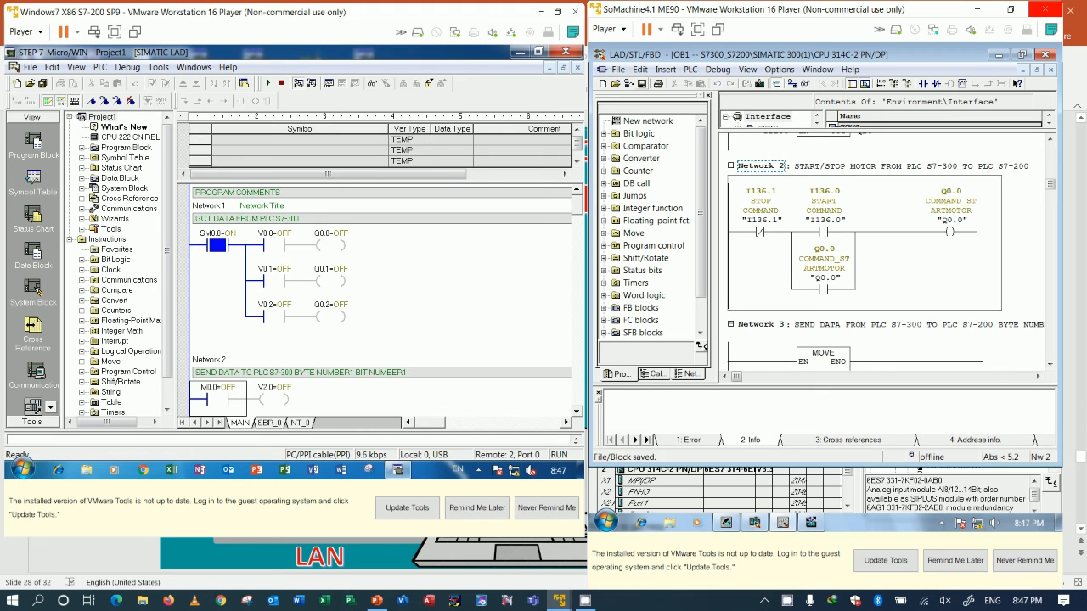
pyautogui.click(759, 84)
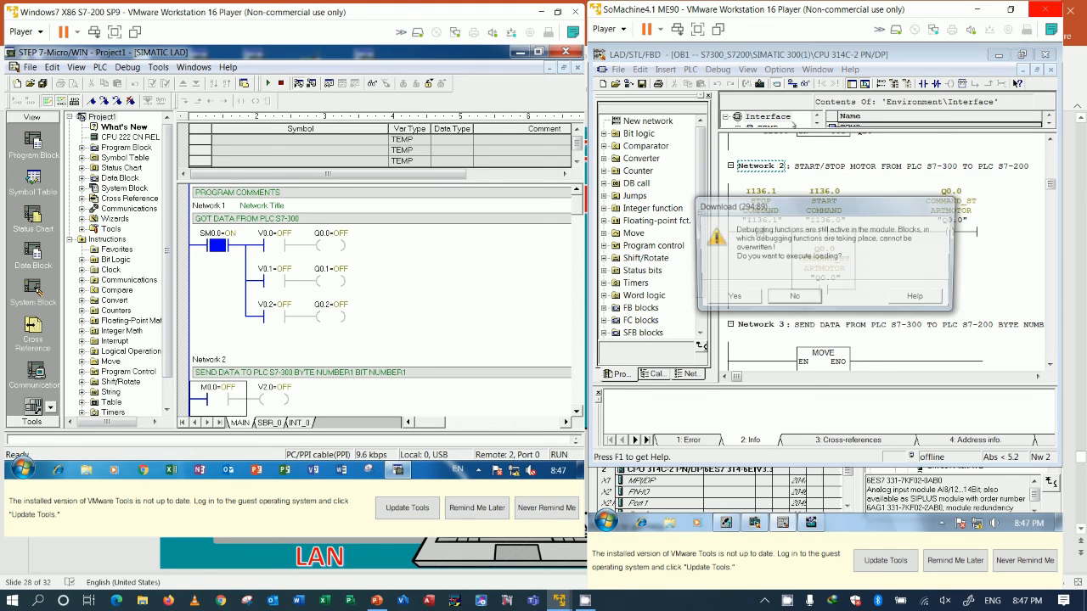
pyautogui.click(751, 294)
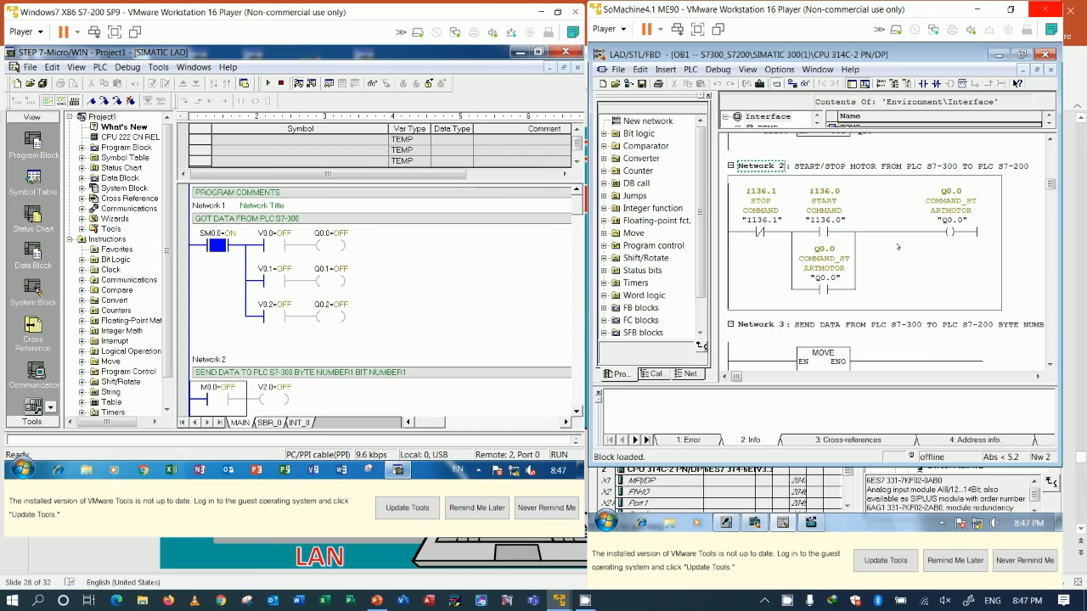
pyautogui.click(804, 83)
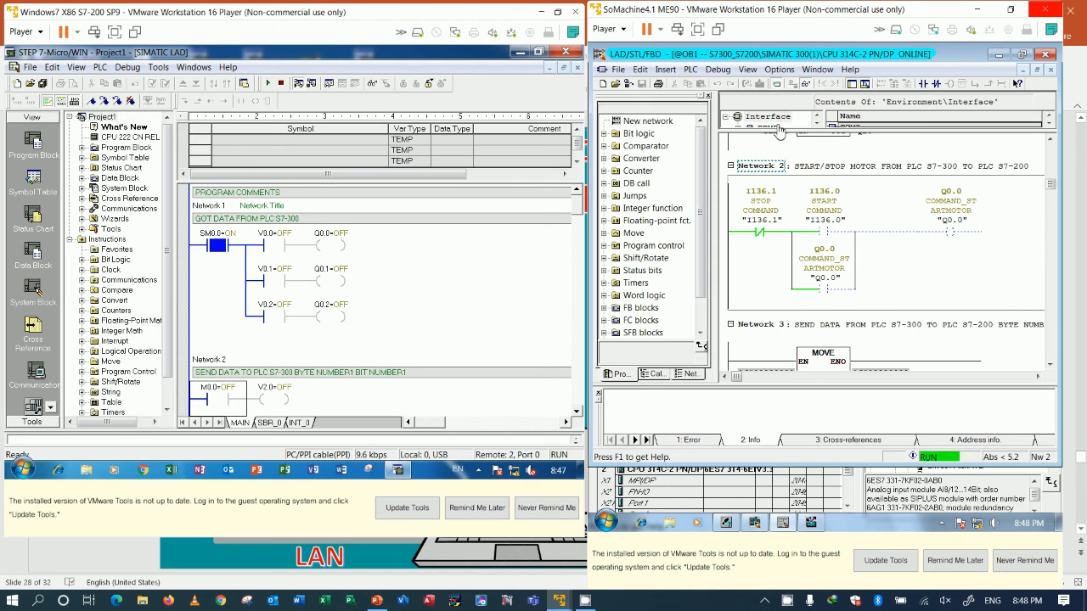
# Step: Check the monitored start/stop logic in Network 2 of OB1 and switch the block back offline for editing
pyautogui.click(805, 88)
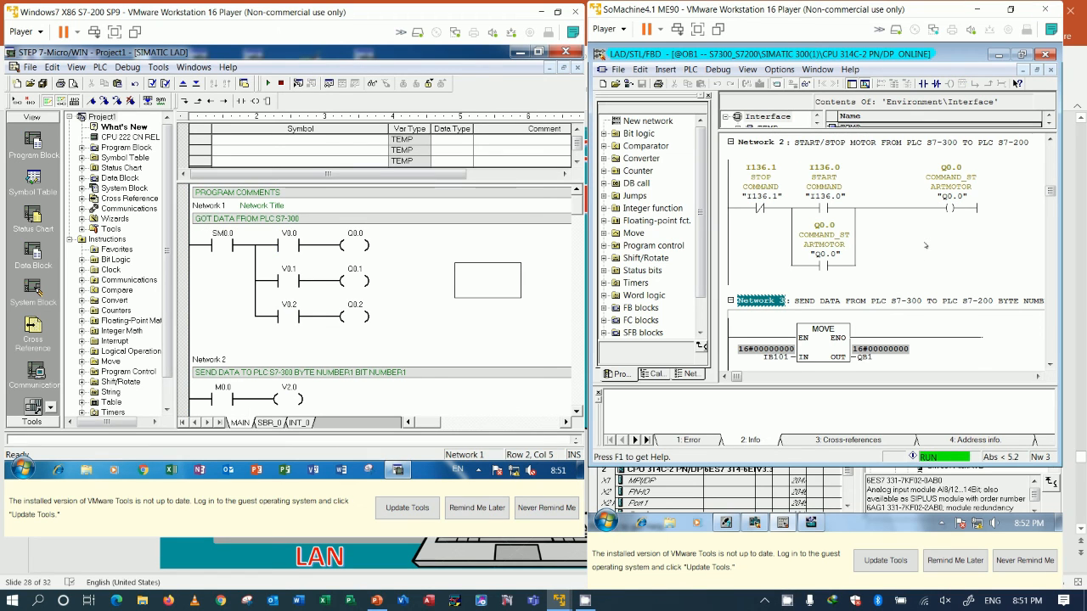
pyautogui.click(925, 245)
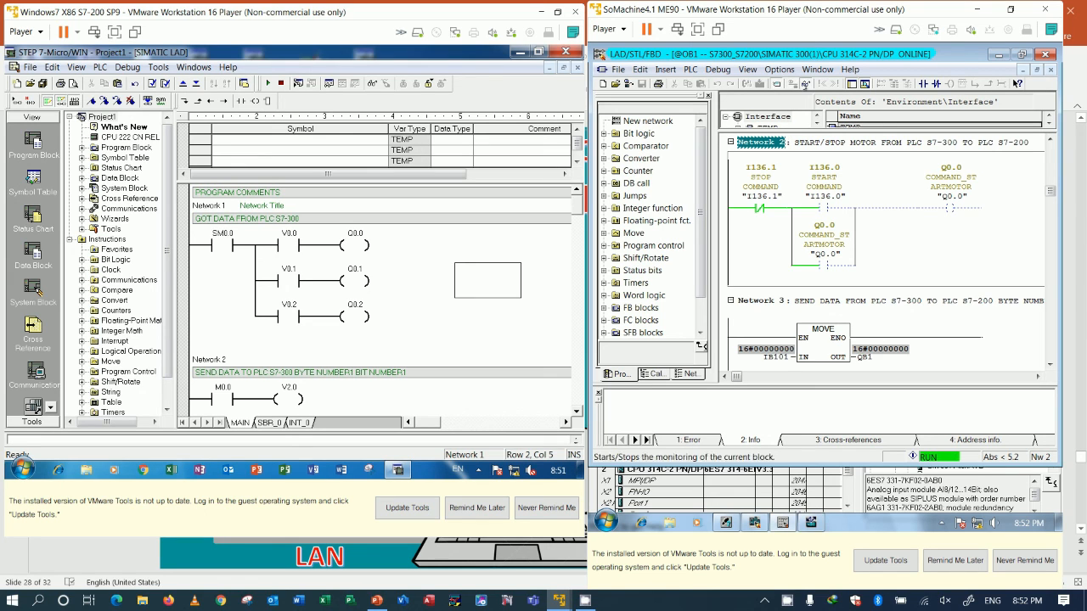
pyautogui.click(777, 84)
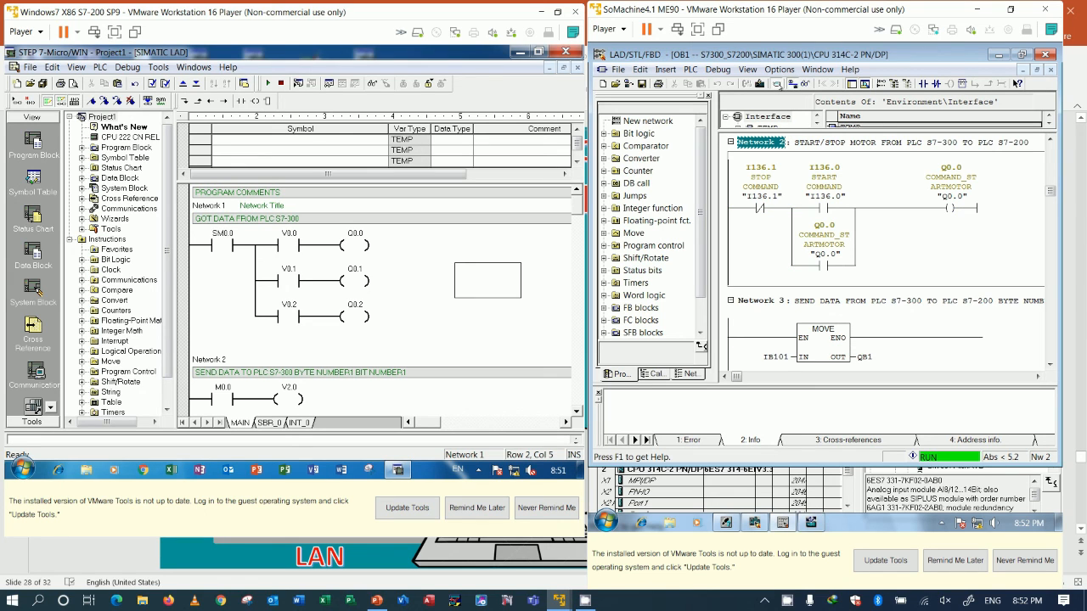
# Step: Insert an empty row above the Q0.1 branch in Network 1 of the S7-200 program
pyautogui.click(363, 283)
pyautogui.rightClick(347, 268)
pyautogui.click(499, 271)
pyautogui.rightClick(355, 283)
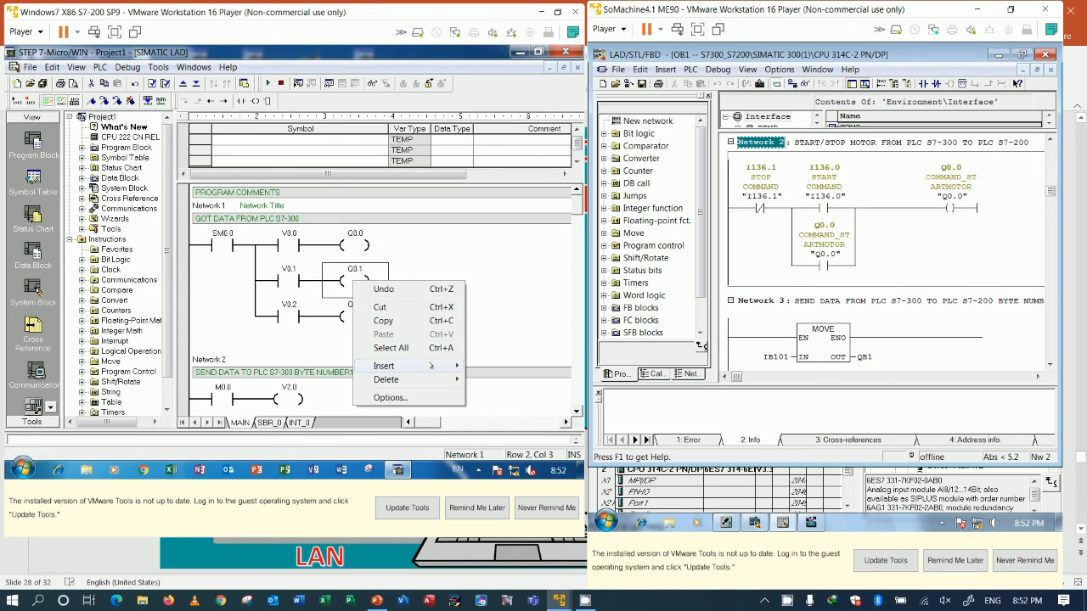
pyautogui.moveTo(432, 366)
pyautogui.click(493, 366)
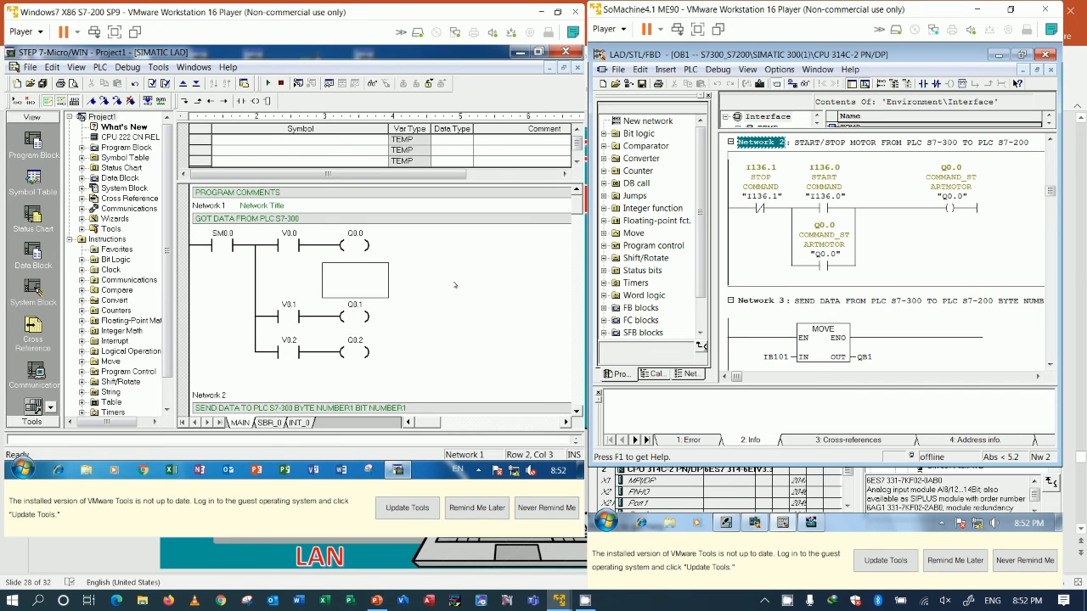
# Step: Copy the V2.0 coil into the empty row, connect it in parallel with the Q0.0 coil, and address it as V2.1
pyautogui.scroll(-5, 377, 341)
pyautogui.scroll(4, 290, 297)
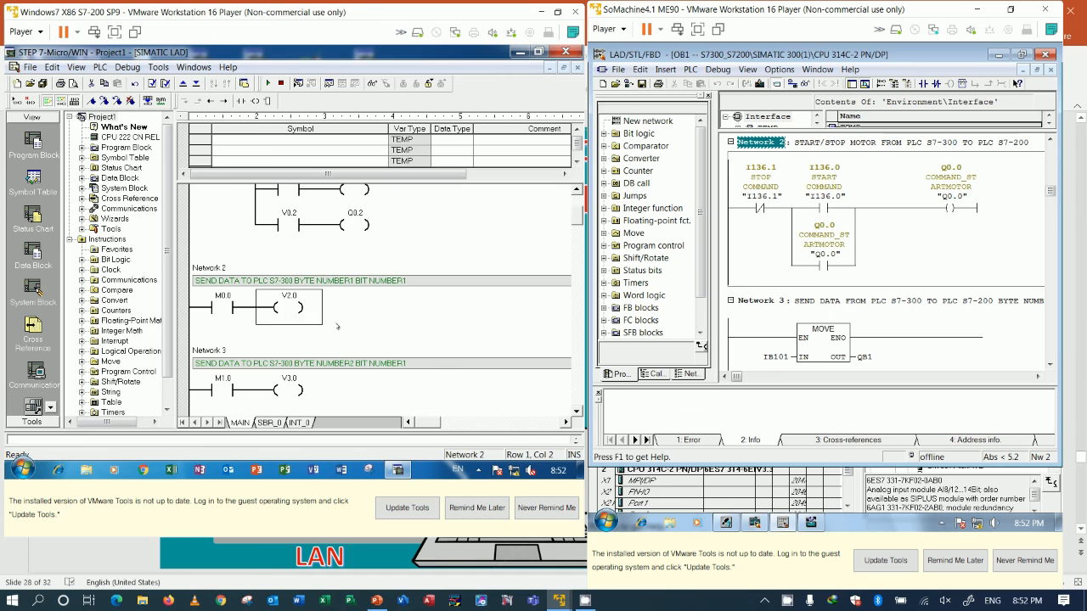
pyautogui.scroll(3, 357, 307)
pyautogui.click(348, 276)
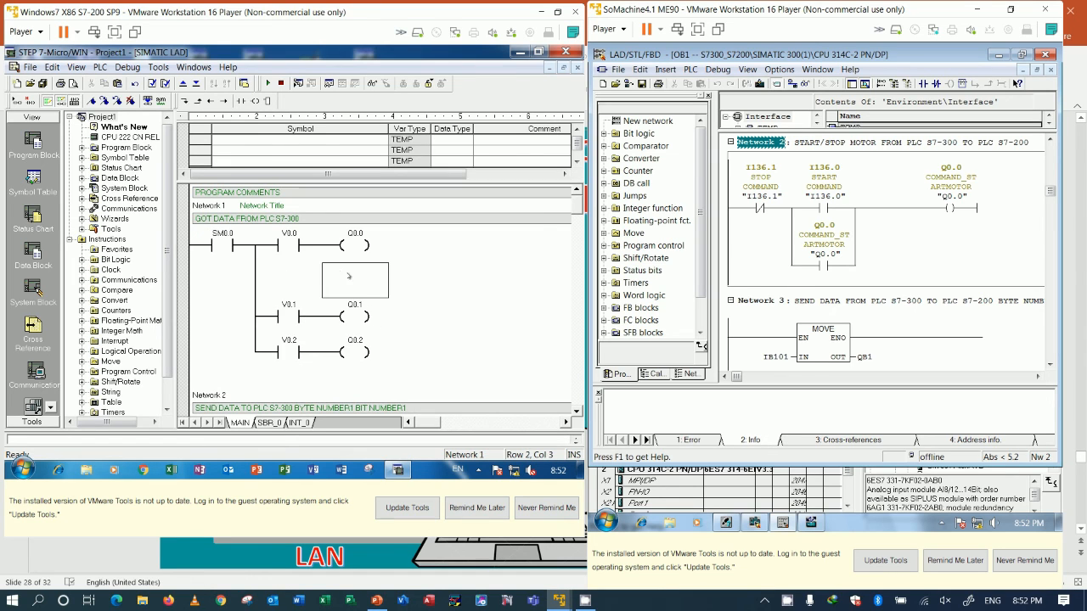
pyautogui.hotkey('ctrl', 'v')
pyautogui.click(294, 287)
pyautogui.hotkey('ctrl', 'Up')
pyautogui.press('Down')
pyautogui.press('Delete')
pyautogui.click(355, 269)
pyautogui.press('Return')
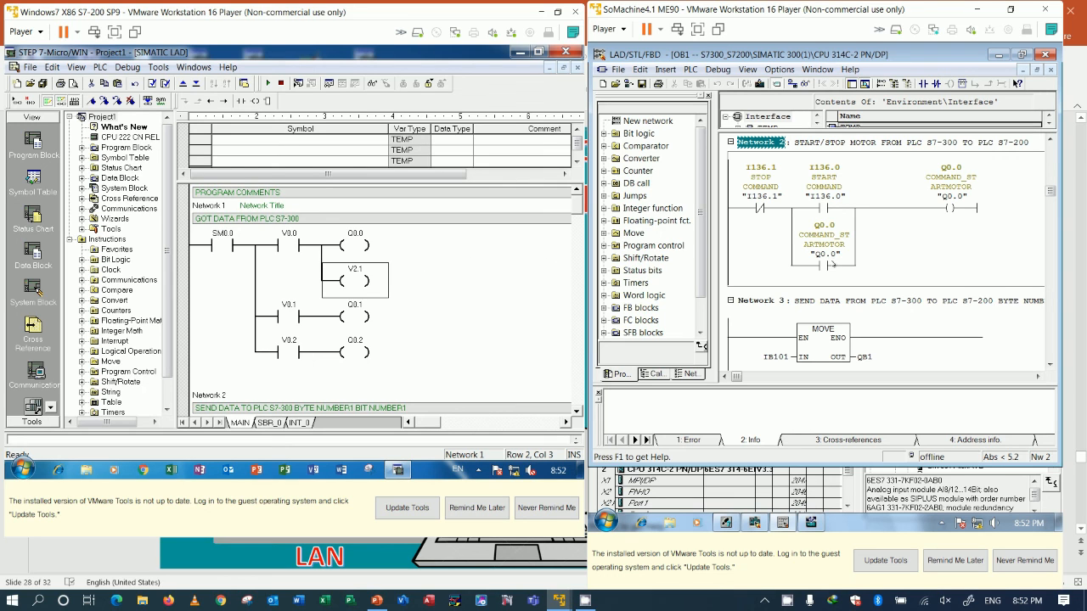
# Step: Set the address of the parallel holding contact in Network 2 of OB1 to M100.1 and save the block
pyautogui.scroll(-5, 948, 299)
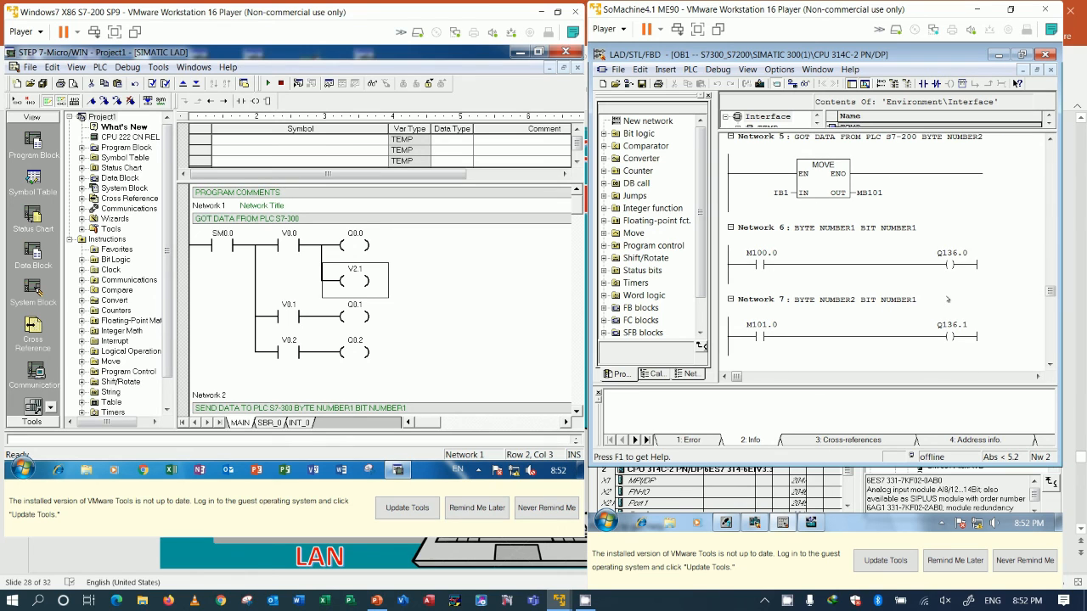
pyautogui.scroll(2, 937, 297)
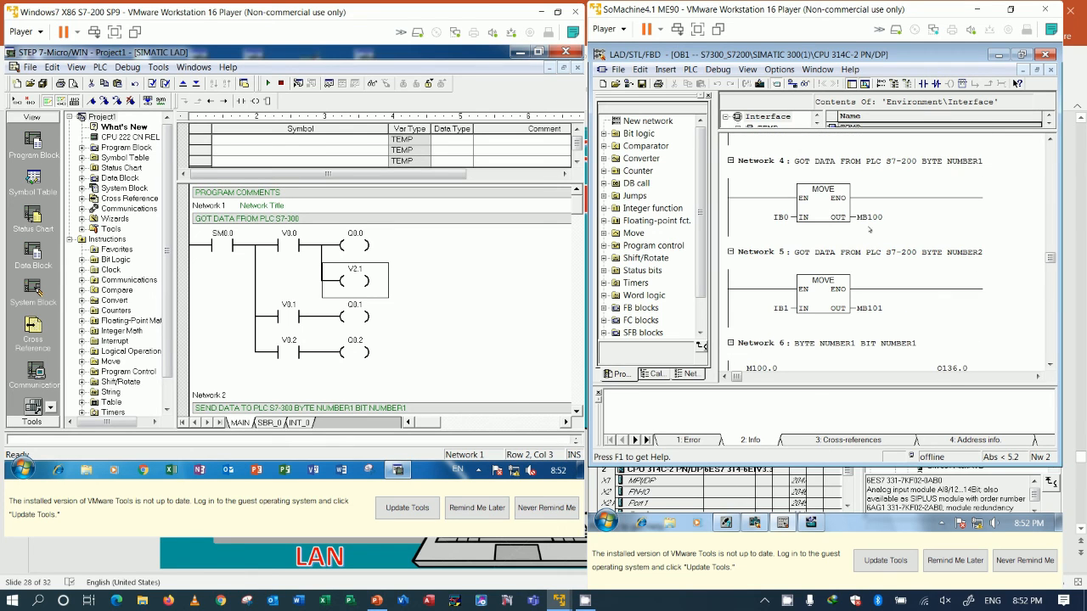
pyautogui.scroll(1, 869, 226)
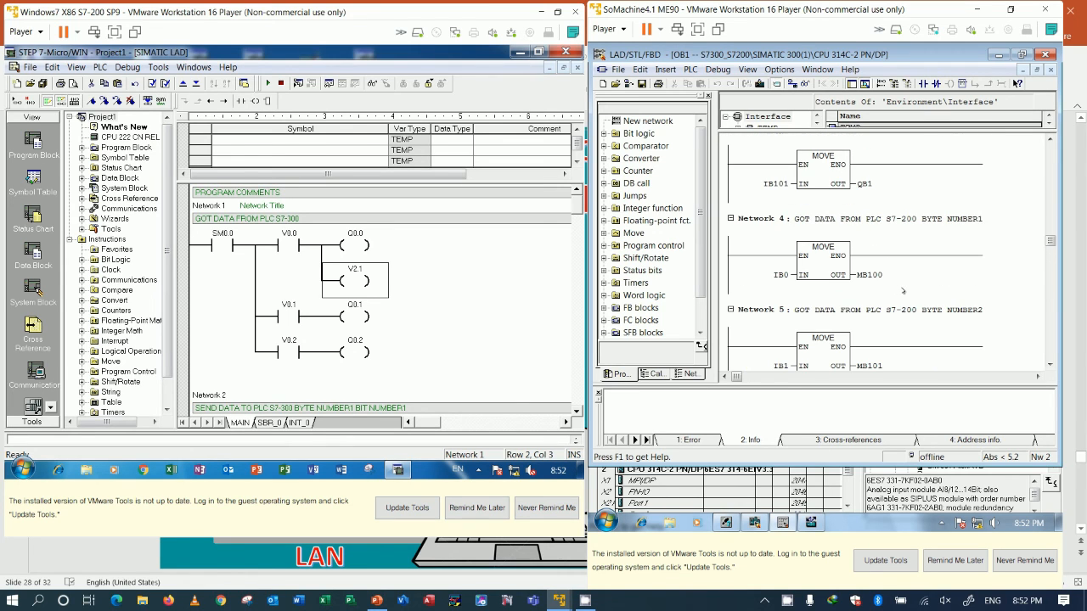
pyautogui.scroll(3, 903, 291)
pyautogui.click(849, 259)
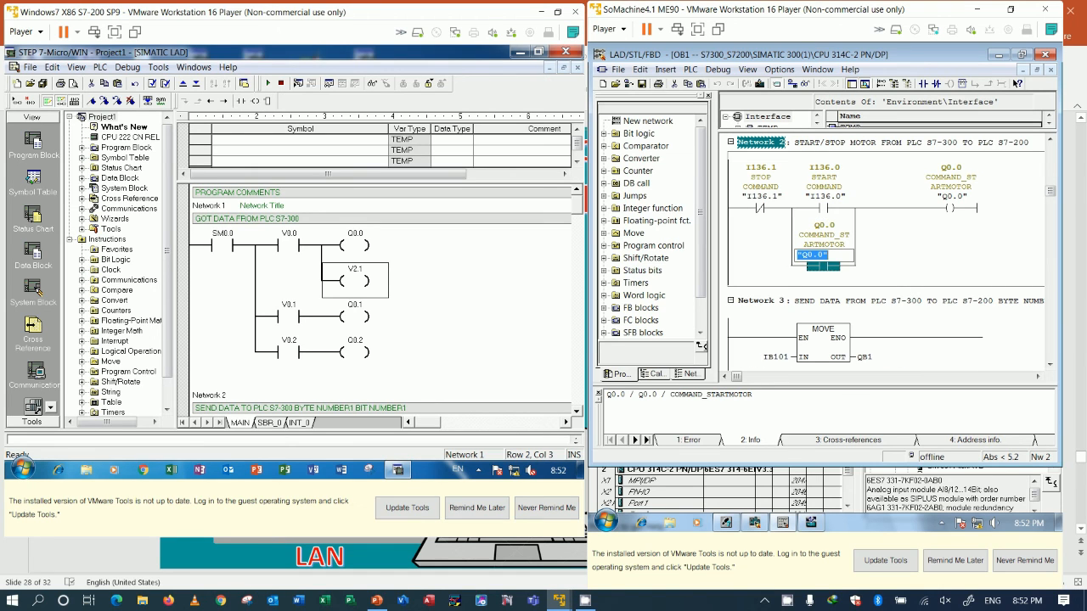
pyautogui.write('M')
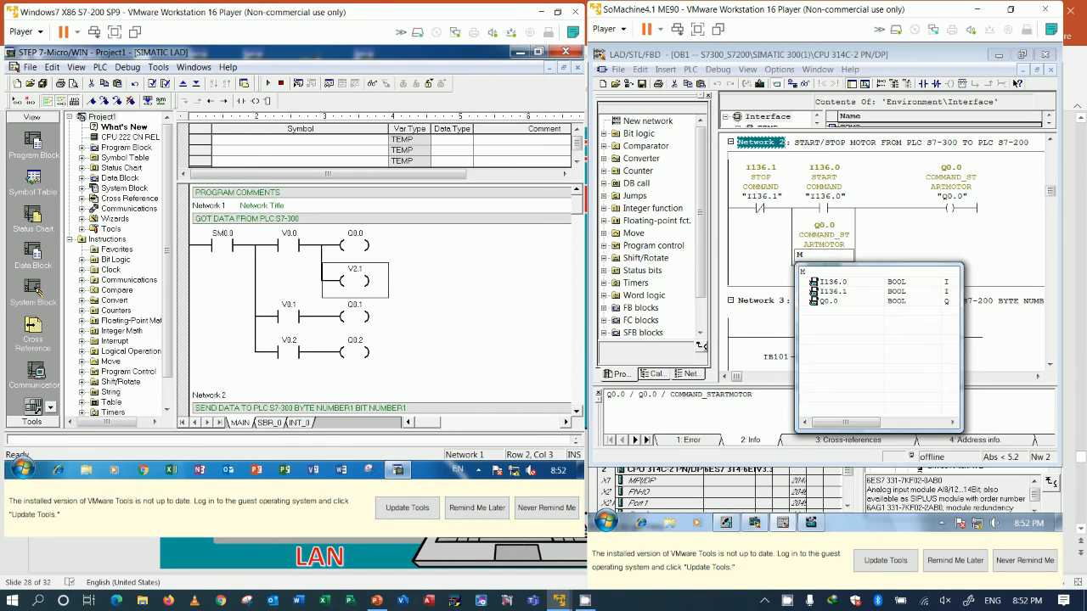
pyautogui.write('100.1')
pyautogui.press('Return')
pyautogui.click(861, 256)
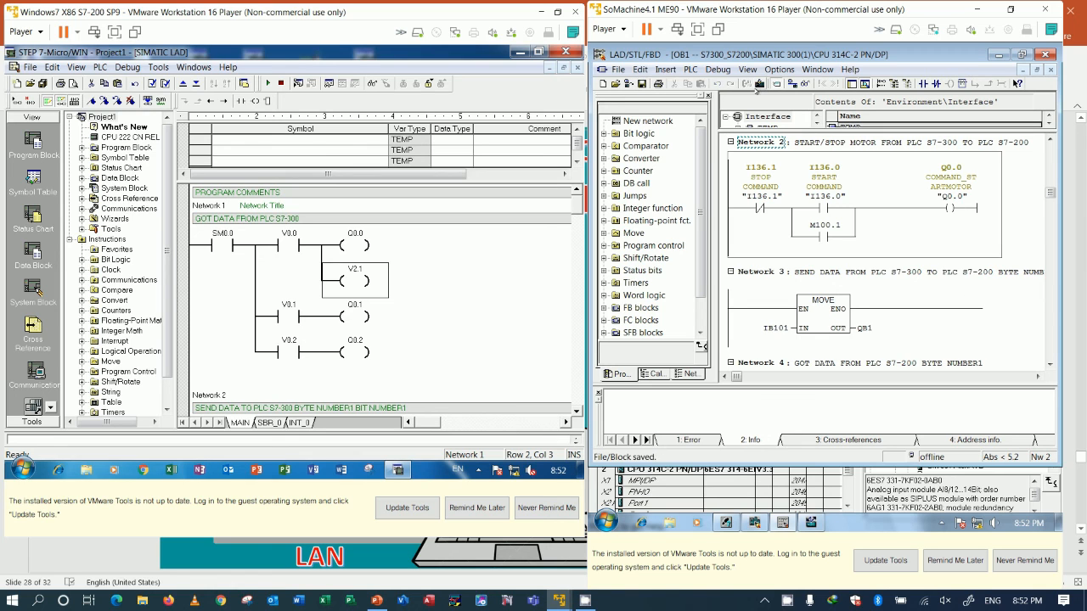
# Step: Download OB1 to the S7-300 CPU, accept loading despite active debugging functions, and turn on online monitoring
pyautogui.click(759, 86)
pyautogui.click(740, 296)
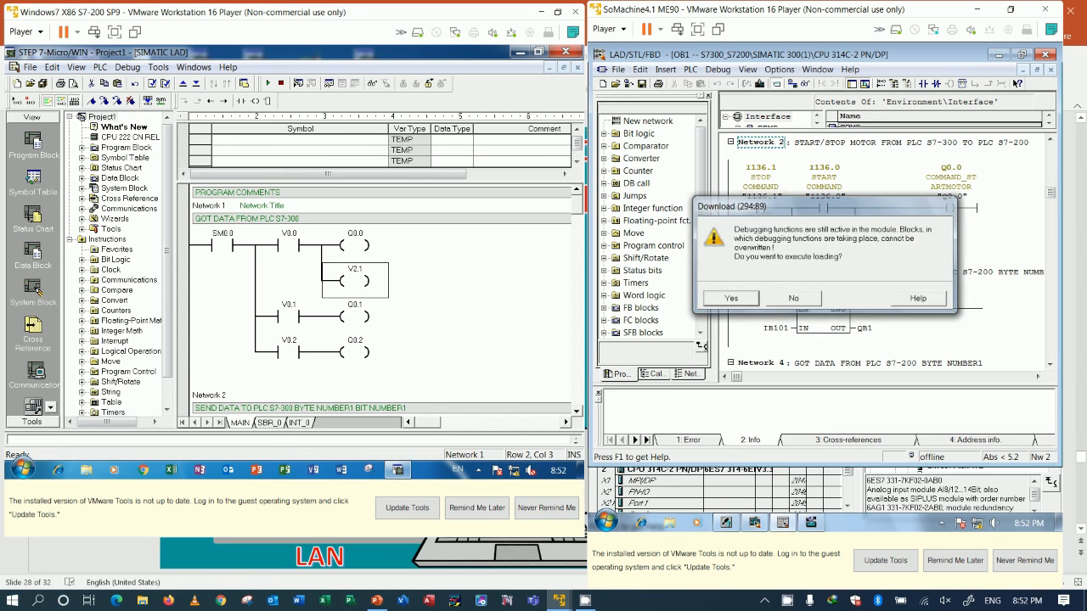
pyautogui.click(805, 83)
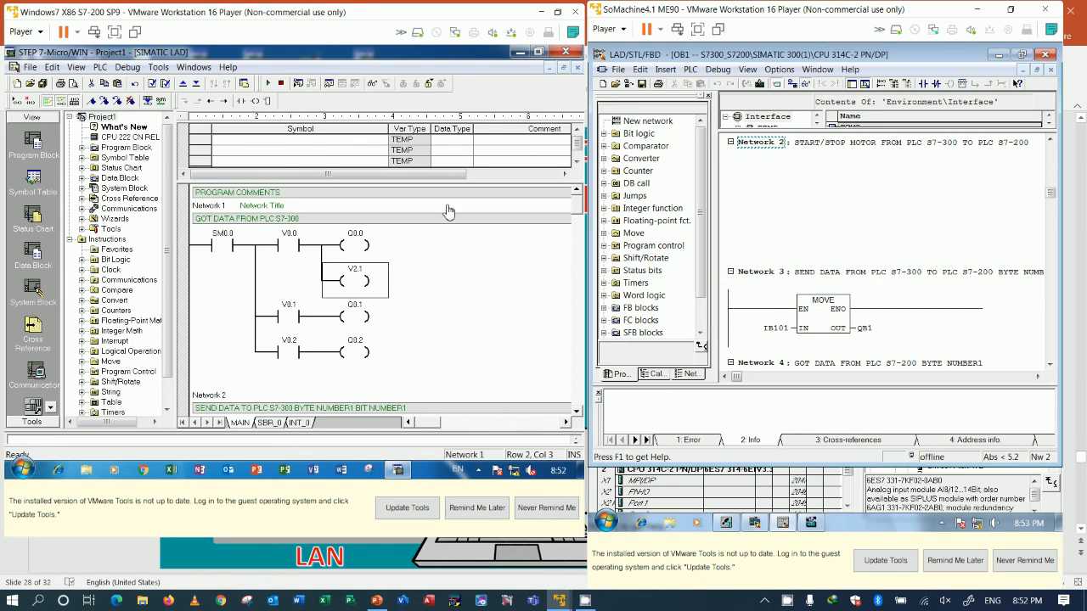
# Step: Download the S7-200 program with the PLC placed in STOP mode and return the PLC to RUN mode
pyautogui.click(196, 83)
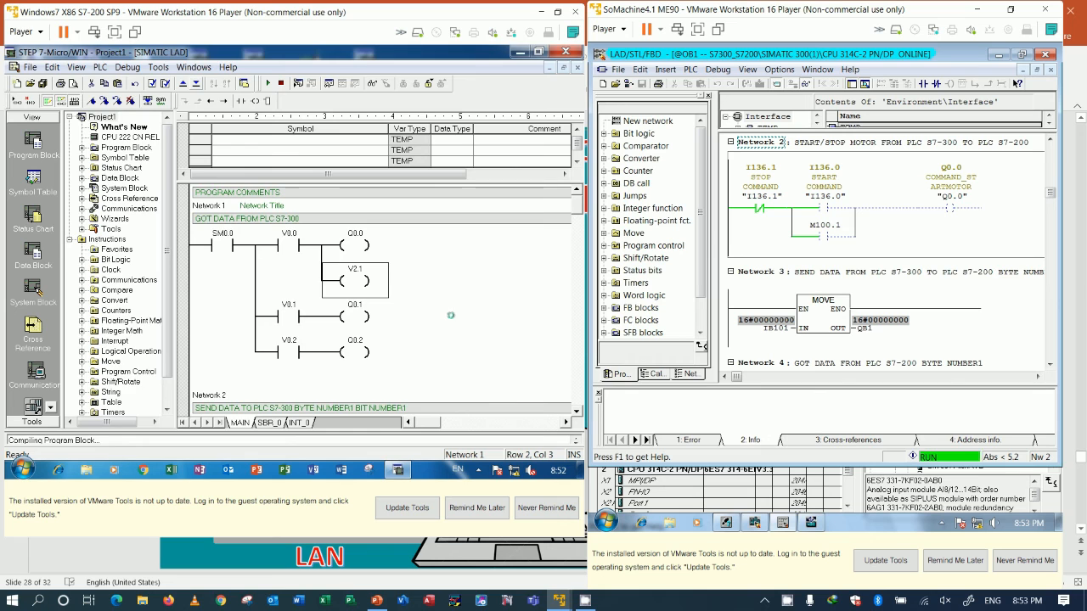
pyautogui.click(387, 268)
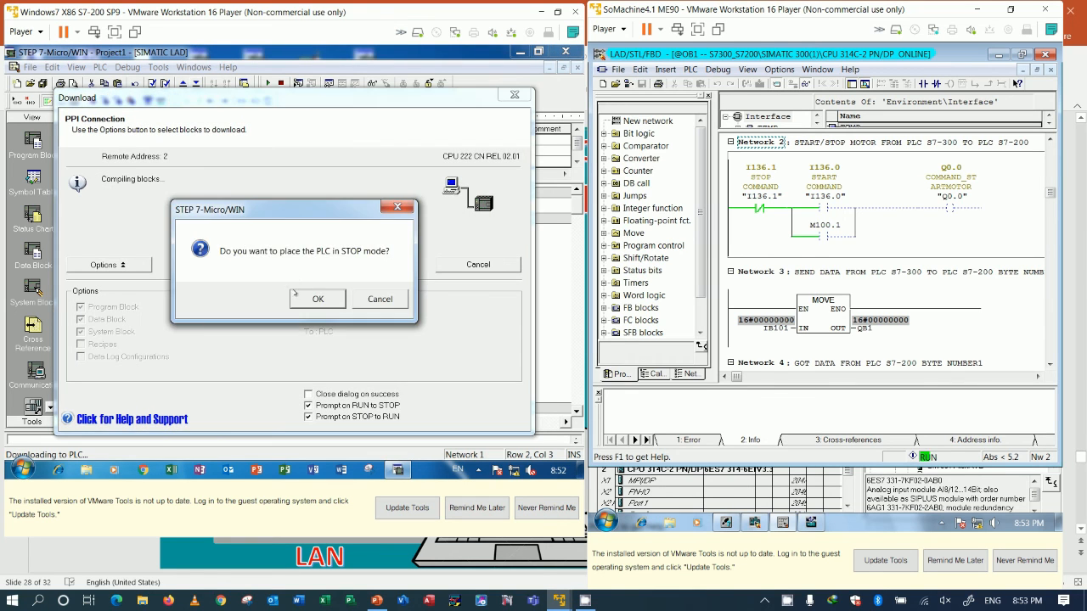
pyautogui.click(316, 297)
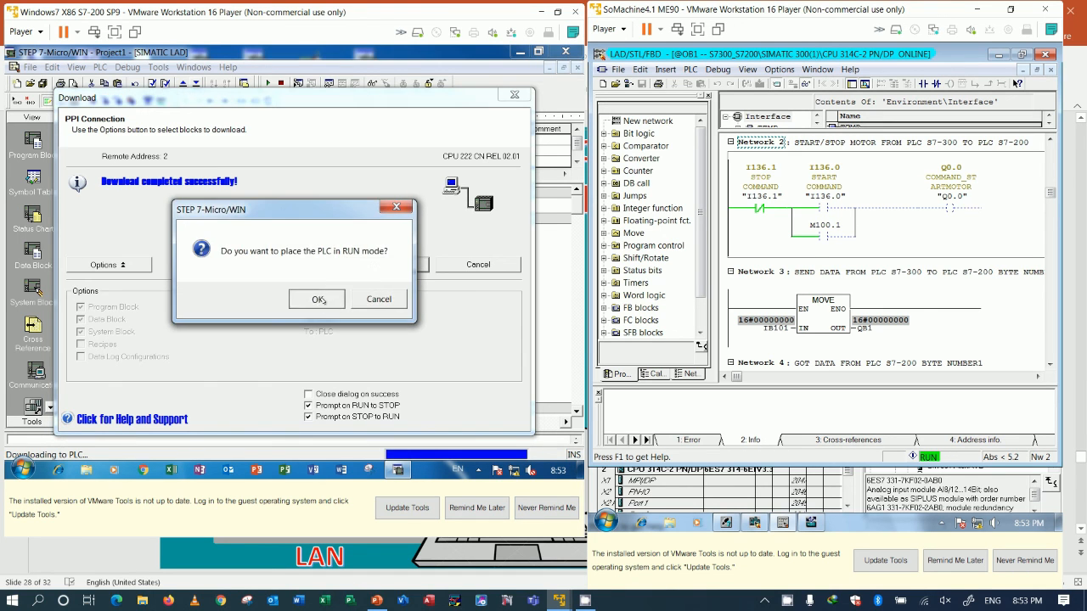
pyautogui.click(318, 299)
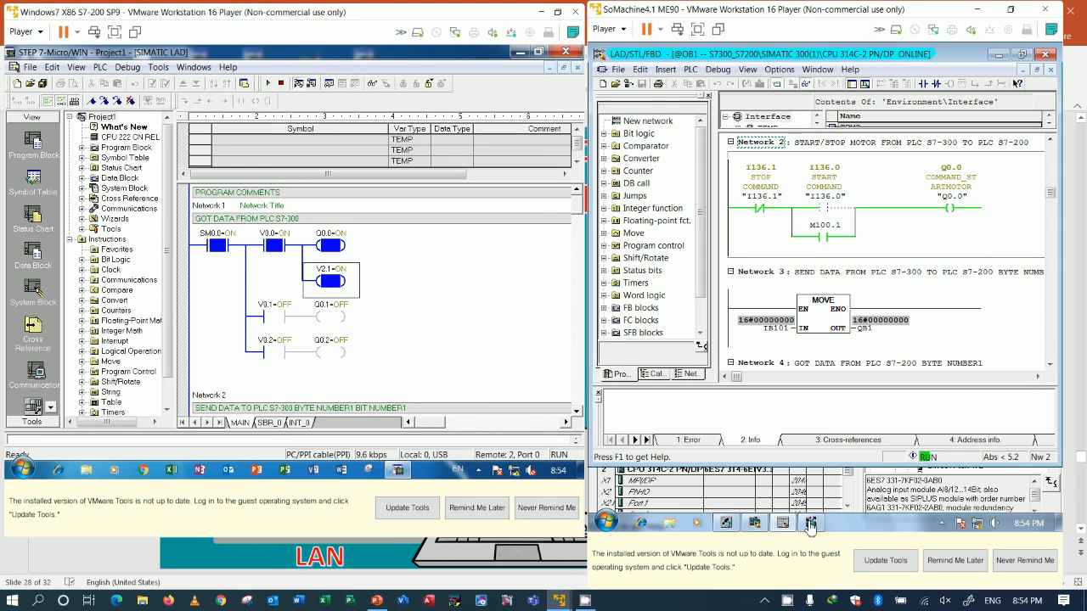
# Step: Open the S7-300 hardware configuration and examine the I/O addresses of the EM 277 slave
pyautogui.click(730, 526)
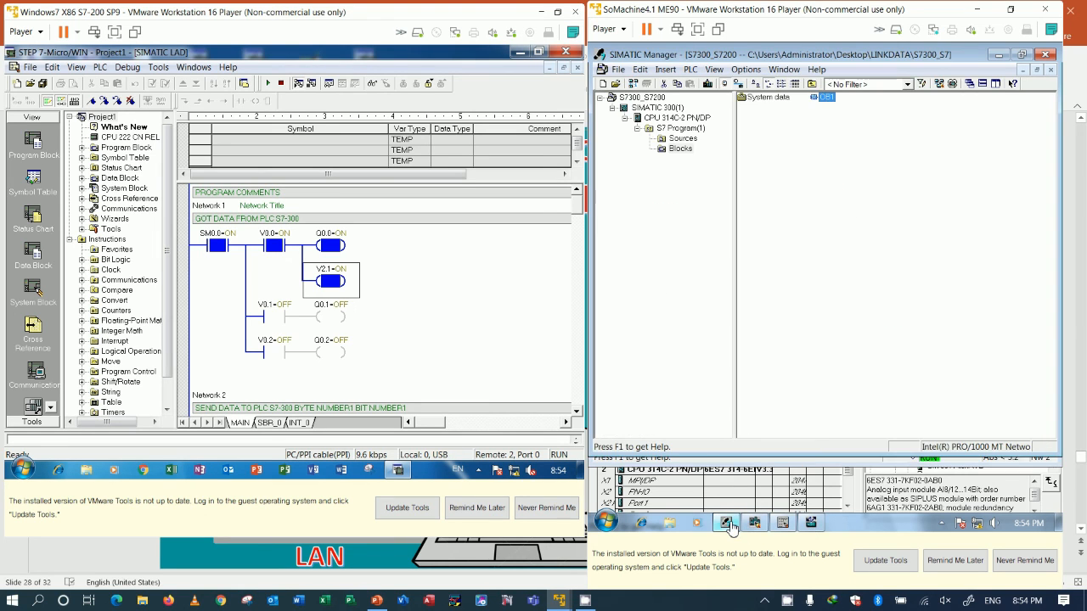
pyautogui.click(730, 526)
pyautogui.click(755, 524)
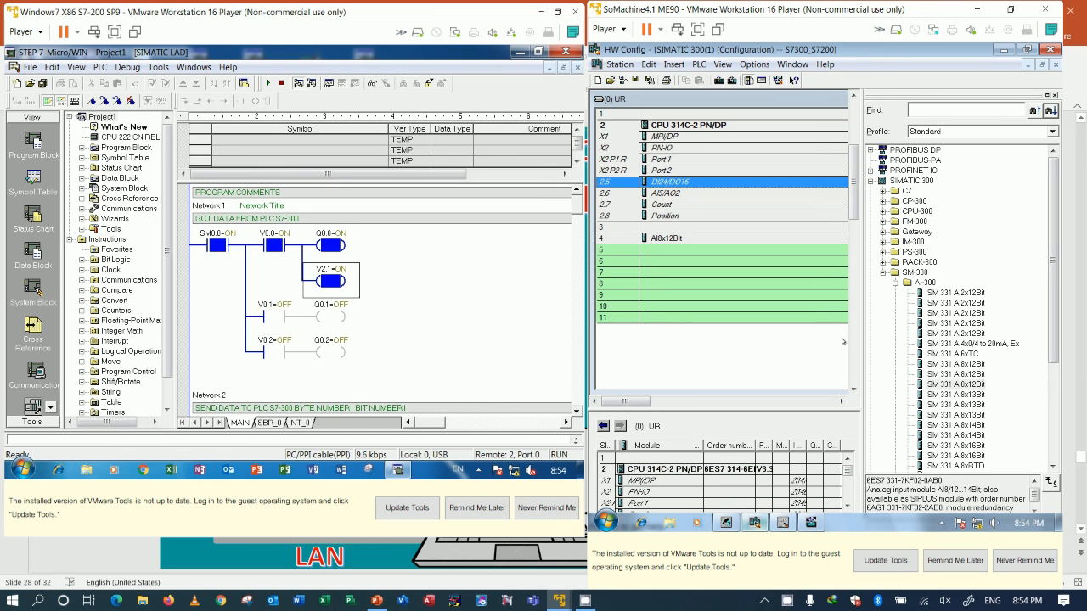
pyautogui.click(725, 401)
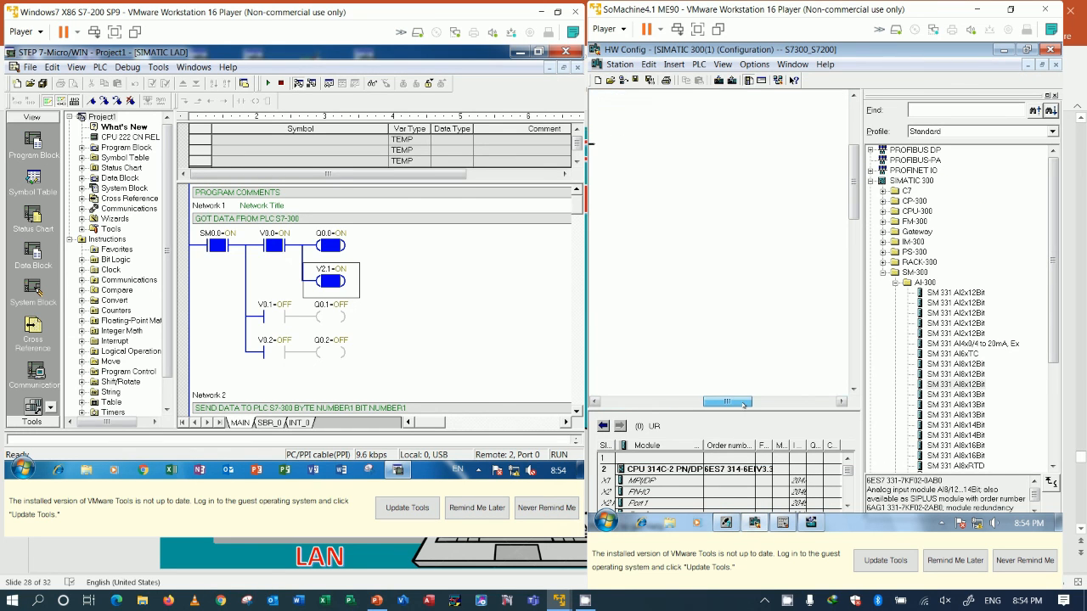
pyautogui.click(806, 170)
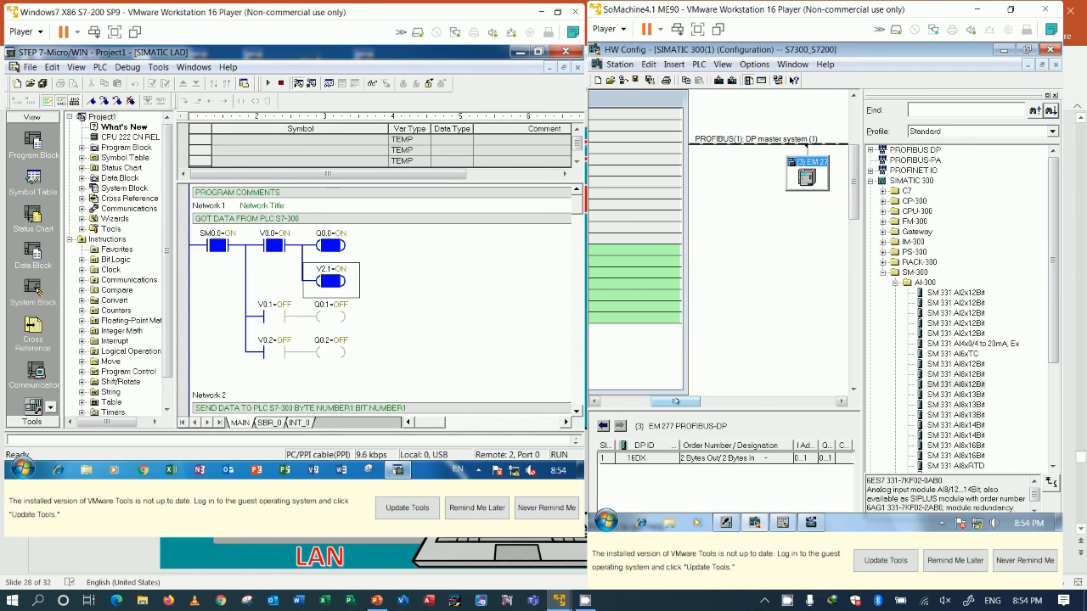
# Step: Show the PLC wiring slide full screen in PowerPoint and return to the two virtual machine windows
pyautogui.click(376, 600)
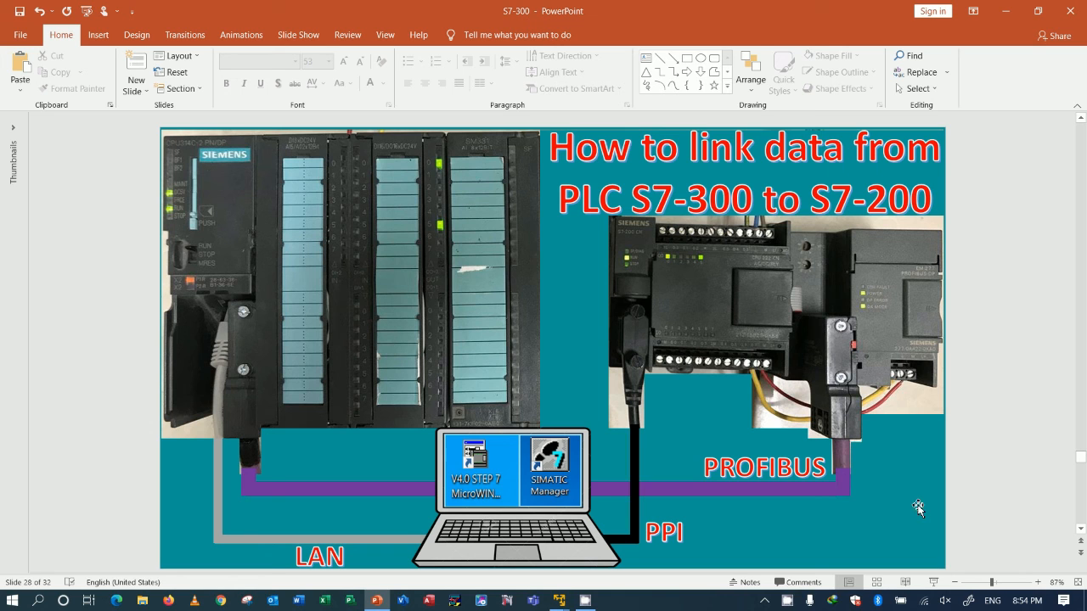
pyautogui.click(933, 582)
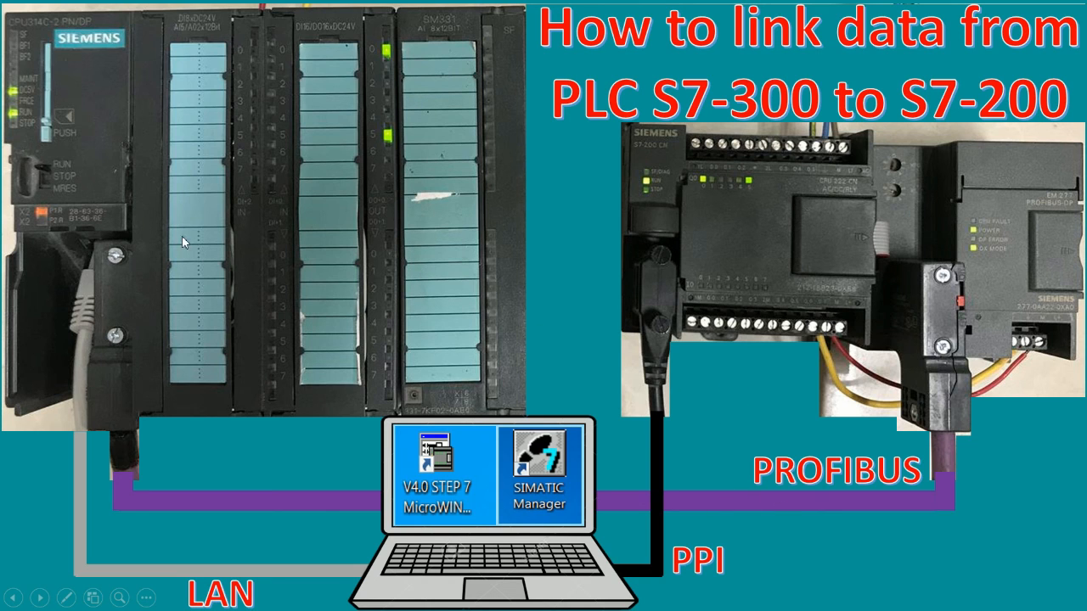
pyautogui.press('Escape')
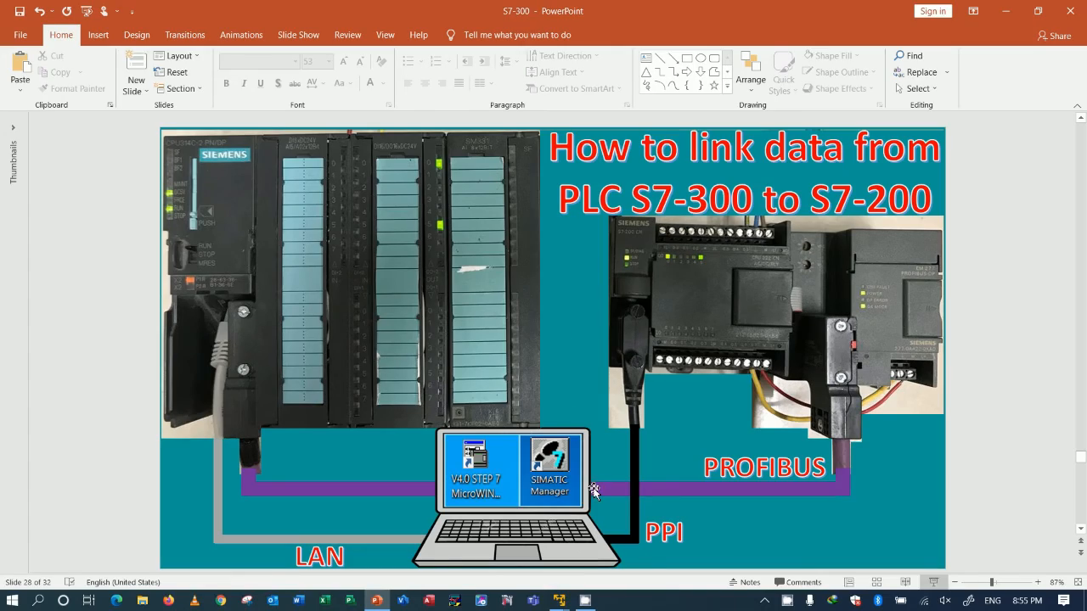
pyautogui.moveTo(570, 599)
pyautogui.click(596, 514)
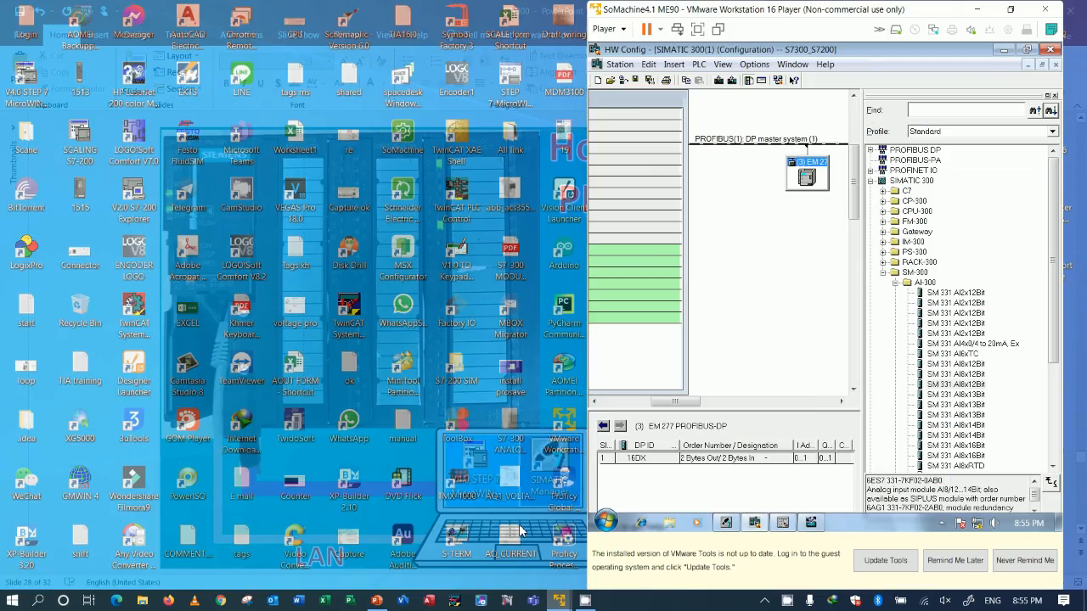
pyautogui.click(511, 518)
# Step: Review the CPU 314C-2 PN/DP rack and the EM 277 on the PROFIBUS DP master system in the hardware configuration
pyautogui.moveTo(675, 400); pyautogui.dragTo(630, 404)
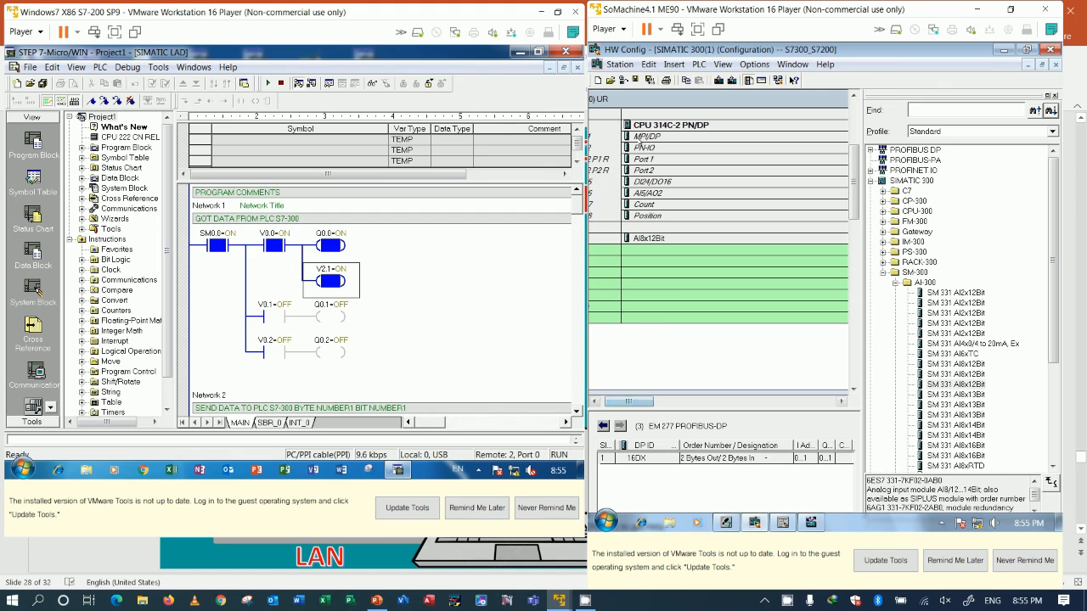
pyautogui.moveTo(641, 406); pyautogui.dragTo(699, 404)
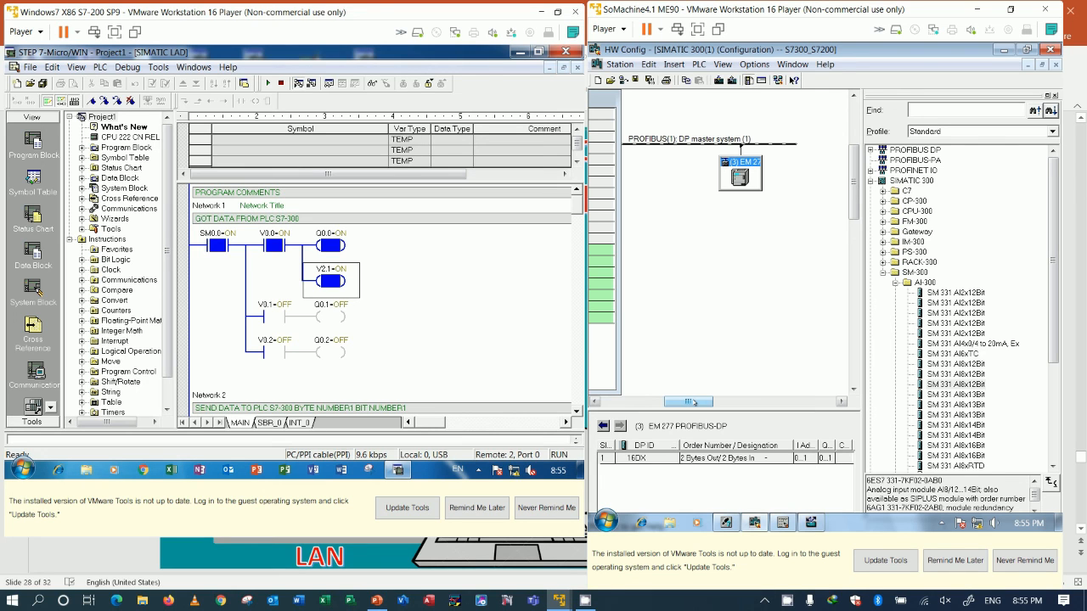
pyautogui.moveTo(689, 402)
pyautogui.mouseDown()
pyautogui.moveTo(642, 403)
pyautogui.moveTo(687, 405)
pyautogui.mouseUp()
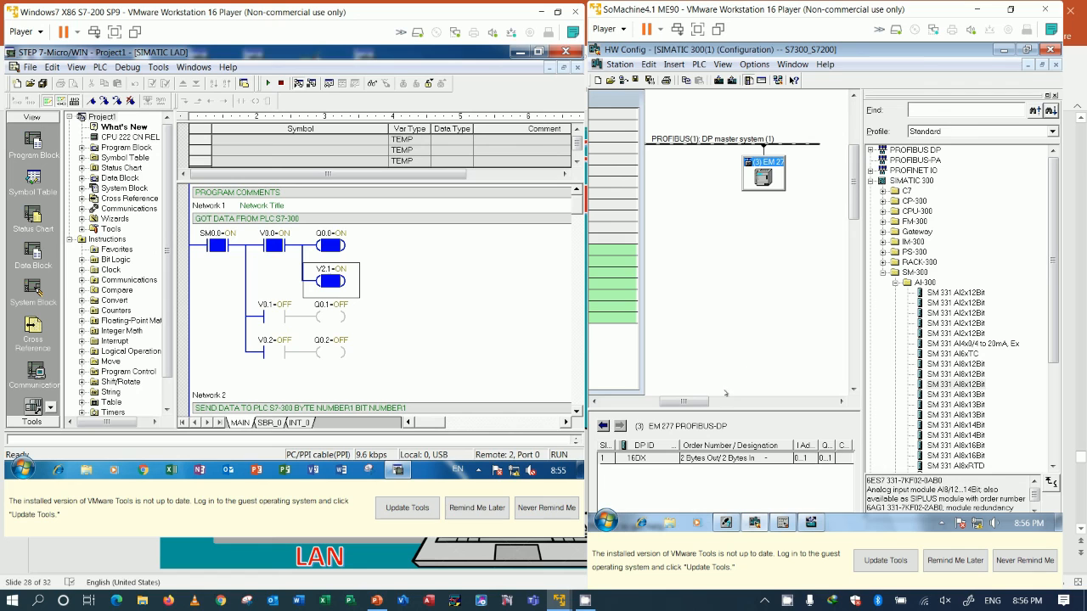
pyautogui.moveTo(692, 403); pyautogui.dragTo(634, 404)
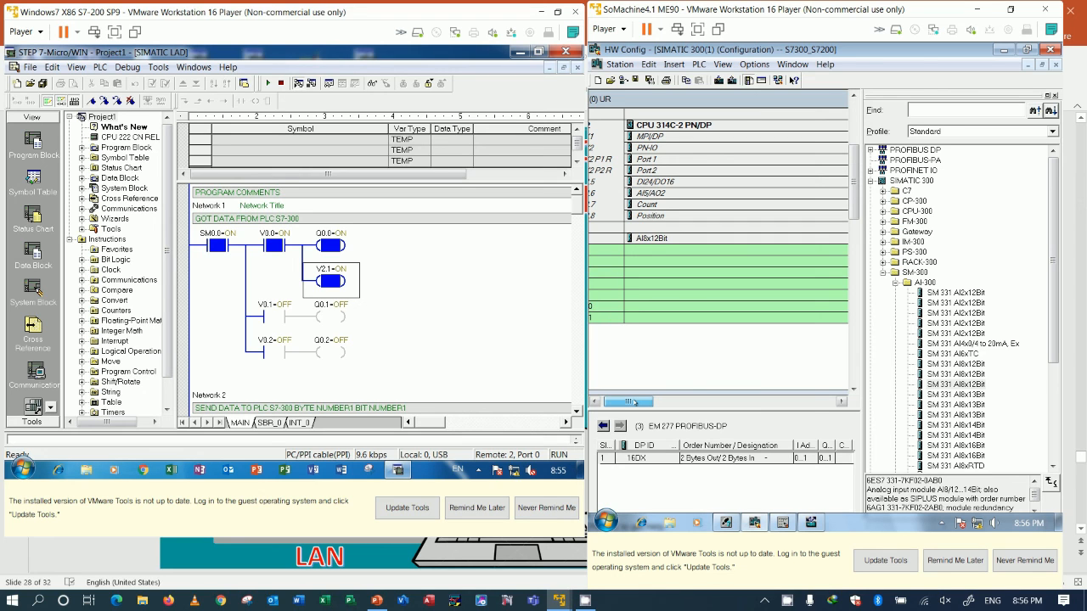
pyautogui.moveTo(629, 402); pyautogui.dragTo(687, 406)
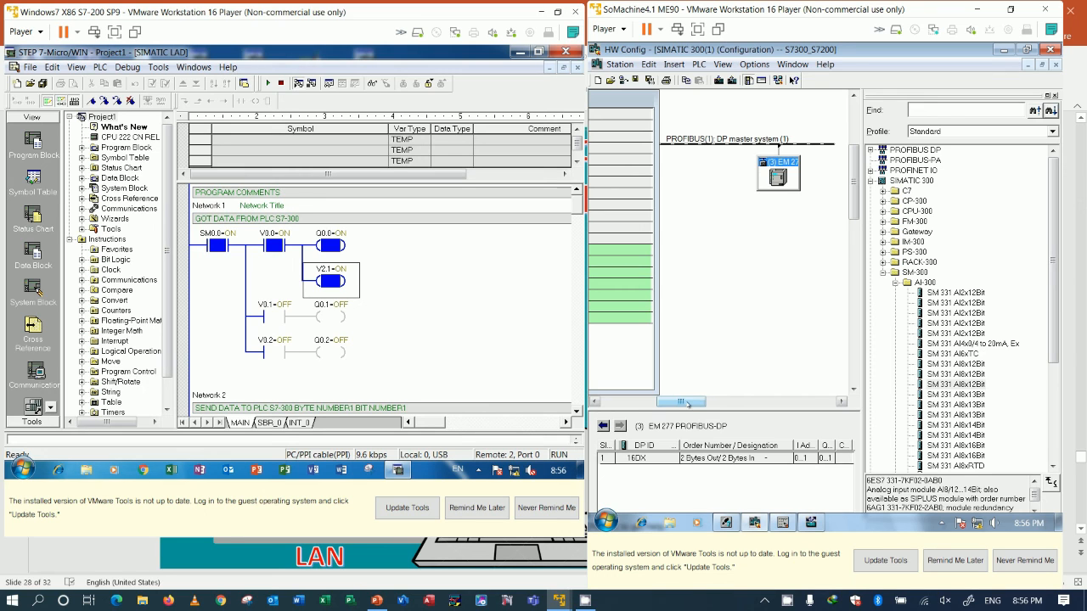
pyautogui.moveTo(687, 403); pyautogui.dragTo(680, 407)
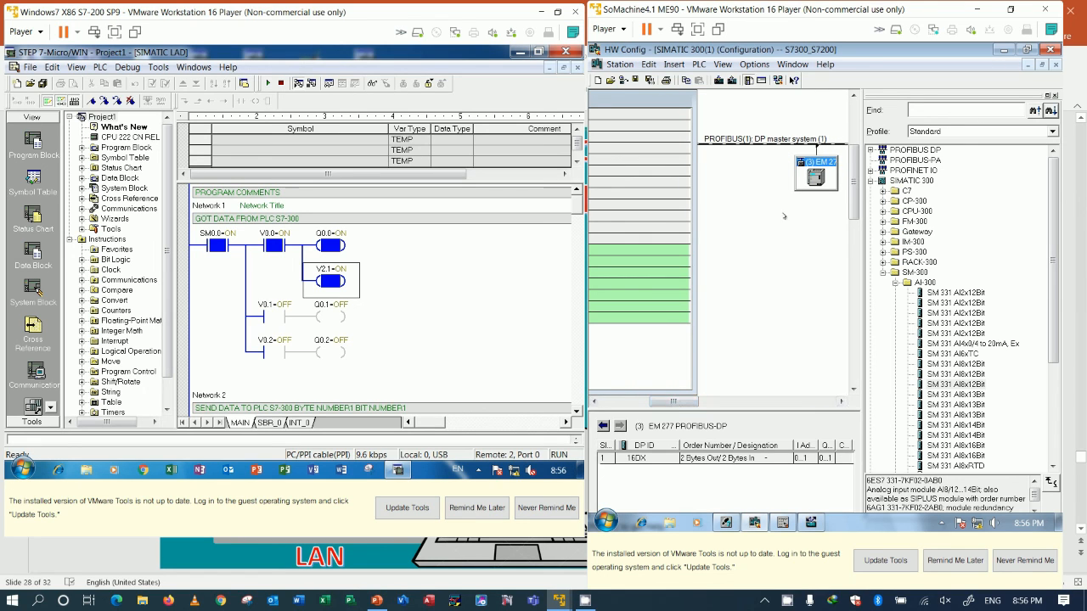
pyautogui.moveTo(675, 403); pyautogui.dragTo(626, 404)
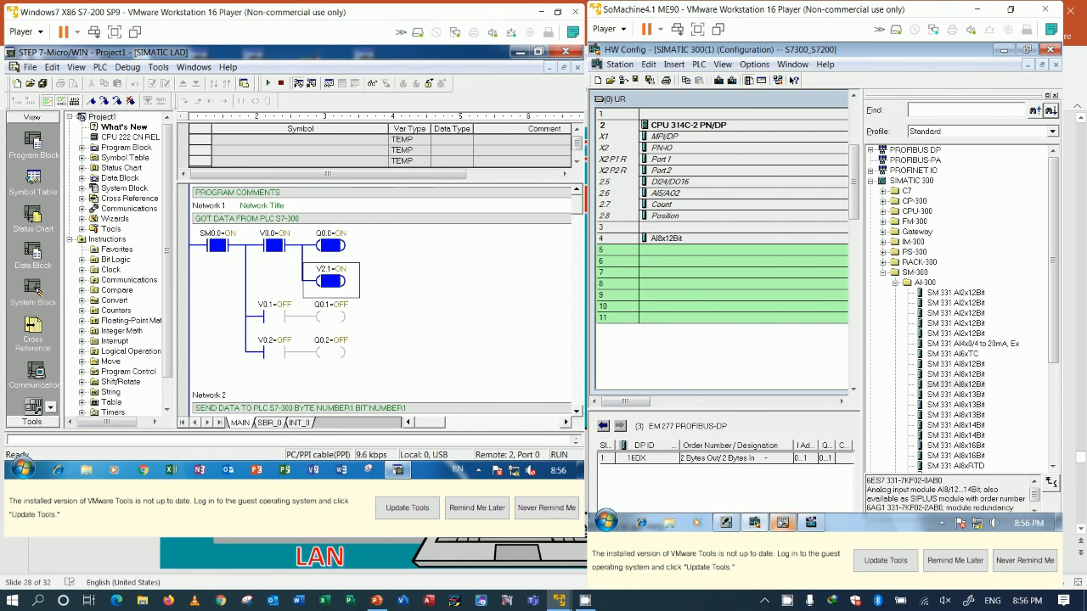
# Step: Switch to the monitored OB1 and compare its Networks 3 to 6 with the S7-200 receive and send networks
pyautogui.click(782, 522)
pyautogui.scroll(-5, 874, 307)
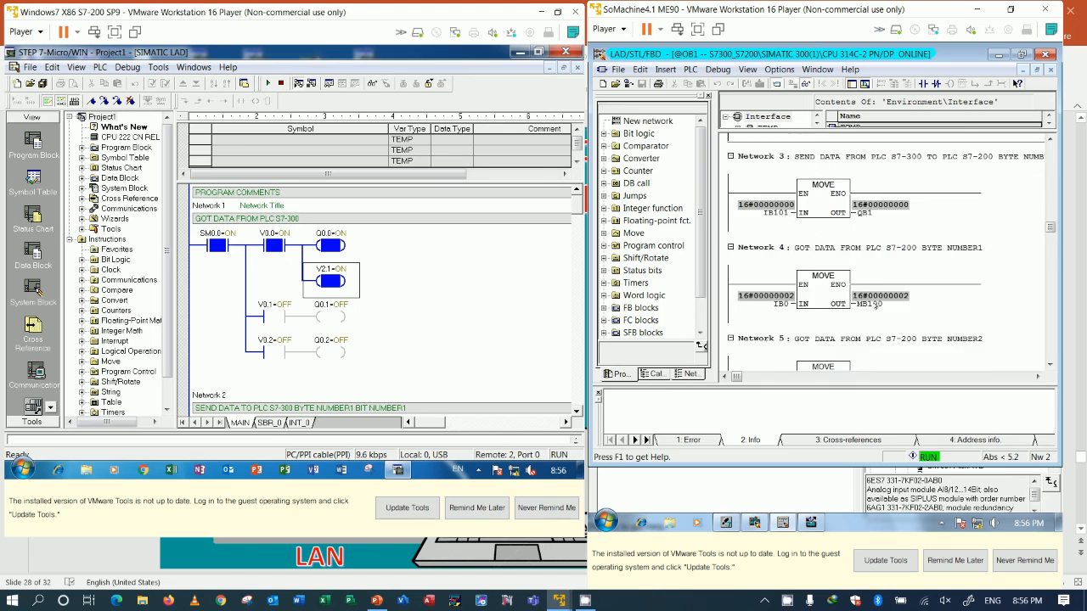
pyautogui.scroll(-2, 875, 307)
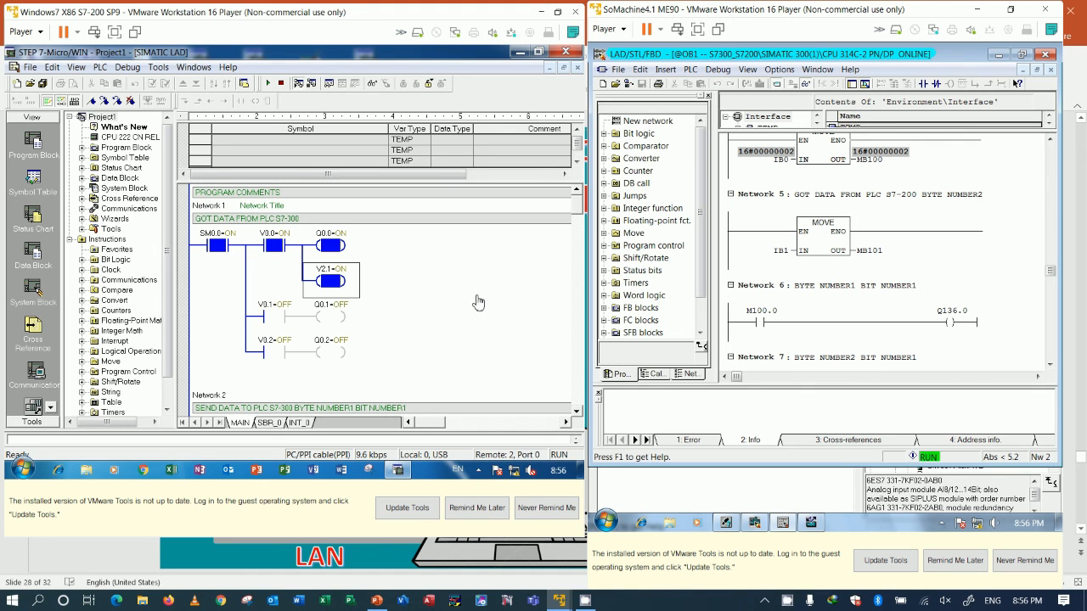
pyautogui.scroll(-4, 446, 318)
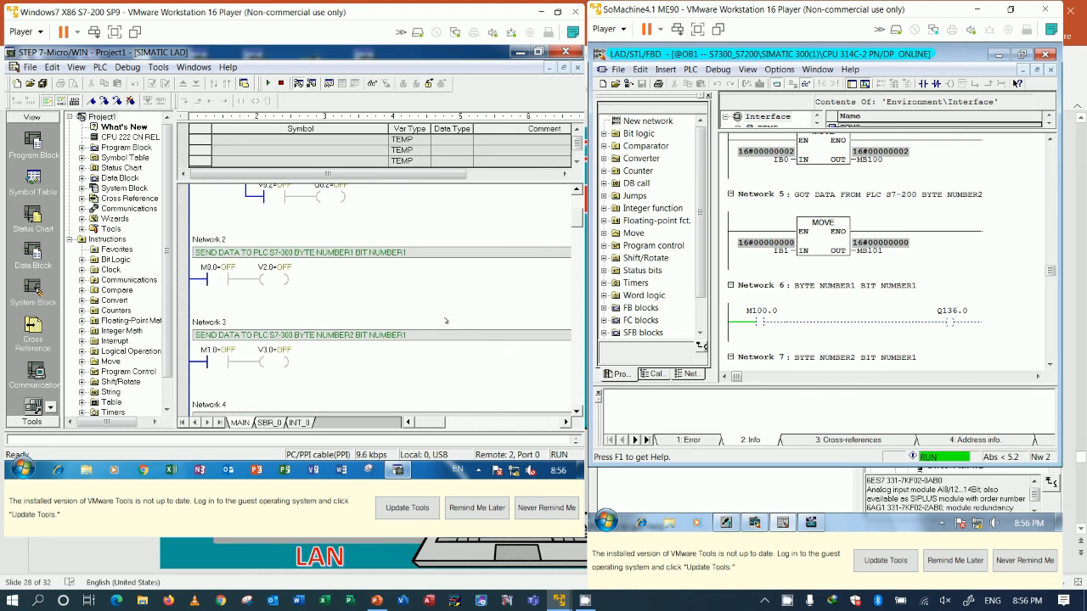
pyautogui.scroll(5, 448, 321)
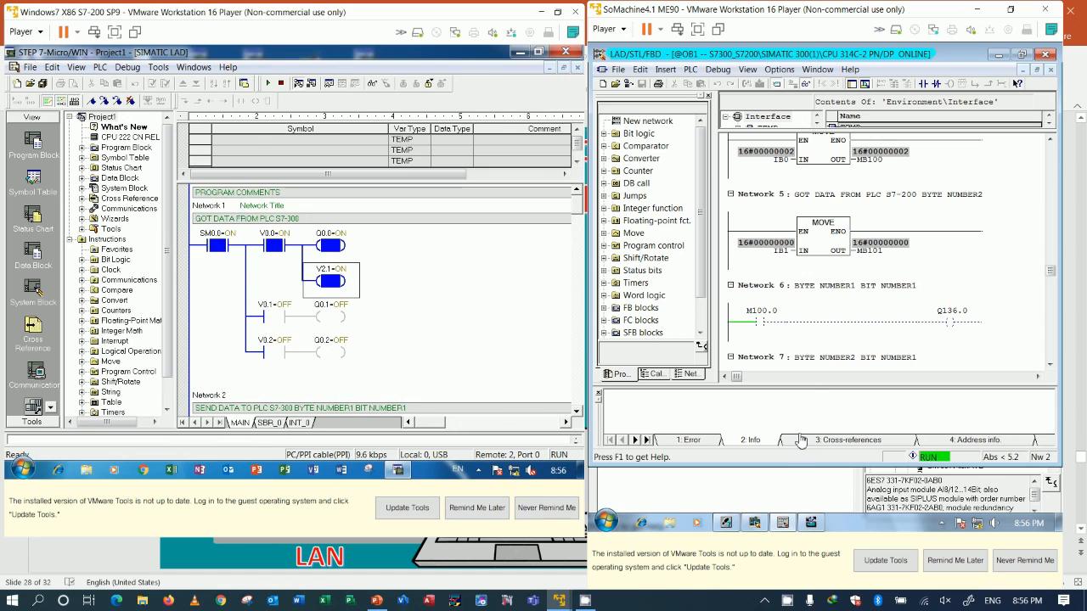